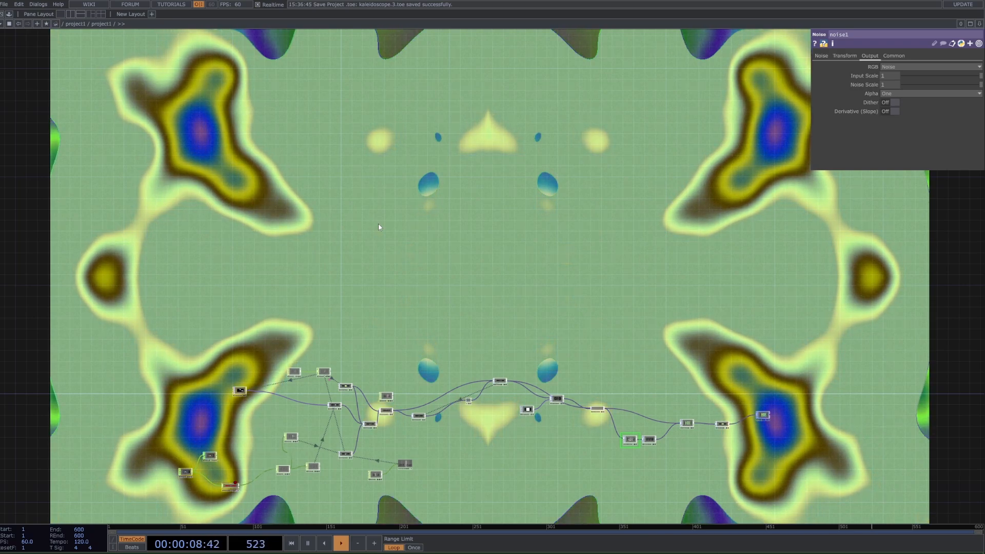
# Step: Examine the finished kaleidoscope network from the audio input through the noise, threshold, displace and feedback operators
pyautogui.scroll(5, 183, 464)
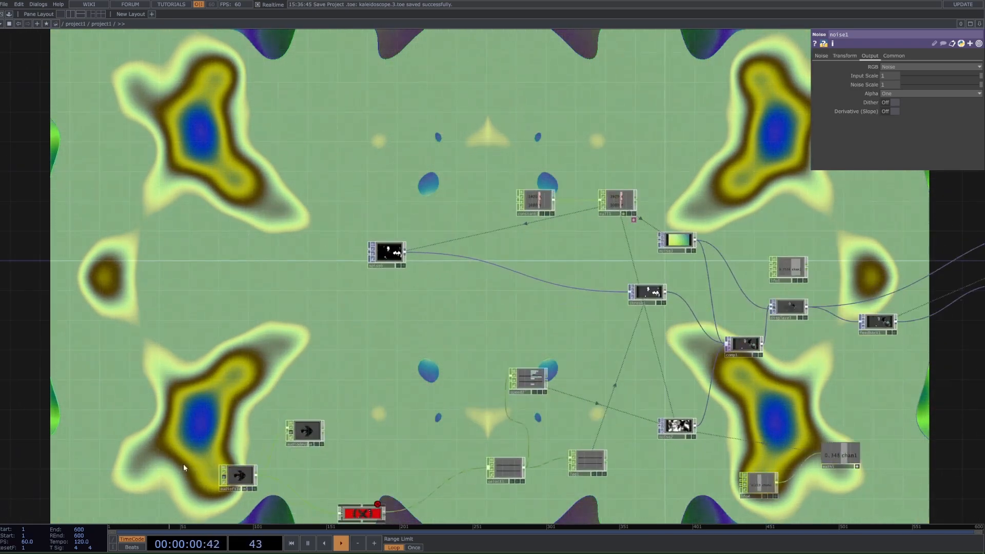
pyautogui.scroll(2, 232, 469)
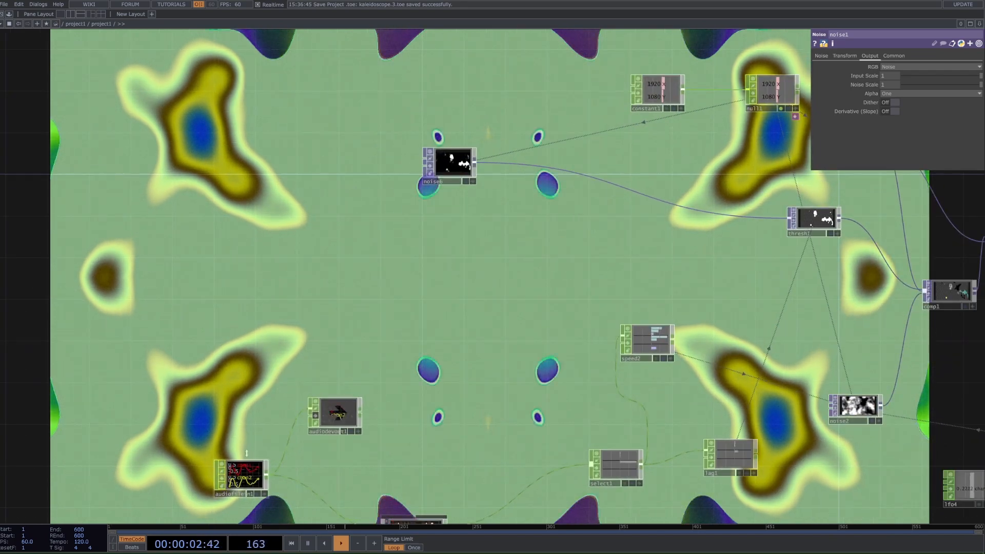
pyautogui.scroll(-4, 452, 381)
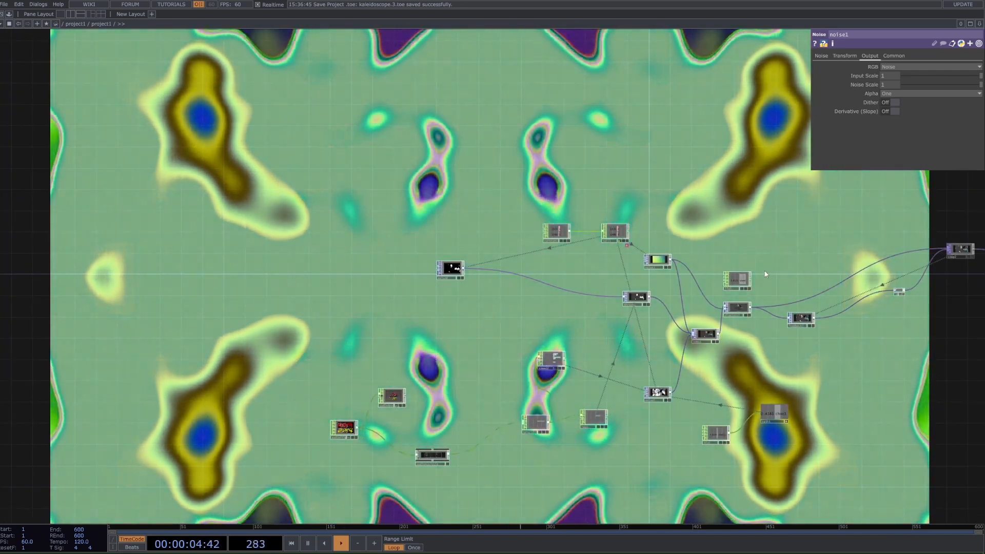
pyautogui.scroll(1, 737, 309)
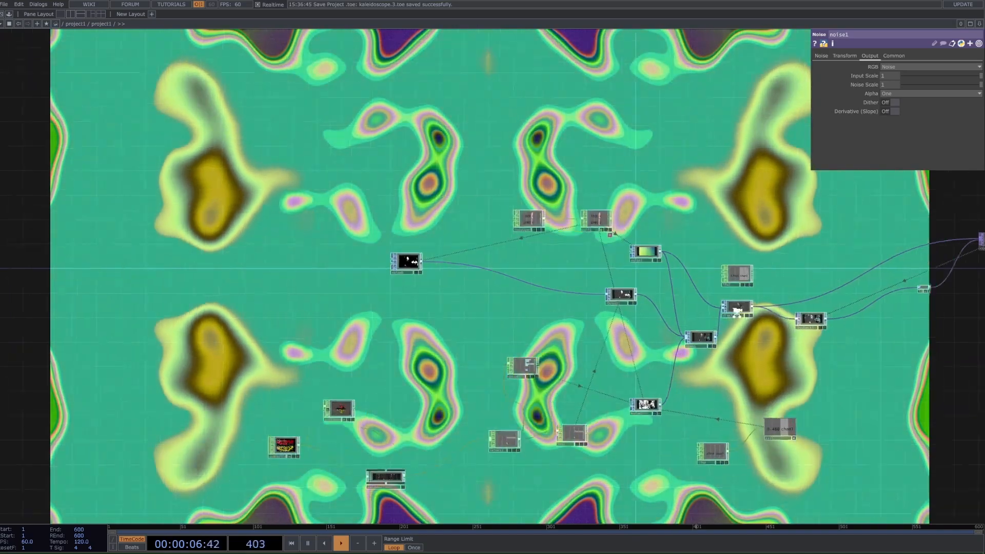
pyautogui.scroll(3, 737, 310)
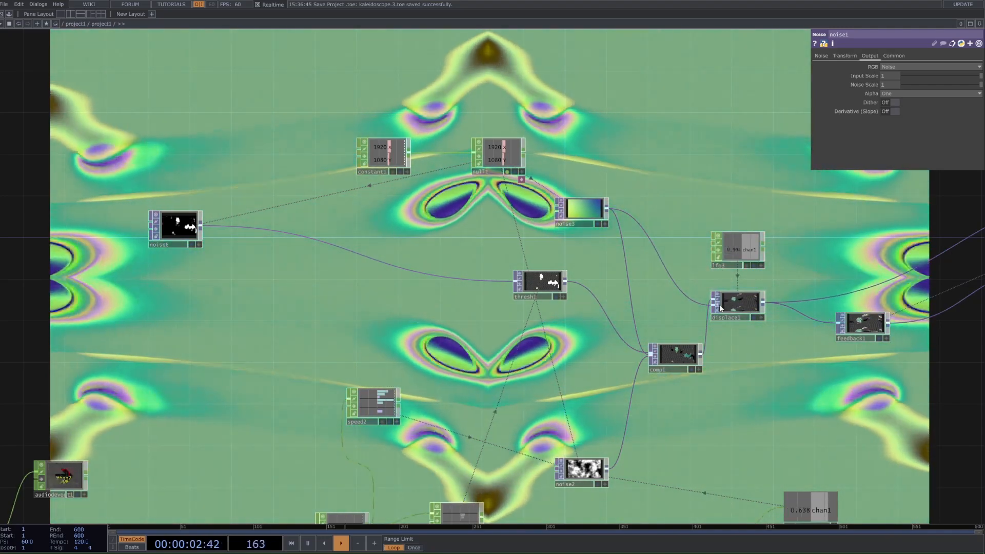
pyautogui.scroll(-4, 720, 308)
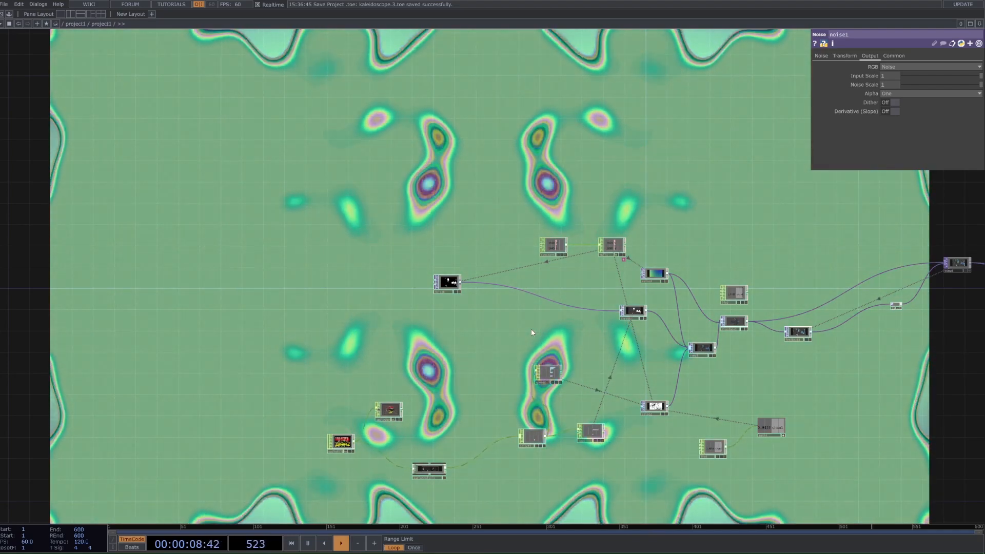
pyautogui.scroll(3, 354, 503)
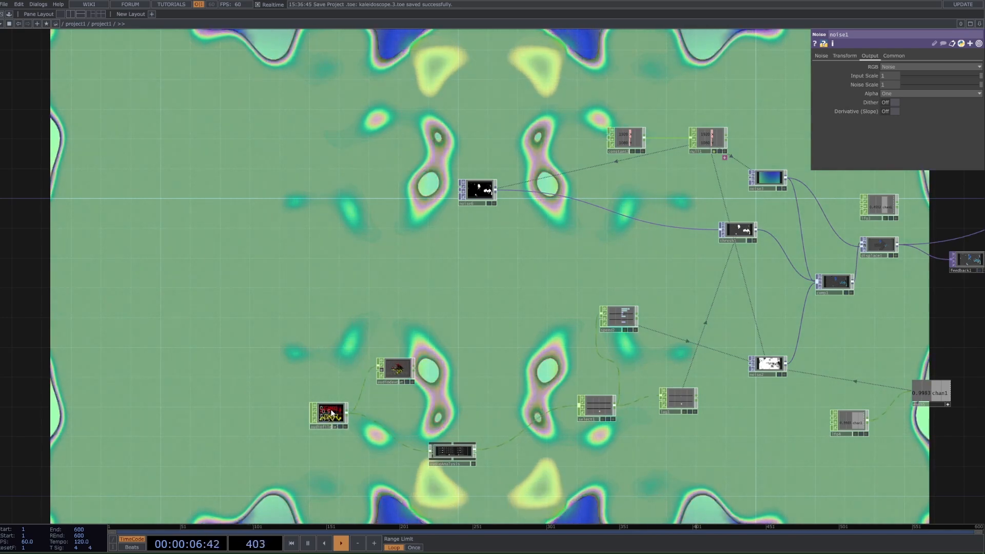
pyautogui.moveTo(573, 344); pyautogui.dragTo(444, 354)
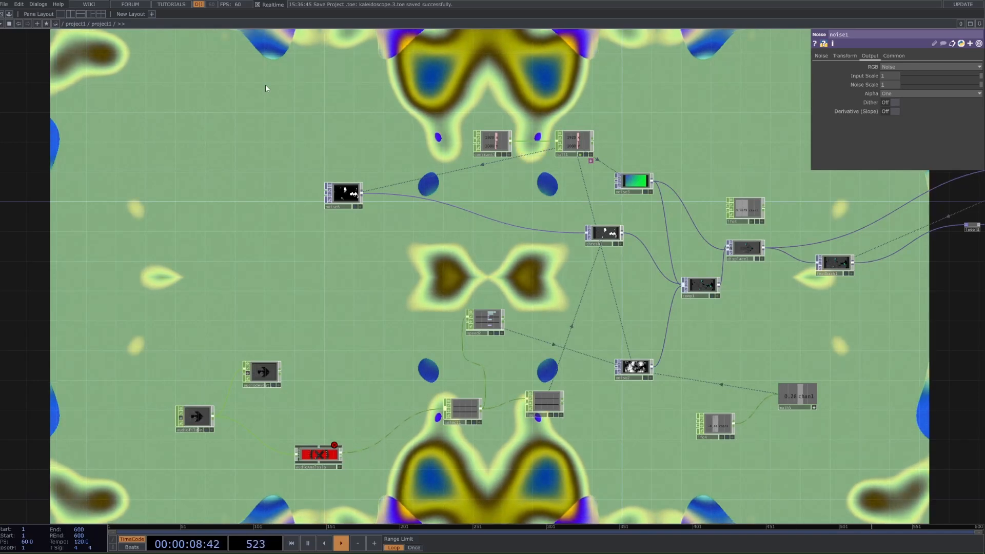
# Step: Insert the pixelate image filter between the noise and threshold operators, set its pixel size to 40 horizontally and 32 vertically, and test it with audio
pyautogui.click(9, 14)
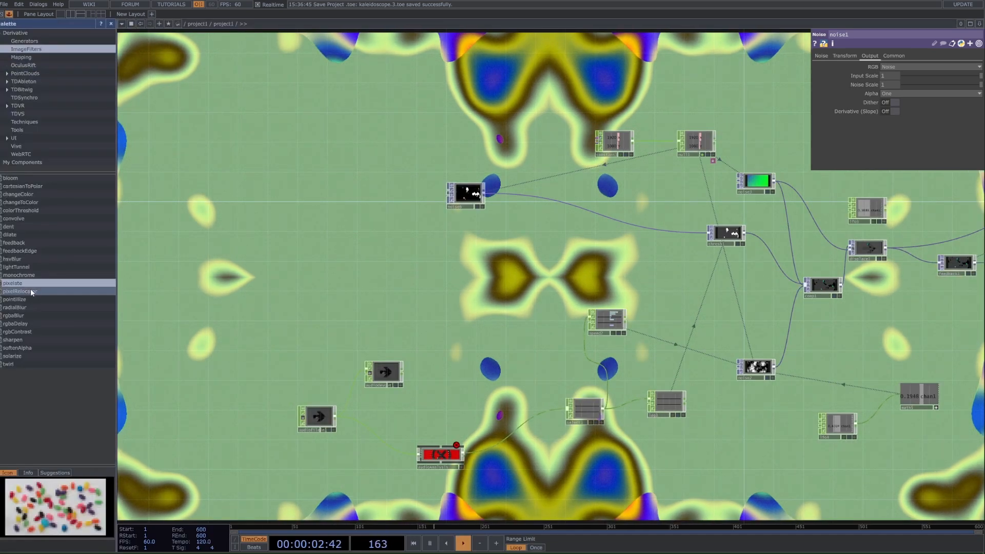
pyautogui.moveTo(13, 283); pyautogui.dragTo(549, 225)
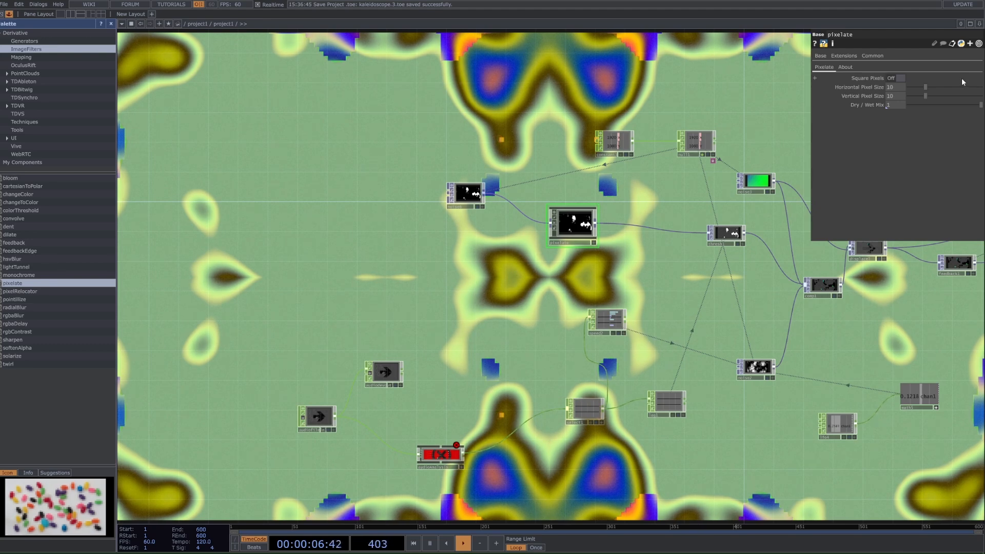
pyautogui.moveTo(945, 97); pyautogui.dragTo(982, 88)
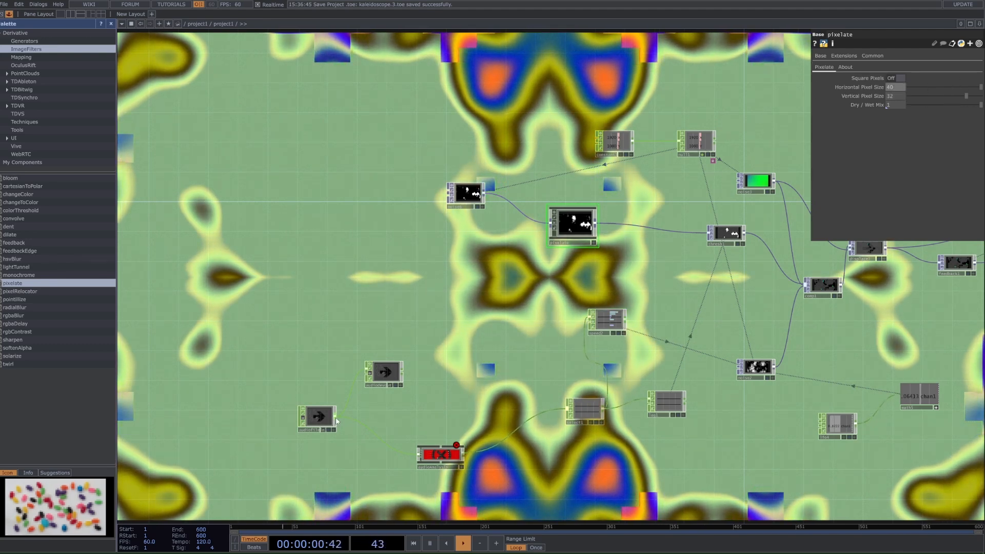
pyautogui.click(303, 418)
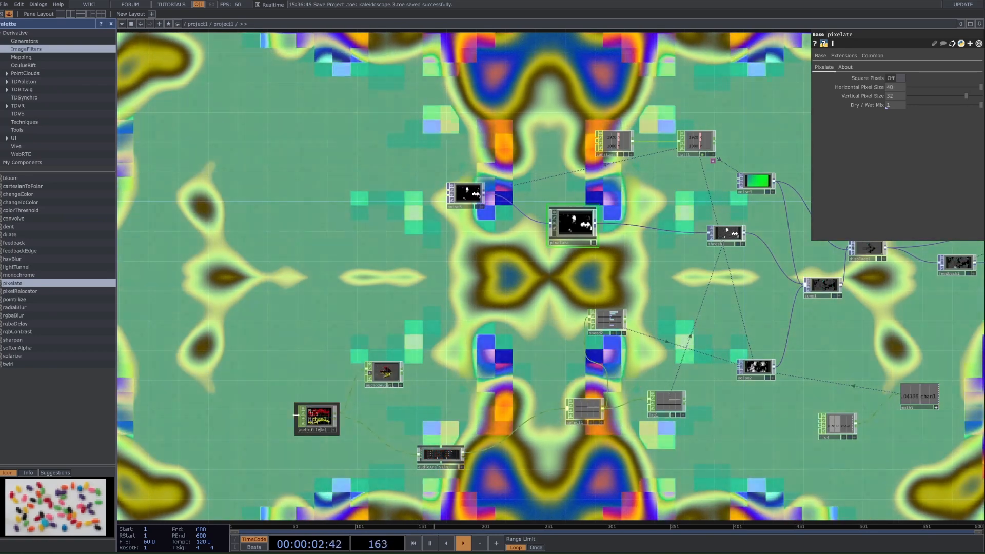
pyautogui.click(306, 418)
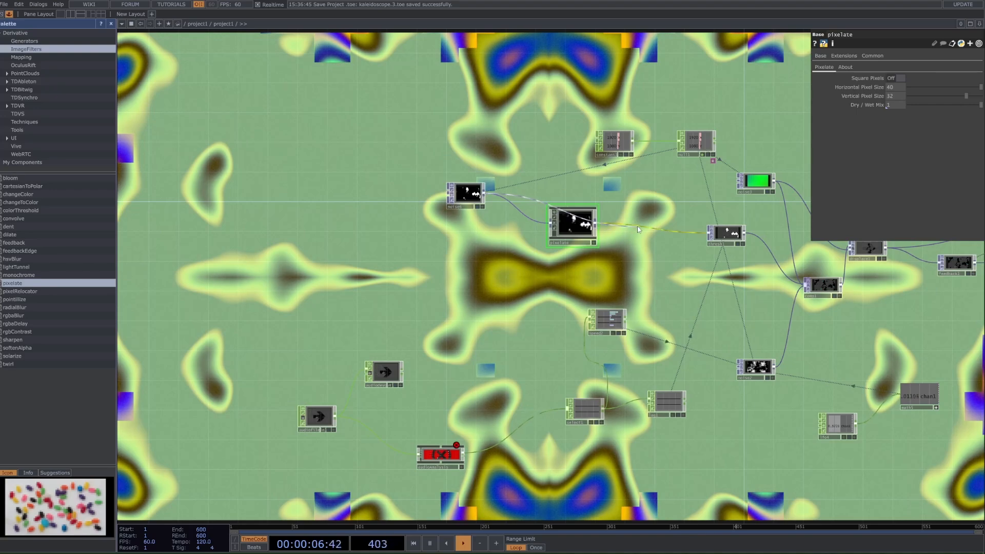
# Step: Reconnect the noise directly to the threshold, delete the pixelate component and hide the component palette
pyautogui.moveTo(598, 280); pyautogui.dragTo(574, 277)
pyautogui.press('Delete')
pyautogui.scroll(-5, 573, 300)
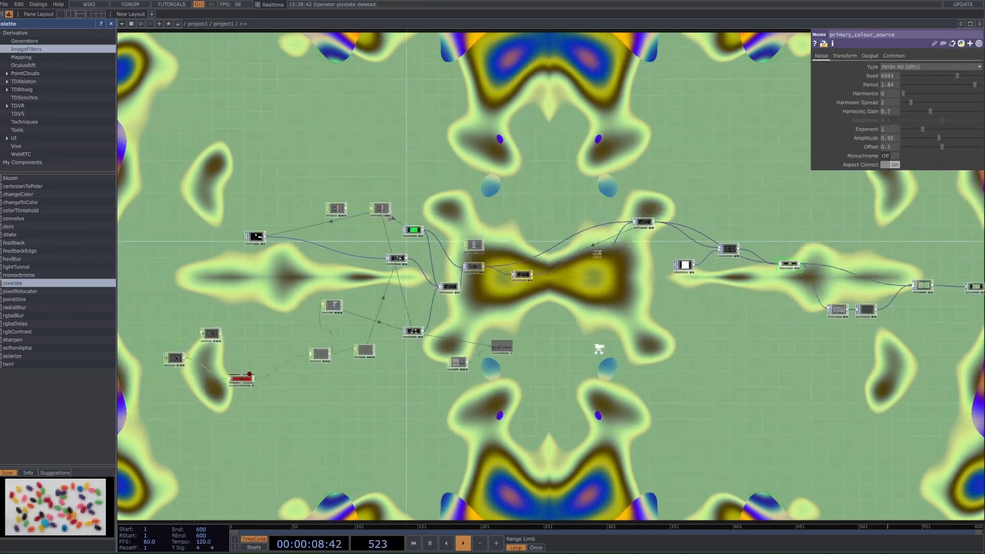
pyautogui.click(9, 14)
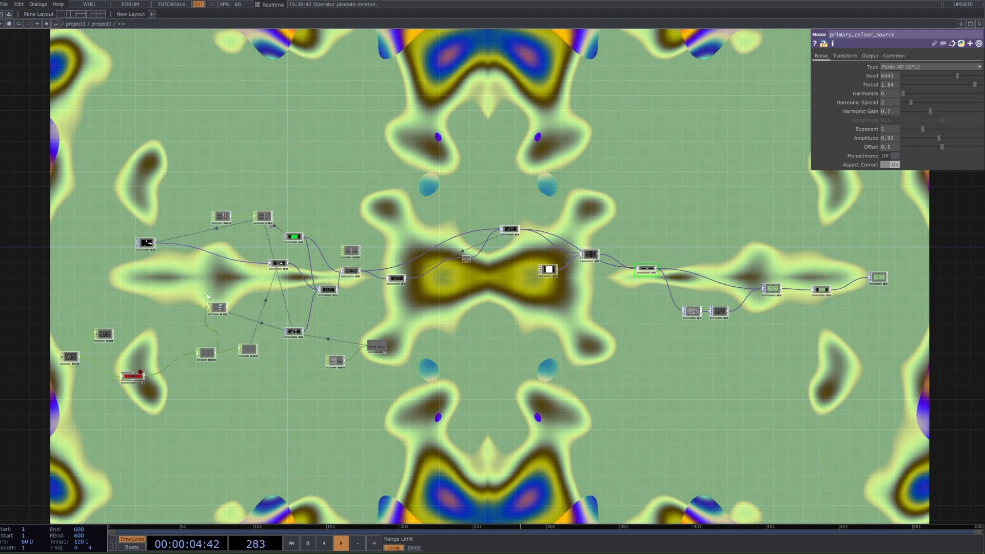
# Step: Tidy the control nodes by moving the speed operator and shifting the Math operator with its LFO closer to the second noise
pyautogui.moveTo(214, 307); pyautogui.dragTo(230, 303)
pyautogui.click(377, 348)
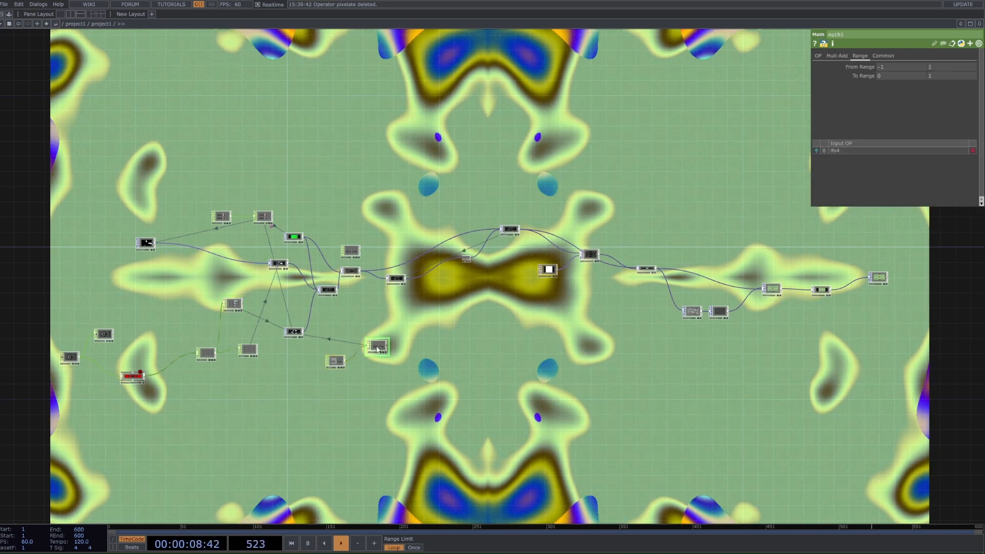
pyautogui.moveTo(377, 349); pyautogui.dragTo(346, 356)
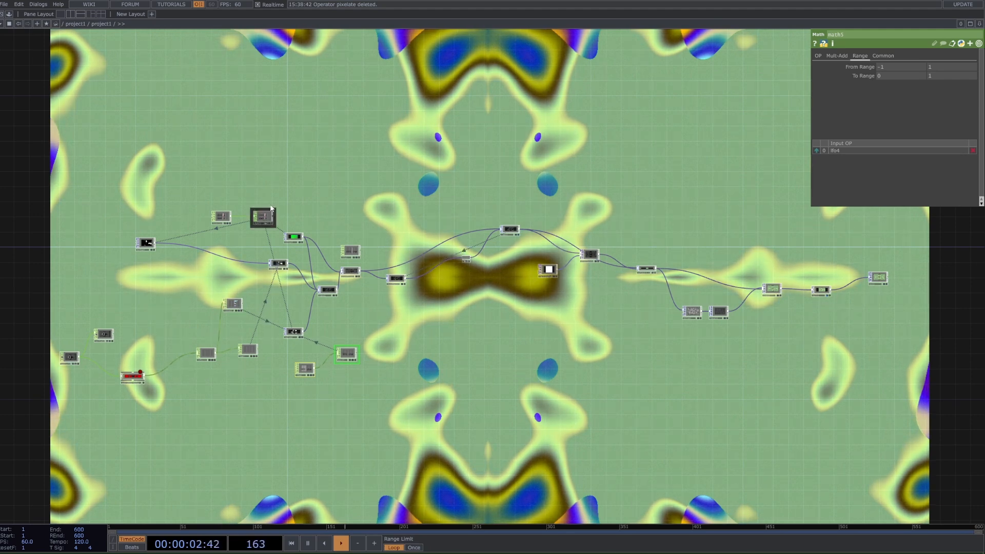
# Step: Turn off the background display of the next-to-last operator in the chain and pause the timeline
pyautogui.click(828, 295)
pyautogui.scroll(-3, 549, 319)
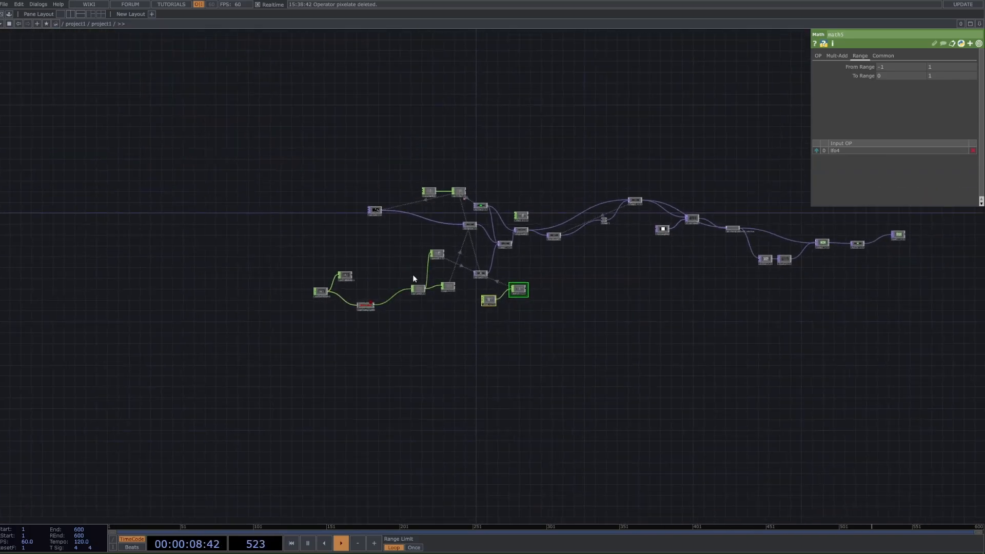
pyautogui.scroll(3, 435, 204)
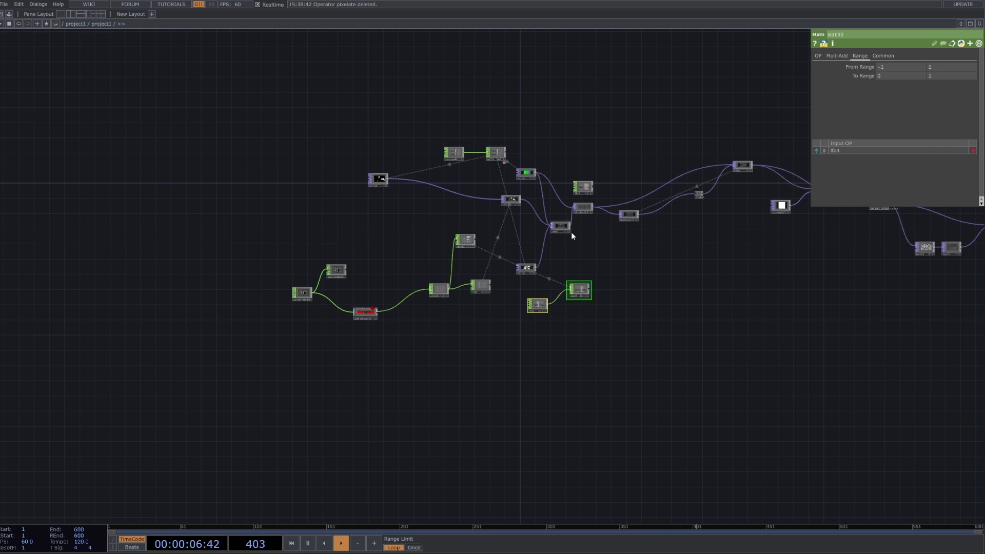
pyautogui.scroll(-3, 598, 257)
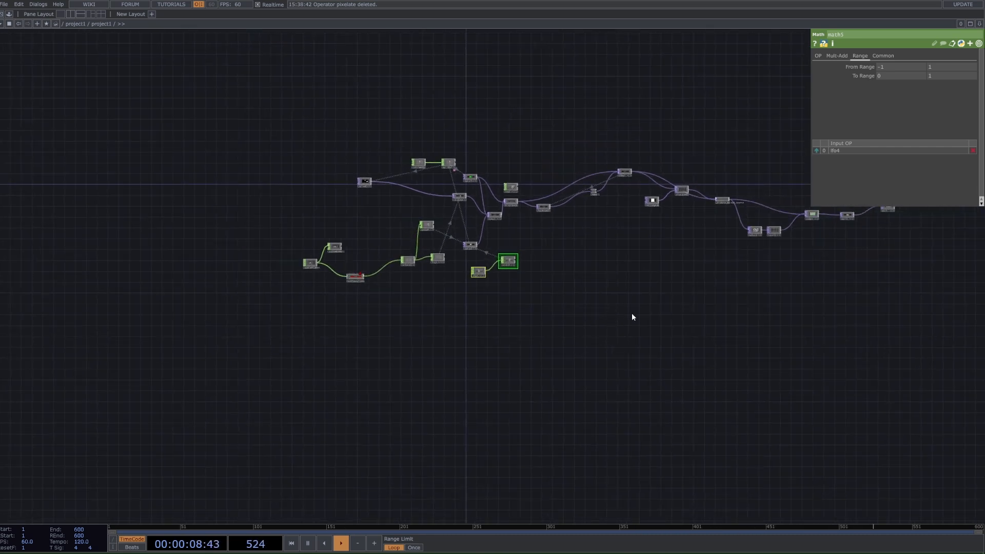
pyautogui.press('space')
# Step: Move the operator fed by the white source, together with that source, slightly lower in the network
pyautogui.scroll(2, 877, 220)
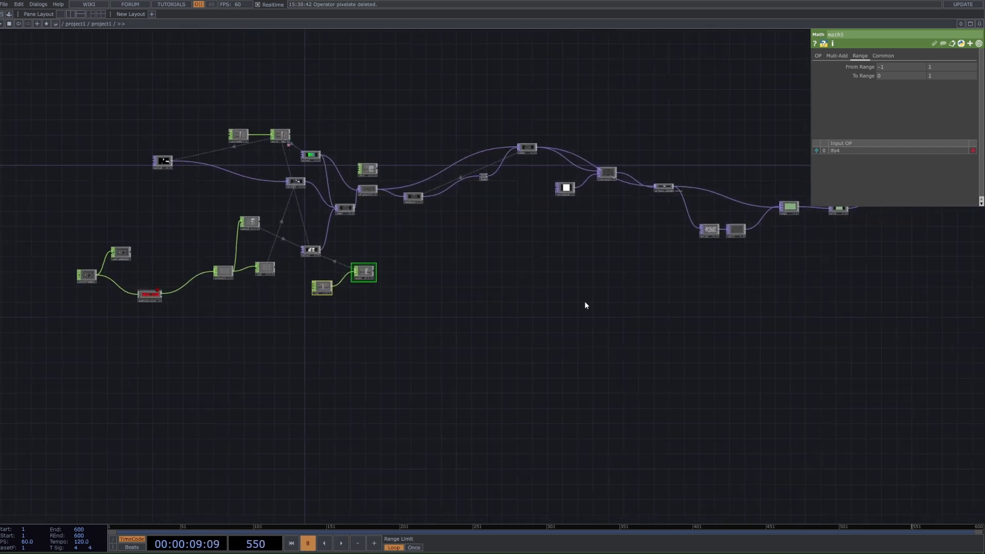
pyautogui.scroll(-2, 585, 304)
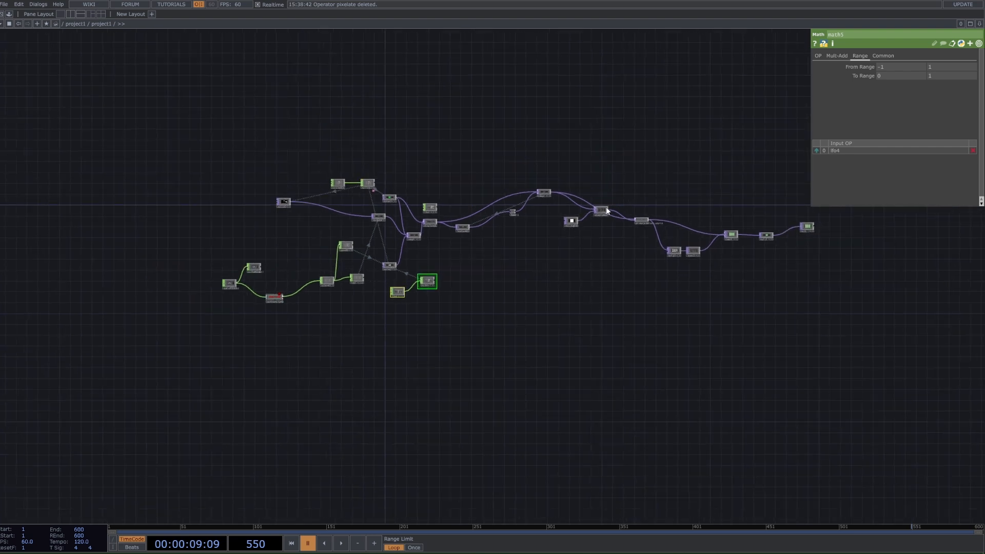
pyautogui.moveTo(601, 210); pyautogui.dragTo(568, 236)
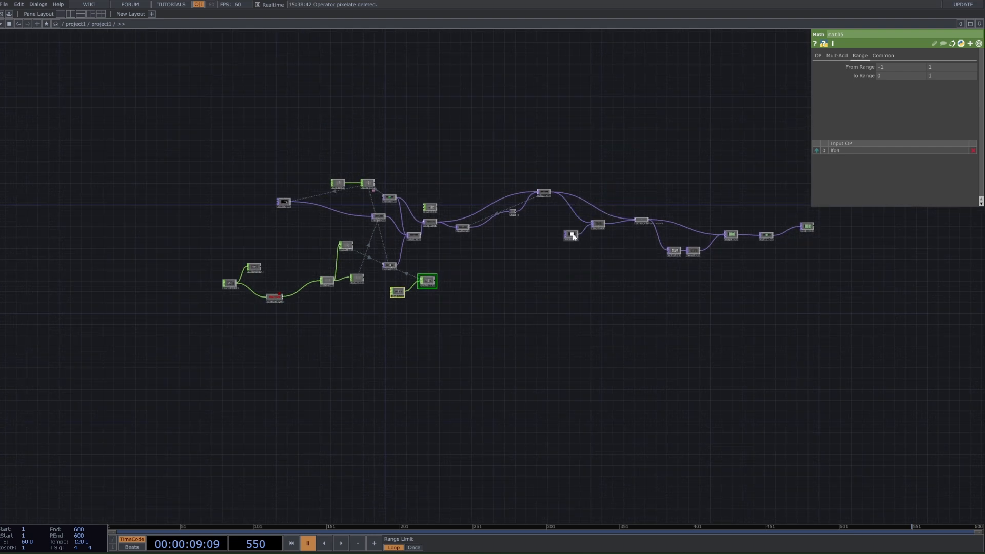
pyautogui.scroll(2, 579, 235)
pyautogui.scroll(3, 486, 201)
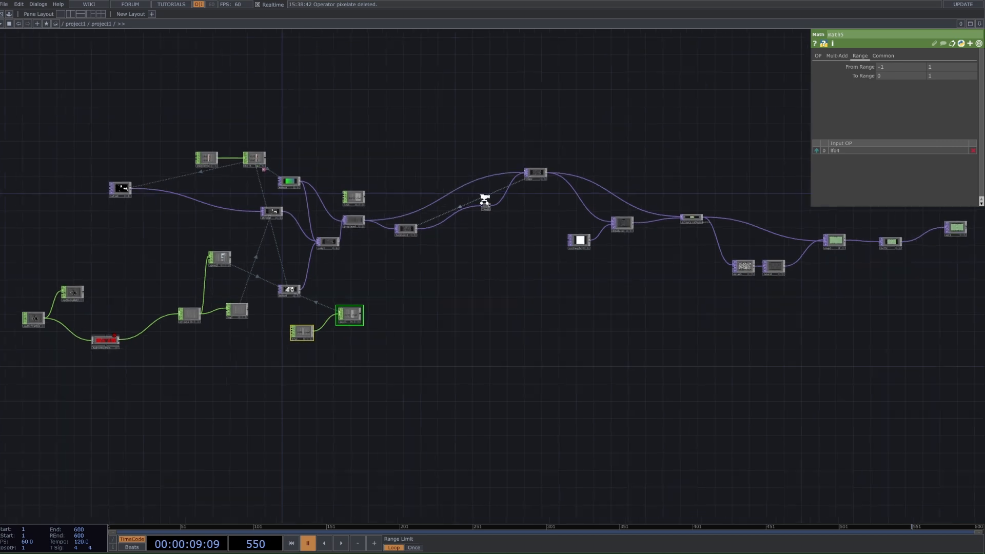
pyautogui.scroll(-3, 493, 256)
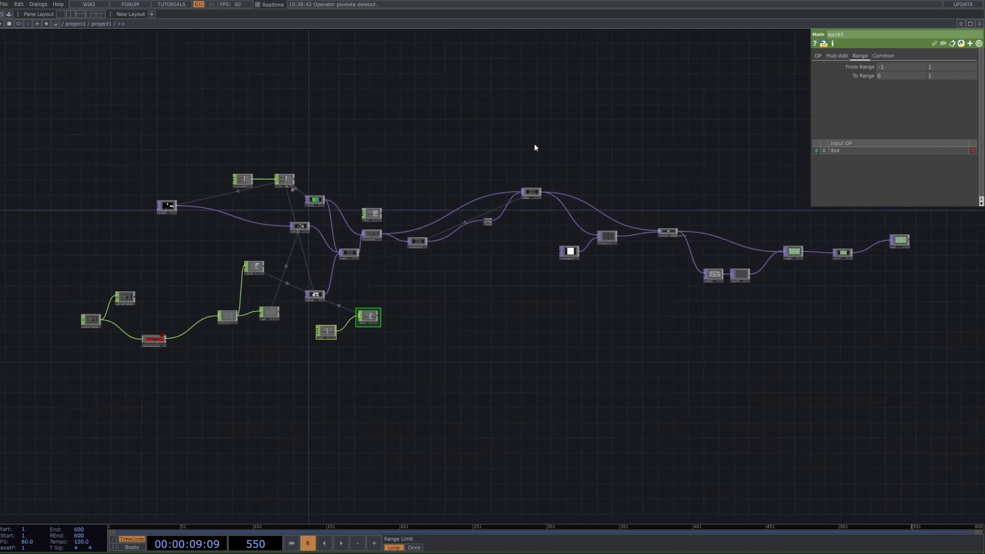
# Step: Add a Constant CHOP in an empty area of the network away from the existing operators
pyautogui.moveTo(408, 349); pyautogui.dragTo(396, 238)
pyautogui.click(361, 362)
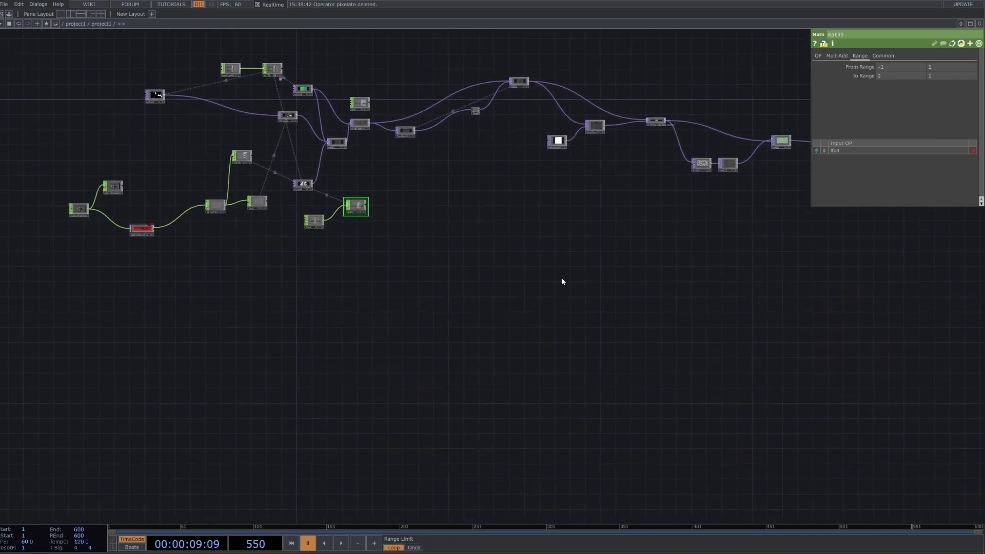
pyautogui.moveTo(409, 301); pyautogui.dragTo(444, 160)
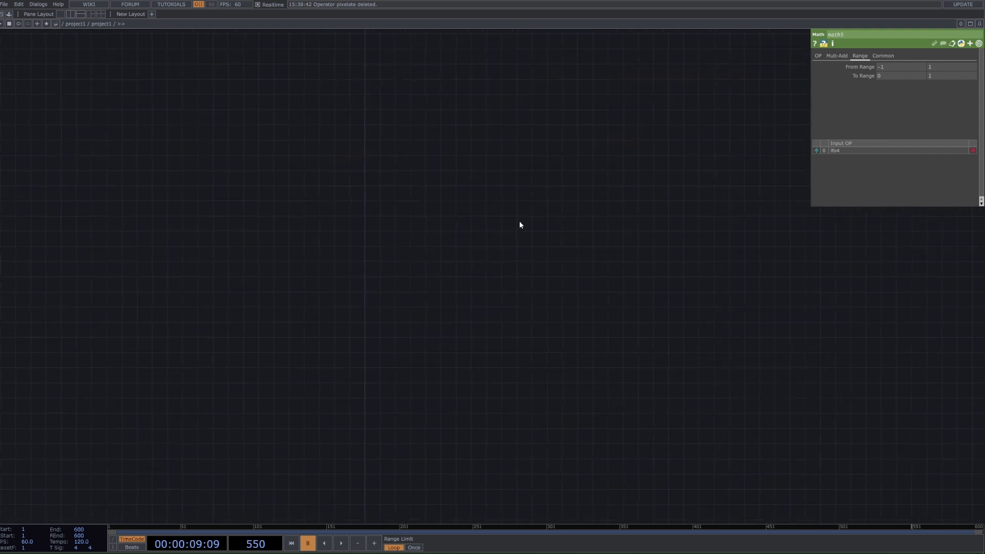
pyautogui.press('Tab')
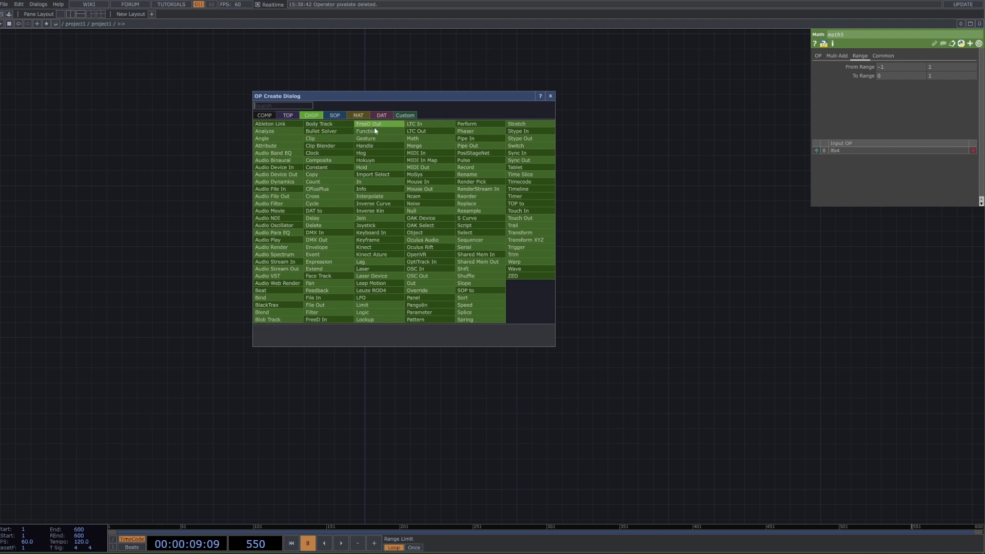
pyautogui.click(328, 167)
pyautogui.click(311, 177)
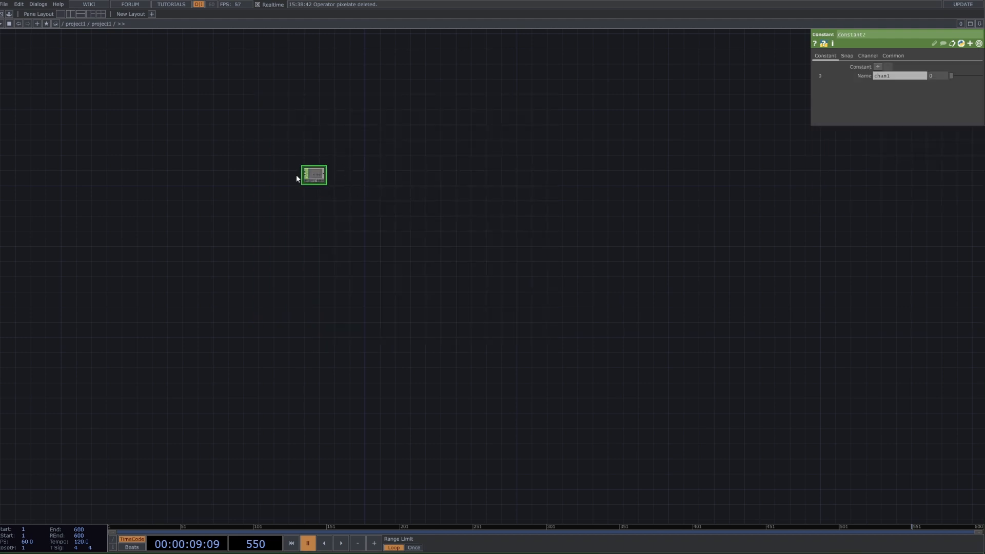
# Step: Add a second channel to the new Constant and name the two channels resx and resy
pyautogui.moveTo(615, 153); pyautogui.dragTo(948, 144, button='middle')
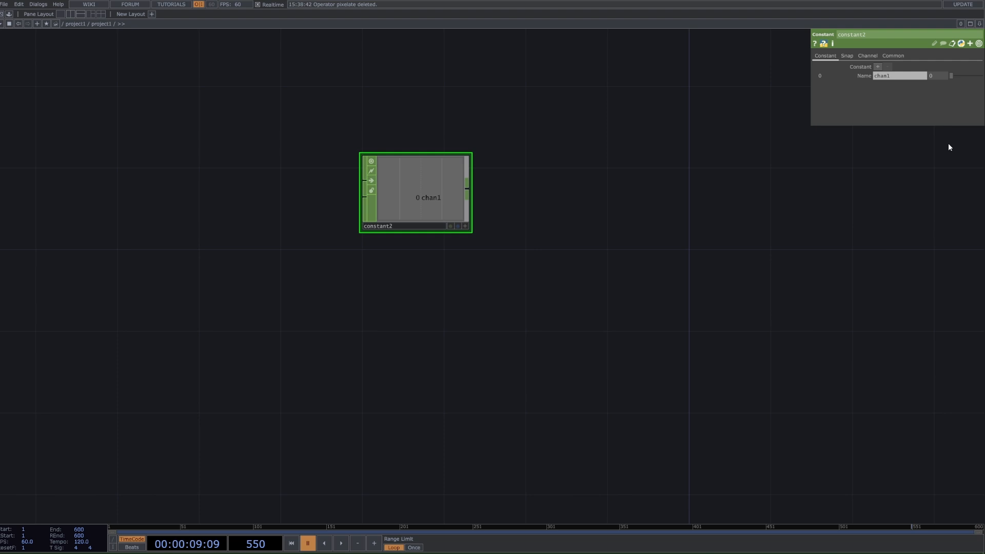
pyautogui.click(890, 76)
pyautogui.write('resx')
pyautogui.click(878, 67)
pyautogui.click(893, 85)
pyautogui.write('rex')
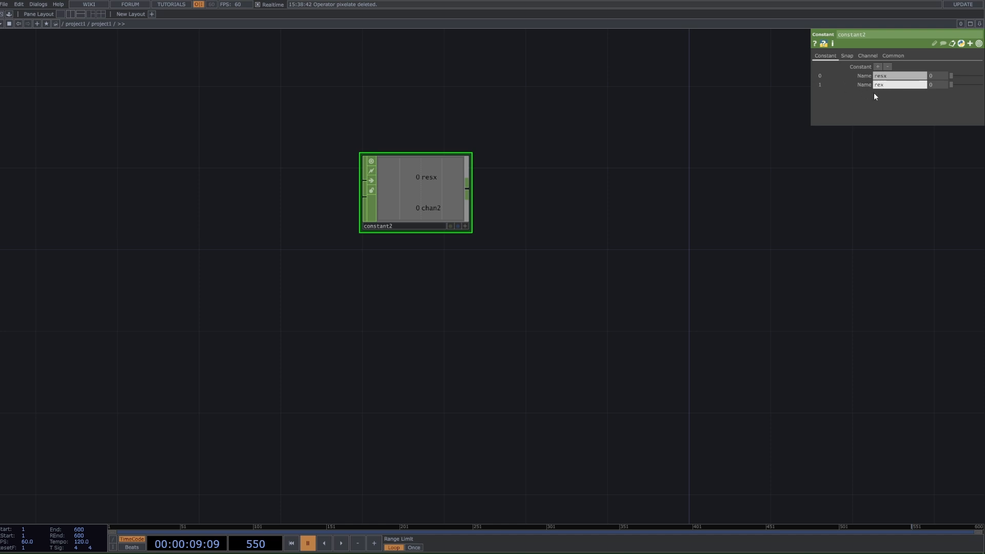
pyautogui.press('Return')
pyautogui.click(880, 86)
pyautogui.write('res')
pyautogui.write('1920')
# Step: Set the Constant's resx value to 1920 and its resy value to 1080
pyautogui.press('Tab')
pyautogui.press('Tab')
pyautogui.write('1080')
pyautogui.press('Return')
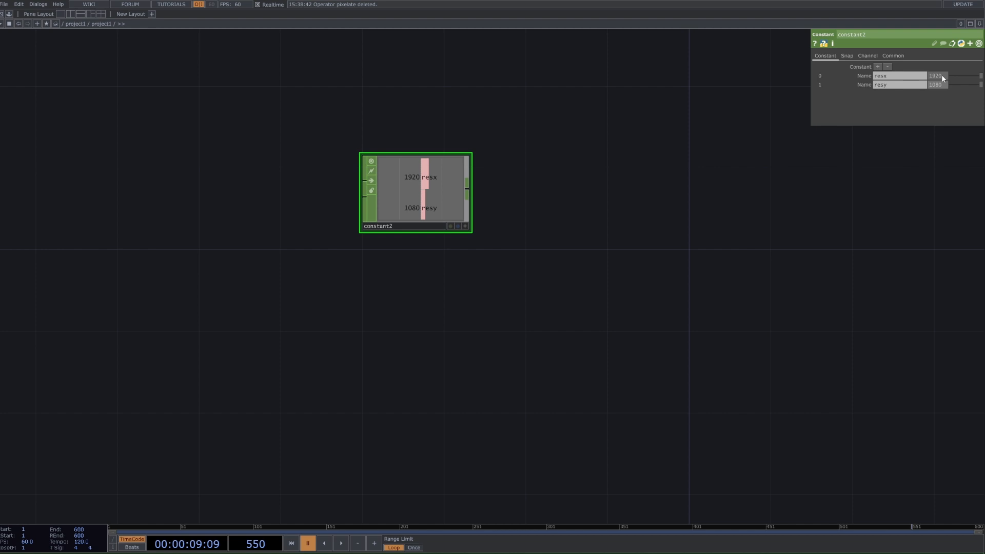
pyautogui.moveTo(940, 85); pyautogui.dragTo(940, 77, button='middle')
pyautogui.scroll(-5, 380, 275)
pyautogui.scroll(-3, 457, 224)
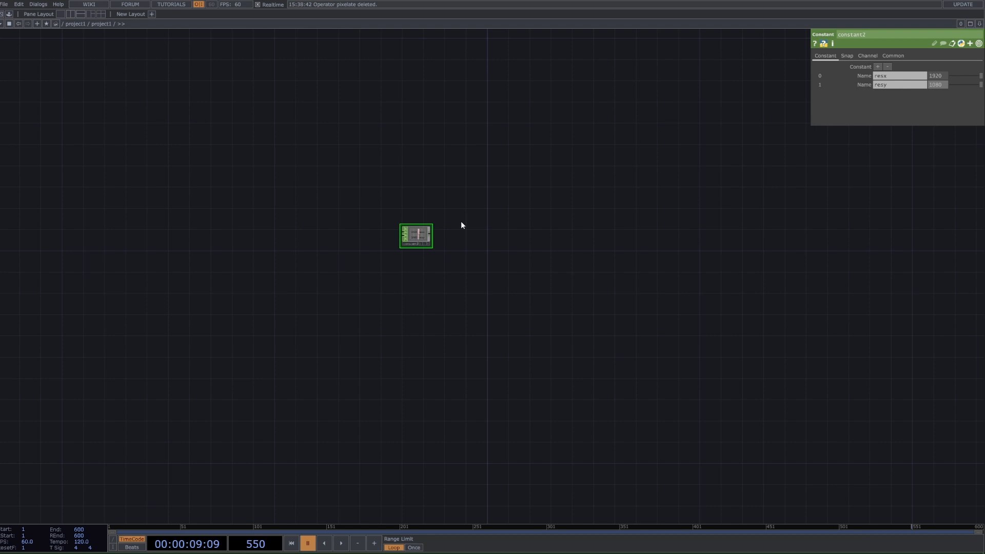
pyautogui.scroll(2, 418, 246)
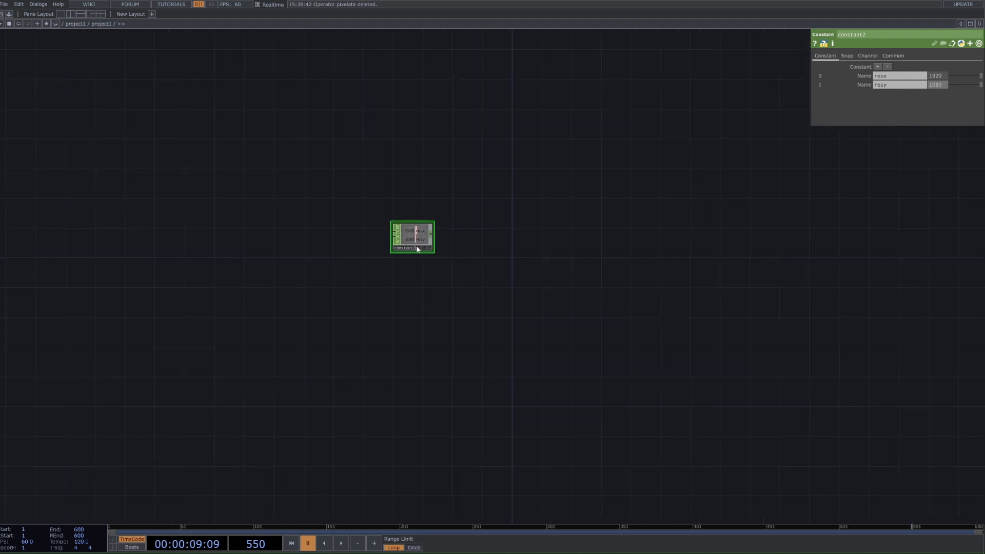
pyautogui.scroll(2, 402, 226)
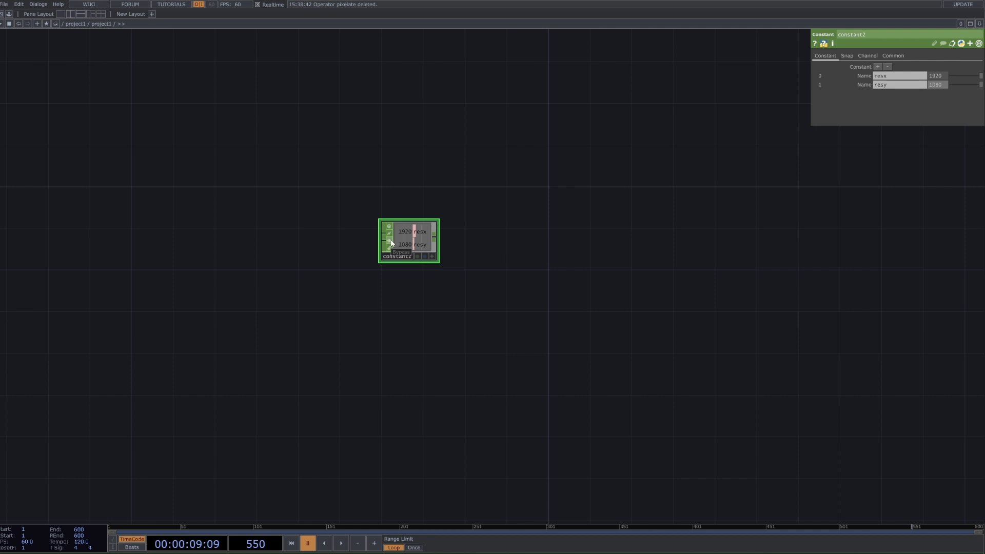
# Step: Add a Noise TOP in the empty area below the new Constant
pyautogui.scroll(-5, 391, 254)
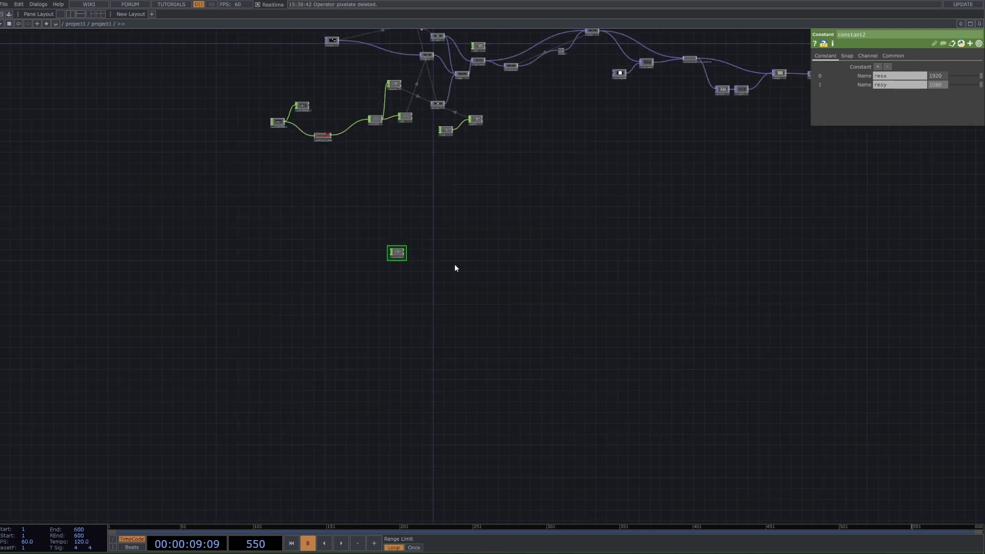
pyautogui.scroll(4, 352, 309)
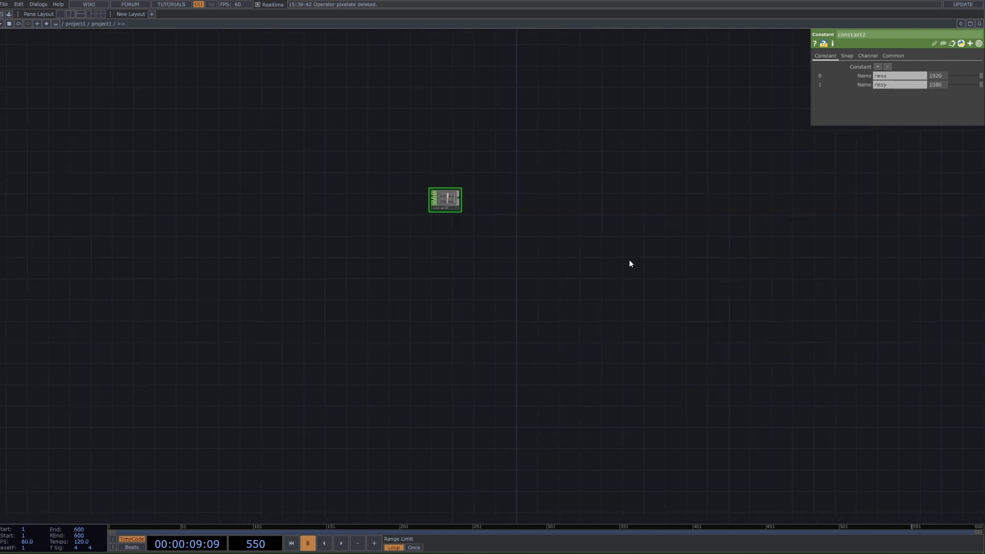
pyautogui.press('Tab')
pyautogui.click(272, 181)
pyautogui.write('n')
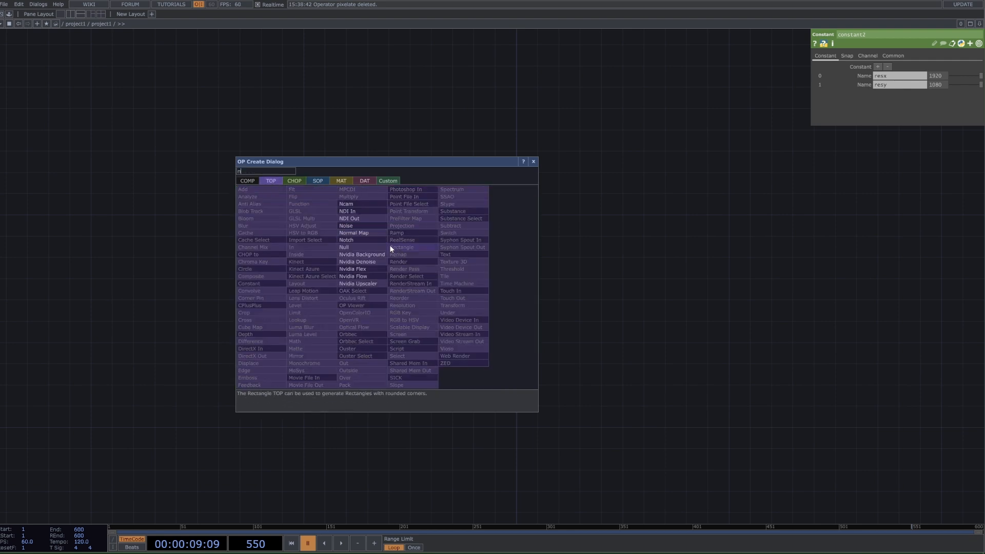
pyautogui.click(377, 227)
pyautogui.scroll(5, 413, 272)
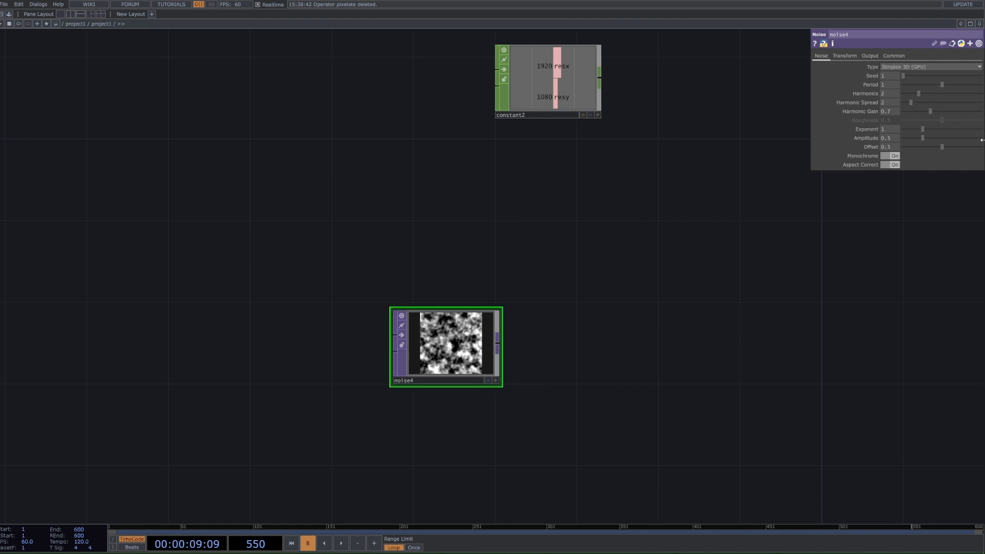
# Step: Link the new Noise's resolution width and height to the Constant's resx and resy channels as CHOP references
pyautogui.scroll(-3, 810, 303)
pyautogui.scroll(2, 747, 161)
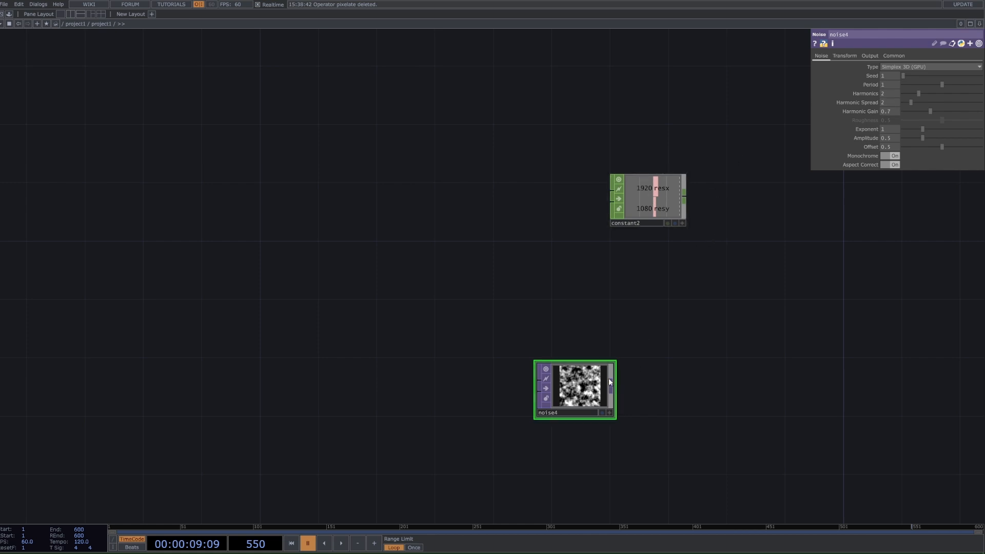
pyautogui.click(892, 56)
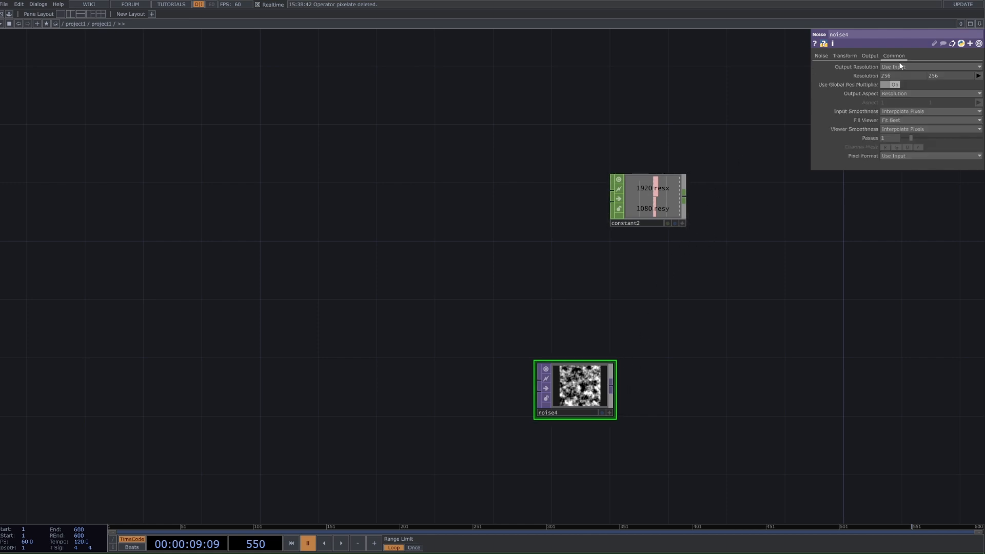
pyautogui.click(682, 225)
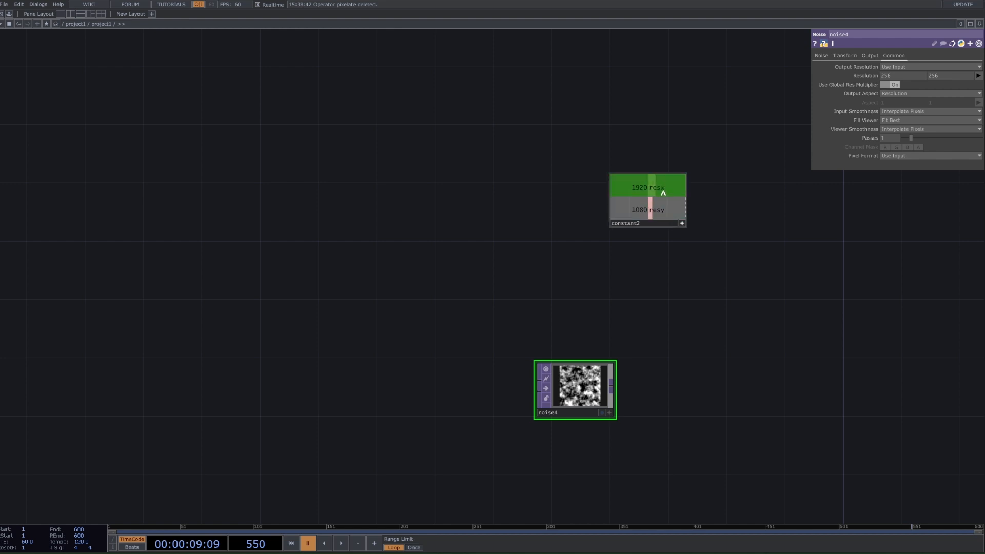
pyautogui.moveTo(629, 188); pyautogui.dragTo(909, 76)
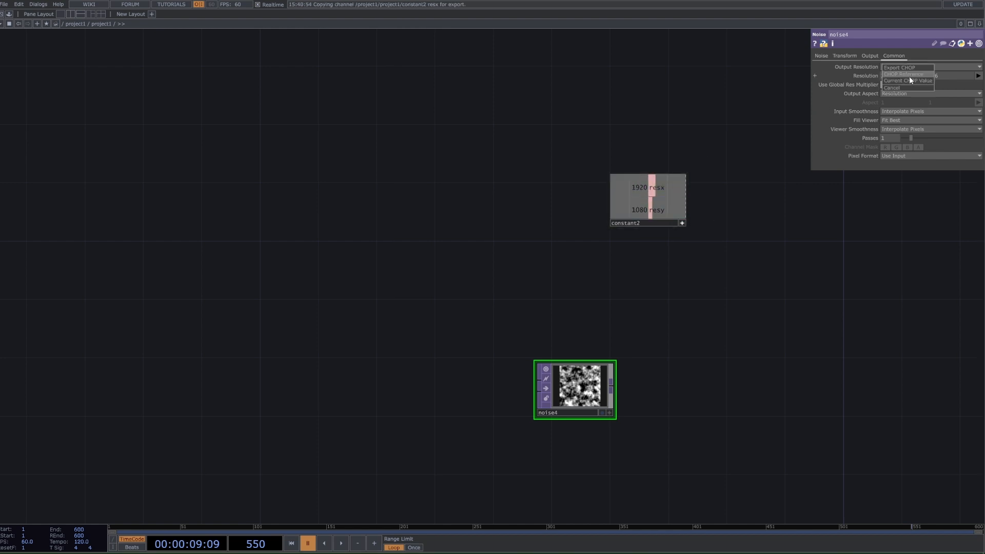
pyautogui.click(912, 73)
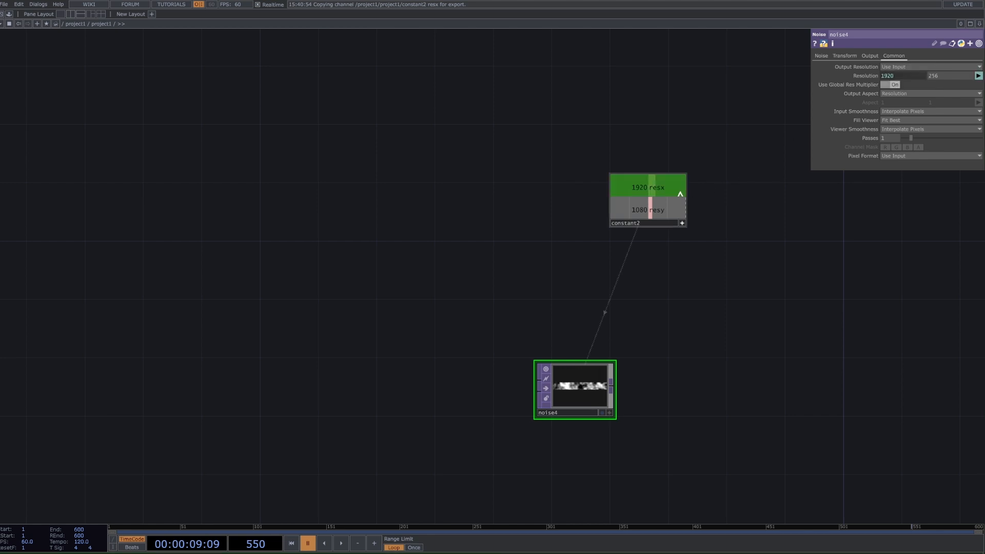
pyautogui.moveTo(631, 210); pyautogui.dragTo(956, 78)
pyautogui.moveTo(638, 213); pyautogui.dragTo(939, 77)
pyautogui.click(937, 73)
# Step: Try a resx value of 1080 on the Constant to test the resolution link, and undo the change
pyautogui.moveTo(621, 336); pyautogui.dragTo(548, 349, button='middle')
pyautogui.scroll(-5, 564, 410)
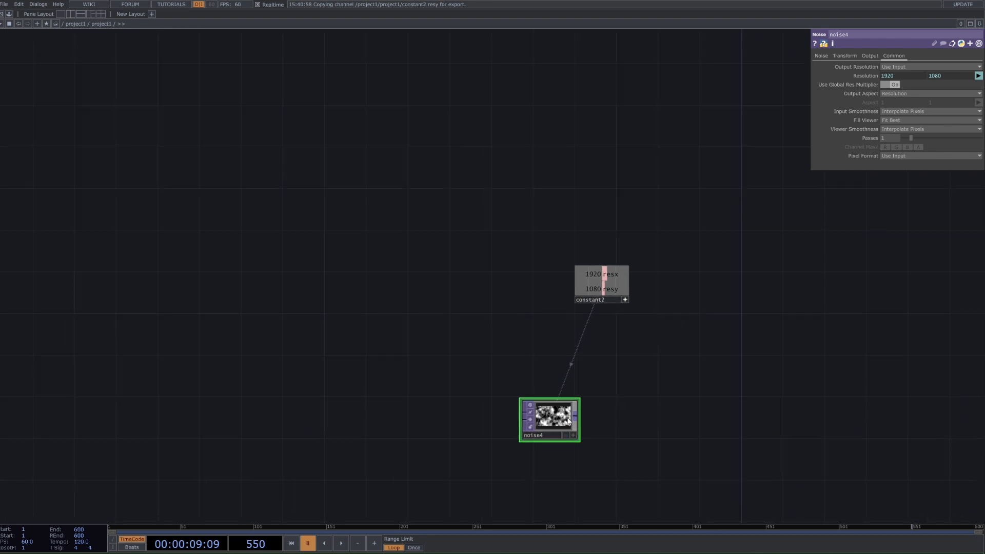
pyautogui.scroll(-3, 587, 424)
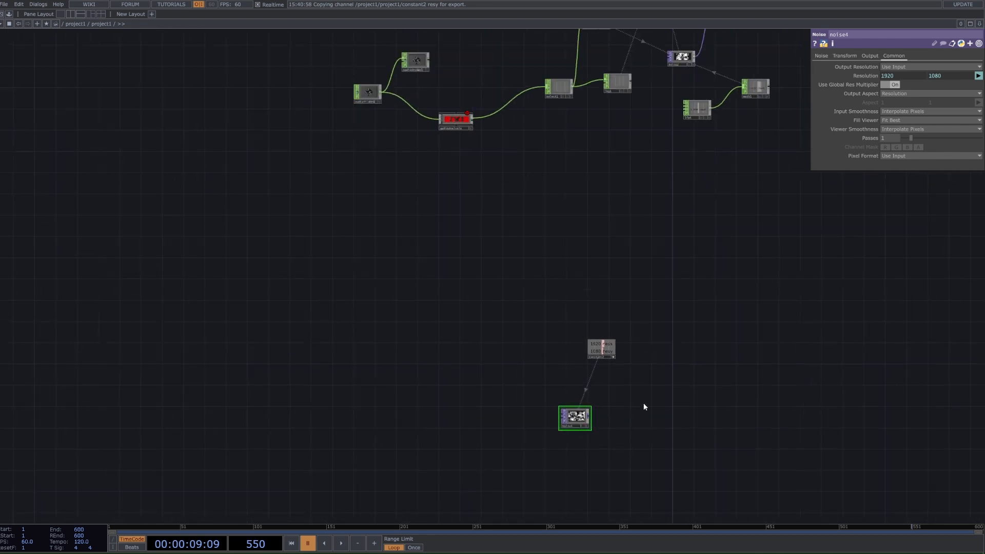
pyautogui.scroll(5, 633, 334)
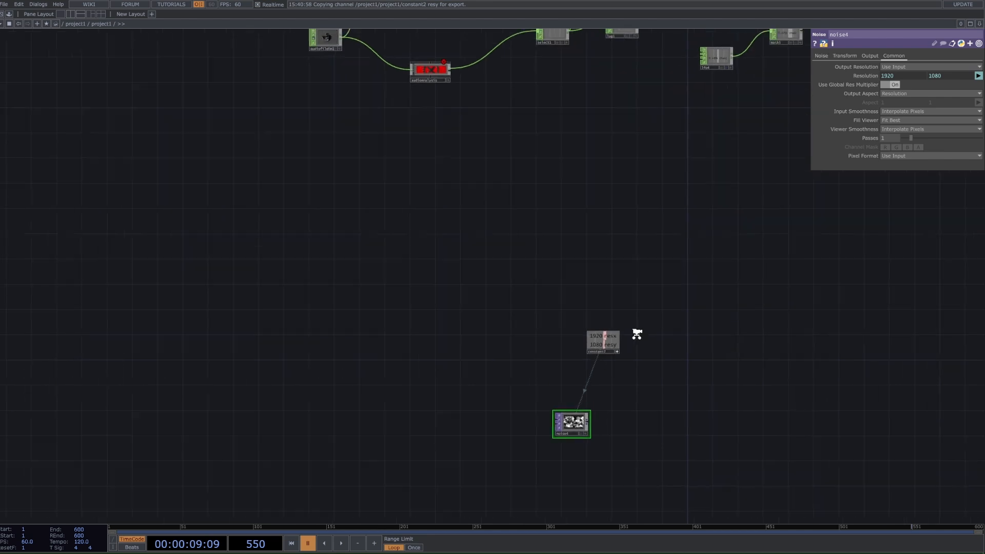
pyautogui.click(613, 336)
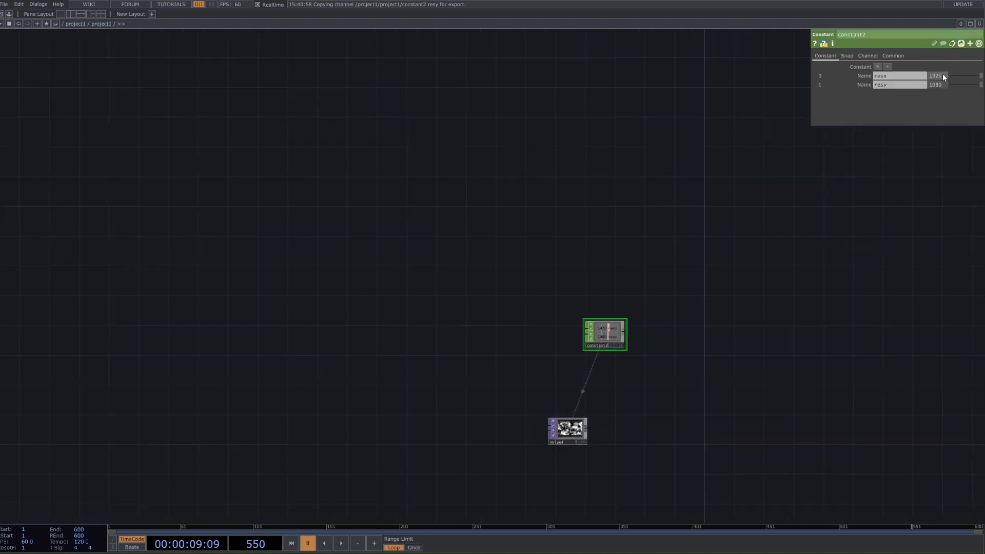
pyautogui.write('1080')
pyautogui.press('Return')
pyautogui.scroll(5, 577, 379)
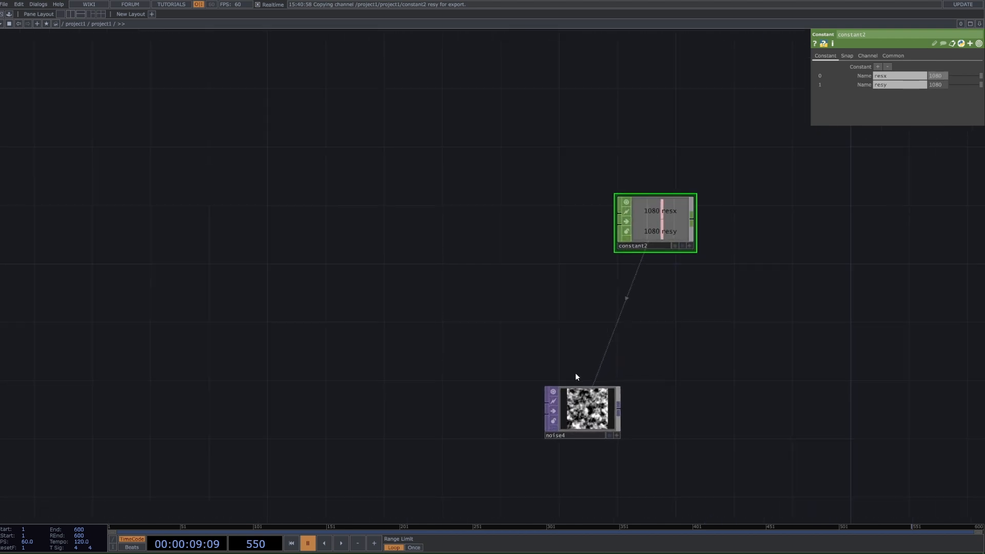
pyautogui.hotkey('ctrl', 'z')
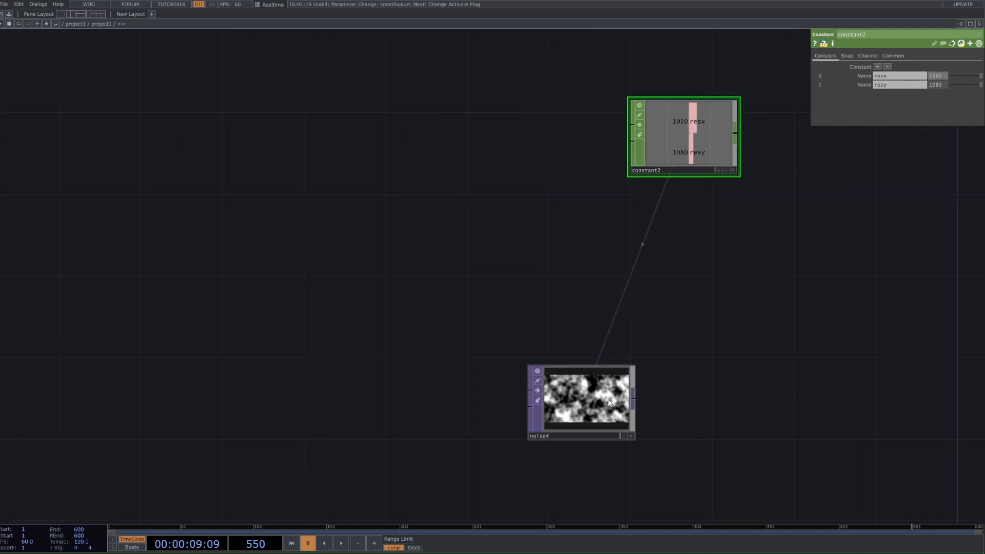
# Step: Copy the black-and-white Noise at the start of the original network and paste it beside the new Noise as a reference
pyautogui.scroll(-10, 675, 367)
pyautogui.scroll(-3, 718, 323)
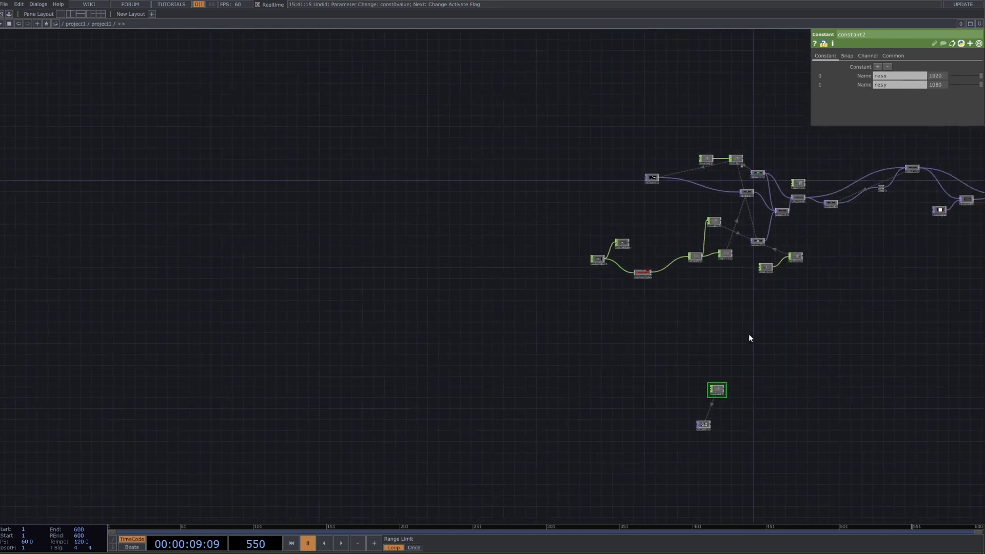
pyautogui.scroll(6, 677, 301)
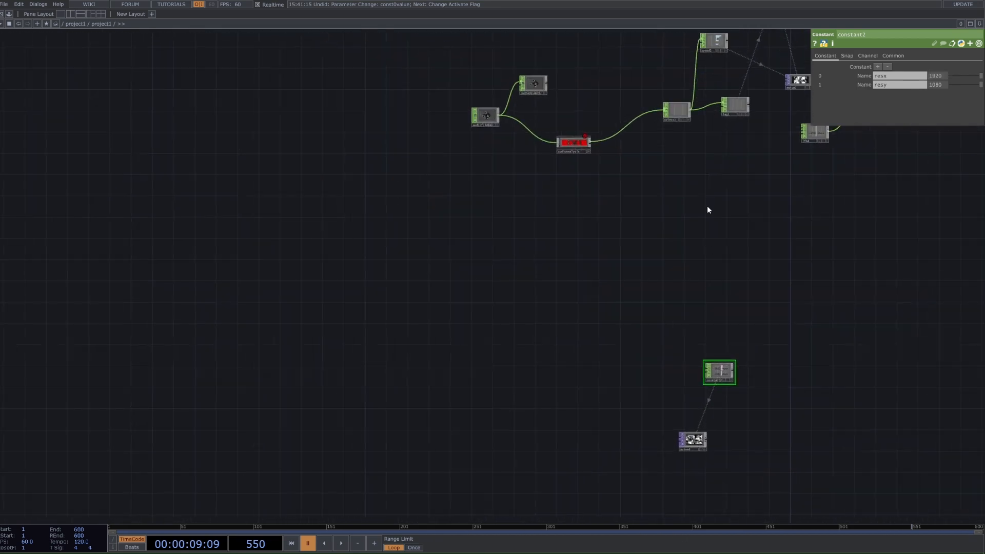
pyautogui.moveTo(655, 128); pyautogui.dragTo(656, 196)
pyautogui.moveTo(654, 75); pyautogui.dragTo(658, 99)
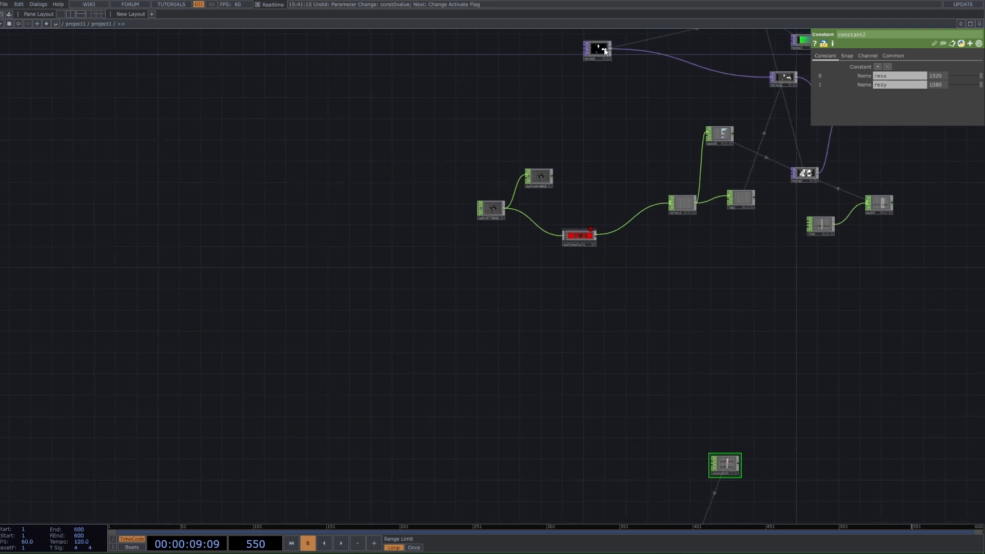
pyautogui.click(603, 48)
pyautogui.hotkey('ctrl', 'c')
pyautogui.moveTo(657, 394); pyautogui.dragTo(667, 286)
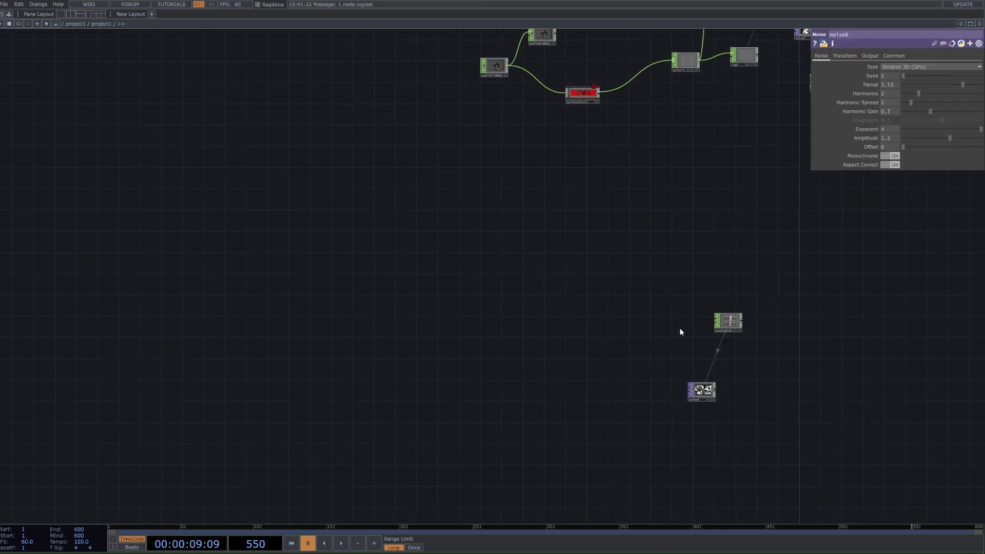
pyautogui.hotkey('ctrl', 'v')
pyautogui.click(672, 377)
pyautogui.scroll(2, 719, 393)
# Step: Compare the new Noise's settings with the pasted reference Noise and raise the new one's Period to about 1.59
pyautogui.click(701, 392)
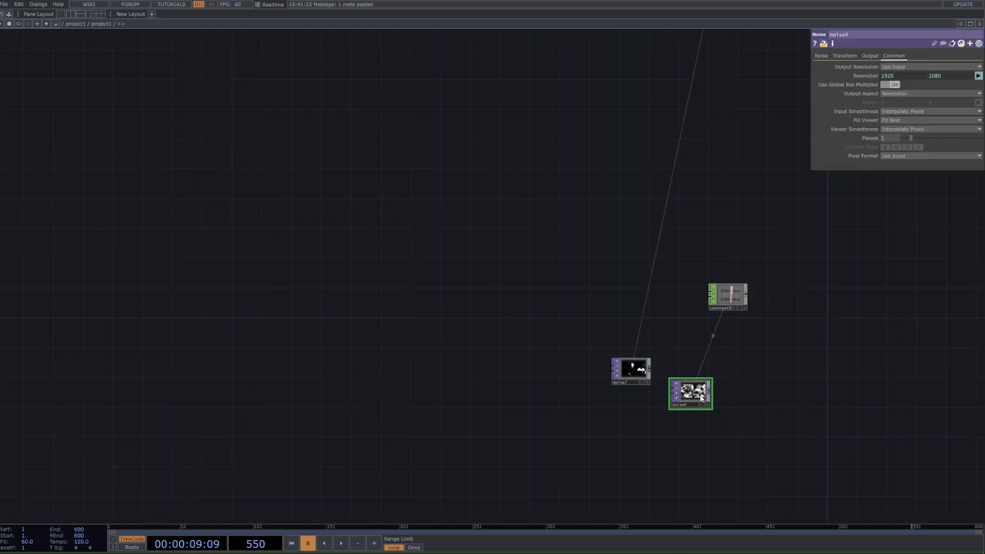
pyautogui.click(822, 55)
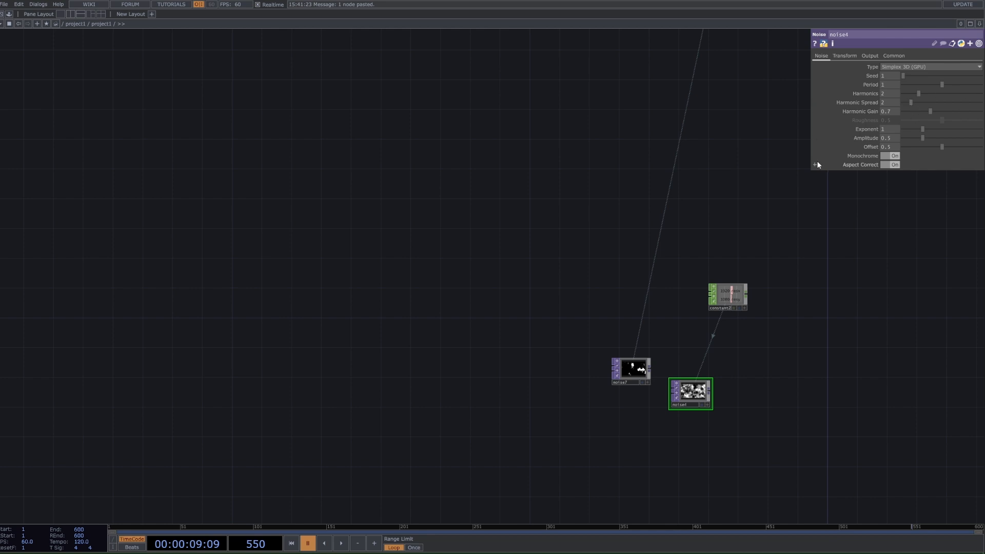
pyautogui.scroll(5, 687, 370)
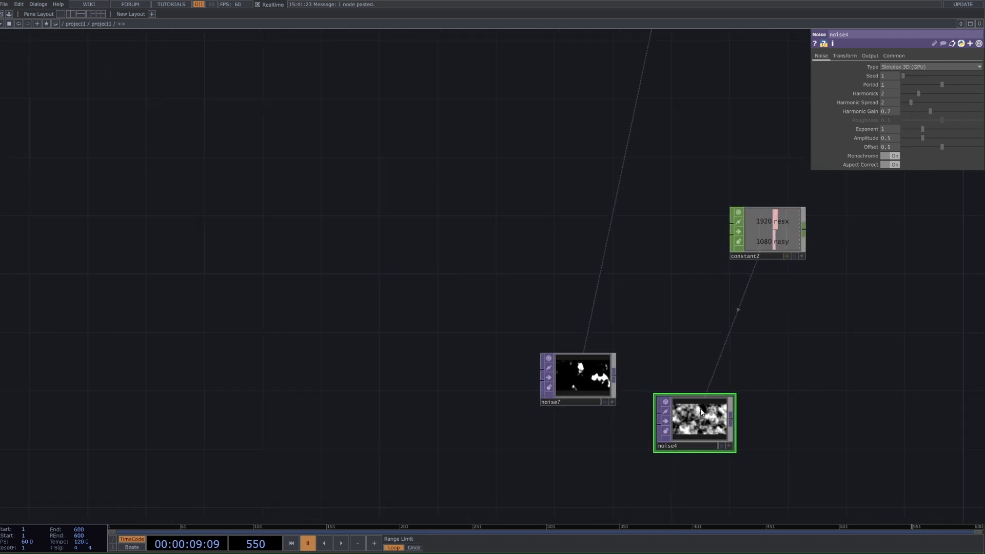
pyautogui.click(596, 382)
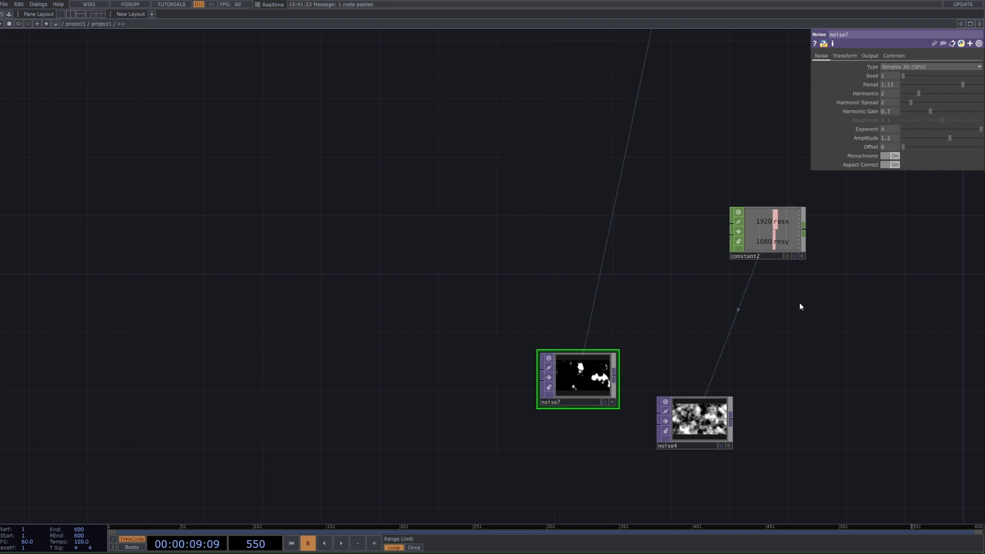
pyautogui.click(699, 419)
pyautogui.scroll(5, 756, 331)
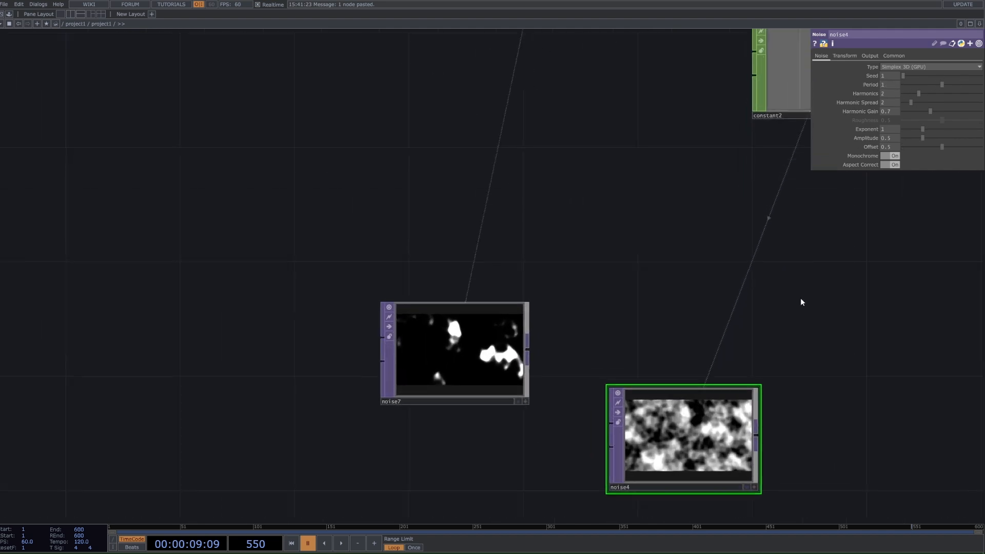
pyautogui.moveTo(943, 84); pyautogui.dragTo(964, 84)
# Step: Set the new Noise's Exponent to 4, matching the pasted reference Noise
pyautogui.click(529, 250)
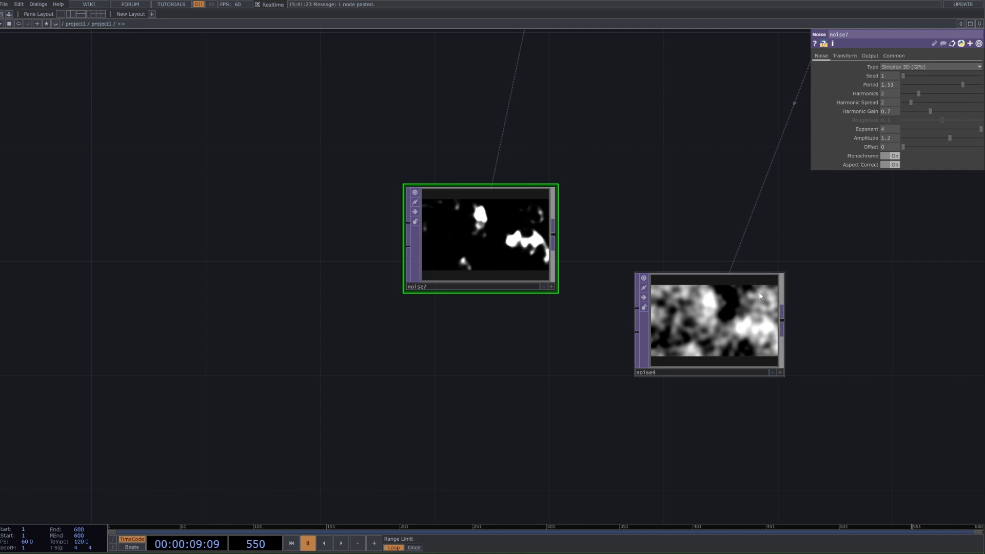
pyautogui.click(736, 306)
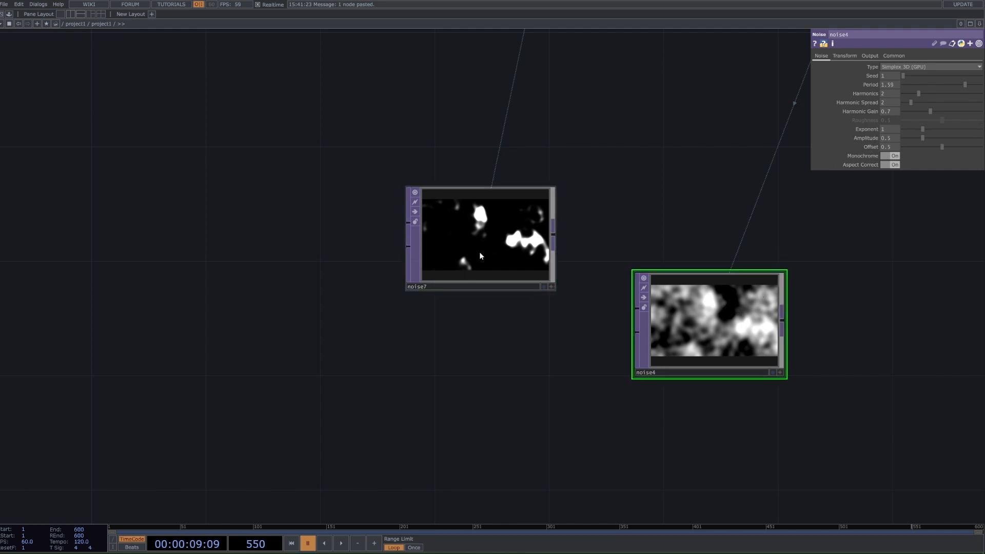
pyautogui.click(501, 227)
pyautogui.click(728, 318)
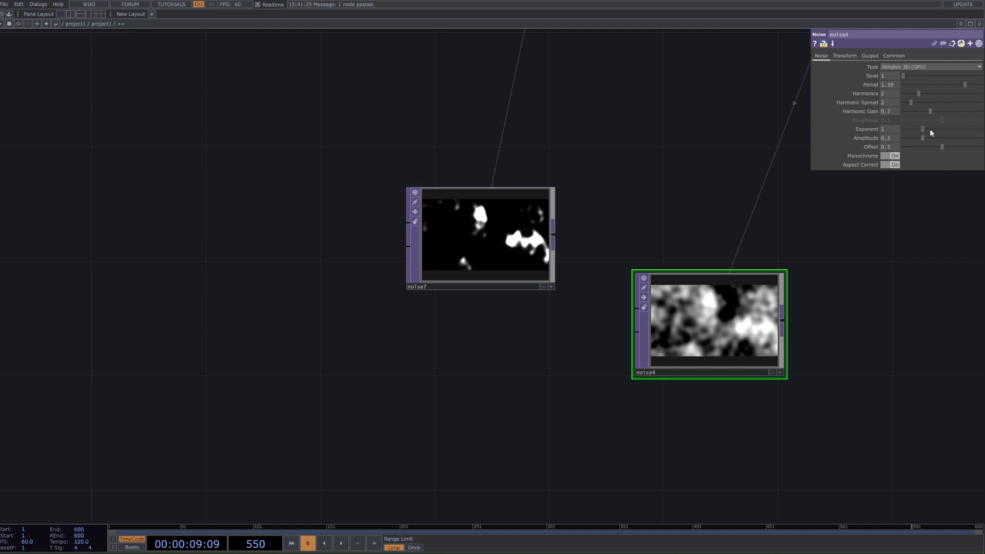
pyautogui.moveTo(931, 132); pyautogui.dragTo(974, 131)
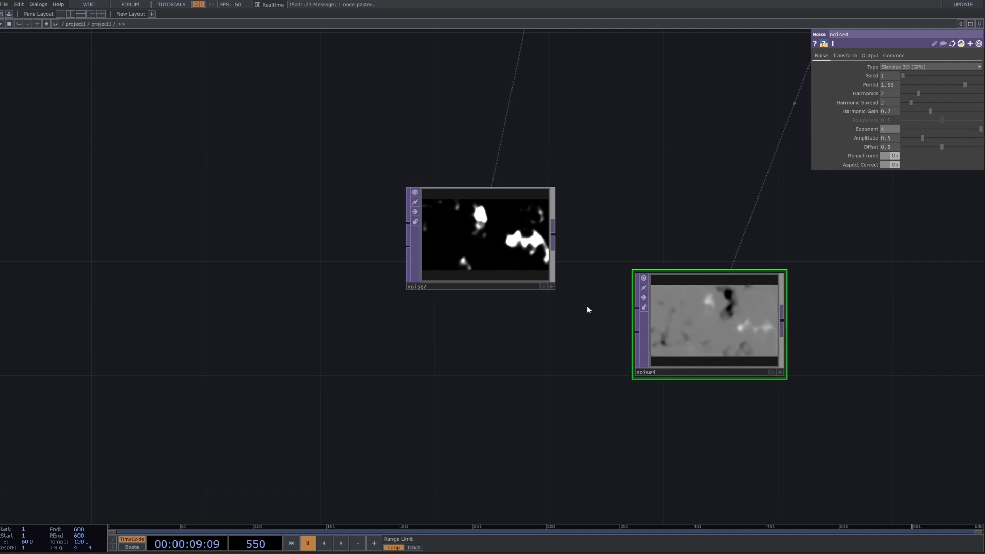
pyautogui.scroll(3, 480, 218)
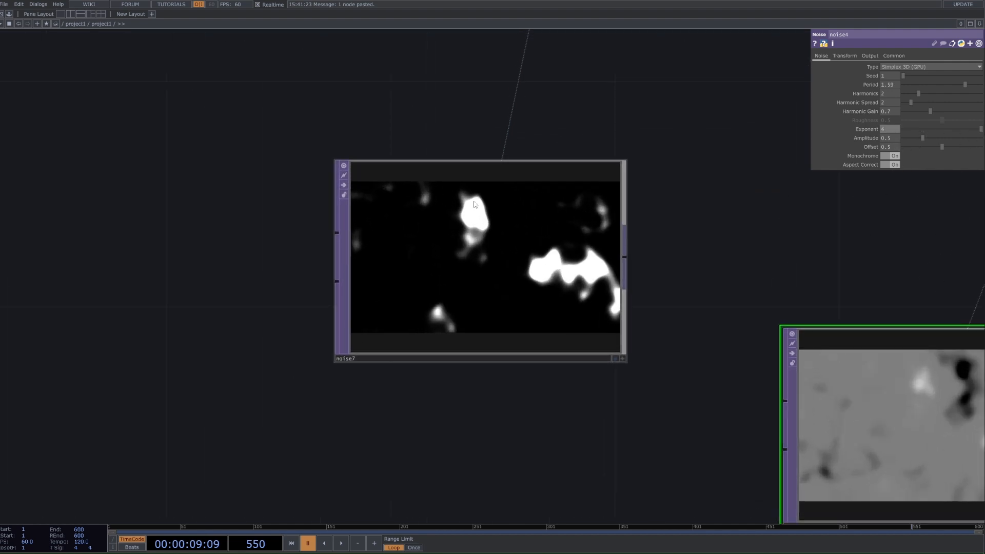
pyautogui.scroll(-4, 688, 275)
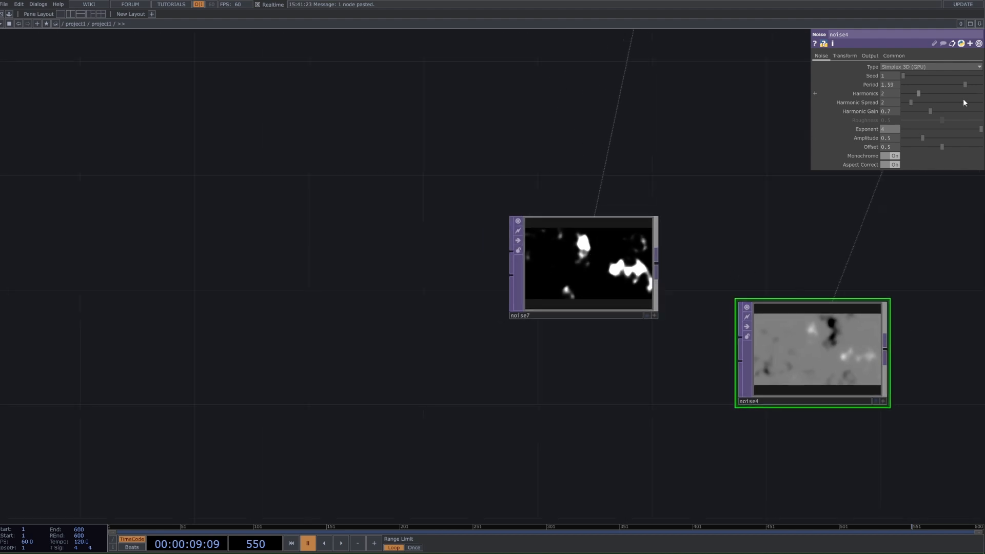
# Step: Set the new Noise's Offset to 0 and its Amplitude to about 0.96, checking against the reference Noise
pyautogui.moveTo(925, 139); pyautogui.dragTo(942, 135)
pyautogui.hotkey('ctrl', 'z')
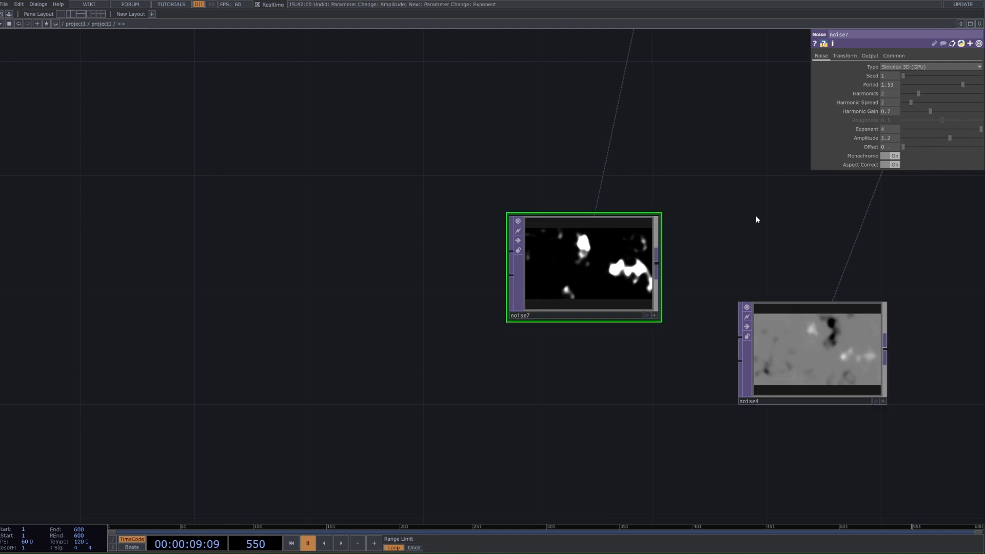
pyautogui.click(873, 314)
pyautogui.moveTo(942, 148)
pyautogui.mouseDown()
pyautogui.moveTo(875, 147)
pyautogui.moveTo(943, 137)
pyautogui.mouseUp()
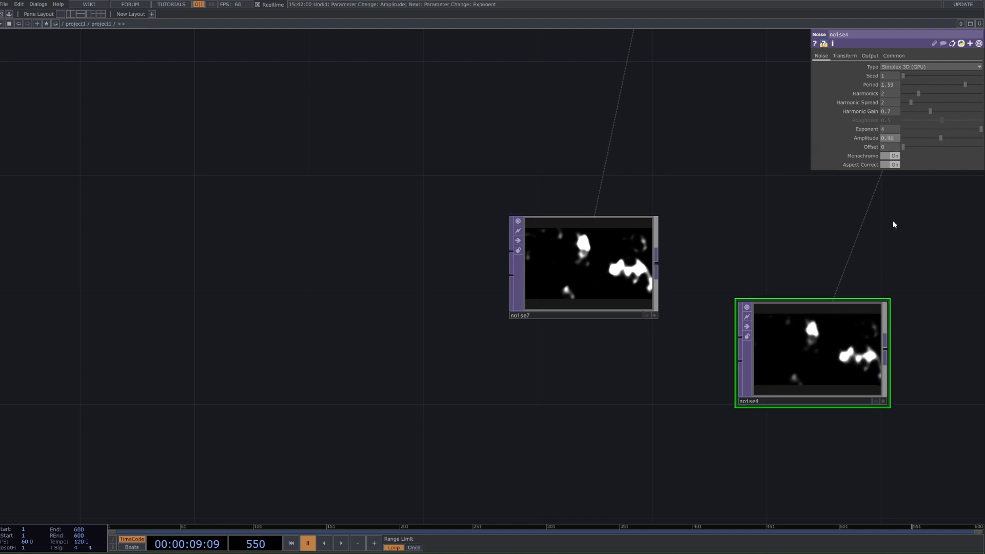
pyautogui.scroll(-3, 822, 328)
pyautogui.moveTo(774, 240); pyautogui.dragTo(642, 203)
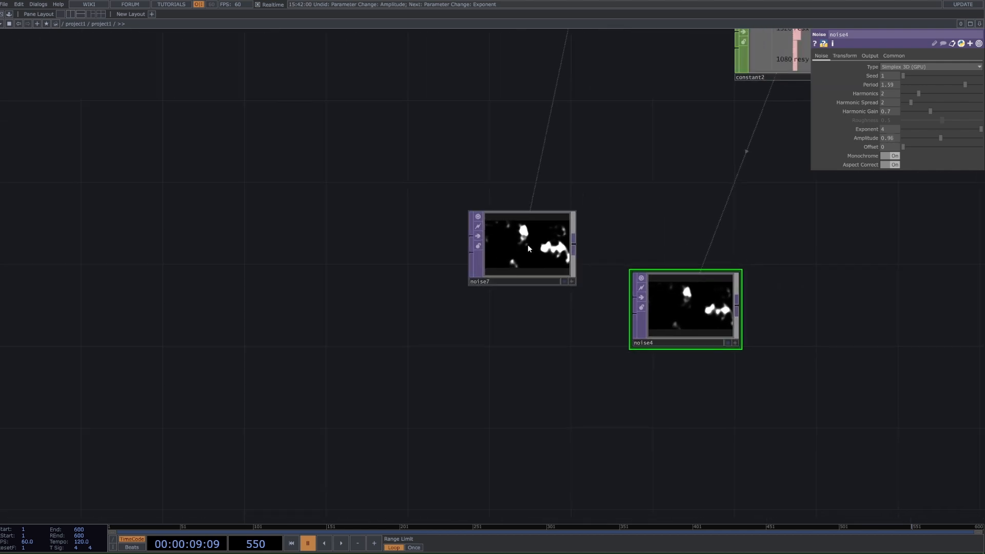
pyautogui.click(528, 244)
pyautogui.click(694, 308)
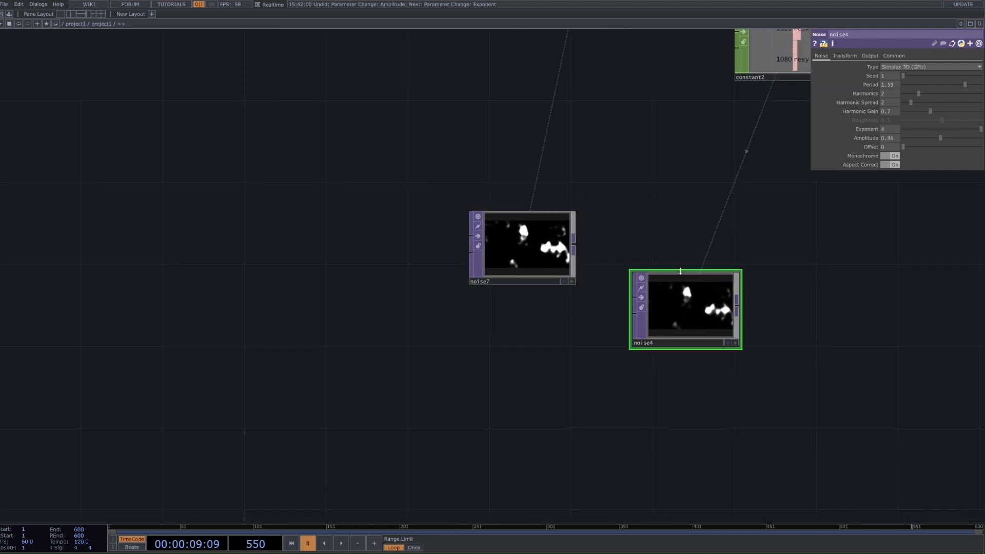
pyautogui.scroll(-2, 759, 302)
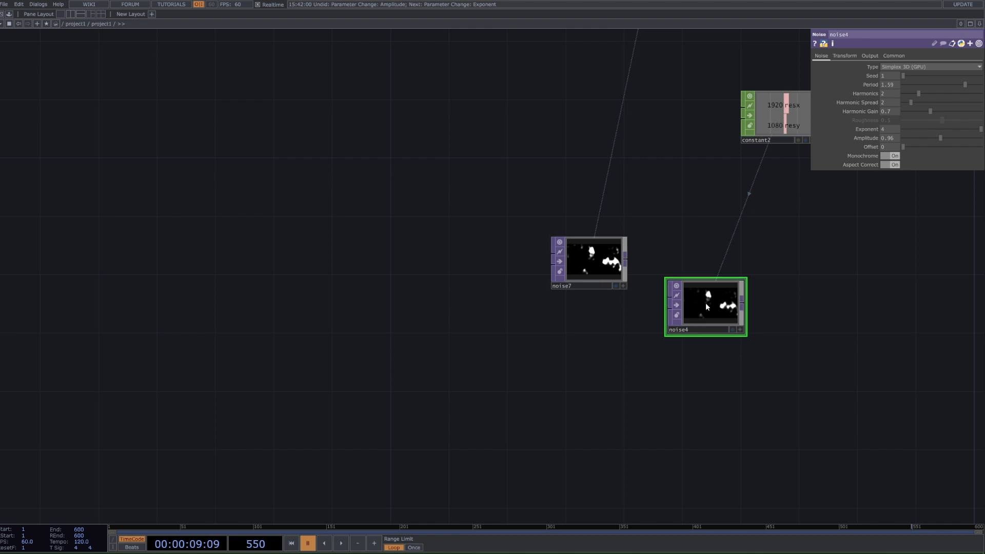
# Step: Copy the Threshold that follows the black-and-white Noise in the original network and paste it beside the new Noise as a reference
pyautogui.scroll(-2, 707, 306)
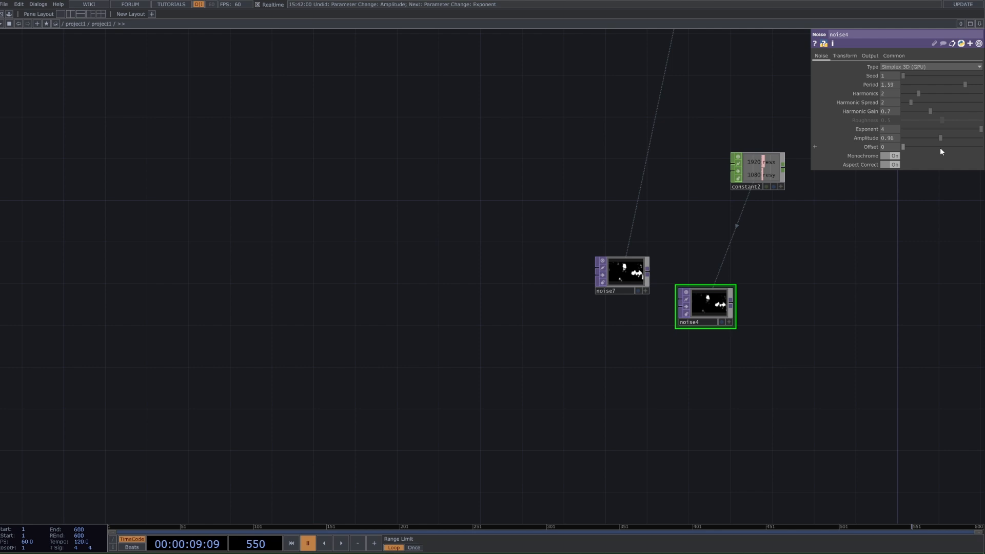
pyautogui.scroll(-5, 782, 281)
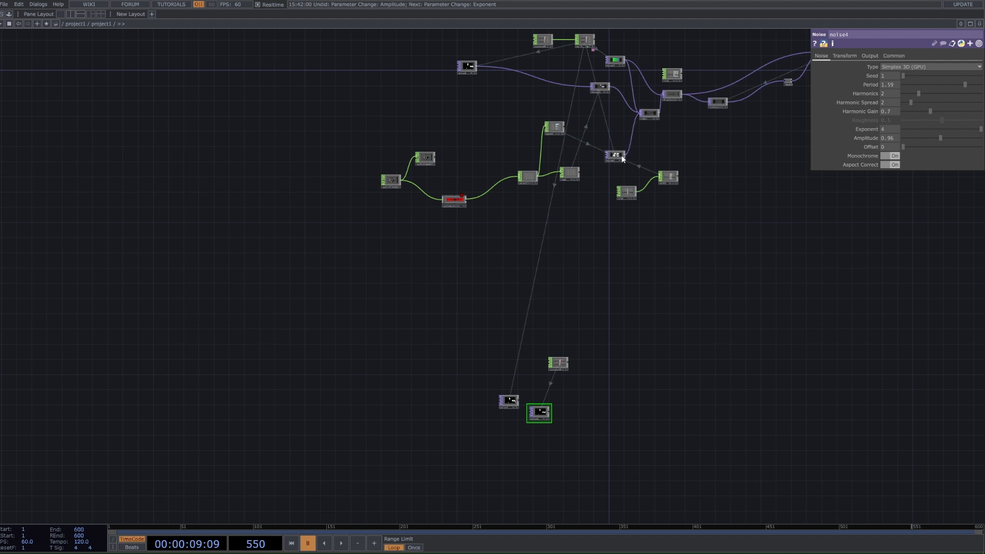
pyautogui.moveTo(618, 155); pyautogui.dragTo(607, 140)
pyautogui.click(601, 86)
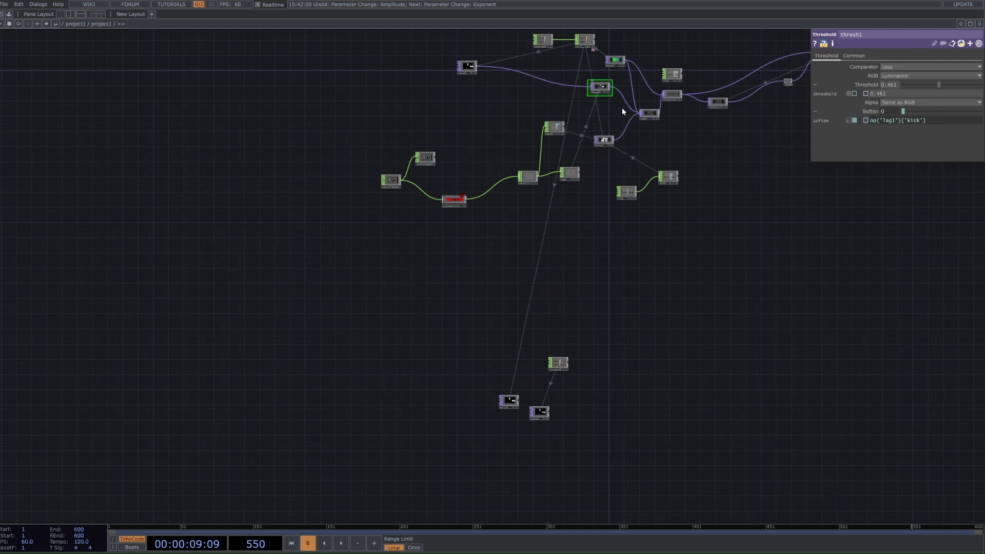
pyautogui.hotkey('ctrl', 'c')
pyautogui.hotkey('ctrl', 'v')
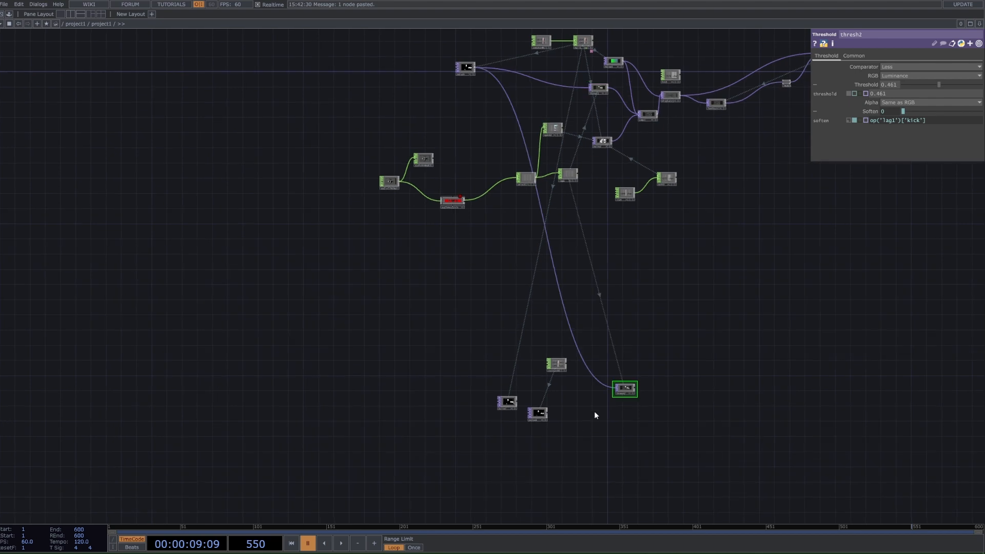
# Step: Copy the coloured Noise from the original network and place the copy just above the pasted reference Threshold
pyautogui.click(614, 62)
pyautogui.hotkey('ctrl', 'c')
pyautogui.hotkey('ctrl', 'v')
pyautogui.moveTo(628, 371); pyautogui.dragTo(638, 257)
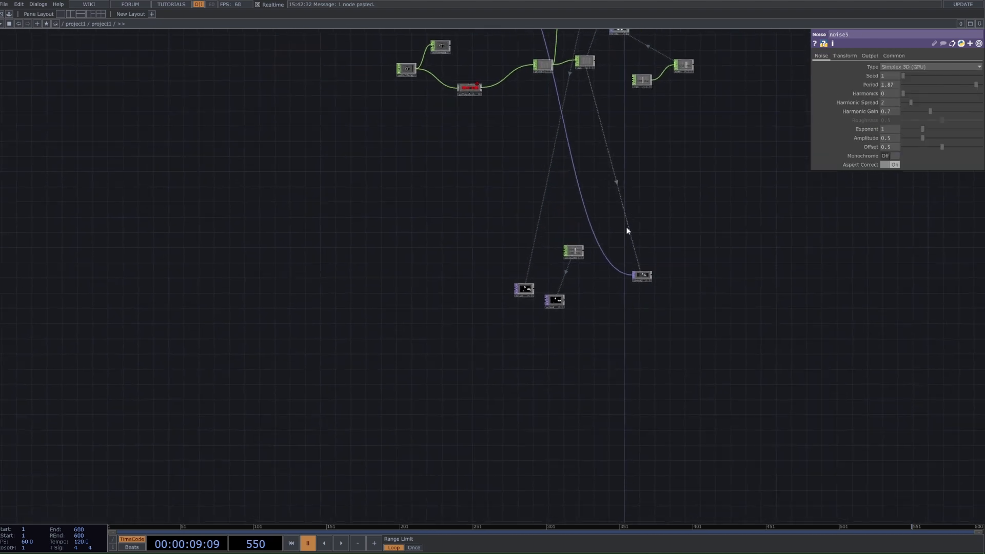
pyautogui.scroll(-3, 651, 186)
pyautogui.moveTo(631, 60); pyautogui.dragTo(631, 267)
pyautogui.scroll(5, 595, 297)
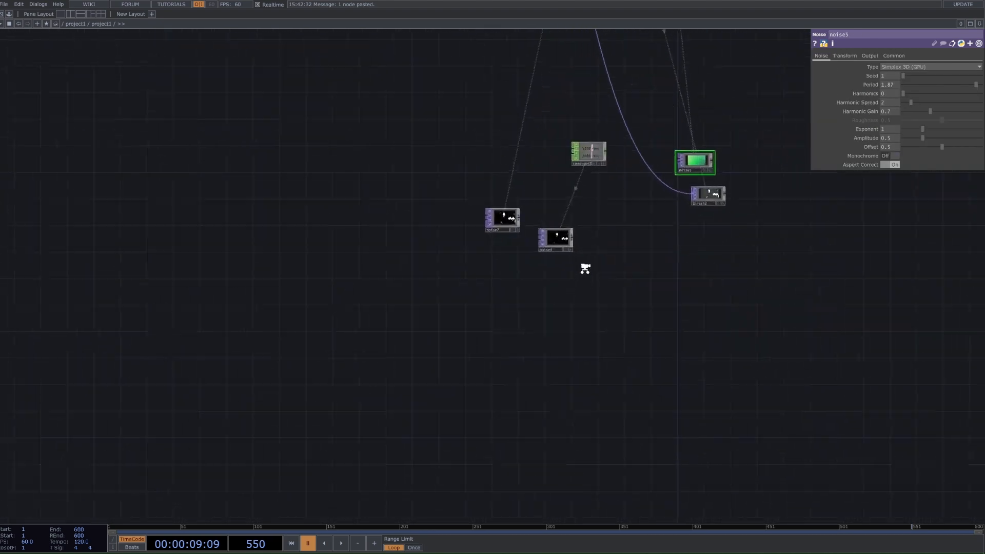
# Step: Move the reference black-and-white Noise out of the way and place the new Noise lower in the empty area
pyautogui.moveTo(595, 295); pyautogui.dragTo(592, 335)
pyautogui.moveTo(378, 315); pyautogui.dragTo(335, 83)
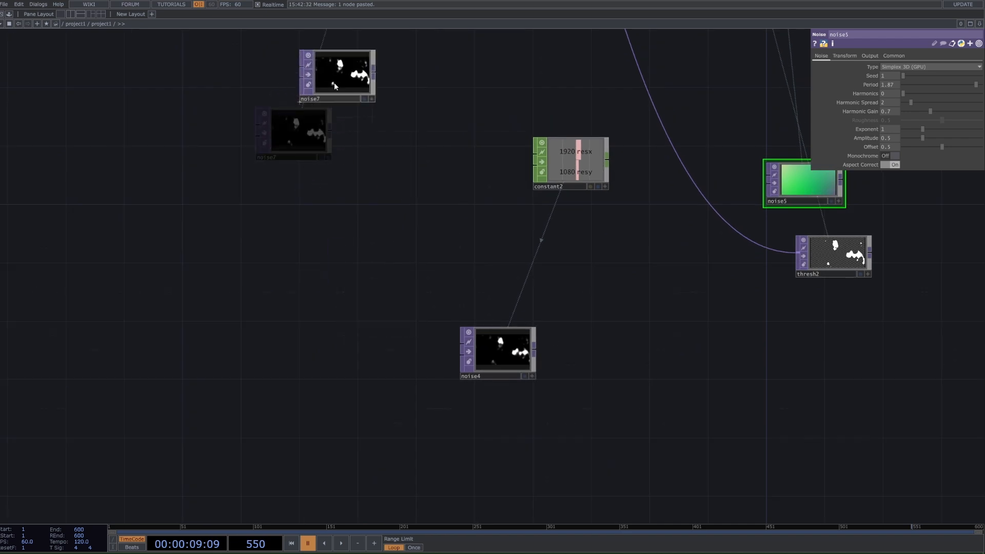
pyautogui.moveTo(593, 297); pyautogui.dragTo(460, 161)
pyautogui.moveTo(344, 214); pyautogui.dragTo(328, 374)
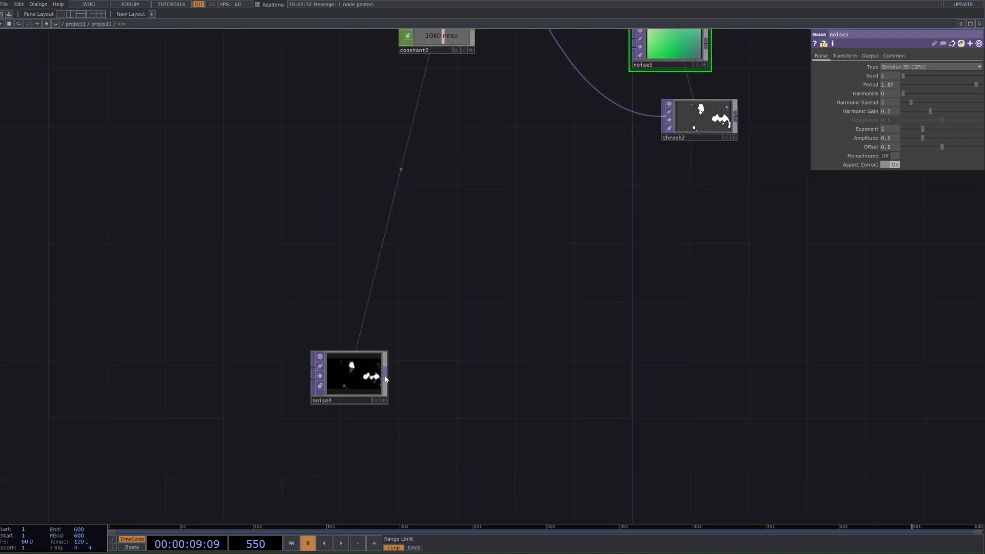
# Step: Add a Threshold TOP fed by the output of the new black-and-white Noise
pyautogui.rightClick(385, 376)
pyautogui.write('th')
pyautogui.press('Return')
pyautogui.click(462, 365)
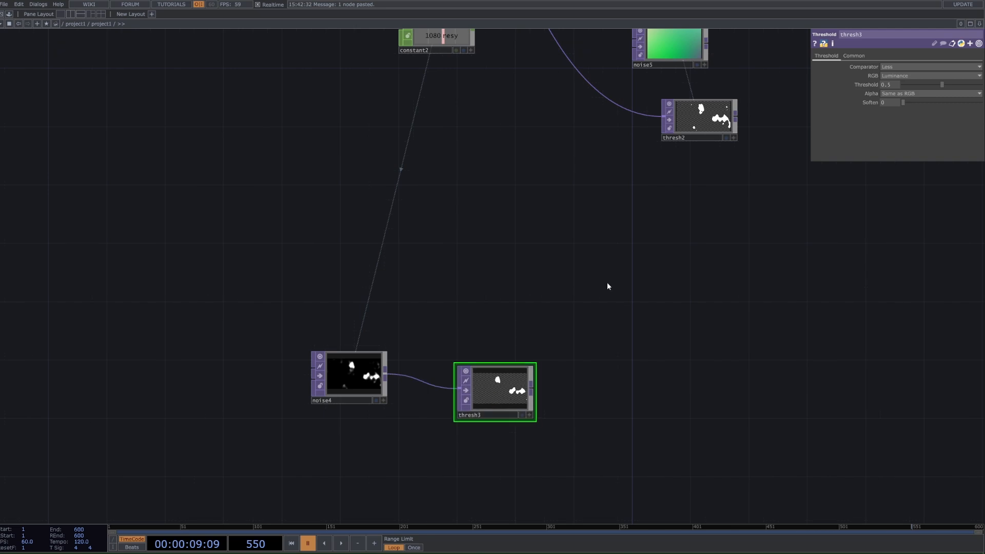
# Step: Compare the pasted reference Threshold's settings with the new Threshold's settings and inspect the new one's output up close
pyautogui.click(700, 119)
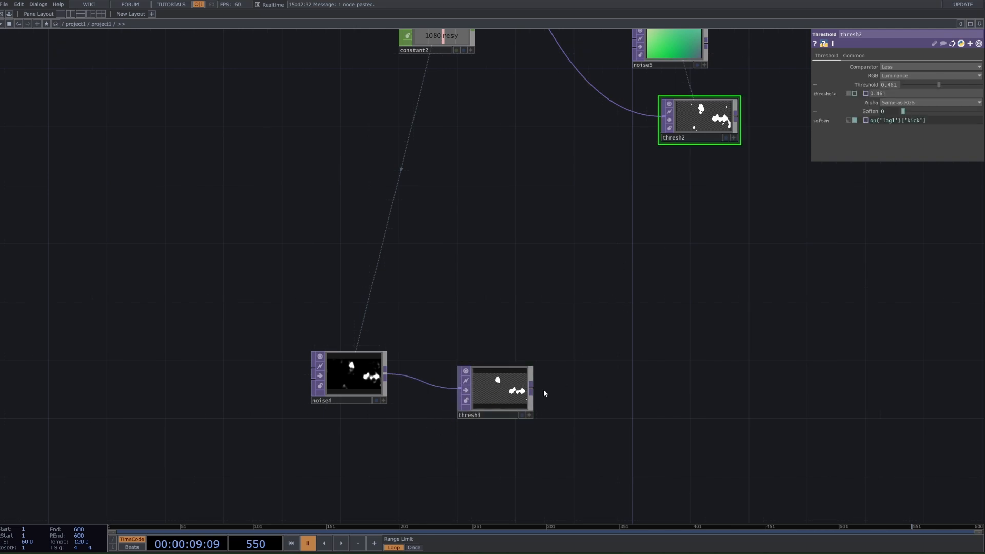
pyautogui.click(503, 370)
pyautogui.scroll(6, 498, 395)
pyautogui.scroll(-3, 504, 381)
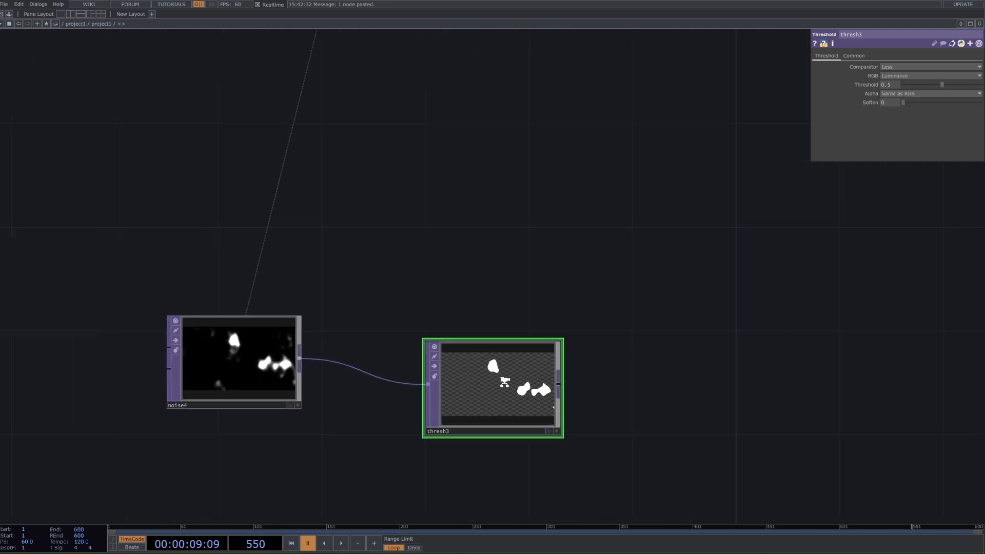
pyautogui.scroll(-3, 704, 158)
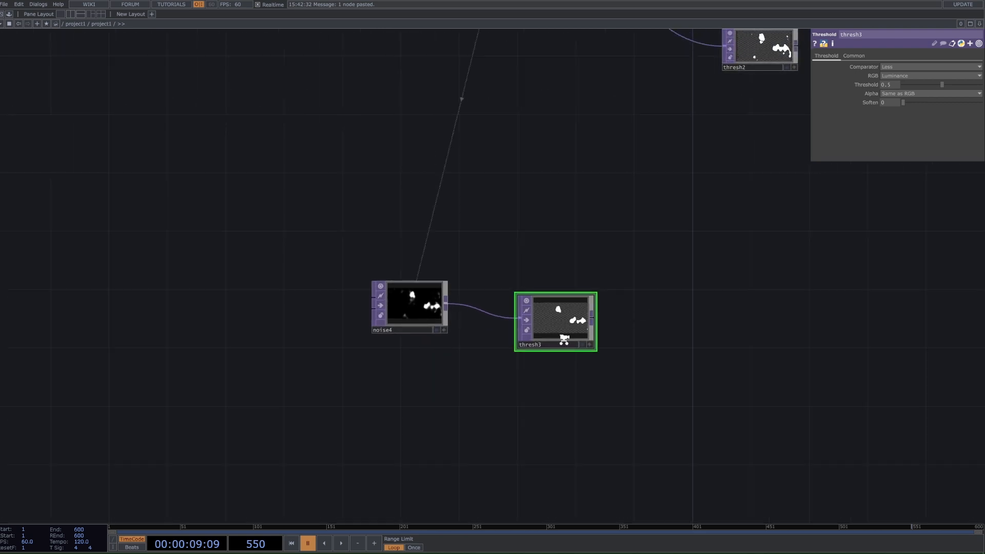
pyautogui.scroll(3, 561, 342)
pyautogui.scroll(-3, 555, 293)
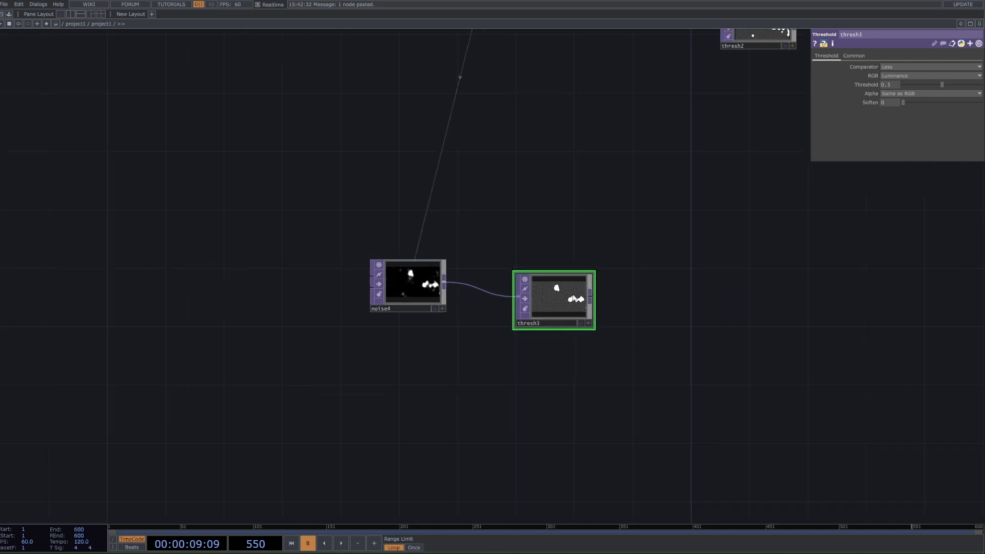
pyautogui.scroll(-3, 653, 244)
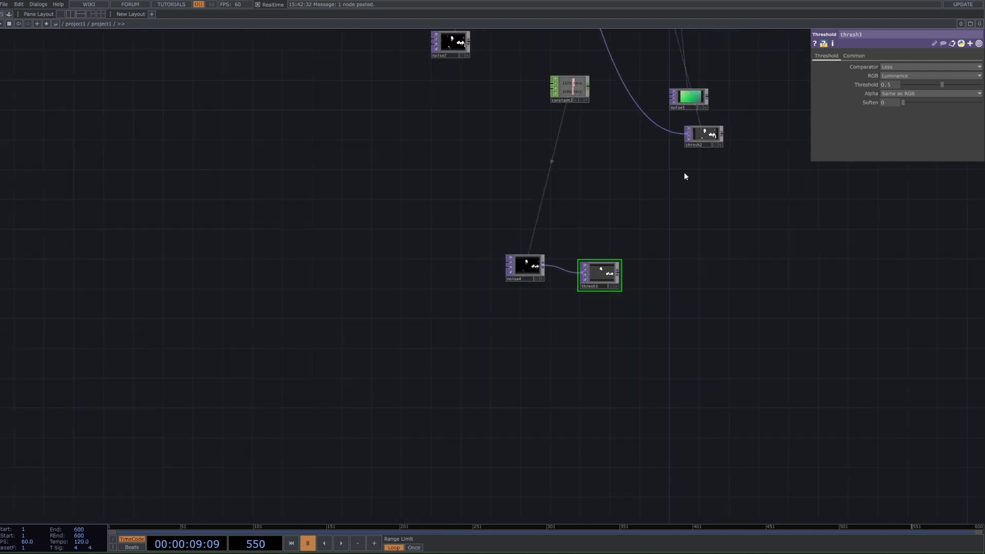
# Step: Move the pasted coloured Noise down beside the new Threshold
pyautogui.moveTo(694, 99); pyautogui.dragTo(686, 234)
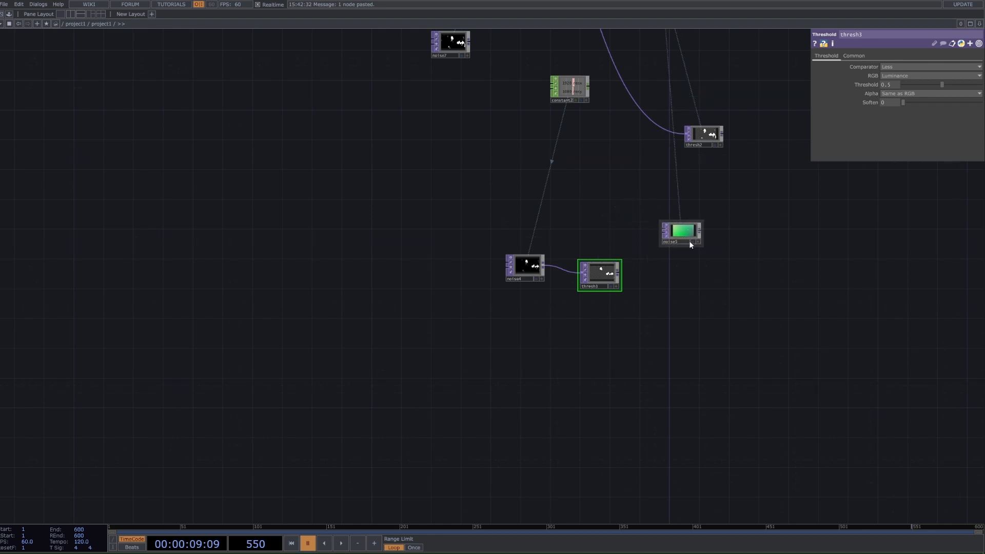
pyautogui.press('Tab')
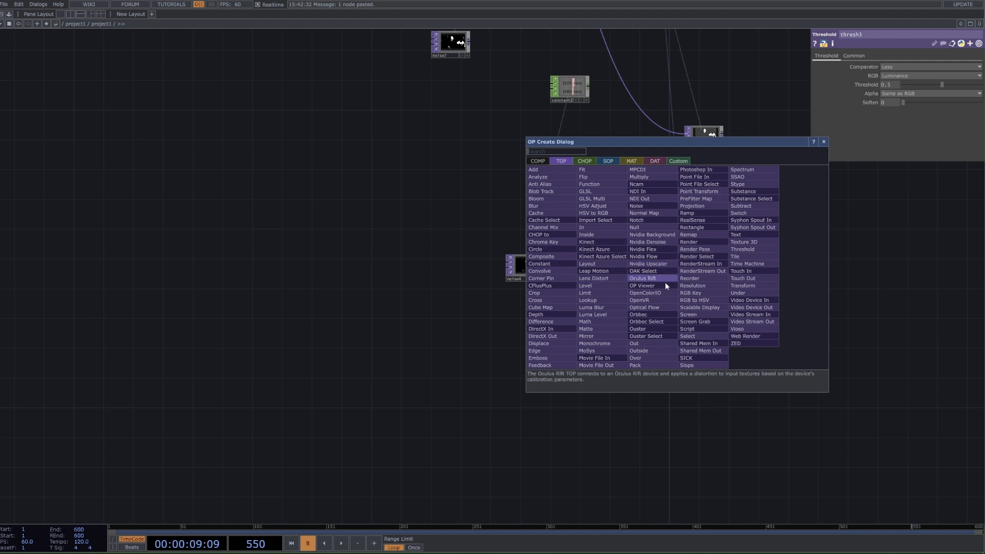
pyautogui.write('n')
pyautogui.press('Escape')
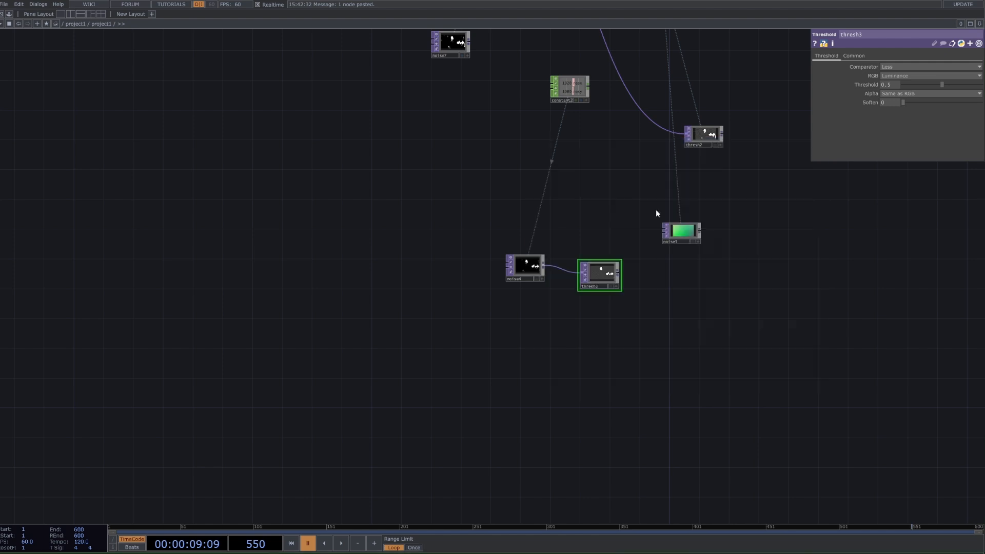
# Step: Check the pasted coloured Noise's resolution, pixel format, period, harmonics, amplitude and offset settings
pyautogui.click(691, 233)
pyautogui.click(898, 56)
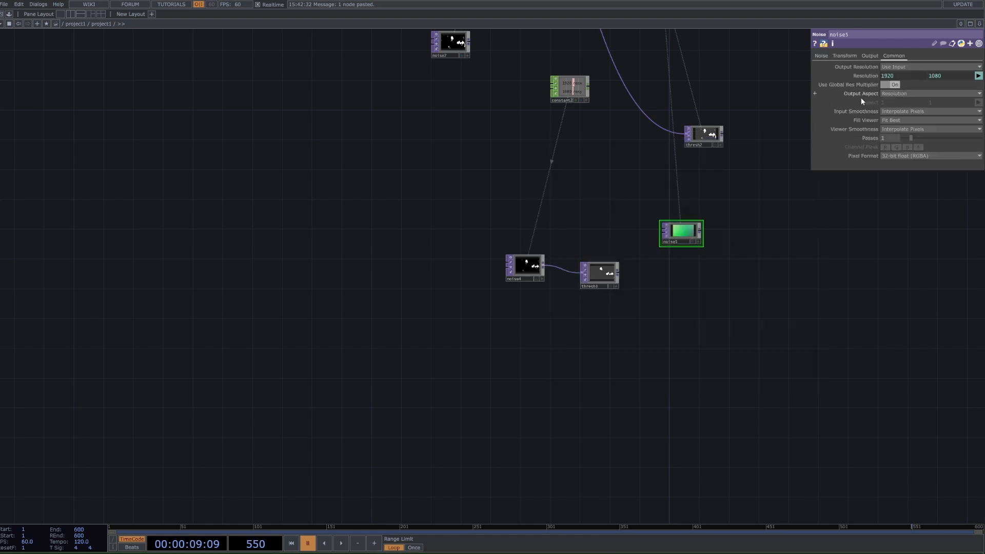
pyautogui.click(821, 56)
pyautogui.scroll(5, 695, 257)
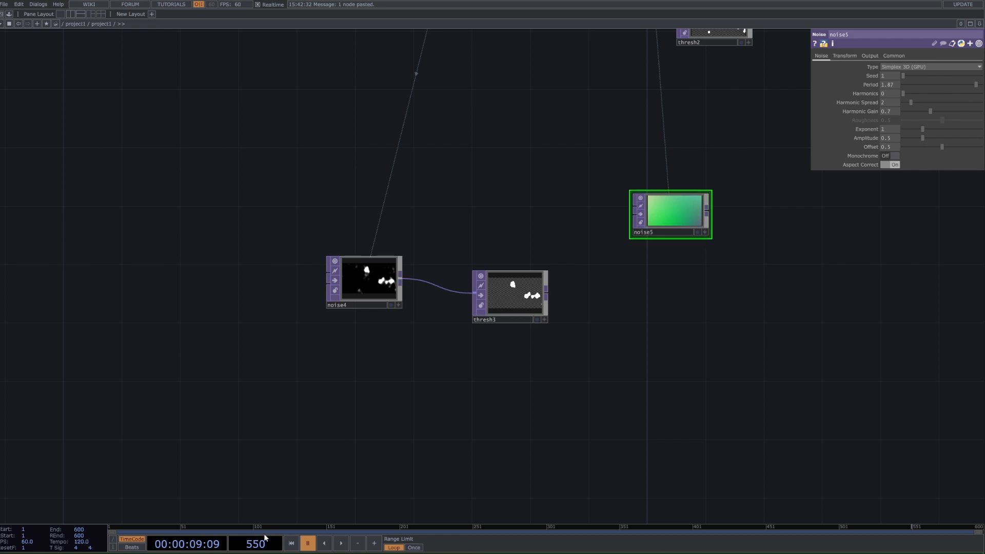
pyautogui.scroll(-3, 303, 259)
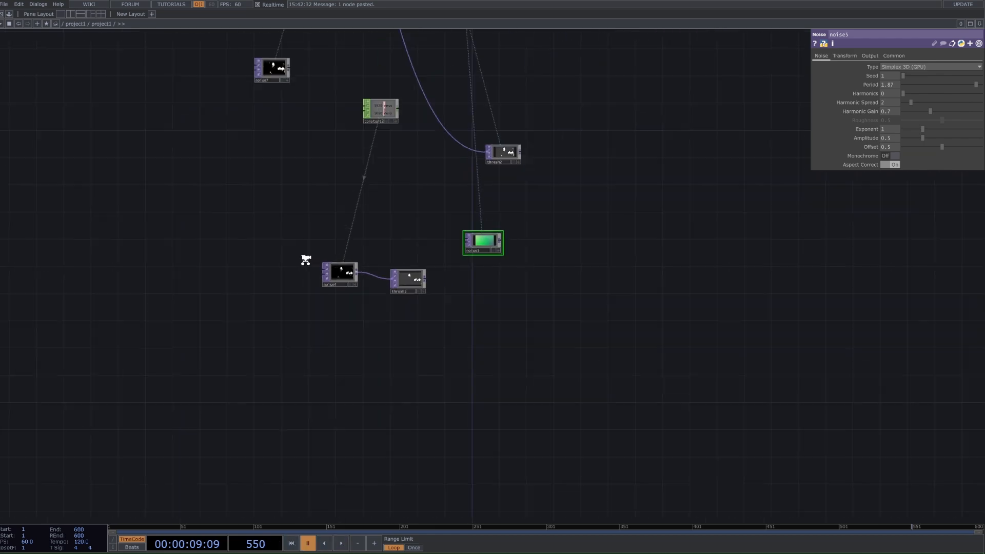
pyautogui.scroll(-3, 274, 138)
pyautogui.scroll(-3, 354, 455)
pyautogui.scroll(15, 362, 402)
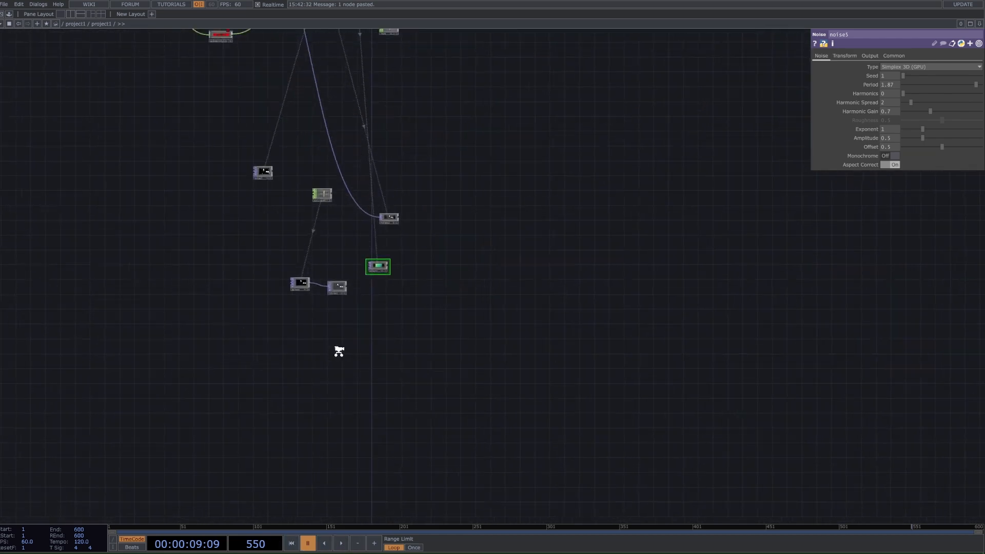
# Step: Start timeline playback and watch the coloured Noise's output up close
pyautogui.click(341, 544)
pyautogui.scroll(-4, 348, 504)
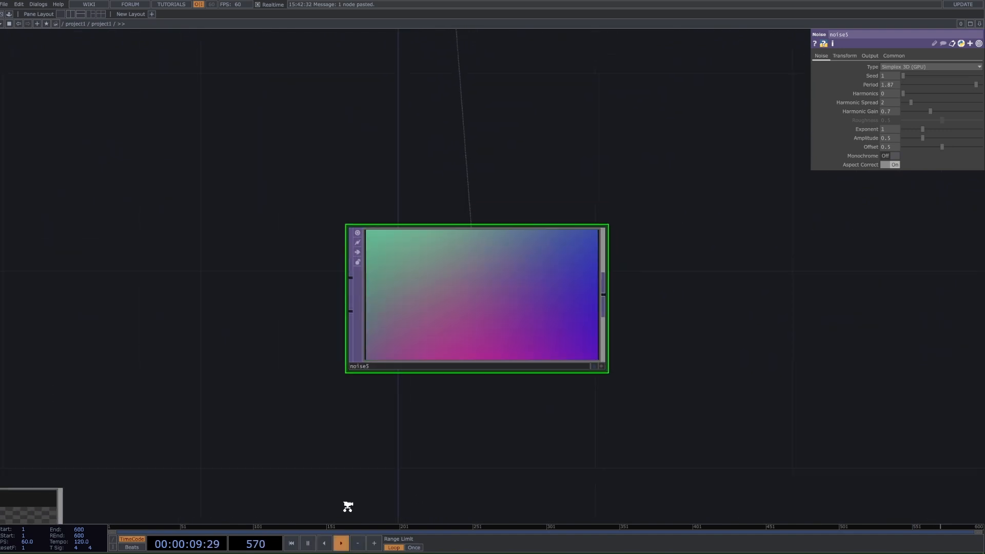
pyautogui.moveTo(336, 451); pyautogui.dragTo(469, 327)
pyautogui.scroll(-3, 451, 336)
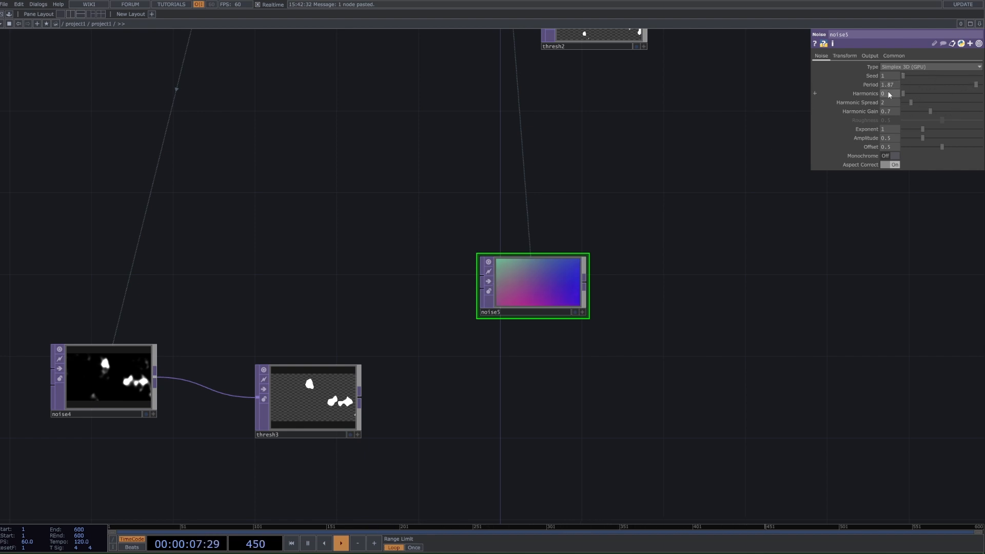
# Step: Enter the expression absTime.seconds/100 for the coloured Noise's X translation
pyautogui.click(845, 56)
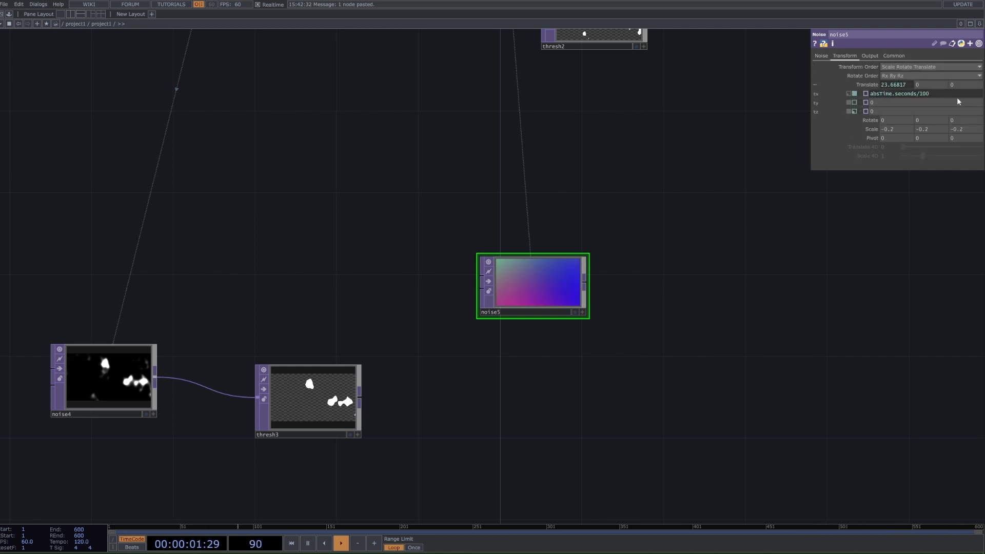
pyautogui.click(937, 95)
pyautogui.hotkey('ctrl', 'a')
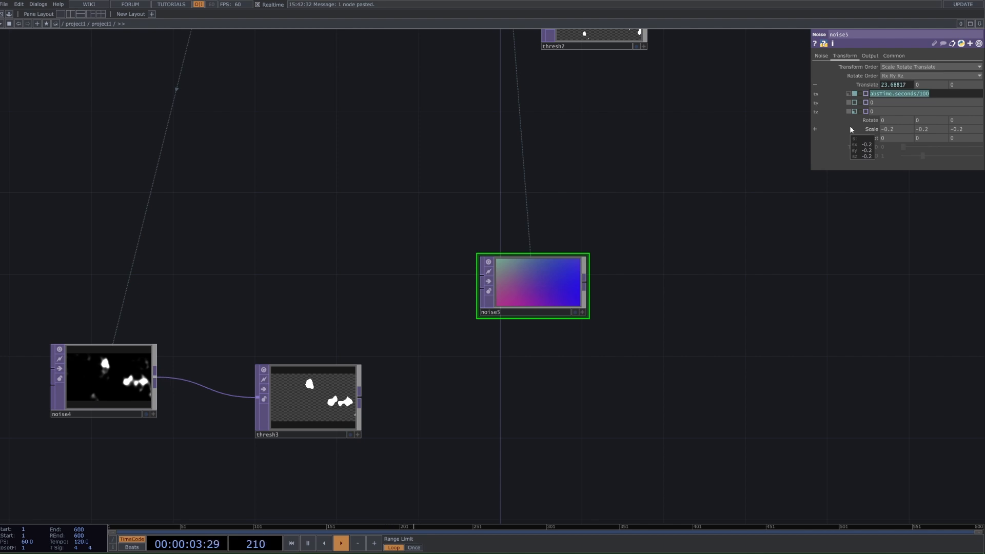
pyautogui.write('abs')
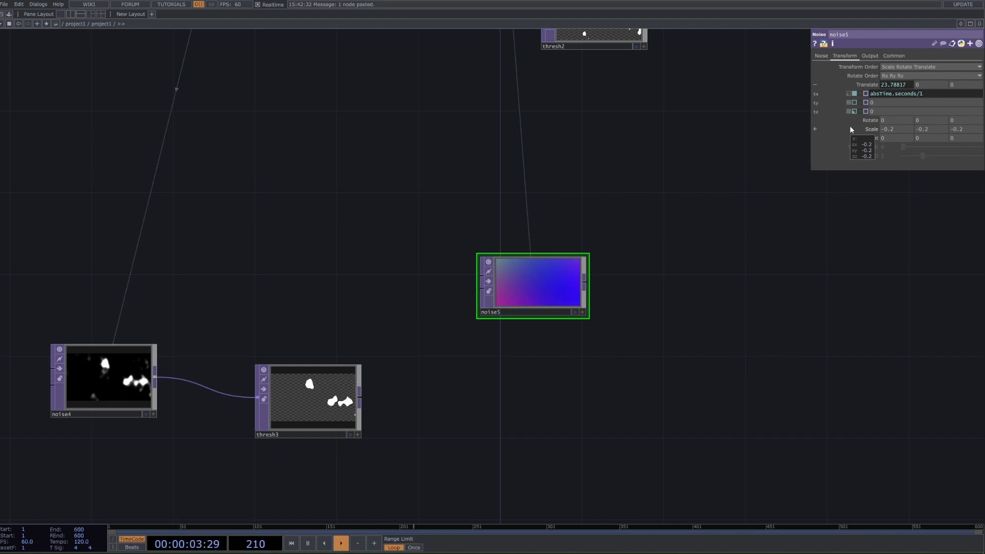
pyautogui.write('100')
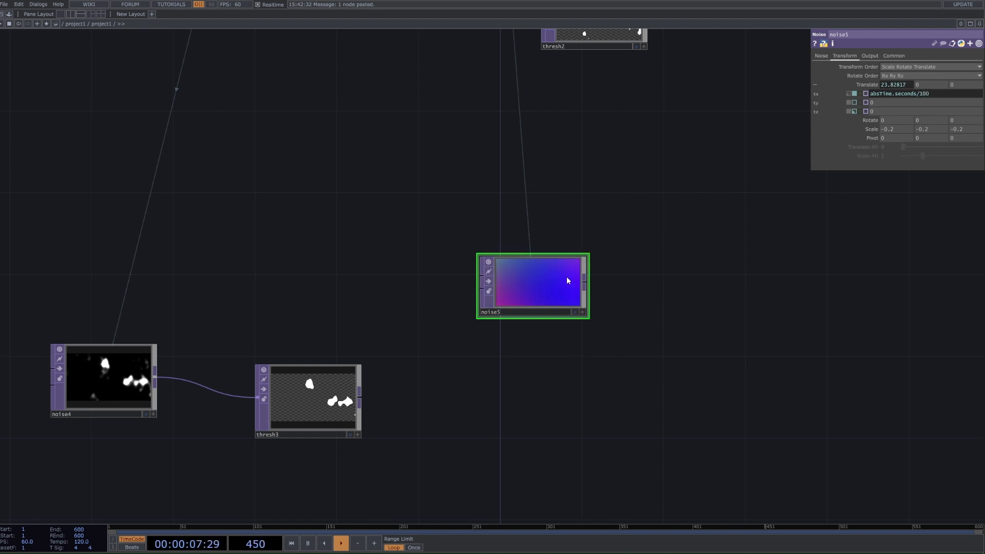
# Step: Review the coloured Noise's remaining Output and Common parameters and return to its main Noise parameters
pyautogui.scroll(-2, 564, 282)
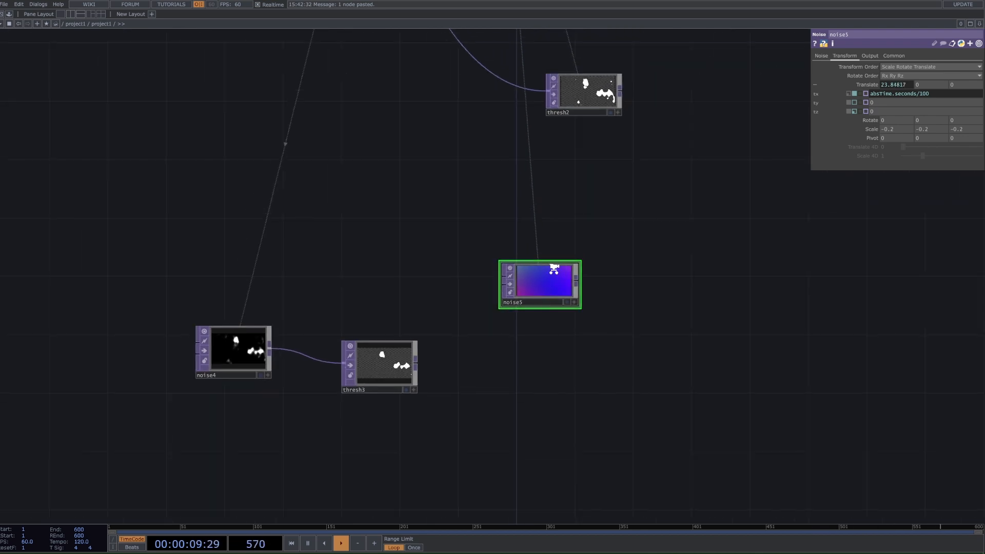
pyautogui.scroll(-4, 546, 275)
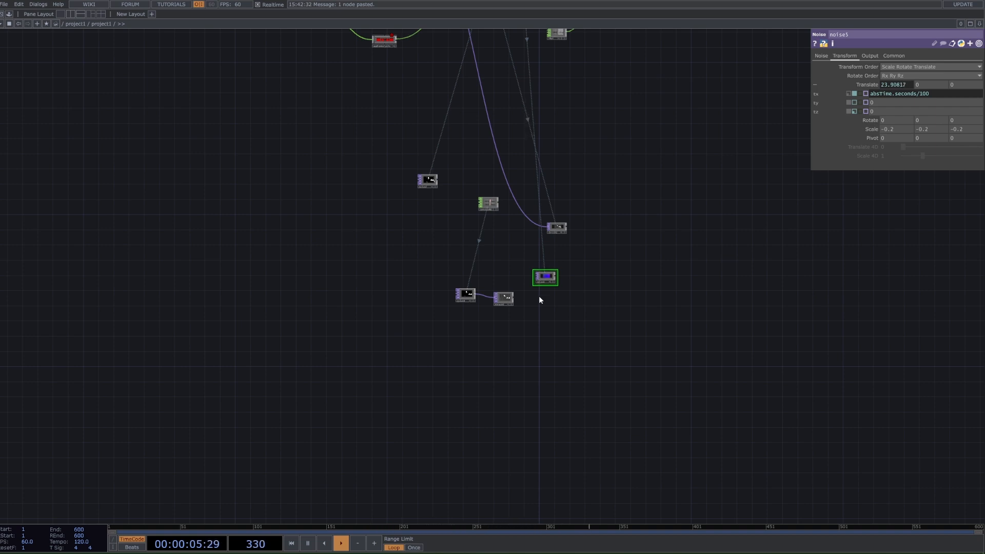
pyautogui.scroll(3, 539, 300)
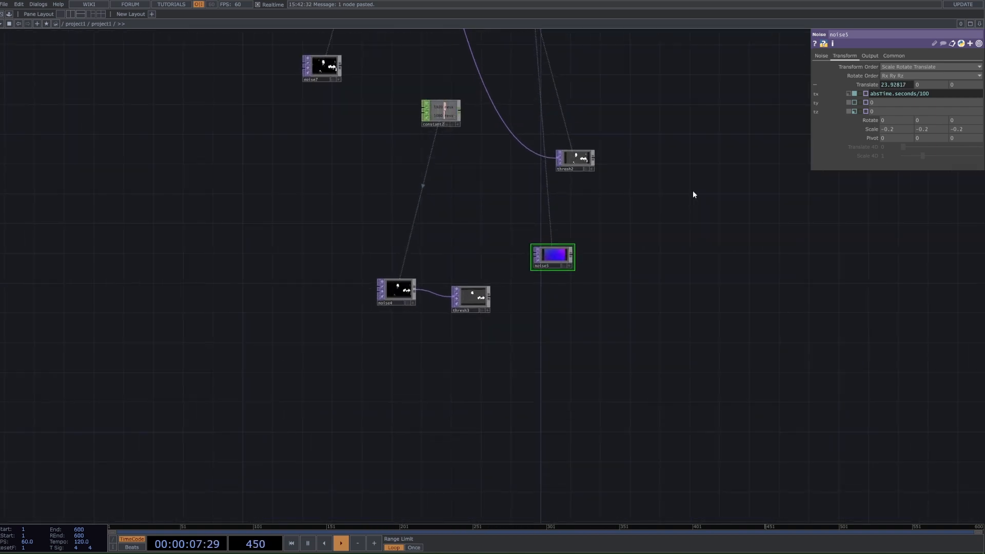
pyautogui.click(870, 55)
pyautogui.click(902, 56)
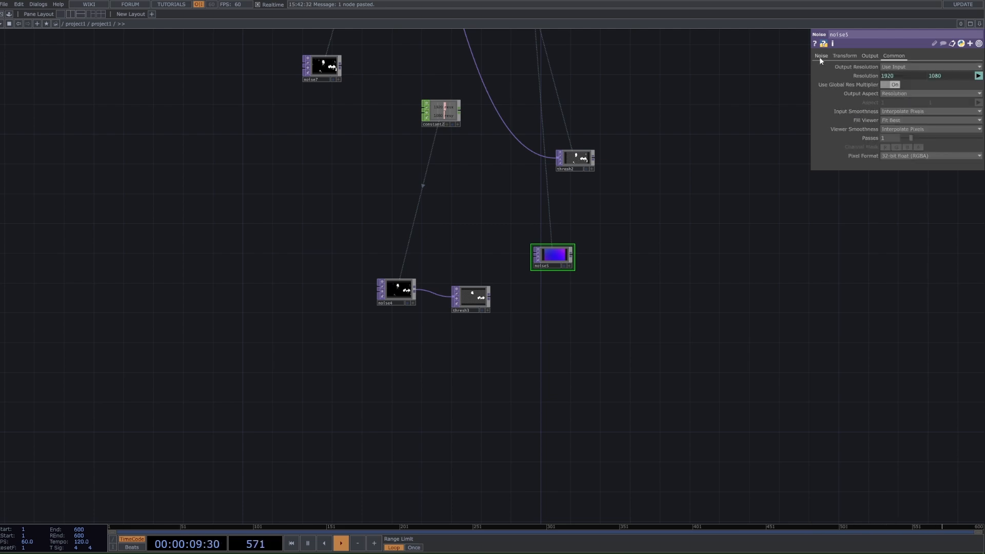
pyautogui.click(821, 55)
# Step: Copy the white cloudy Simplex 4D Noise from the original network and place the copy below the pasted coloured Noise
pyautogui.scroll(-3, 583, 282)
pyautogui.moveTo(607, 303); pyautogui.dragTo(619, 379)
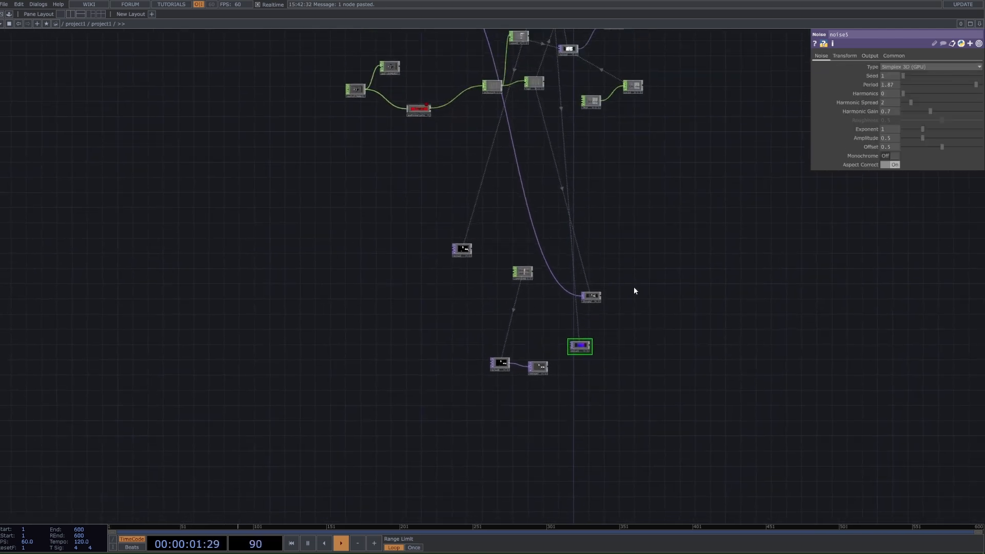
pyautogui.scroll(-3, 633, 287)
pyautogui.moveTo(656, 276); pyautogui.dragTo(667, 314)
pyautogui.scroll(6, 627, 107)
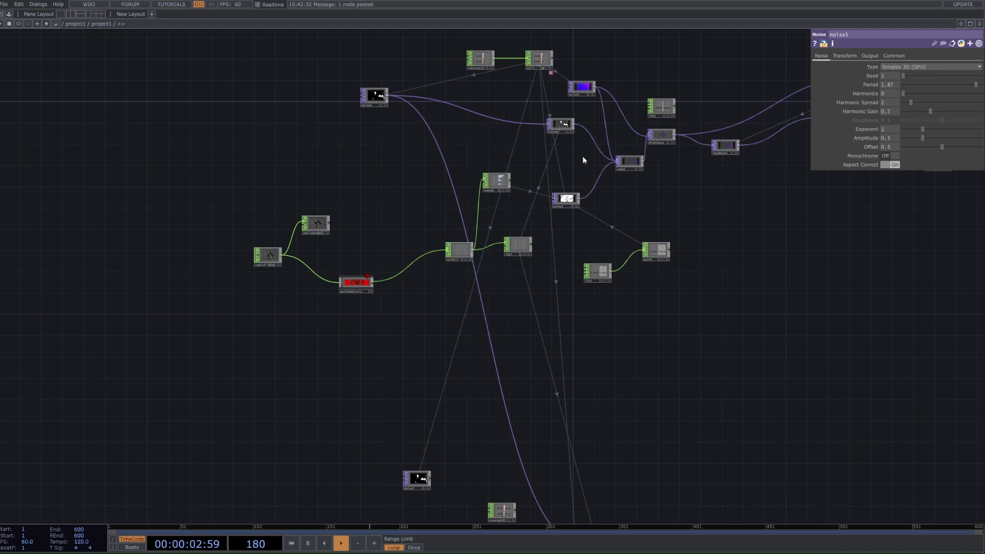
pyautogui.click(563, 202)
pyautogui.hotkey('ctrl', 'c')
pyautogui.moveTo(576, 436); pyautogui.dragTo(512, 77)
pyautogui.hotkey('ctrl', 'v')
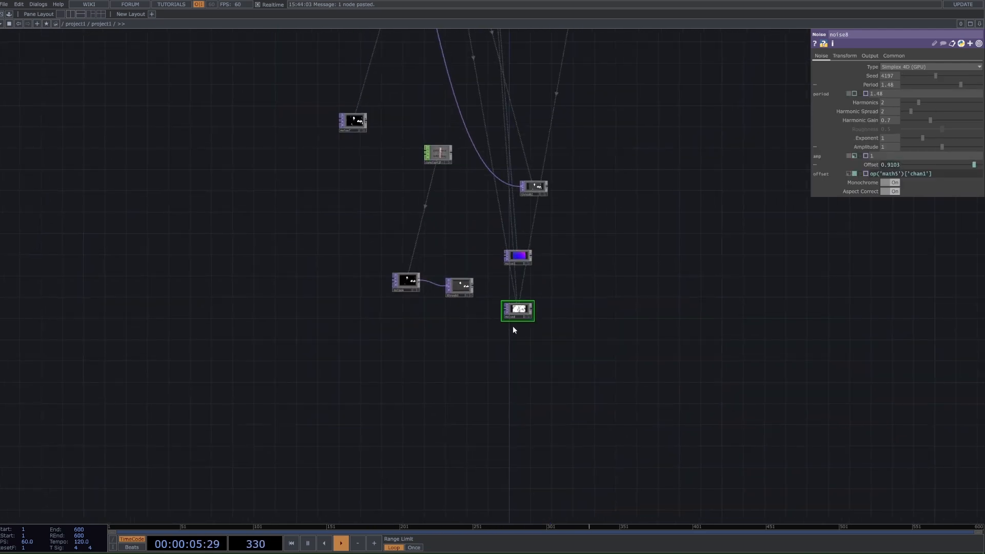
pyautogui.click(513, 339)
pyautogui.scroll(5, 513, 333)
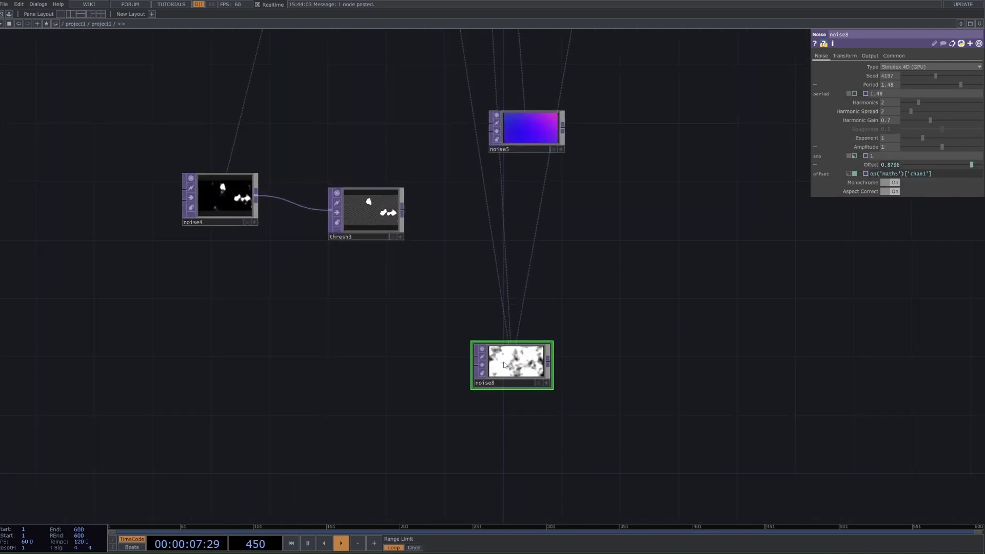
# Step: Set the pasted cloudy Noise's seed to 2436 and inspect the expressions behind its Period and Offset
pyautogui.click(875, 165)
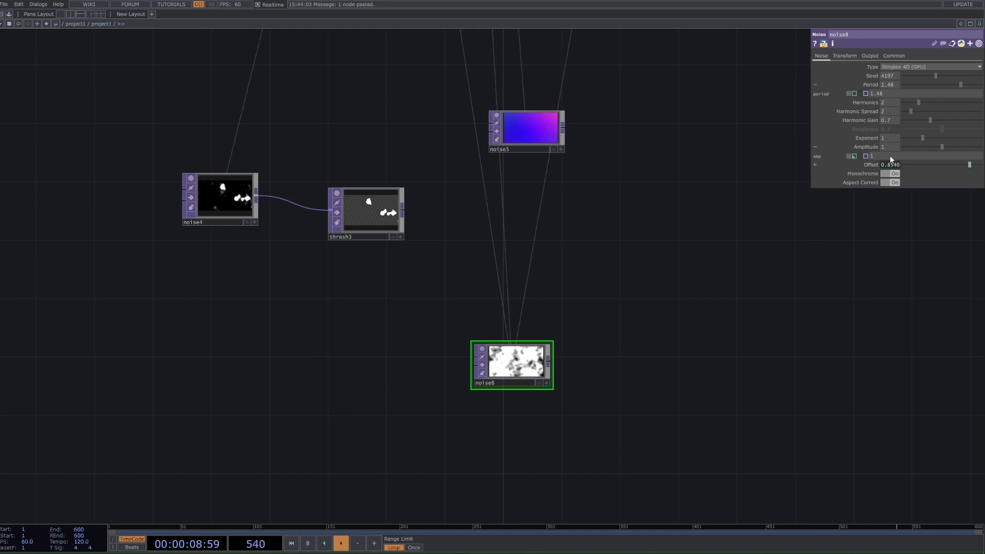
pyautogui.click(866, 85)
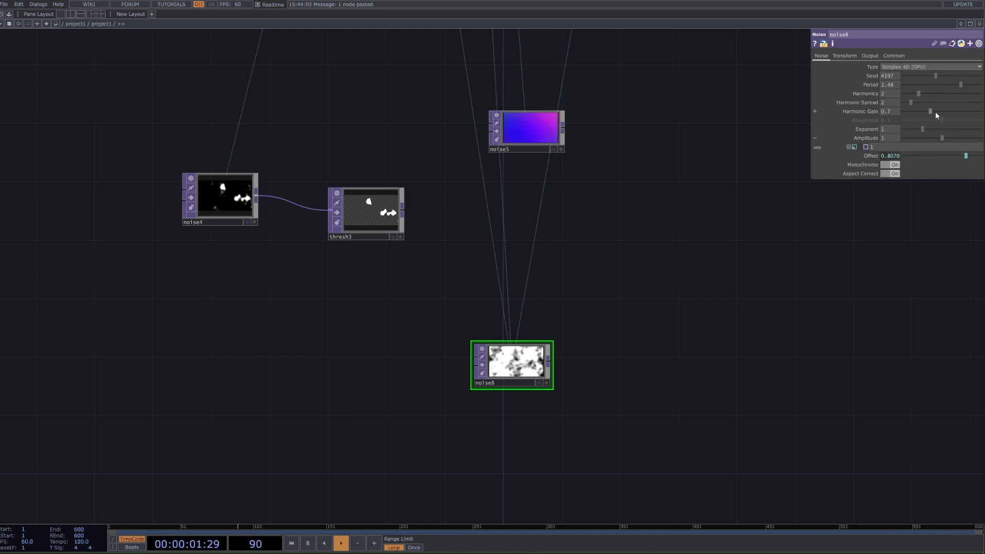
pyautogui.click(922, 76)
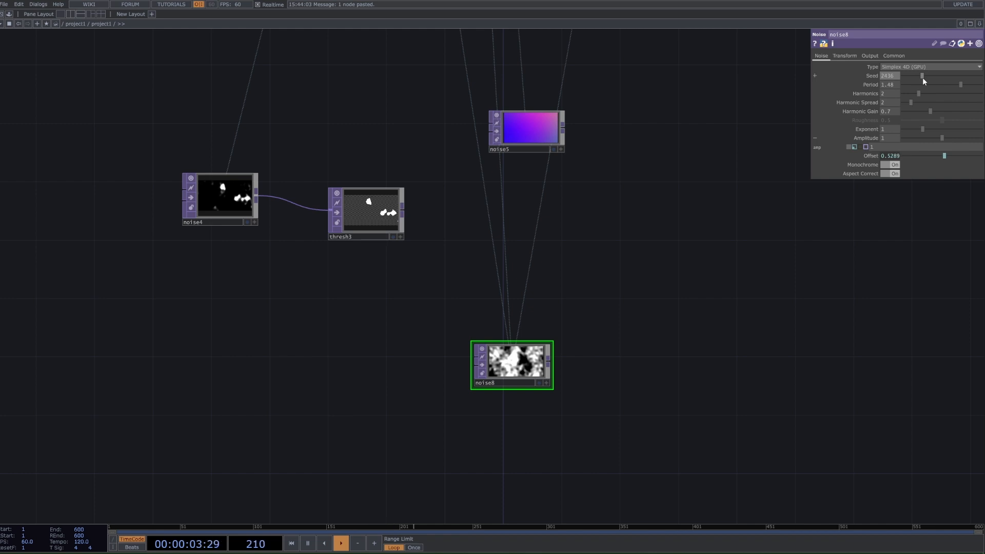
pyautogui.click(879, 156)
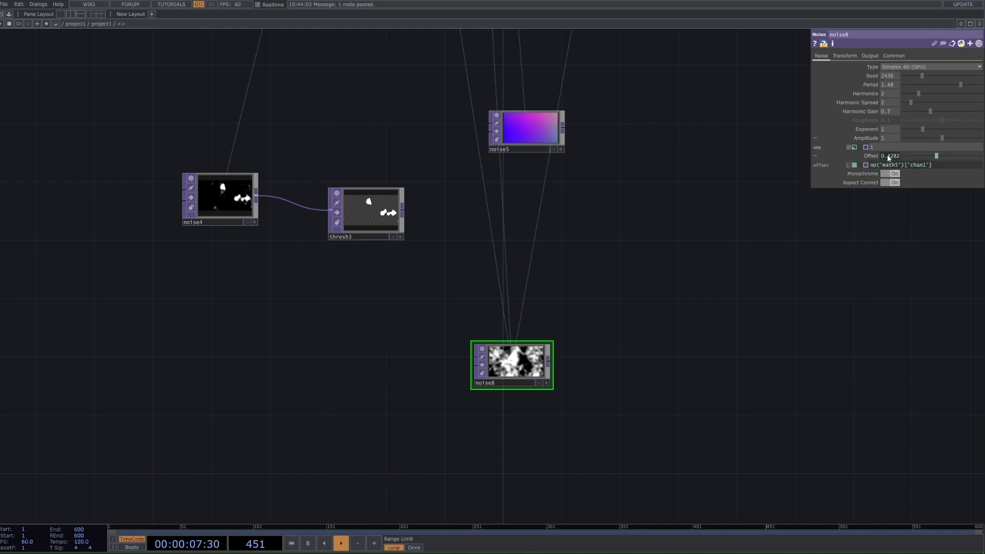
pyautogui.click(870, 156)
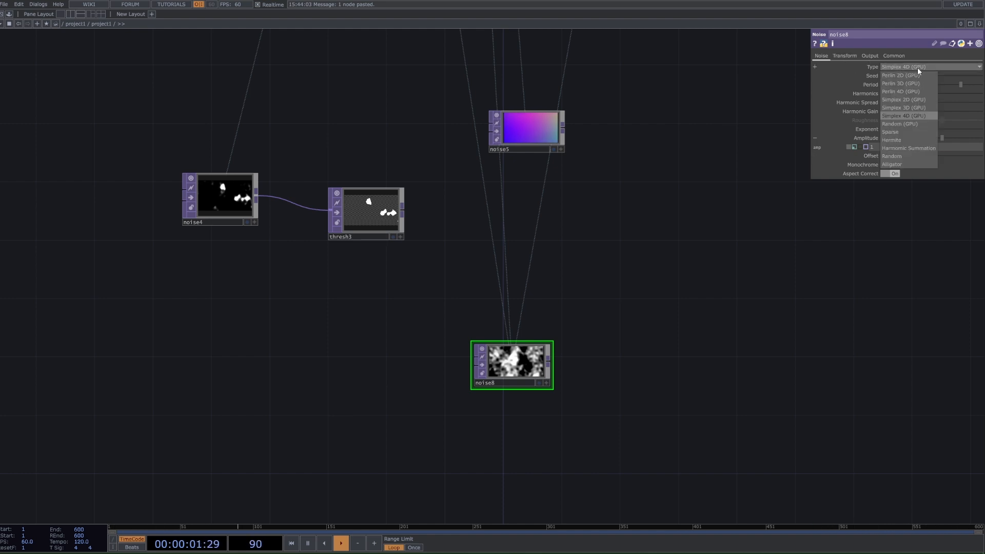
# Step: Review the cloudy Noise's Translate 4D expression and its Common resolution and pixel format parameters
pyautogui.click(847, 56)
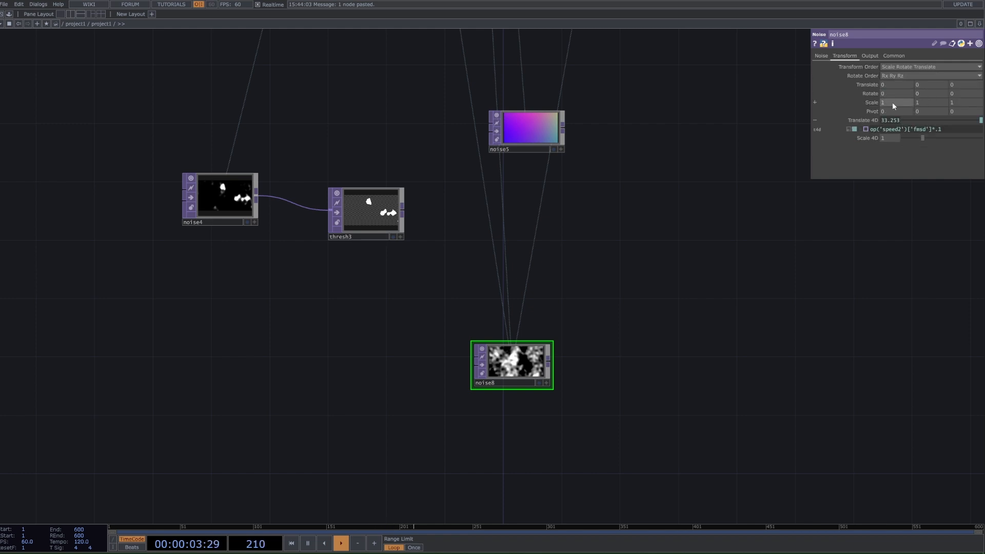
pyautogui.click(863, 120)
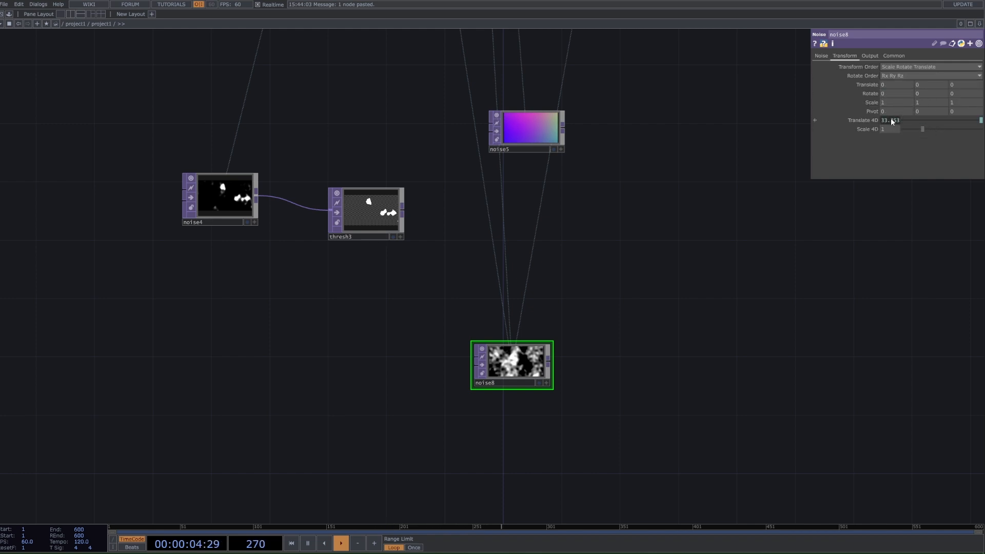
pyautogui.click(897, 56)
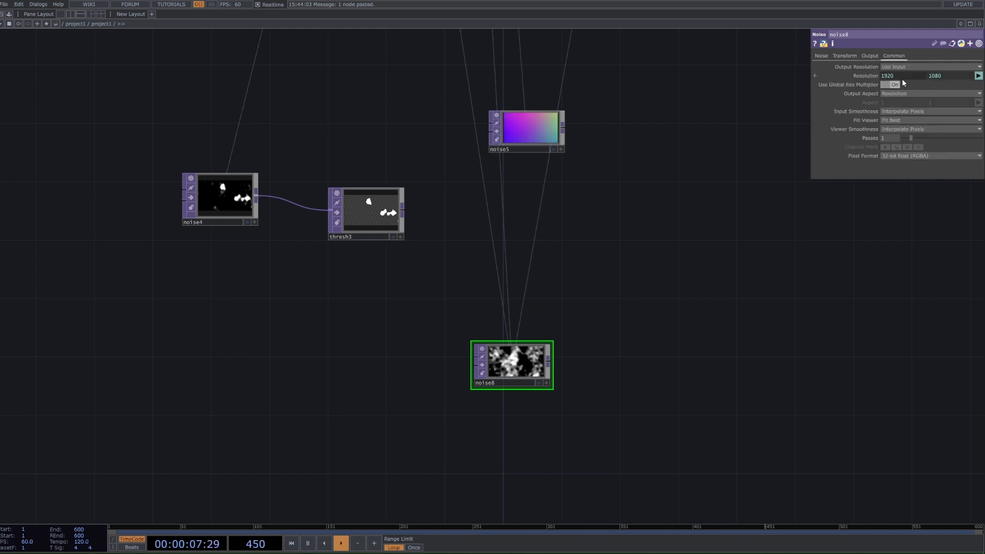
# Step: Move the new Threshold into the column between the coloured Noise and the cloudy Noise
pyautogui.scroll(-2, 688, 228)
pyautogui.moveTo(642, 261); pyautogui.dragTo(524, 318)
pyautogui.scroll(-4, 552, 292)
pyautogui.scroll(3, 548, 426)
pyautogui.moveTo(345, 270); pyautogui.dragTo(461, 291)
pyautogui.click(465, 221)
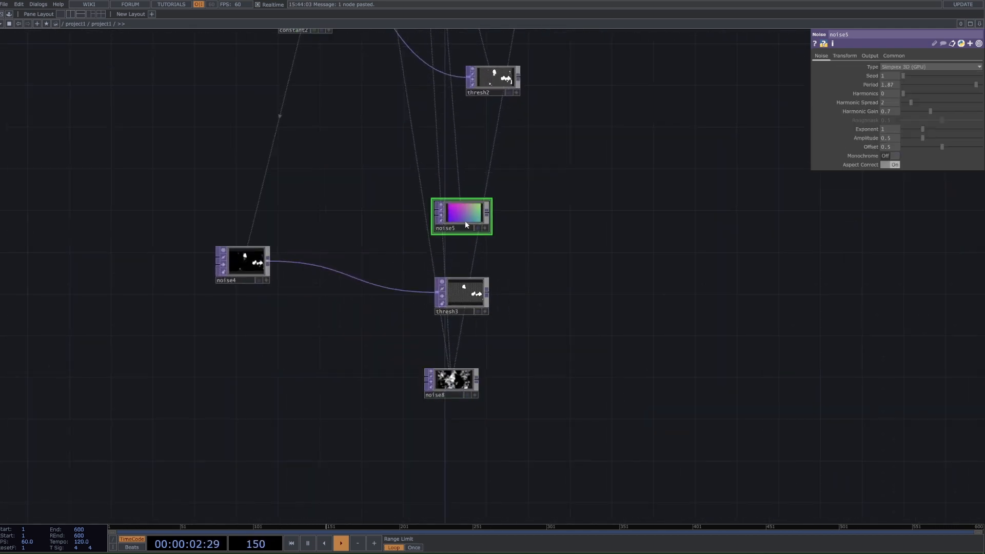
# Step: Add a Composite TOP beside the new Threshold and Noise column
pyautogui.click(461, 294)
pyautogui.press('Tab')
pyautogui.write('c')
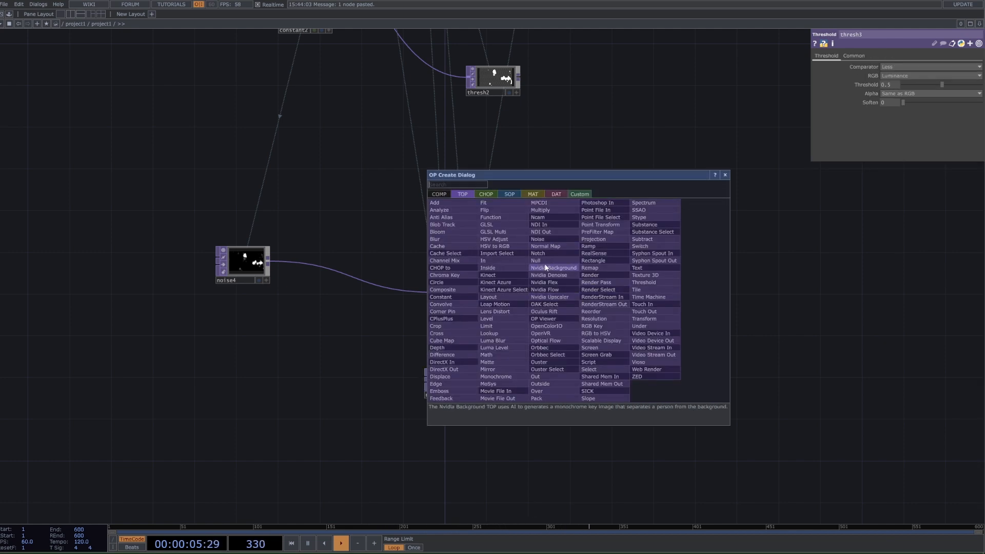
pyautogui.click(442, 289)
pyautogui.click(646, 288)
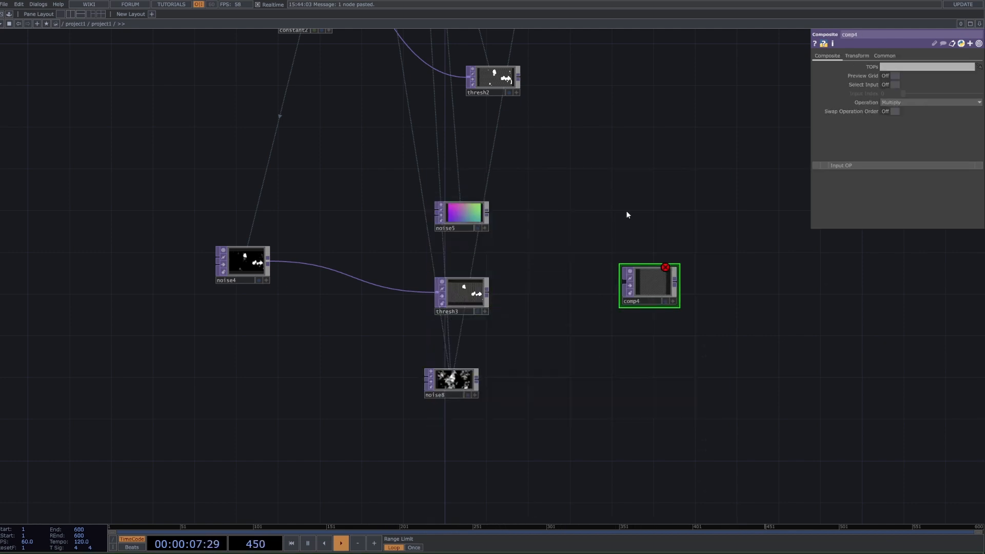
# Step: Check the original Composite's settings and set the new Composite's operation to Minimum
pyautogui.scroll(-3, 626, 214)
pyautogui.moveTo(718, 298); pyautogui.dragTo(659, 531)
pyautogui.scroll(-3, 657, 513)
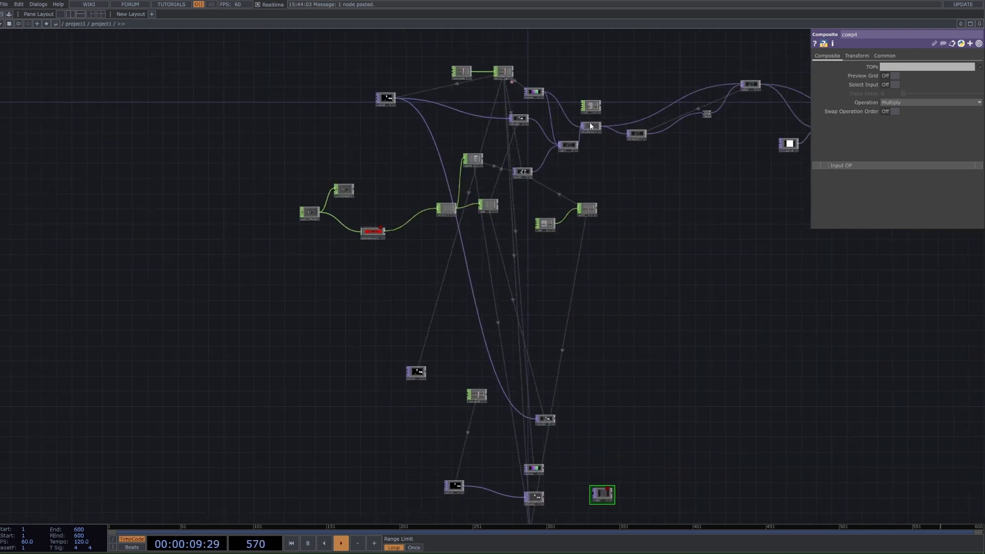
pyautogui.click(589, 125)
pyautogui.scroll(3, 566, 141)
pyautogui.click(569, 149)
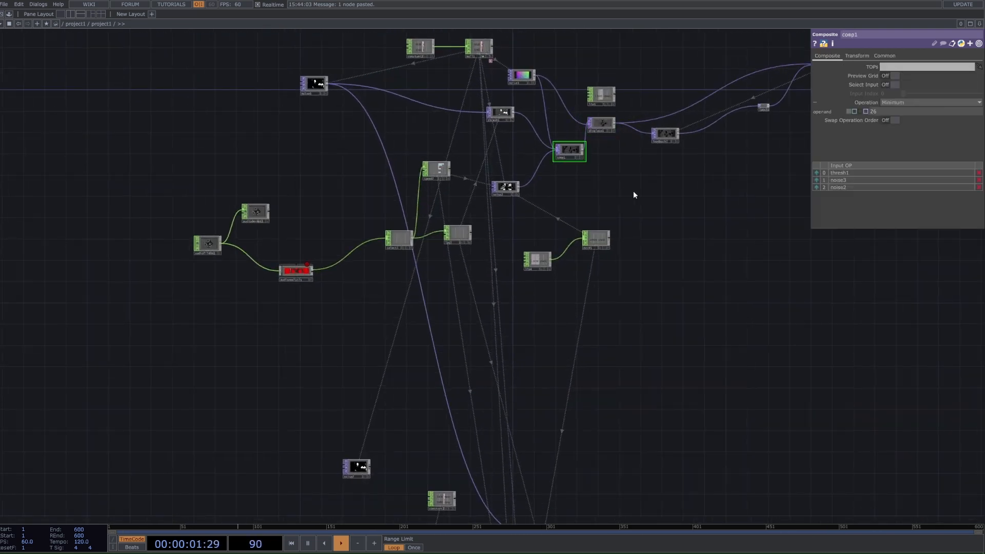
pyautogui.moveTo(751, 213); pyautogui.dragTo(675, 17)
pyautogui.scroll(3, 537, 450)
pyautogui.click(545, 438)
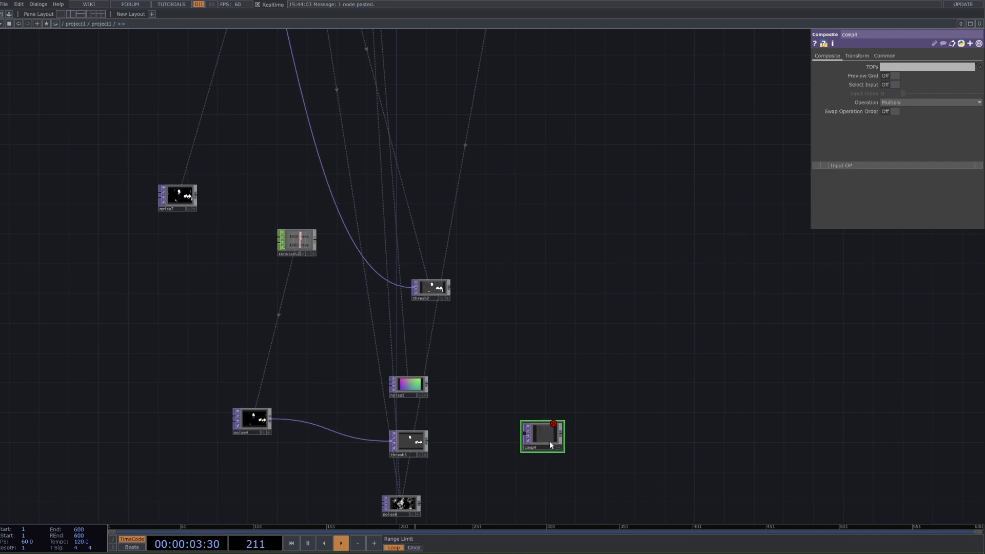
pyautogui.click(935, 101)
pyautogui.click(938, 135)
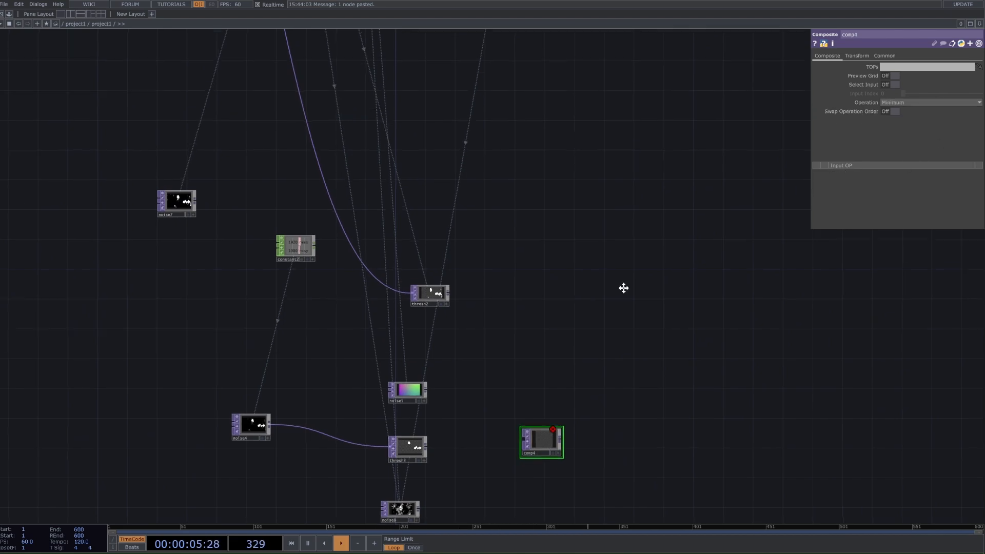
# Step: Rearrange the column so the coloured Noise sits between the Threshold and the cloudy Noise
pyautogui.scroll(-3, 622, 285)
pyautogui.scroll(3, 536, 180)
pyautogui.moveTo(586, 349); pyautogui.dragTo(616, 83)
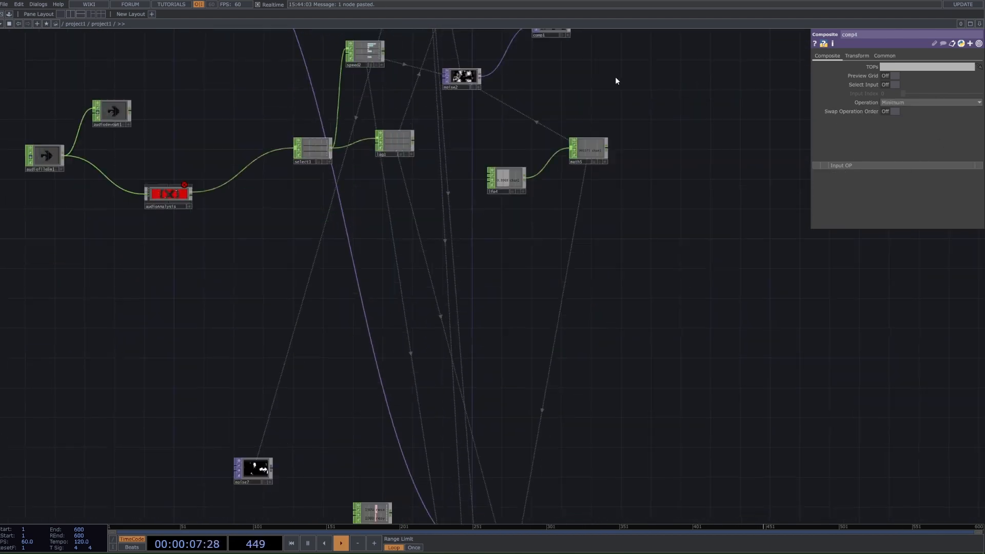
pyautogui.moveTo(616, 307); pyautogui.dragTo(592, 85)
pyautogui.moveTo(537, 341); pyautogui.dragTo(538, 329)
pyautogui.moveTo(467, 321); pyautogui.dragTo(460, 410)
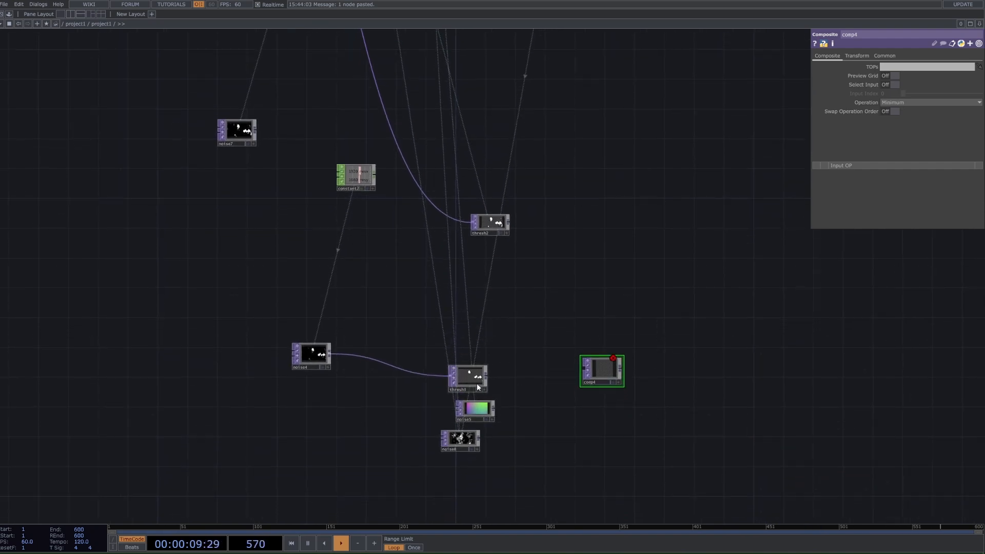
# Step: Connect the Threshold, the coloured Noise and the cloudy Noise, in that order, to the new Composite's input
pyautogui.moveTo(482, 375); pyautogui.dragTo(583, 369)
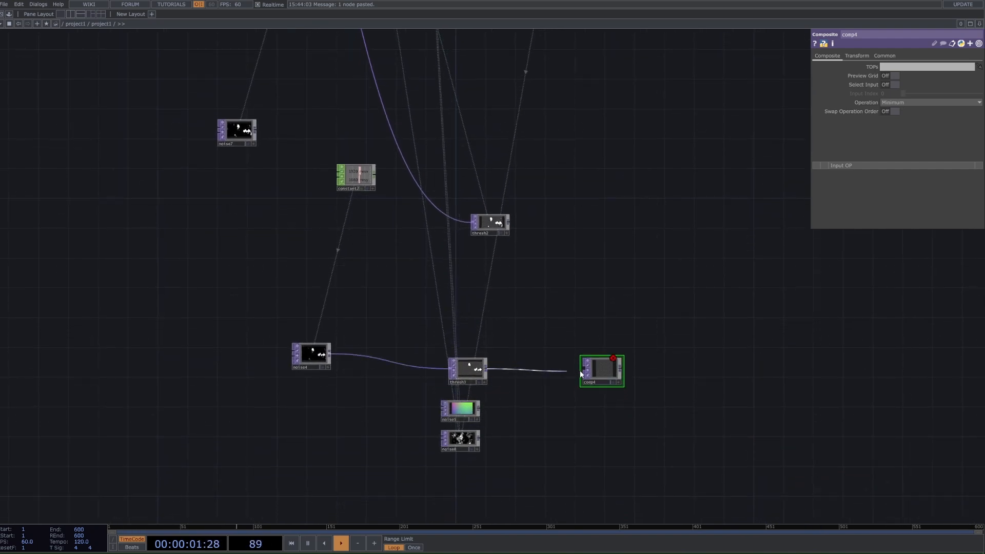
pyautogui.moveTo(479, 408); pyautogui.dragTo(585, 374)
pyautogui.scroll(4, 500, 425)
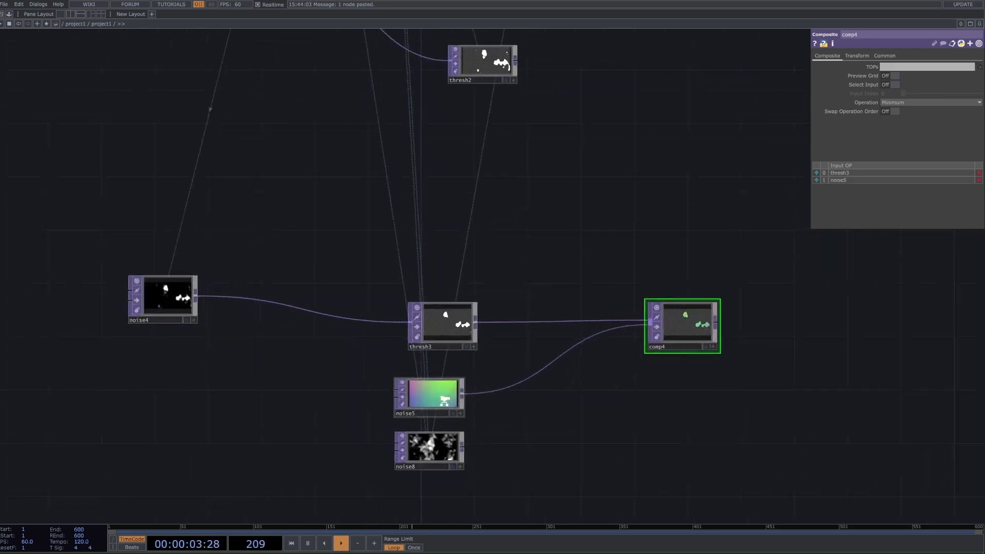
pyautogui.moveTo(460, 449); pyautogui.dragTo(698, 315)
pyautogui.scroll(4, 718, 307)
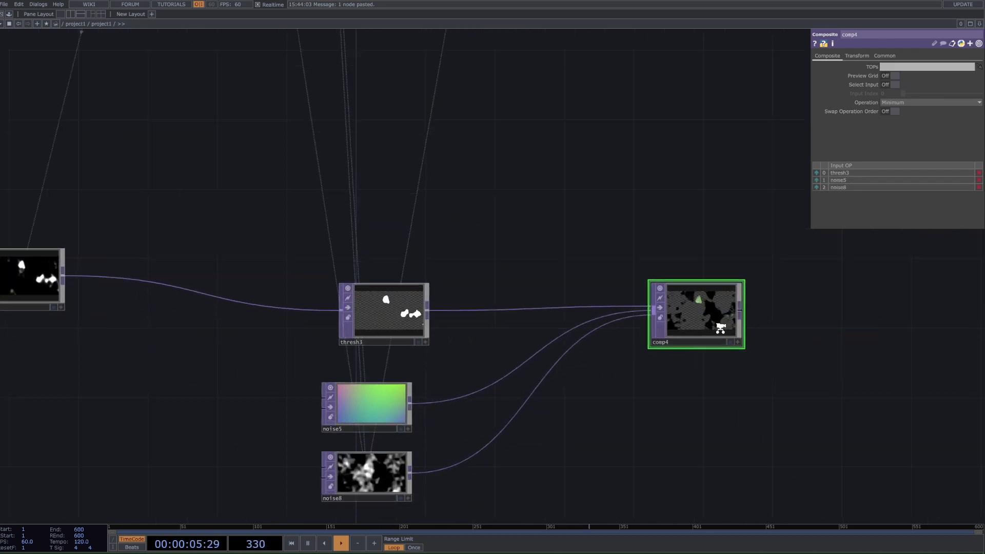
# Step: Compare the original Composite's inputs and surrounding operators with the rebuilt Composite chain
pyautogui.scroll(-10, 700, 311)
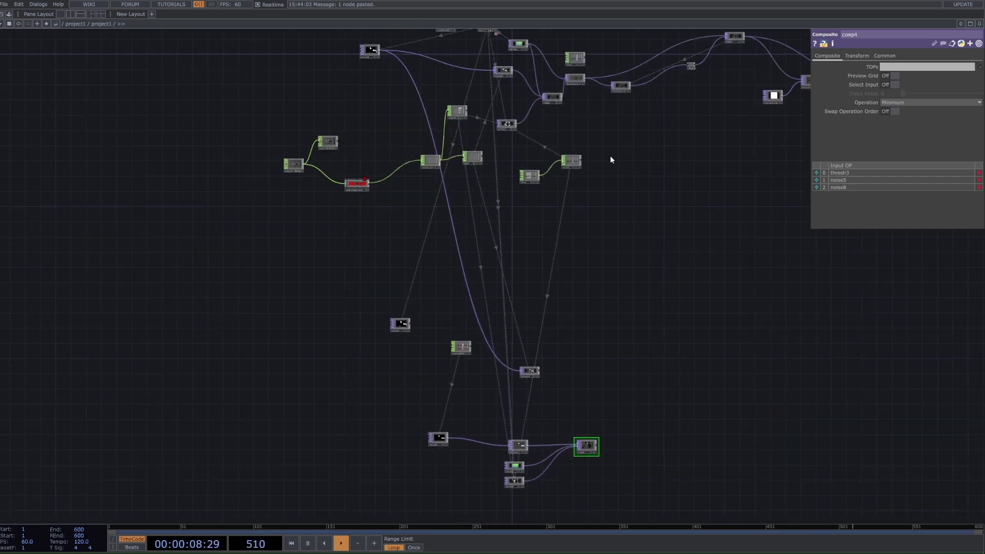
pyautogui.click(551, 96)
pyautogui.scroll(3, 538, 80)
pyautogui.scroll(3, 536, 77)
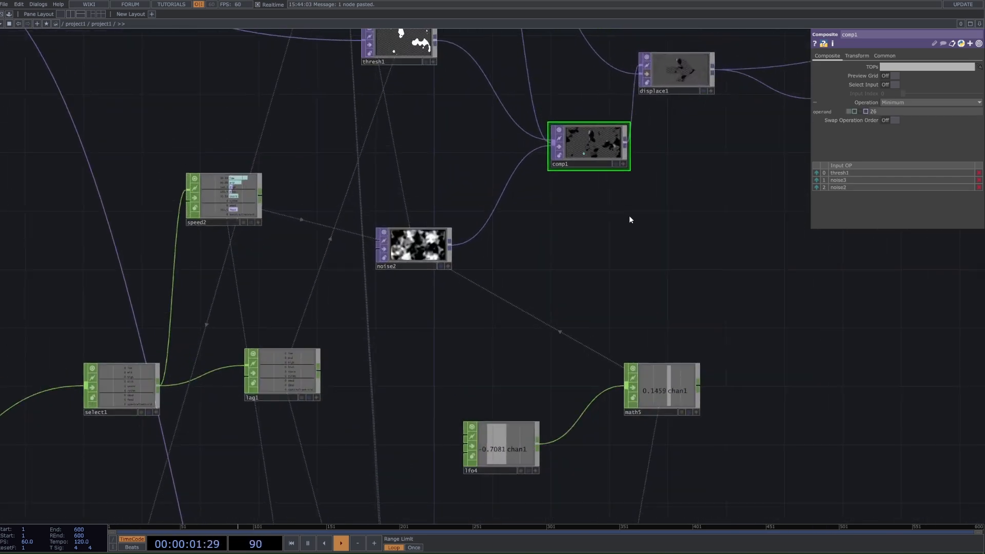
pyautogui.scroll(-3, 628, 216)
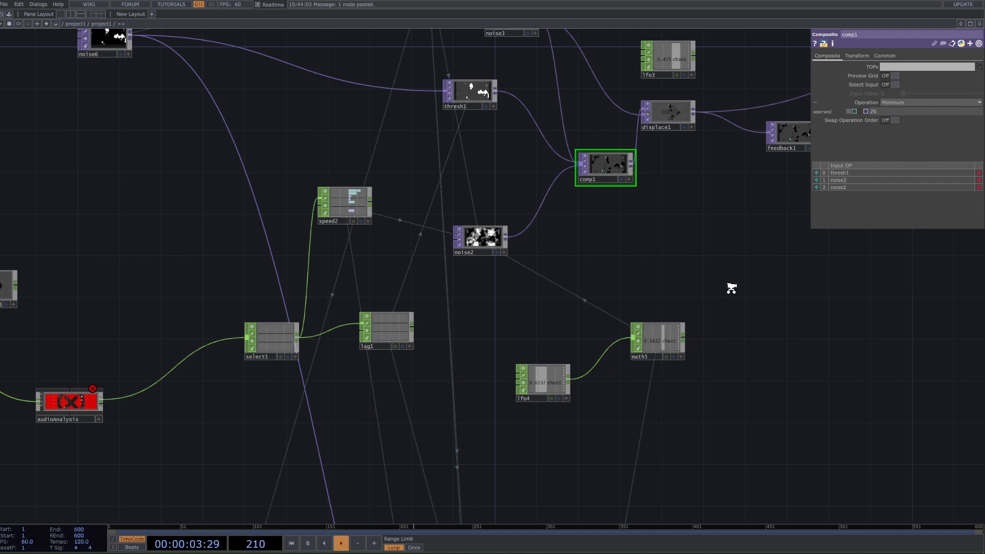
pyautogui.scroll(-2, 732, 278)
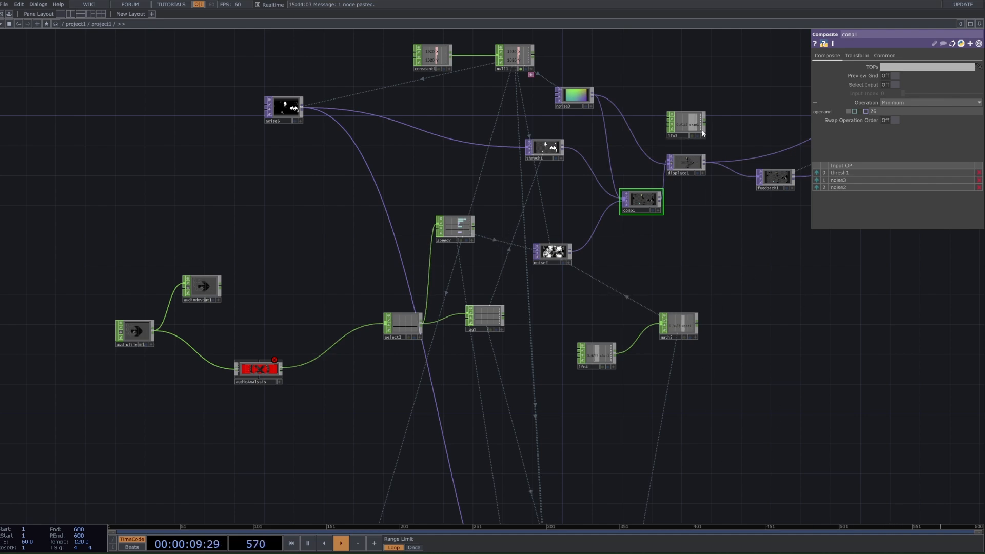
pyautogui.scroll(-2, 701, 130)
pyautogui.moveTo(729, 298); pyautogui.dragTo(667, 232)
pyautogui.moveTo(678, 455); pyautogui.dragTo(583, 264)
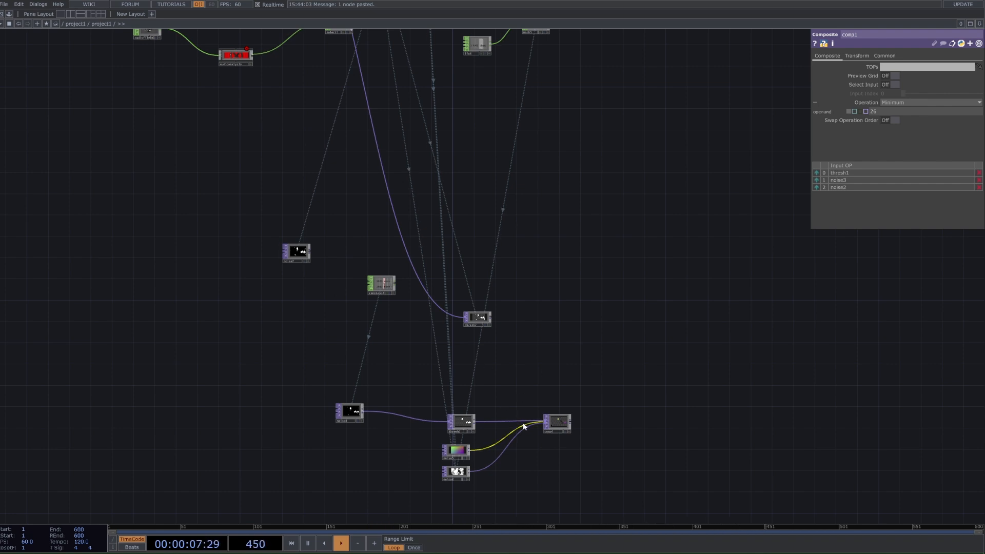
# Step: Copy the original Displace TOP with its LFO and place the copies beside the new Composite
pyautogui.scroll(-4, 526, 424)
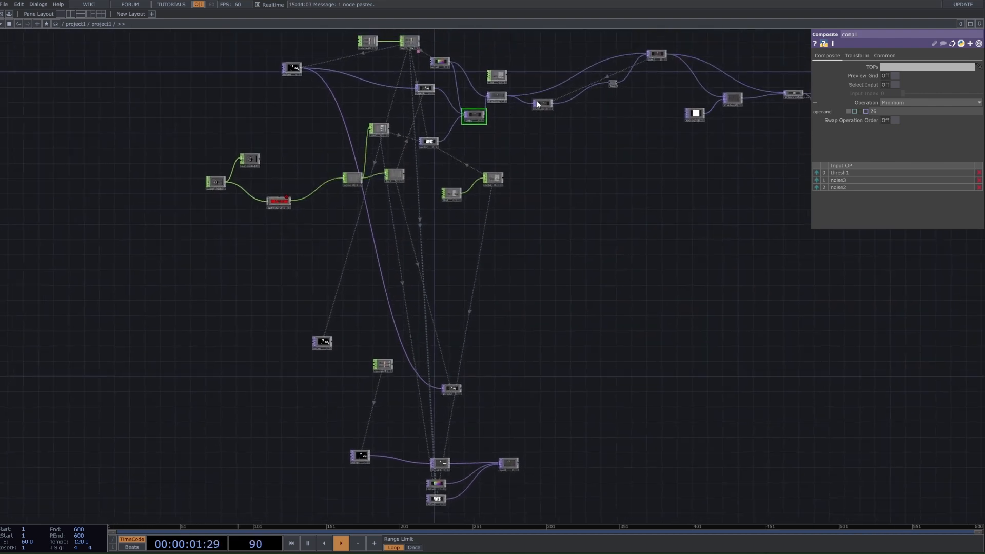
pyautogui.moveTo(503, 60); pyautogui.dragTo(508, 108, button='right')
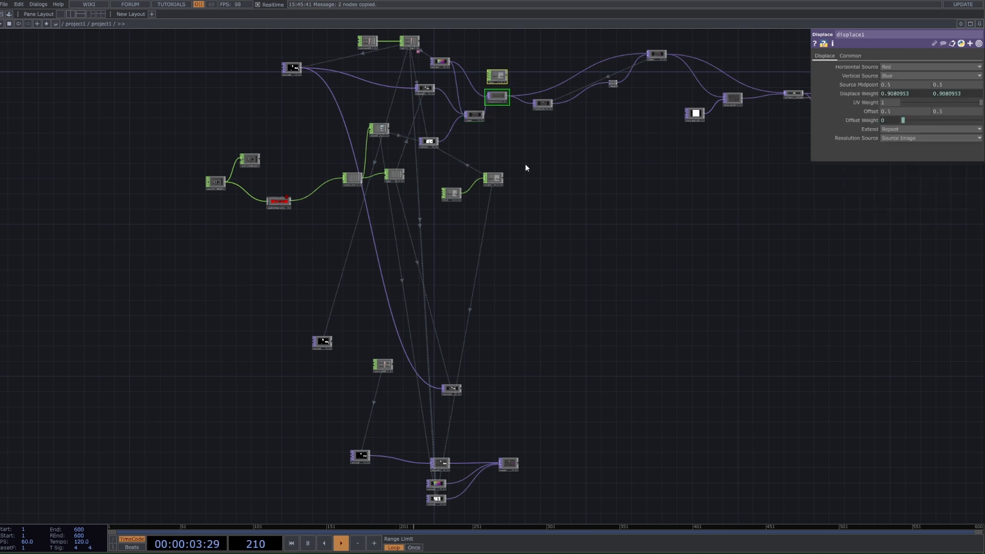
pyautogui.hotkey('ctrl', 'c')
pyautogui.moveTo(555, 439); pyautogui.dragTo(509, 301)
pyautogui.hotkey('ctrl', 'v')
pyautogui.scroll(3, 531, 290)
pyautogui.click(539, 277)
pyautogui.scroll(1, 536, 278)
pyautogui.moveTo(502, 225); pyautogui.dragTo(548, 152)
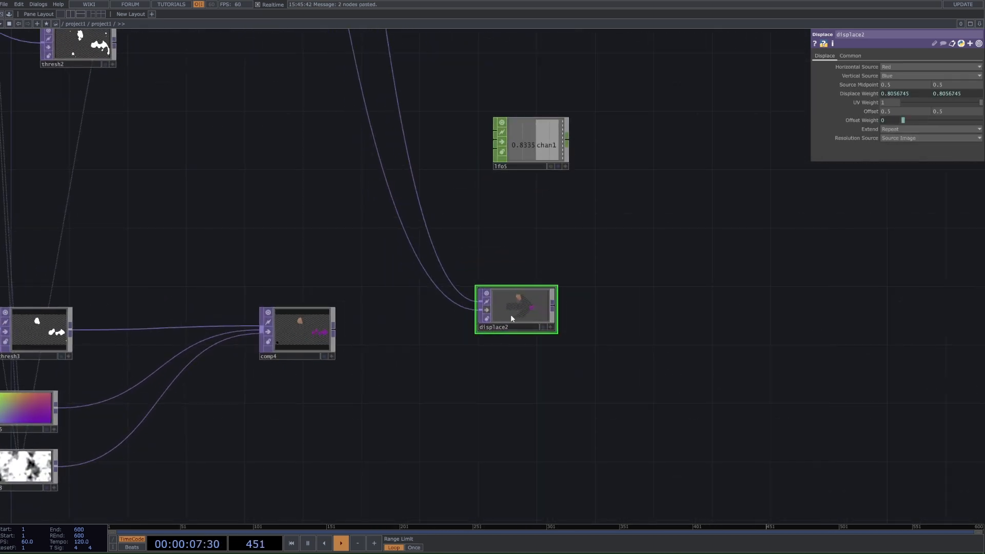
pyautogui.scroll(-2, 510, 315)
pyautogui.press('Tab')
pyautogui.write('d')
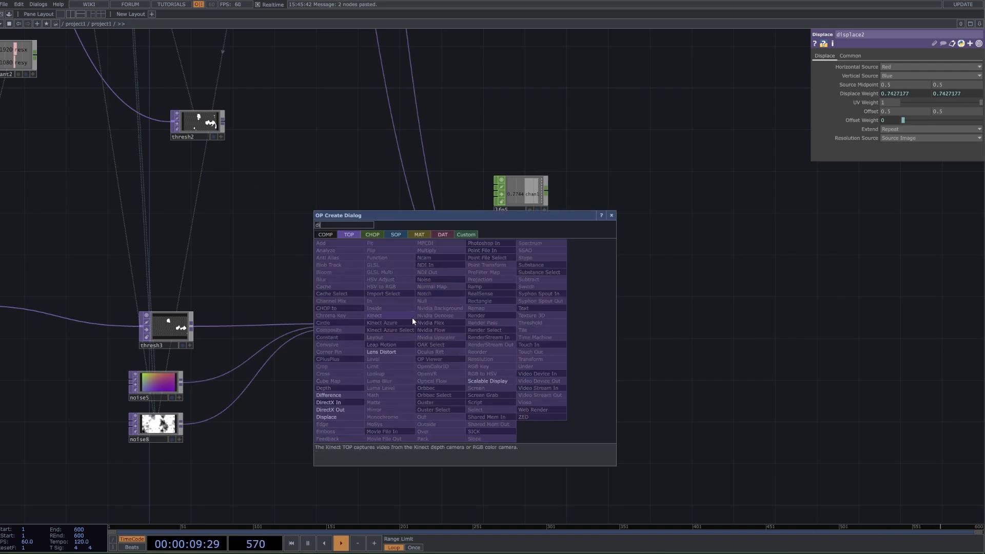
pyautogui.press('Escape')
# Step: Connect the new Composite to the first input of the pasted Displace
pyautogui.scroll(-2, 523, 315)
pyautogui.scroll(-3, 518, 306)
pyautogui.moveTo(549, 215); pyautogui.dragTo(536, 399)
pyautogui.moveTo(469, 505); pyautogui.dragTo(478, 290)
pyautogui.scroll(10, 479, 289)
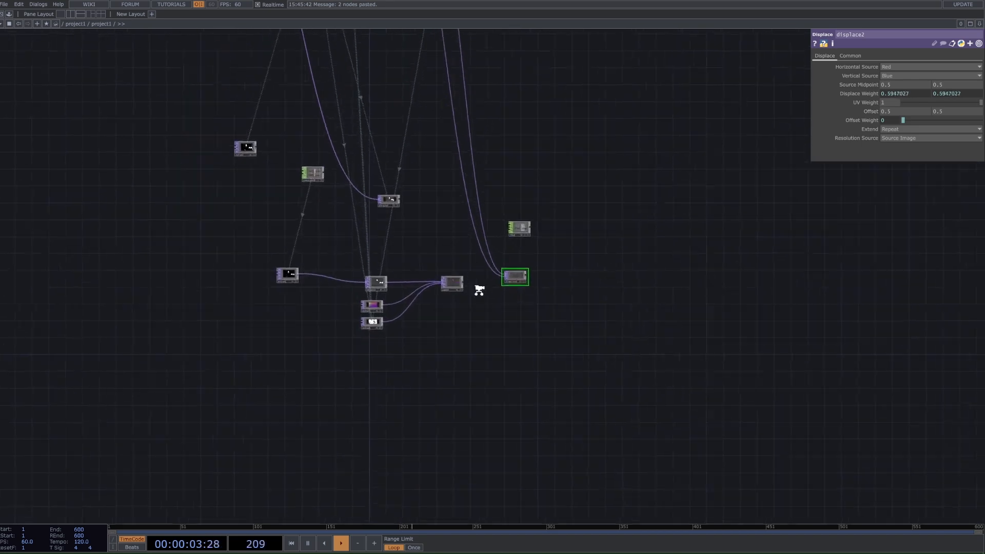
pyautogui.moveTo(561, 225); pyautogui.dragTo(542, 266)
pyautogui.moveTo(336, 242); pyautogui.dragTo(516, 242)
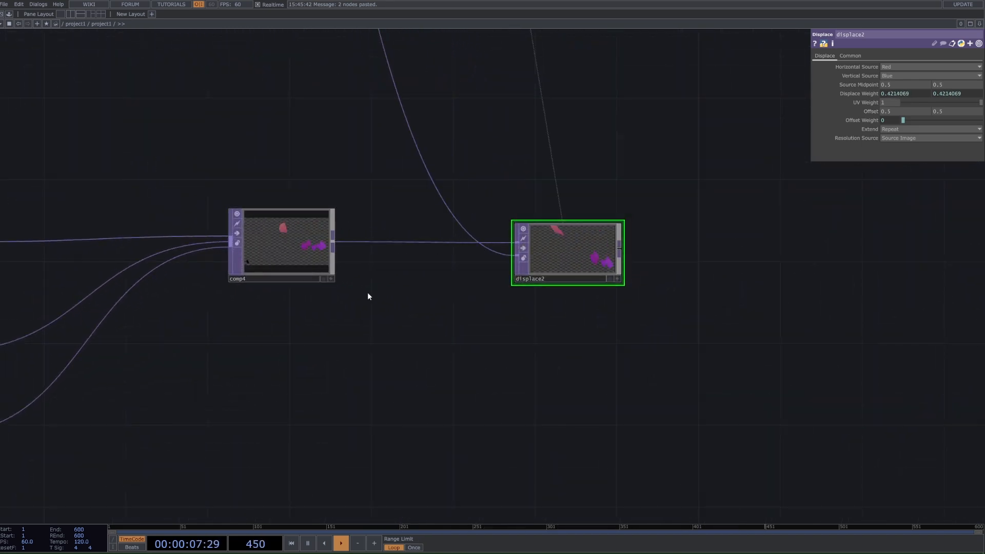
# Step: Connect the coloured Noise to the pasted Displace's second input and move the LFO closer to the Displace
pyautogui.scroll(-3, 367, 292)
pyautogui.moveTo(457, 278); pyautogui.dragTo(544, 271)
pyautogui.moveTo(576, 268); pyautogui.dragTo(561, 325)
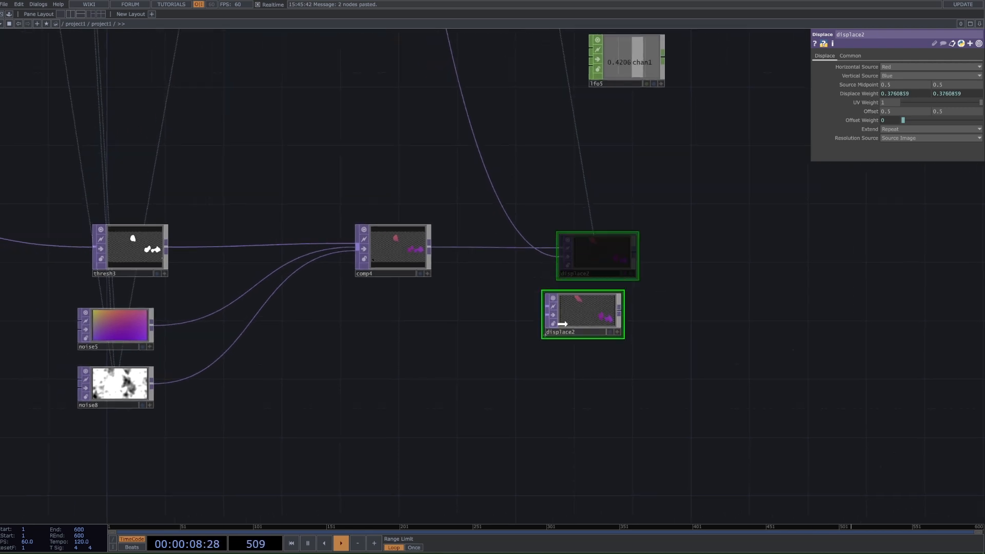
pyautogui.click(144, 321)
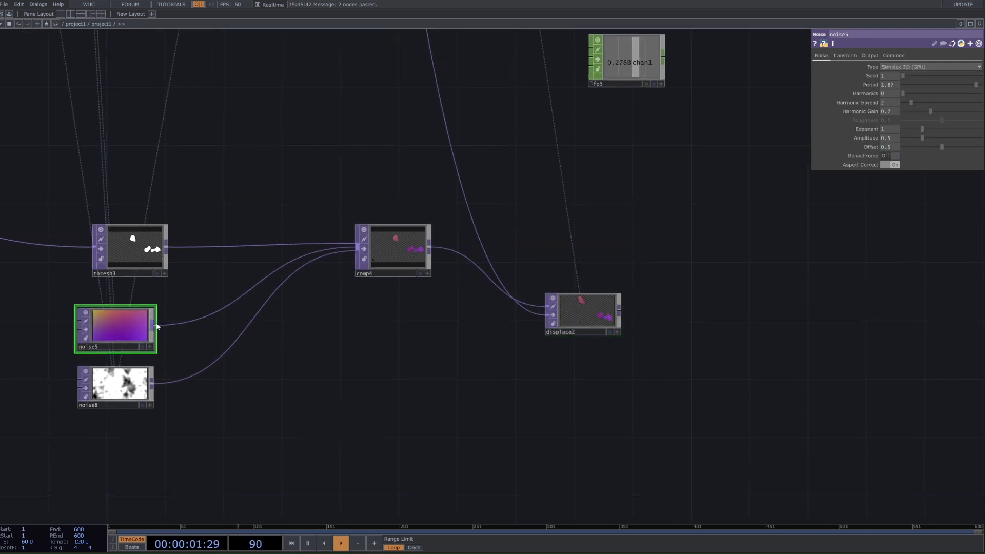
pyautogui.moveTo(152, 324); pyautogui.dragTo(545, 315)
pyautogui.click(601, 311)
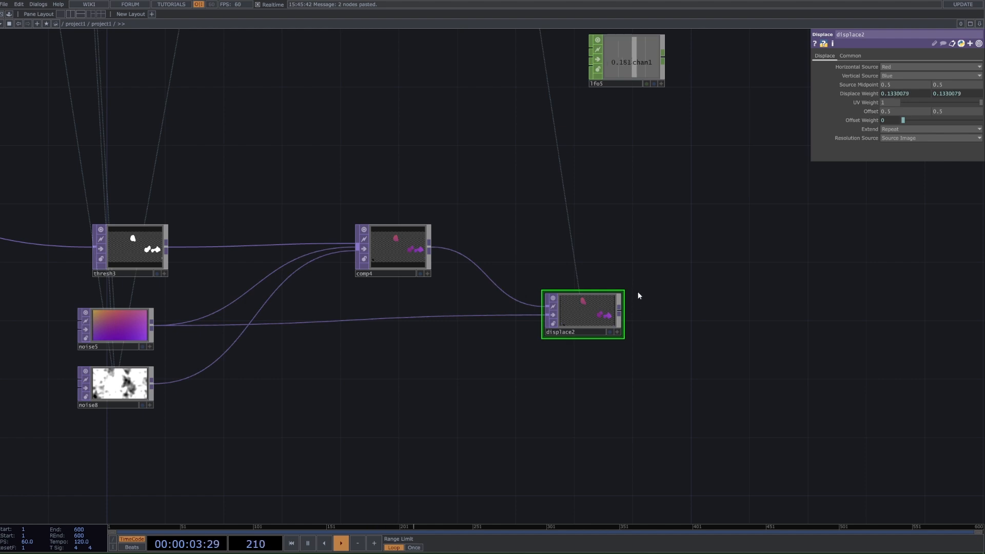
pyautogui.moveTo(631, 64); pyautogui.dragTo(630, 137)
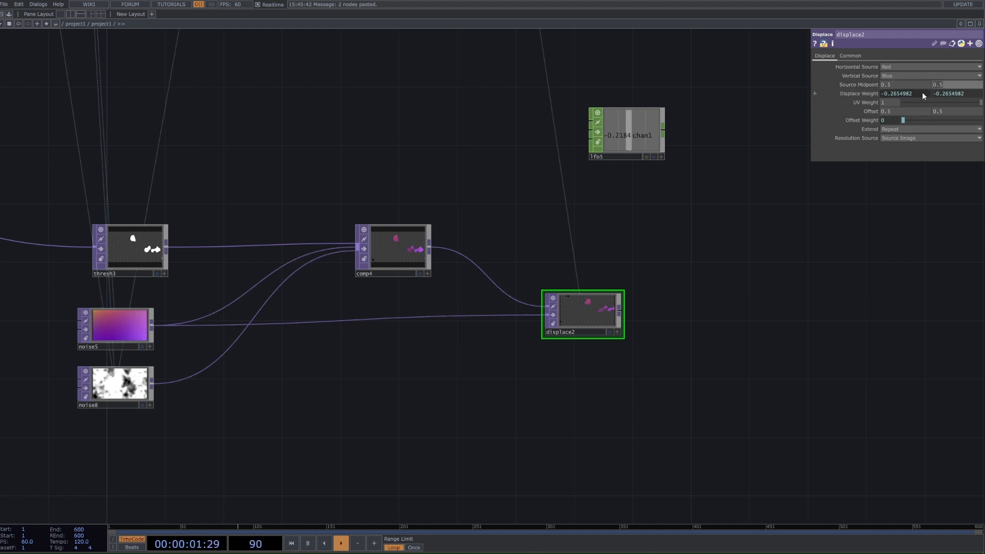
# Step: Try the Mirror extend mode on the new Displace and undo the change
pyautogui.click(916, 129)
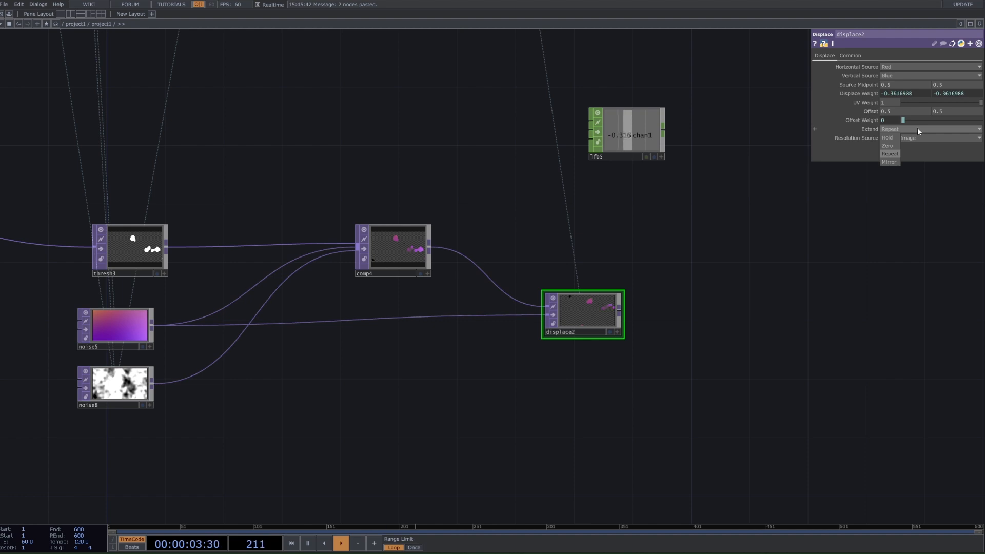
pyautogui.click(890, 162)
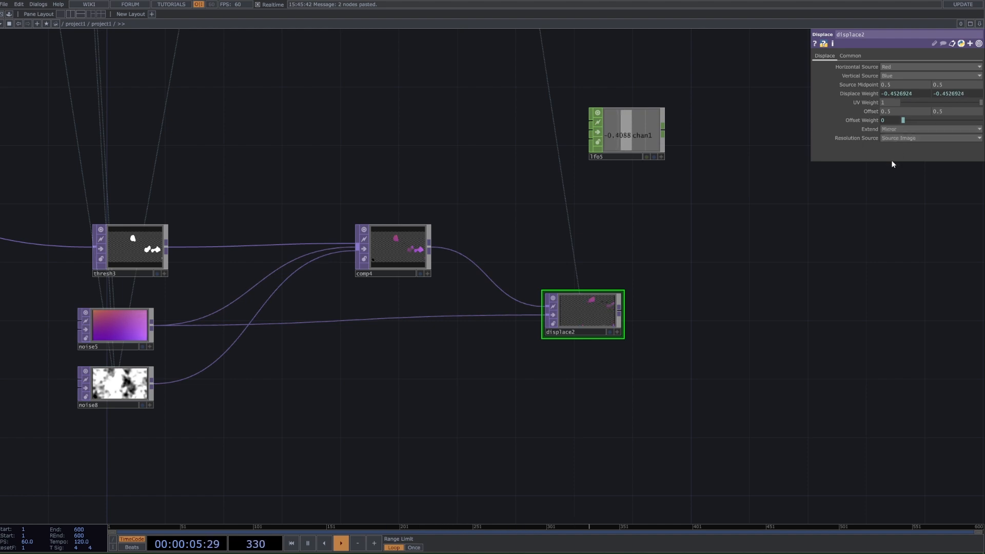
pyautogui.hotkey('ctrl', 'z')
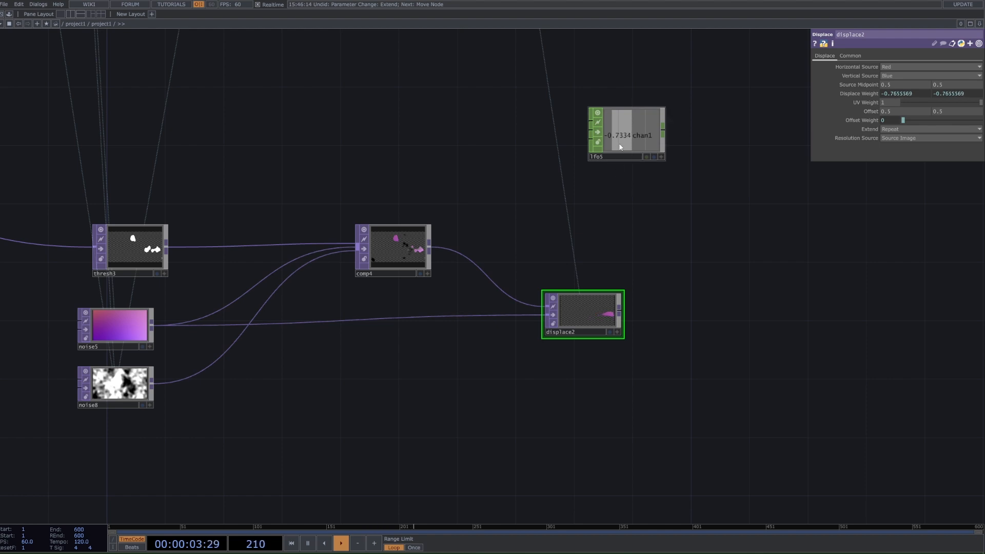
# Step: Move the copied LFO closer to the new Displace and add a new LFO CHOP beside it
pyautogui.moveTo(597, 157); pyautogui.dragTo(597, 201)
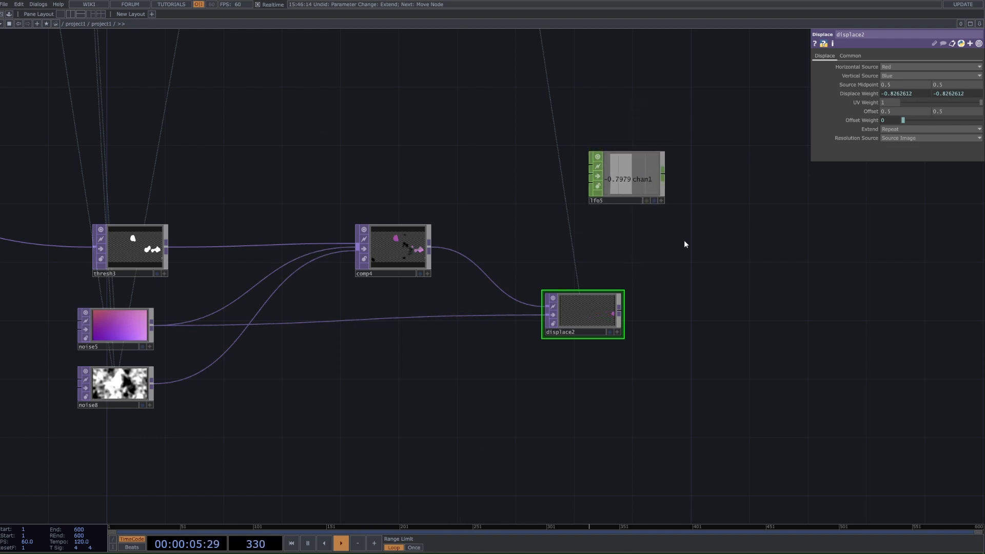
pyautogui.press('Tab')
pyautogui.press('Tab')
pyautogui.write('lfo')
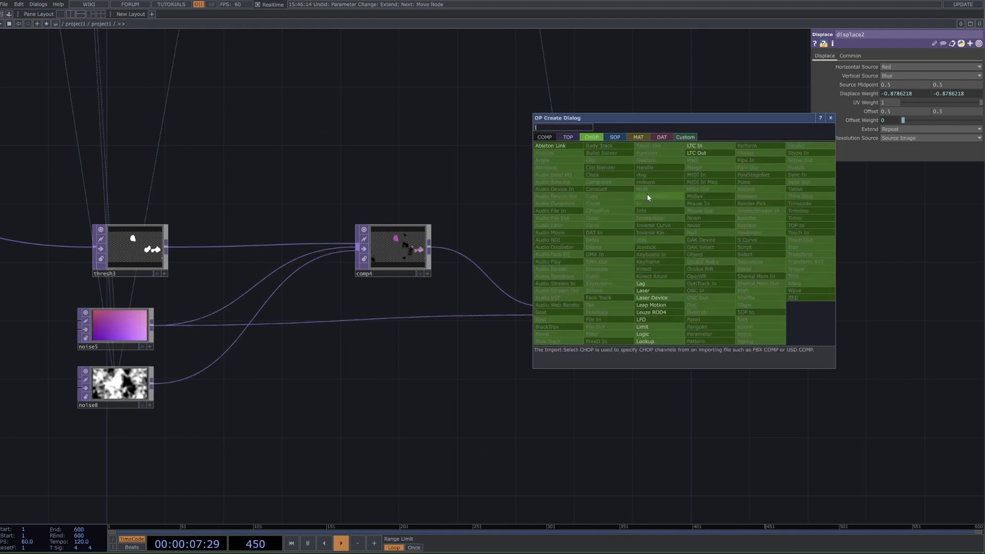
pyautogui.click(642, 319)
pyautogui.click(744, 236)
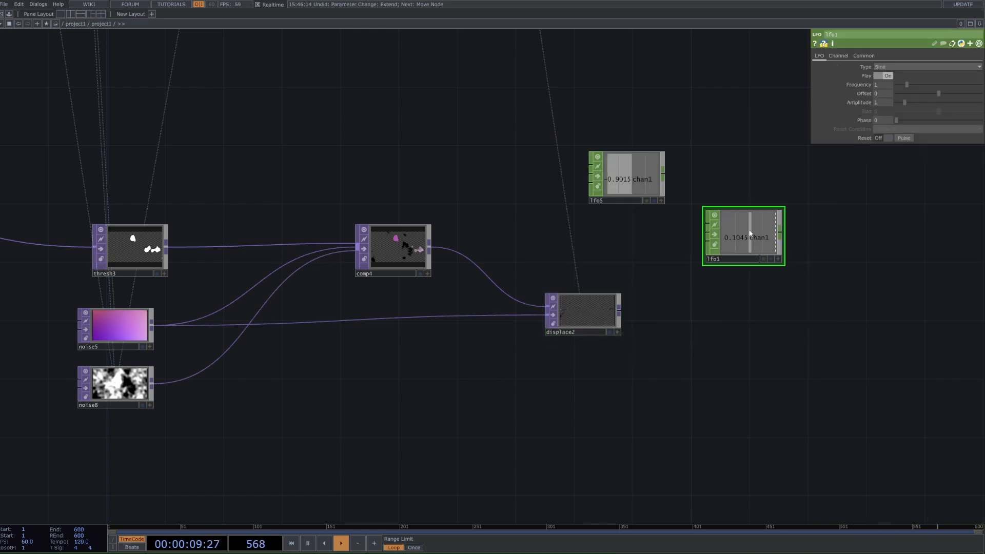
# Step: Examine the original Displace in the first network together with the Composite and LFO that feed it
pyautogui.scroll(-6, 676, 230)
pyautogui.scroll(5, 718, 211)
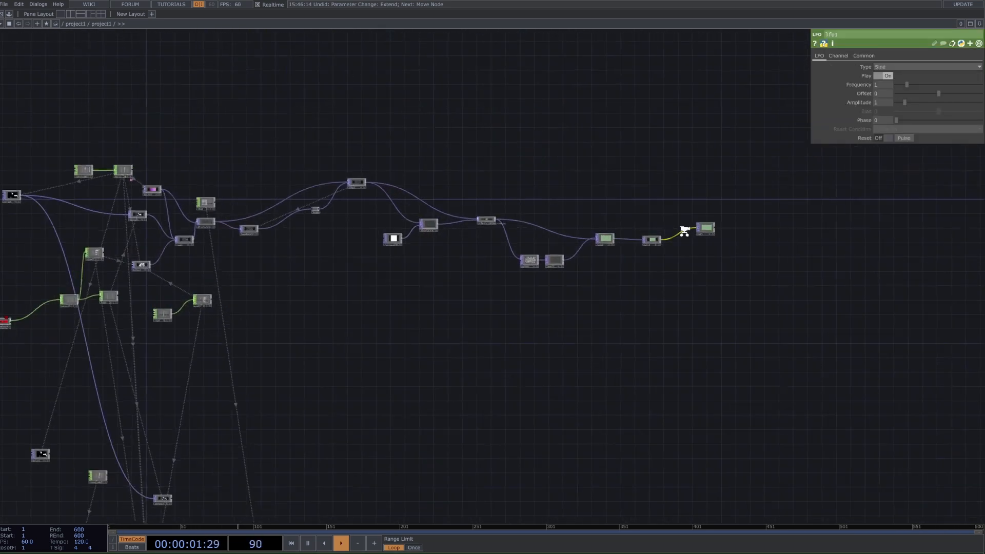
pyautogui.click(724, 231)
pyautogui.scroll(-2, 543, 338)
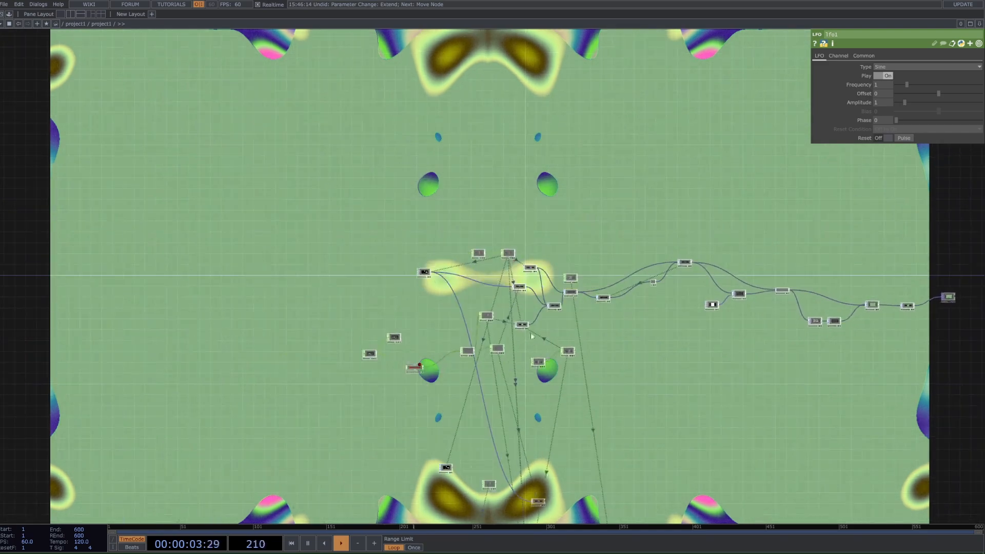
pyautogui.scroll(6, 632, 300)
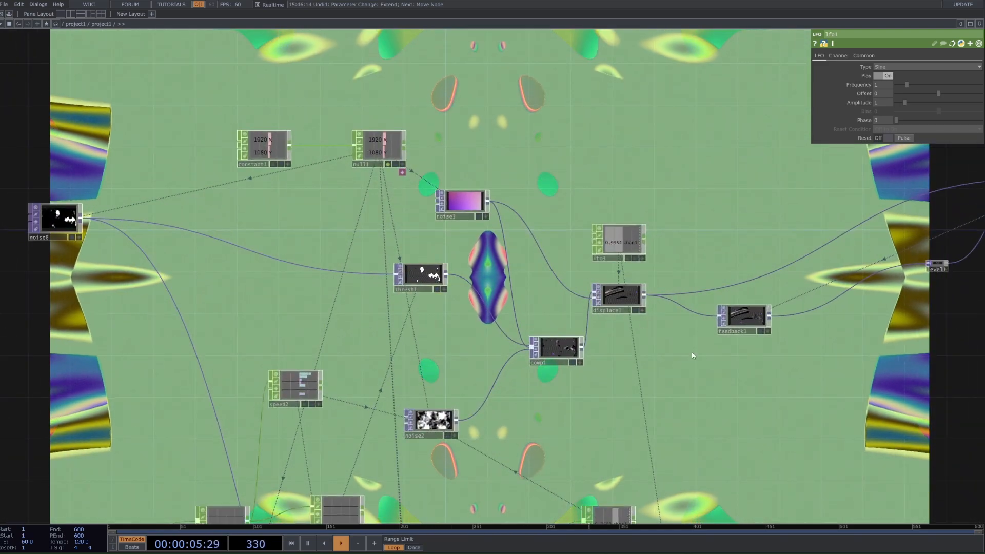
pyautogui.moveTo(710, 352); pyautogui.dragTo(597, 443)
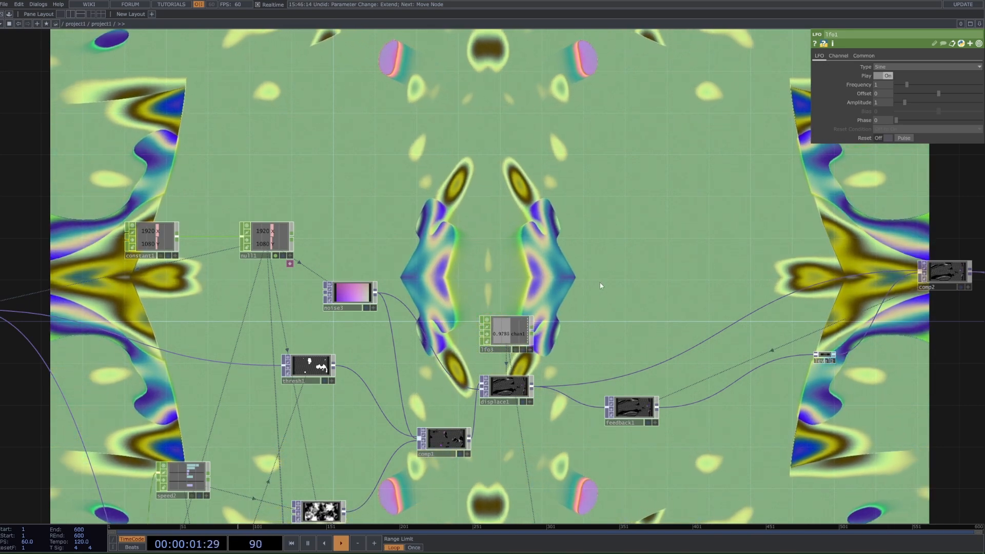
pyautogui.scroll(3, 507, 398)
pyautogui.scroll(7, 531, 351)
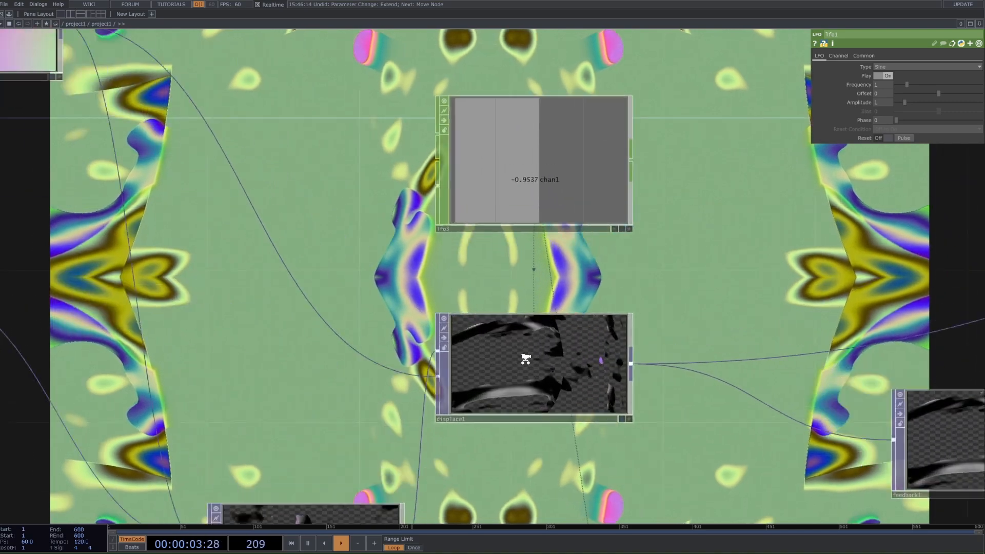
pyautogui.scroll(-6, 586, 247)
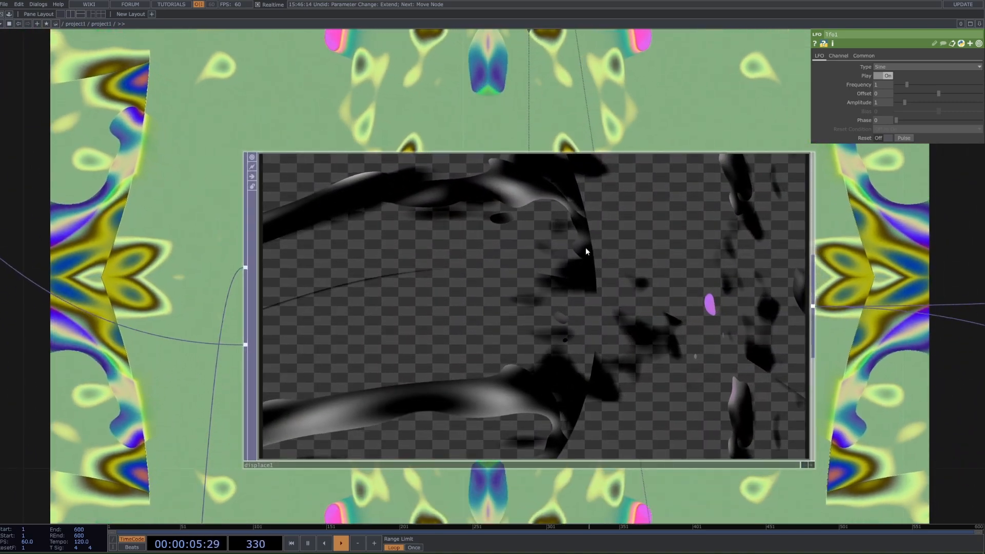
pyautogui.scroll(2, 388, 437)
pyautogui.scroll(1, 389, 437)
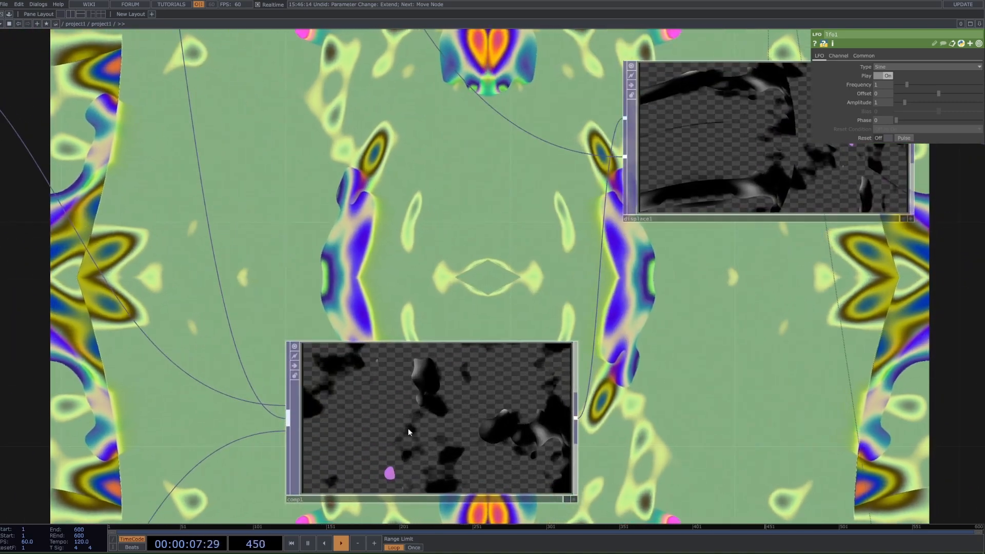
pyautogui.moveTo(734, 98); pyautogui.dragTo(683, 204)
pyautogui.scroll(-2, 683, 204)
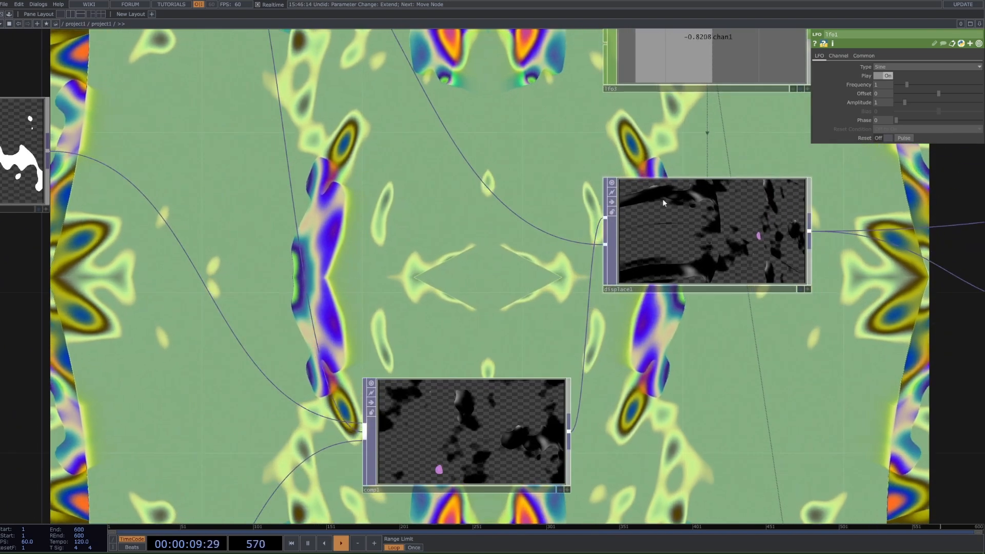
pyautogui.scroll(-3, 738, 228)
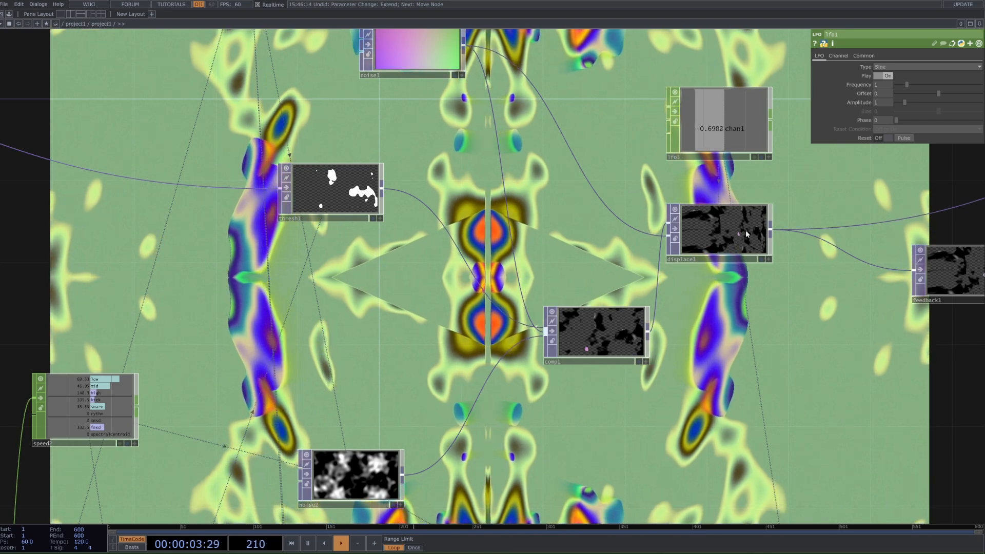
# Step: Check the settings of the coloured Noise and the LFO that drive the original Displace
pyautogui.moveTo(455, 87); pyautogui.dragTo(491, 177)
pyautogui.click(454, 158)
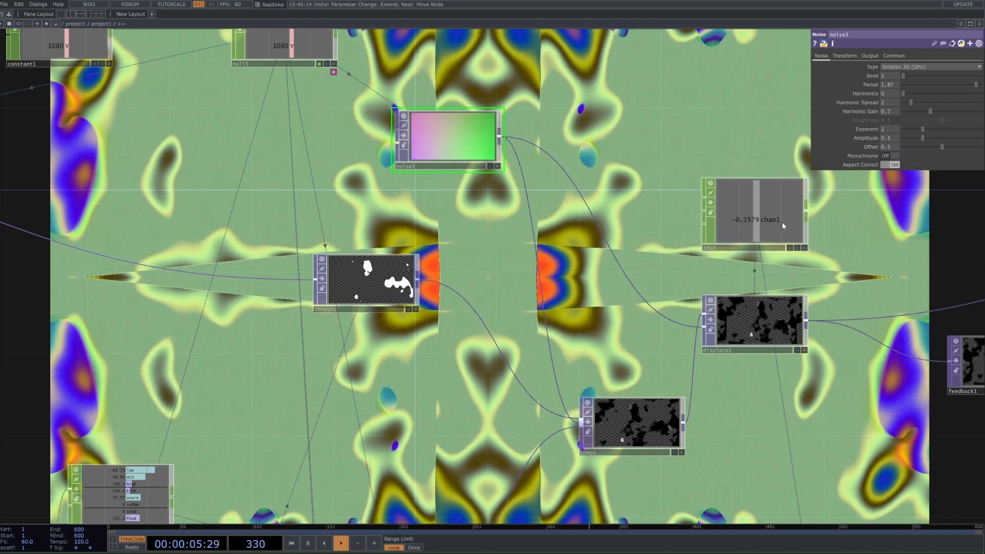
pyautogui.click(736, 221)
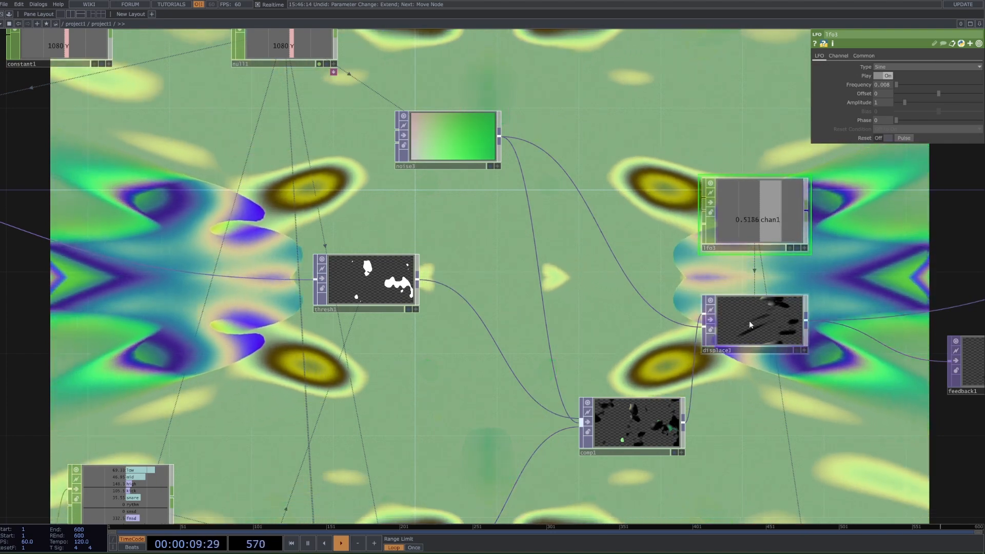
# Step: Compare the copied LFO with the newly added LFO in the rebuilt network and delete the newly added one
pyautogui.scroll(-3, 738, 328)
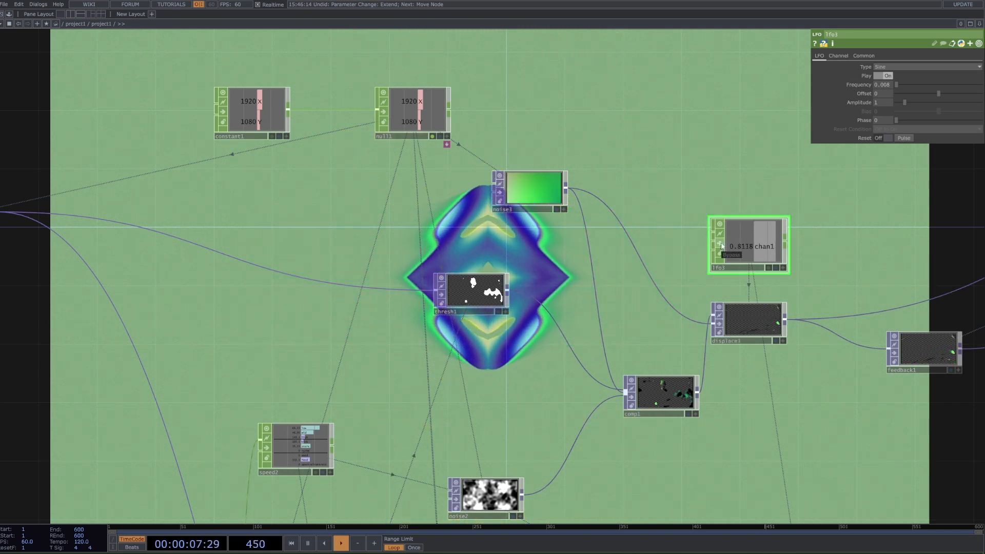
pyautogui.scroll(-8, 750, 414)
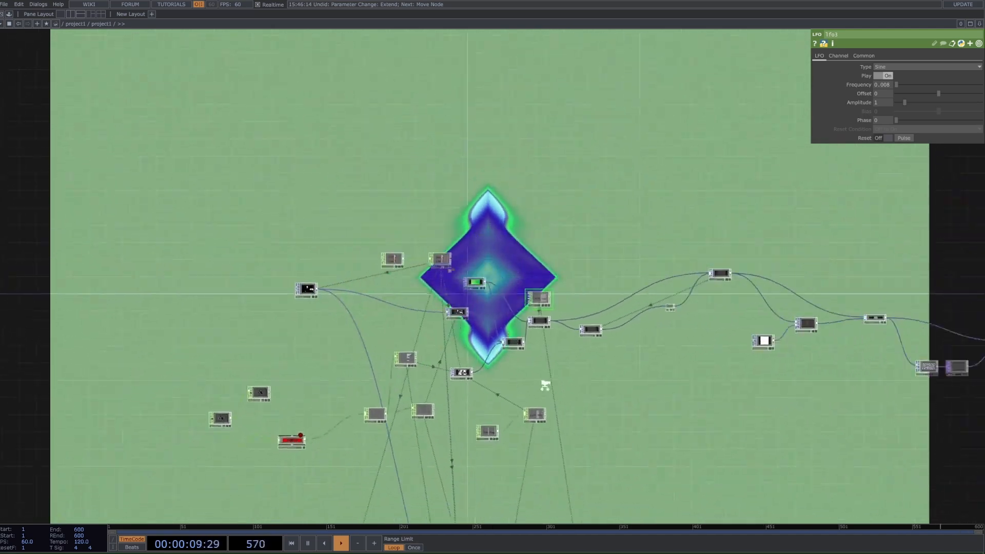
pyautogui.scroll(-3, 545, 384)
pyautogui.scroll(8, 918, 353)
pyautogui.click(859, 355)
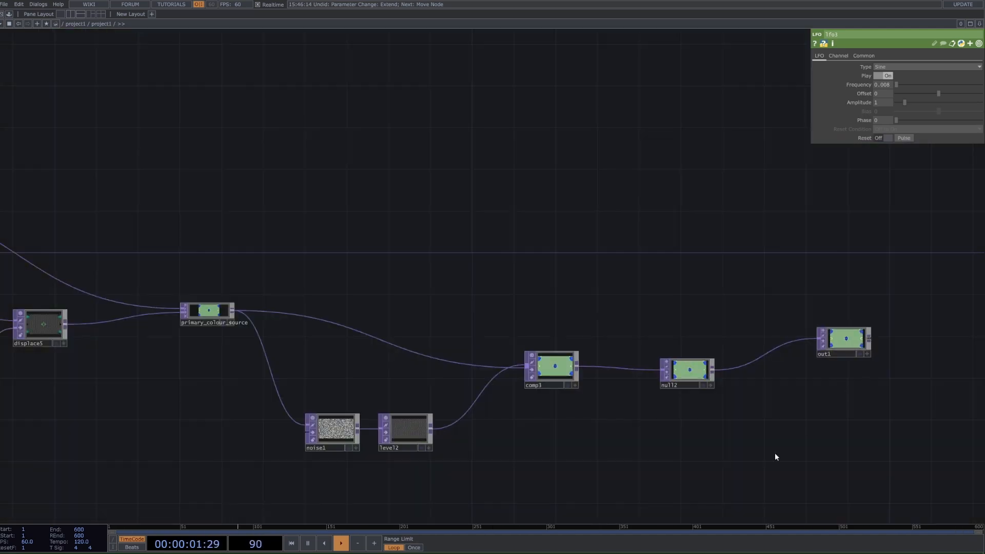
pyautogui.scroll(-4, 769, 457)
pyautogui.moveTo(598, 513); pyautogui.dragTo(738, 246)
pyautogui.scroll(-2, 538, 436)
pyautogui.moveTo(441, 487); pyautogui.dragTo(618, 235)
pyautogui.scroll(5, 574, 298)
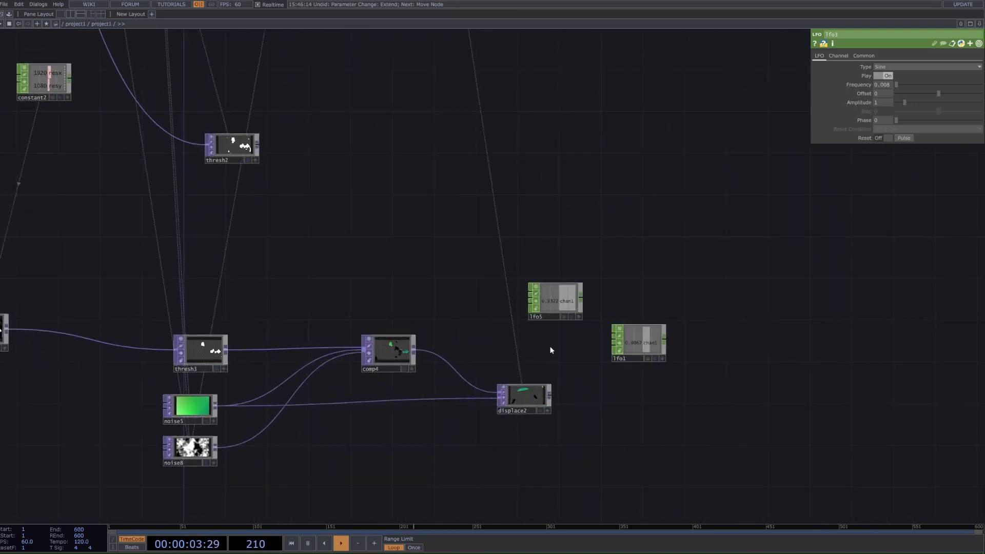
pyautogui.scroll(2, 550, 350)
pyautogui.click(639, 340)
pyautogui.click(584, 297)
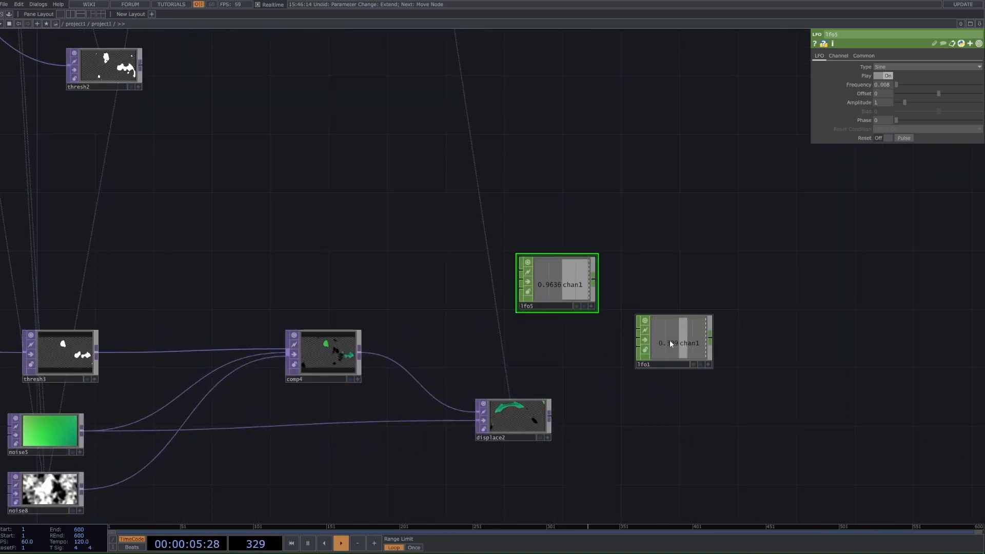
pyautogui.press('Tab')
pyautogui.press('Escape')
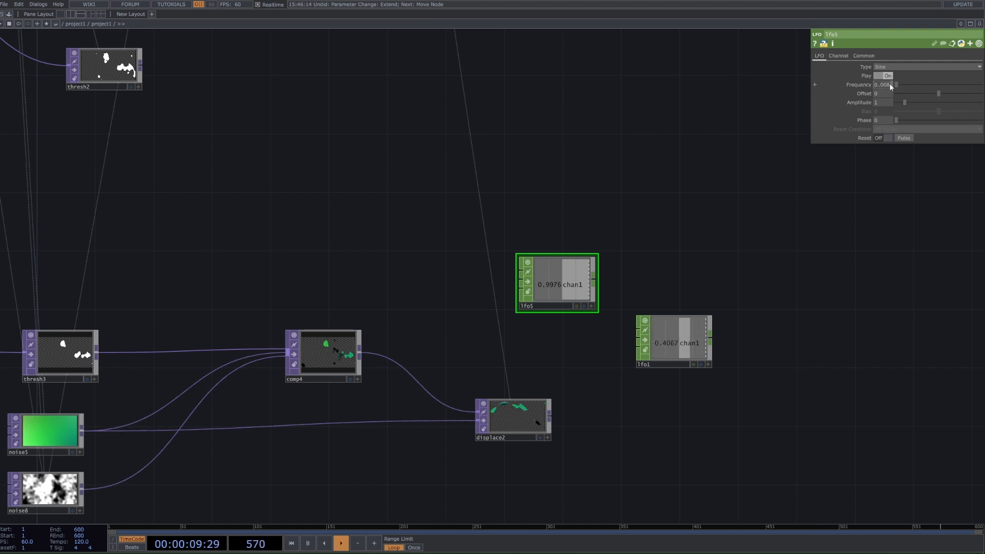
pyautogui.click(690, 334)
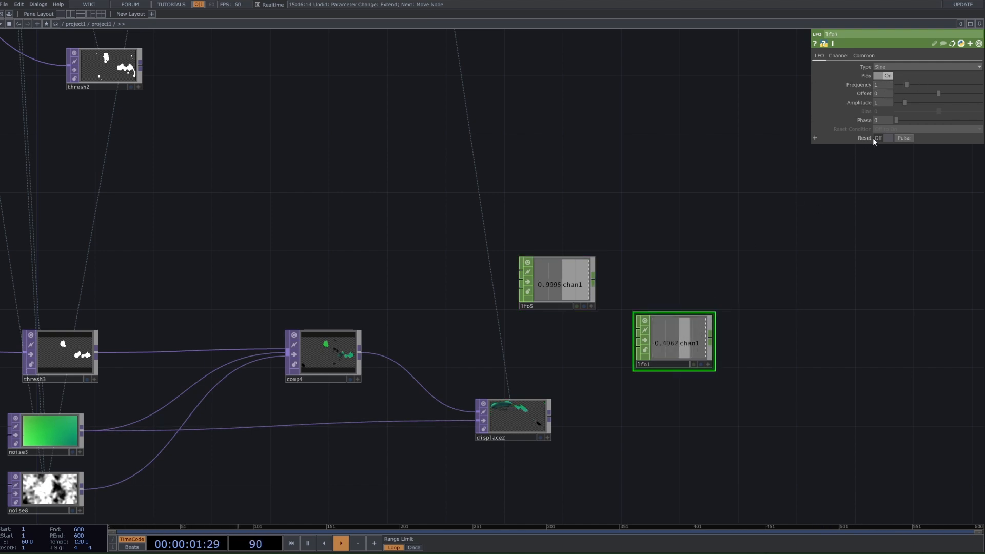
pyautogui.press('Delete')
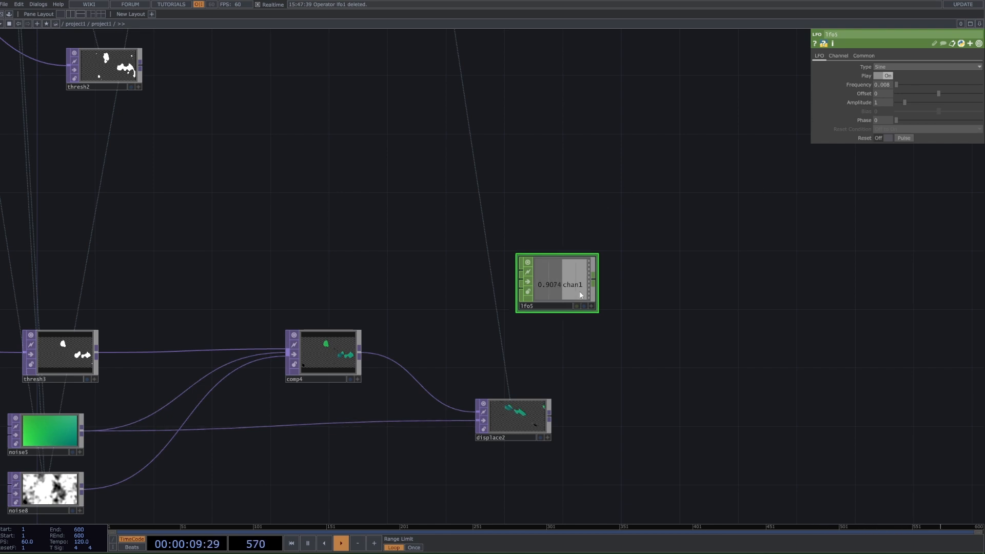
# Step: Link the copied LFO's chan1 channel to both Displace Weight values of the new Displace as a CHOP reference and show the expressions
pyautogui.scroll(3, 537, 292)
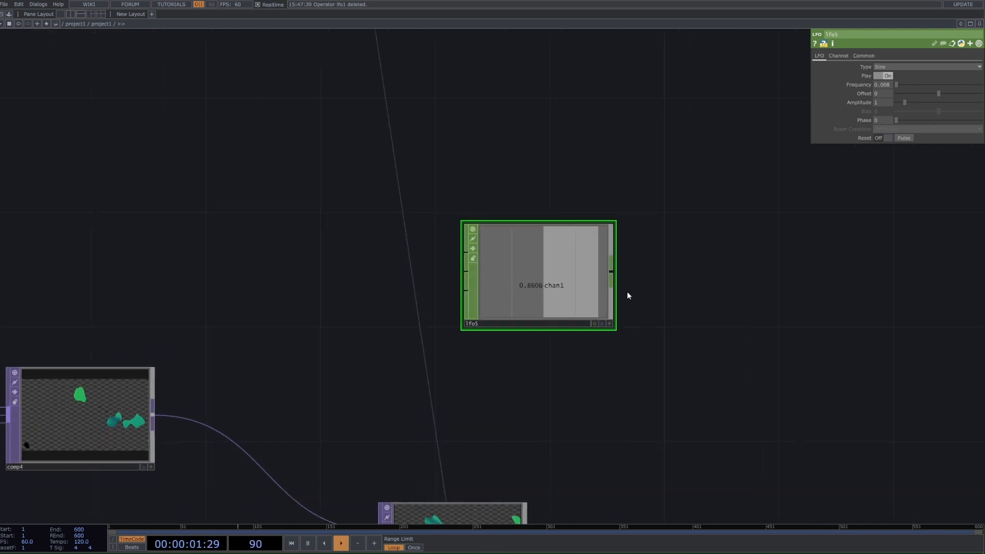
pyautogui.moveTo(601, 332); pyautogui.dragTo(585, 243)
pyautogui.scroll(-2, 480, 438)
pyautogui.click(479, 439)
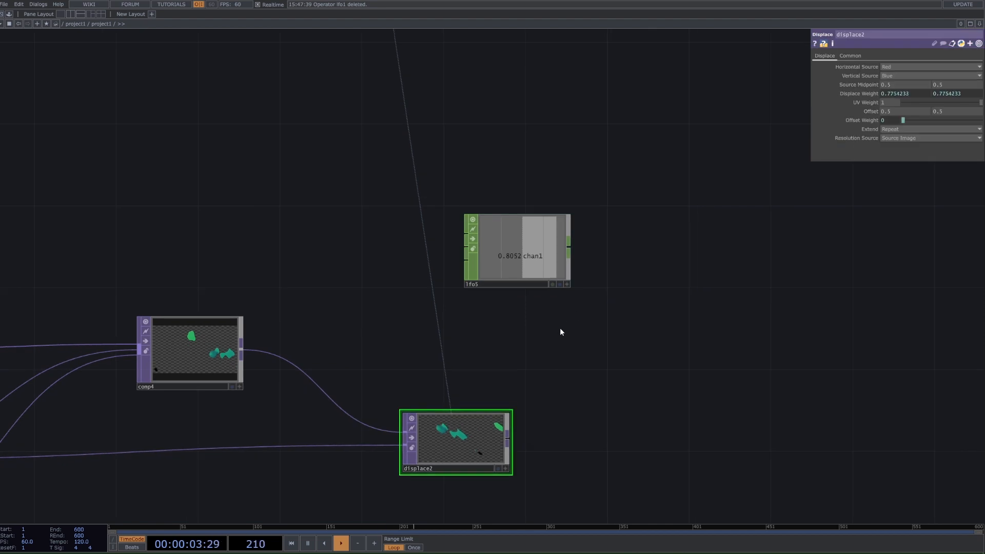
pyautogui.moveTo(566, 284); pyautogui.dragTo(826, 76)
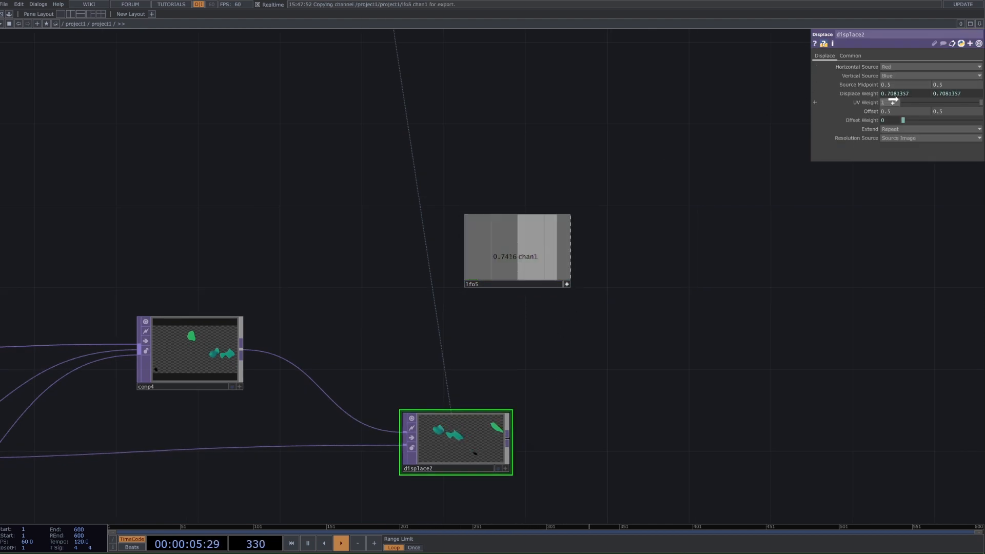
pyautogui.moveTo(893, 100); pyautogui.dragTo(890, 95)
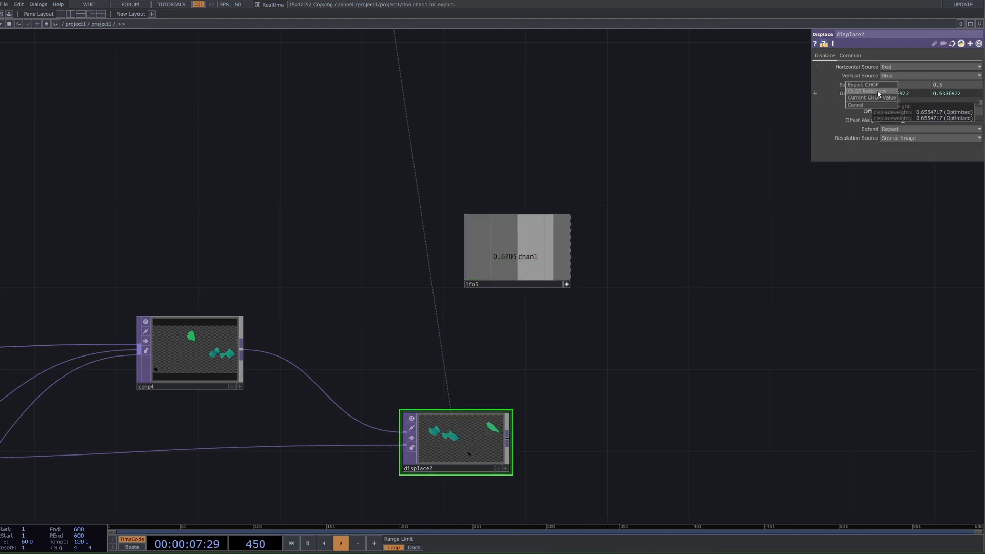
pyautogui.click(877, 90)
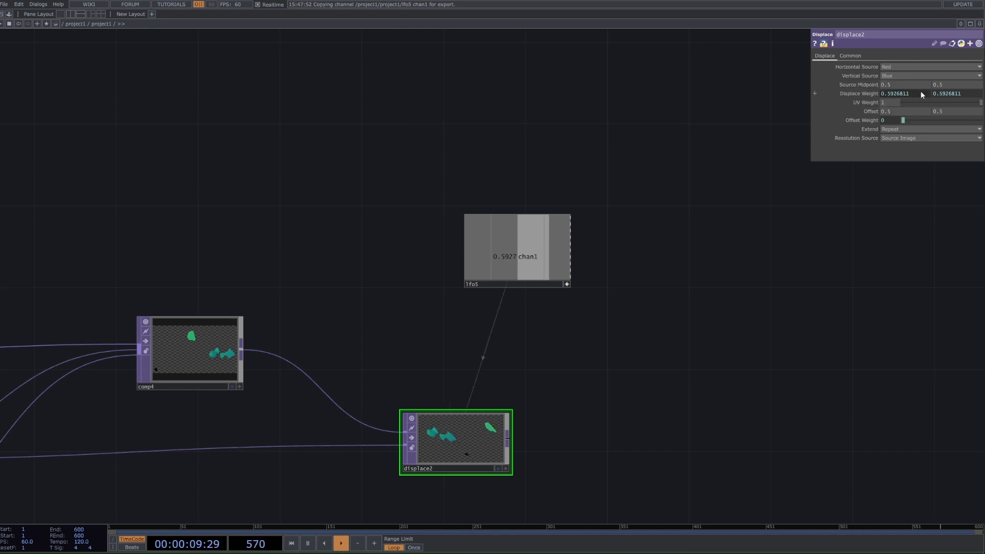
pyautogui.click(815, 94)
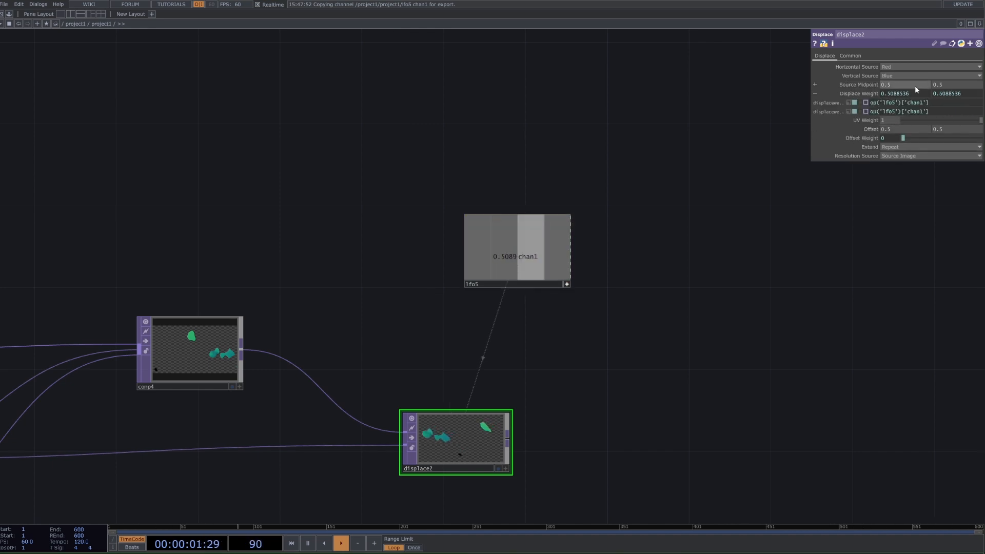
# Step: Compare the new Displace's output with the Composite feeding it and review how the rebuilt chain mirrors the original network
pyautogui.moveTo(742, 326); pyautogui.dragTo(812, 240)
pyautogui.scroll(-3, 328, 446)
pyautogui.moveTo(320, 449); pyautogui.dragTo(669, 408)
pyautogui.scroll(5, 855, 326)
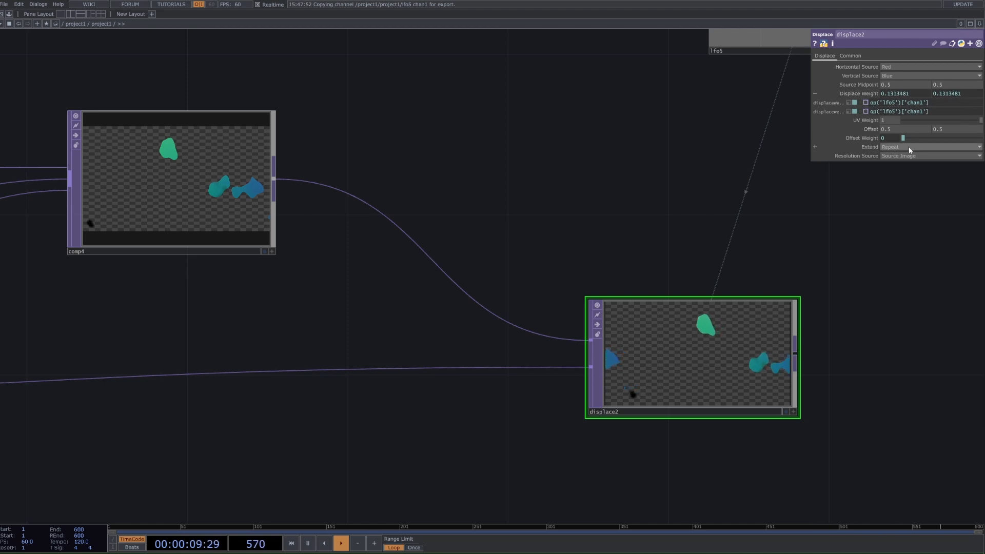
pyautogui.scroll(10, 848, 272)
pyautogui.scroll(-12, 848, 275)
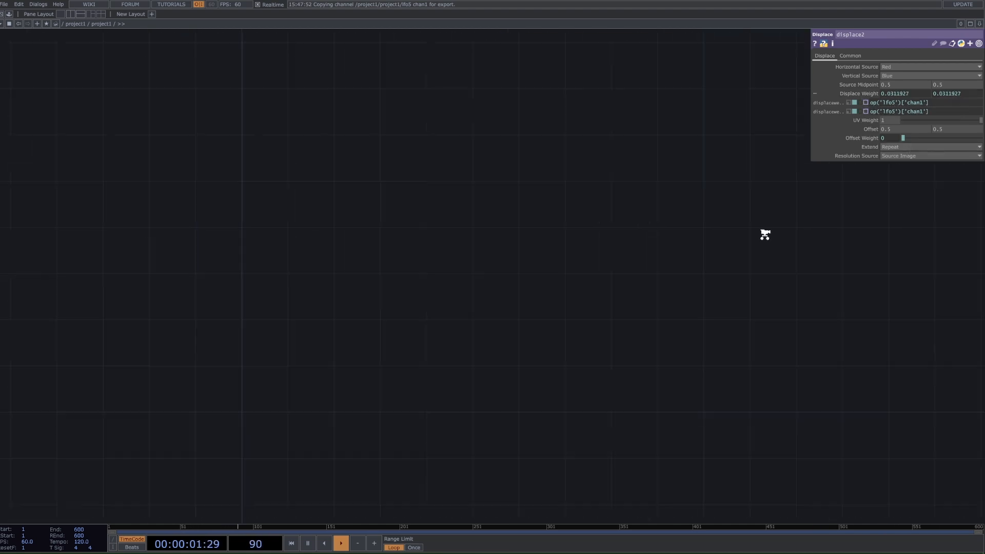
pyautogui.moveTo(698, 362); pyautogui.dragTo(687, 370)
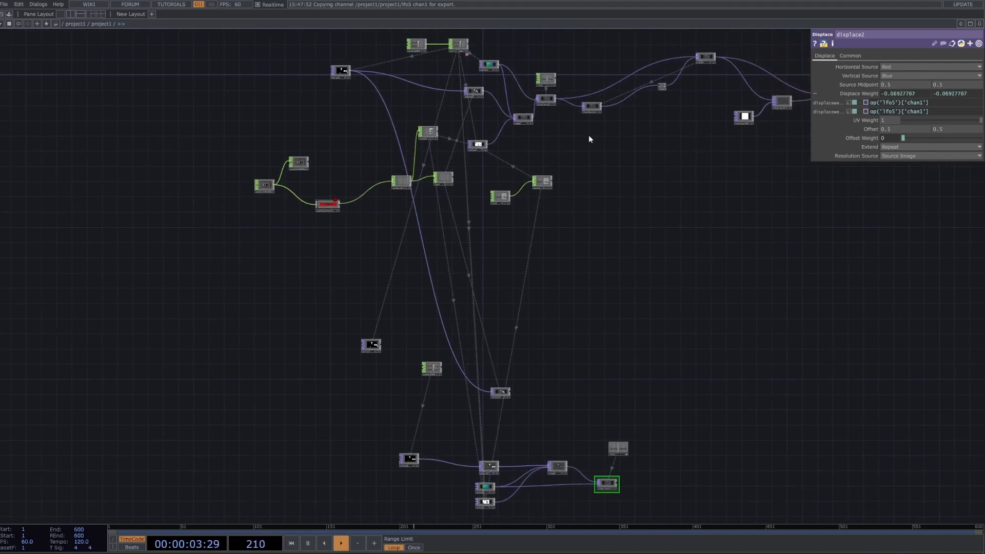
pyautogui.moveTo(750, 267); pyautogui.dragTo(671, 254)
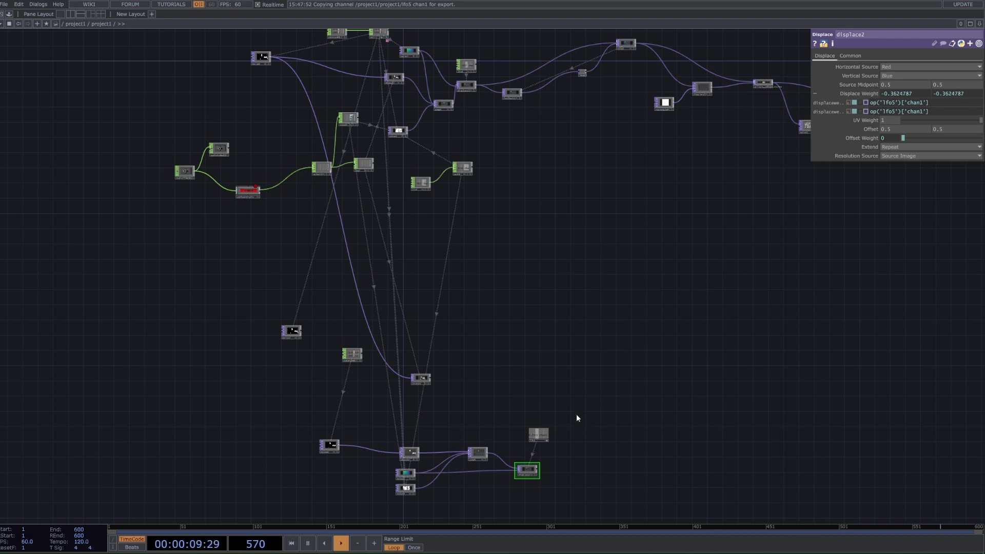
# Step: Check the original Composite's inputs and add a Feedback TOP after the new Displace
pyautogui.click(625, 43)
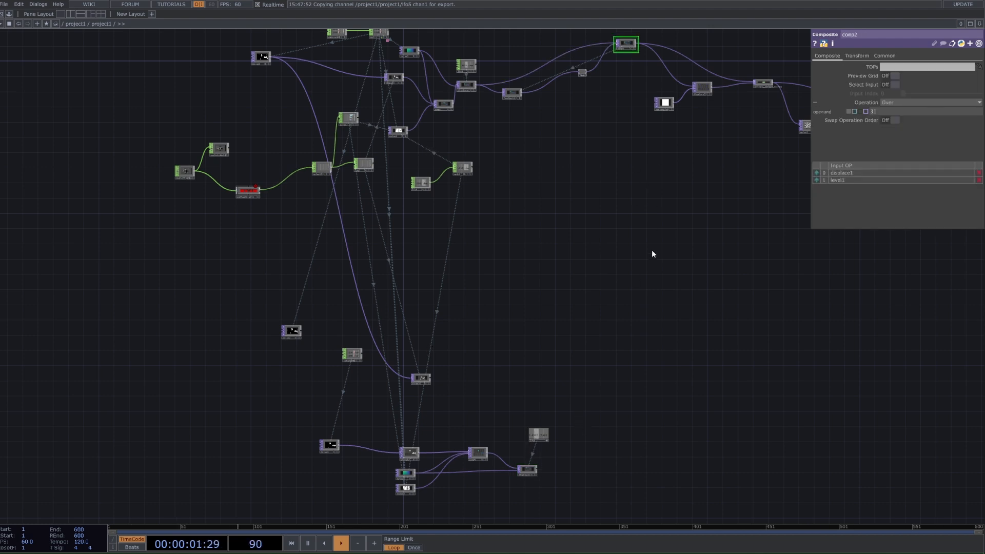
pyautogui.moveTo(558, 447); pyautogui.dragTo(540, 327)
pyautogui.scroll(6, 574, 328)
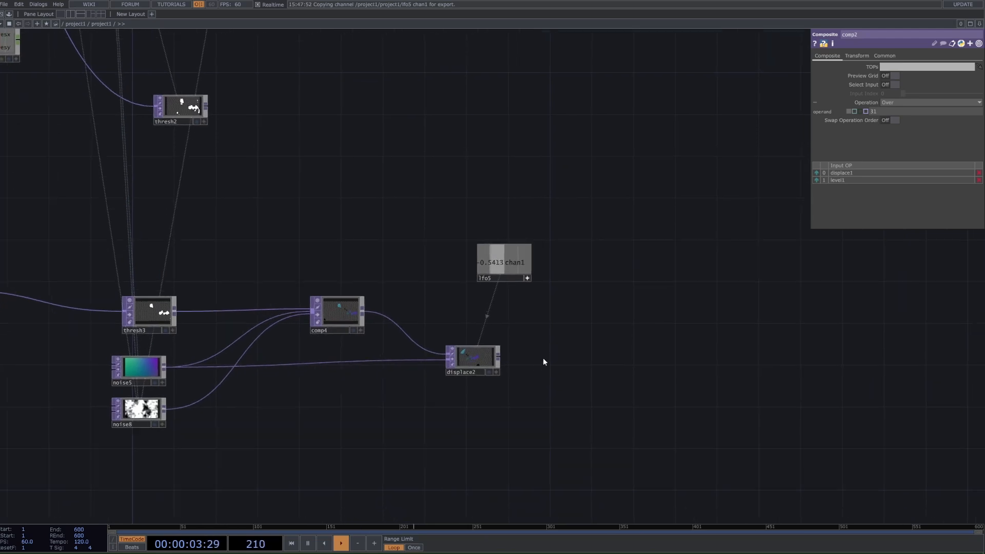
pyautogui.rightClick(499, 356)
pyautogui.write('feed')
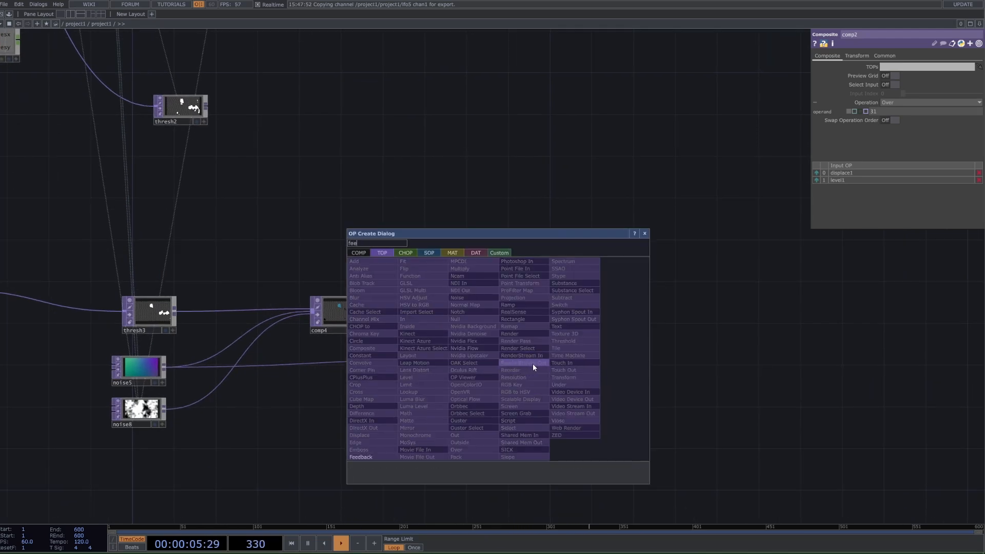
pyautogui.click(370, 456)
pyautogui.click(571, 380)
pyautogui.scroll(3, 505, 362)
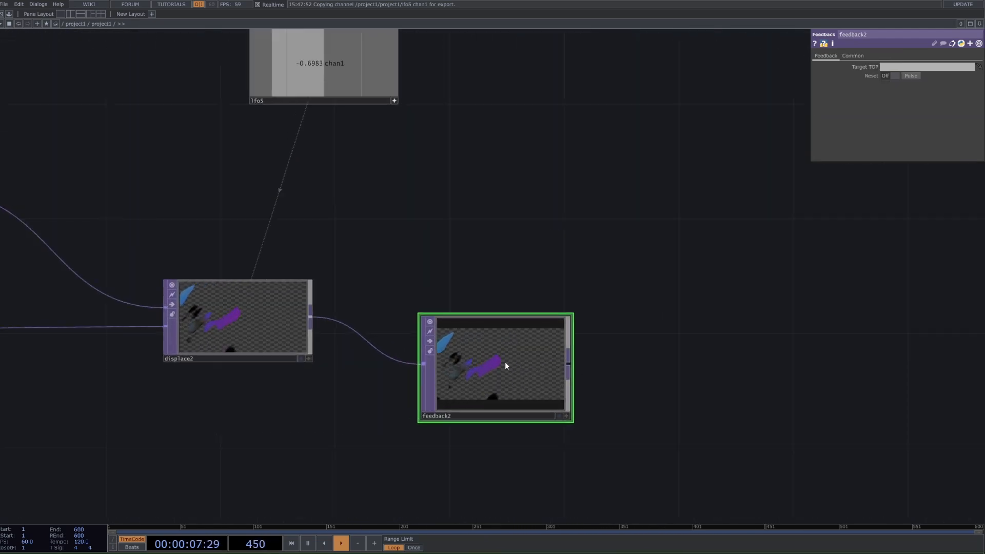
# Step: Add a Level TOP after the new Feedback and arrange both nodes below and beyond the new Displace
pyautogui.scroll(-4, 591, 352)
pyautogui.scroll(-1, 462, 347)
pyautogui.rightClick(462, 348)
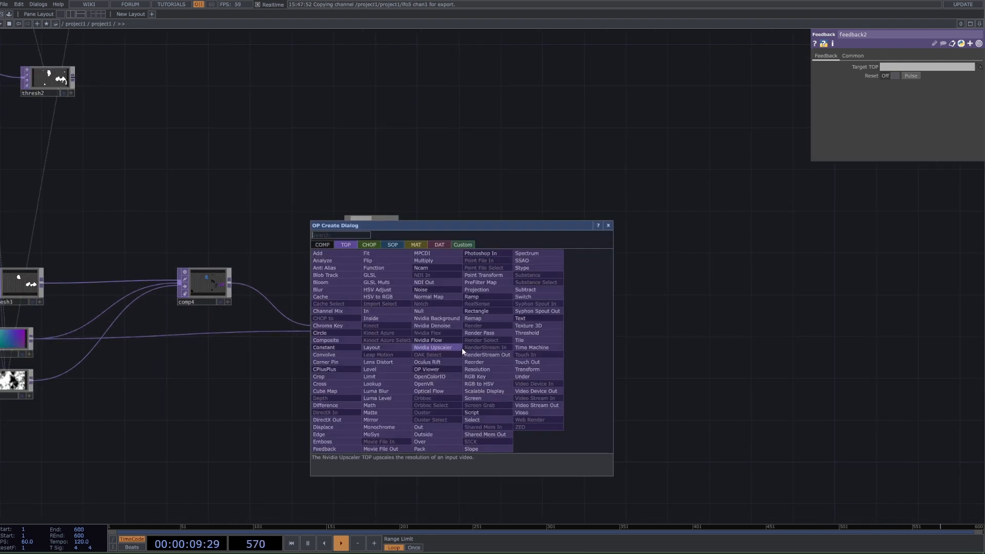
pyautogui.write('lev')
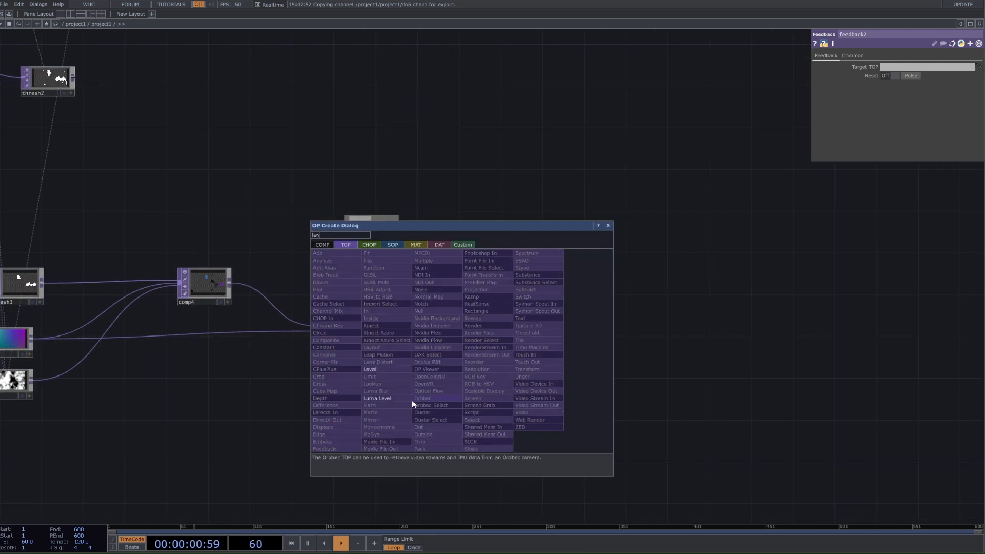
pyautogui.click(392, 367)
pyautogui.click(557, 375)
pyautogui.moveTo(452, 351); pyautogui.dragTo(442, 393)
pyautogui.moveTo(550, 366); pyautogui.dragTo(550, 377)
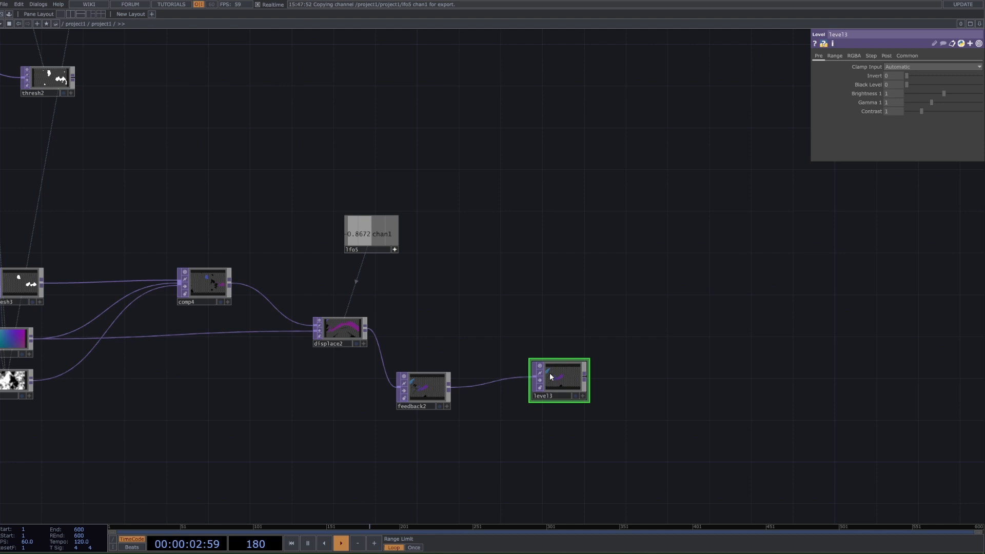
# Step: Add a Composite TOP after the new Level and set its Operation to Over
pyautogui.rightClick(584, 376)
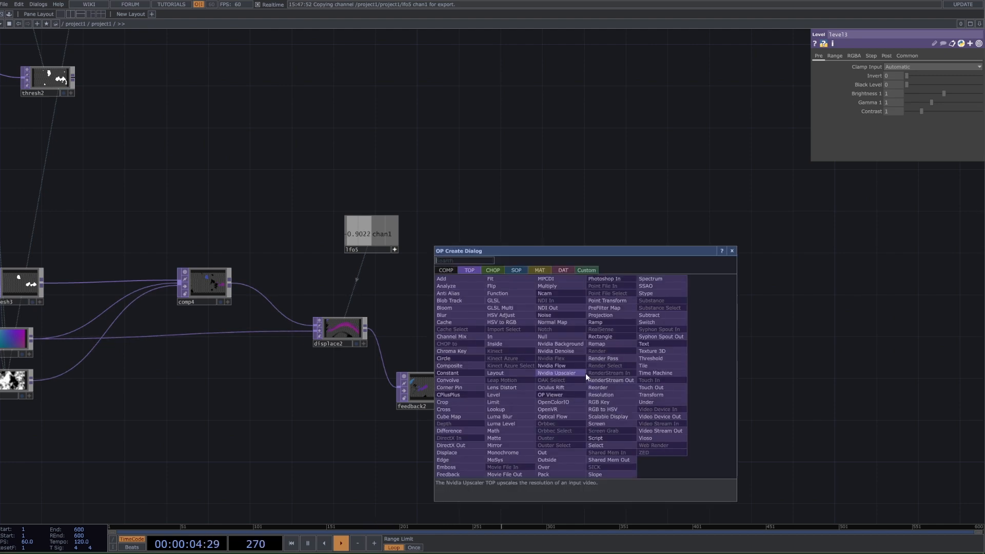
pyautogui.click(526, 345)
pyautogui.click(618, 330)
pyautogui.click(909, 103)
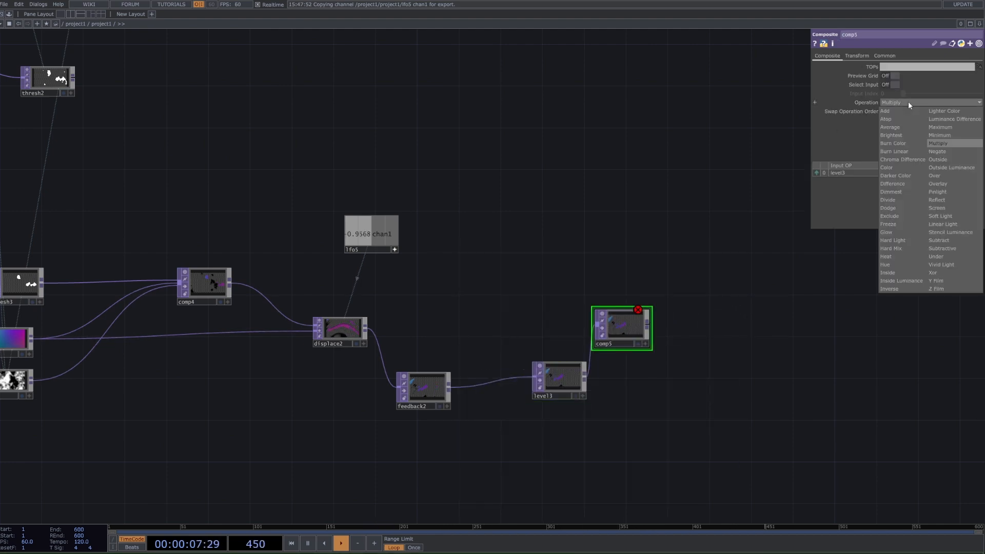
pyautogui.click(942, 176)
# Step: Examine how the original network wires its Displace, Feedback, Level and Composite, and compare it with the rebuilt chain
pyautogui.scroll(-5, 672, 161)
pyautogui.moveTo(674, 154); pyautogui.dragTo(664, 493)
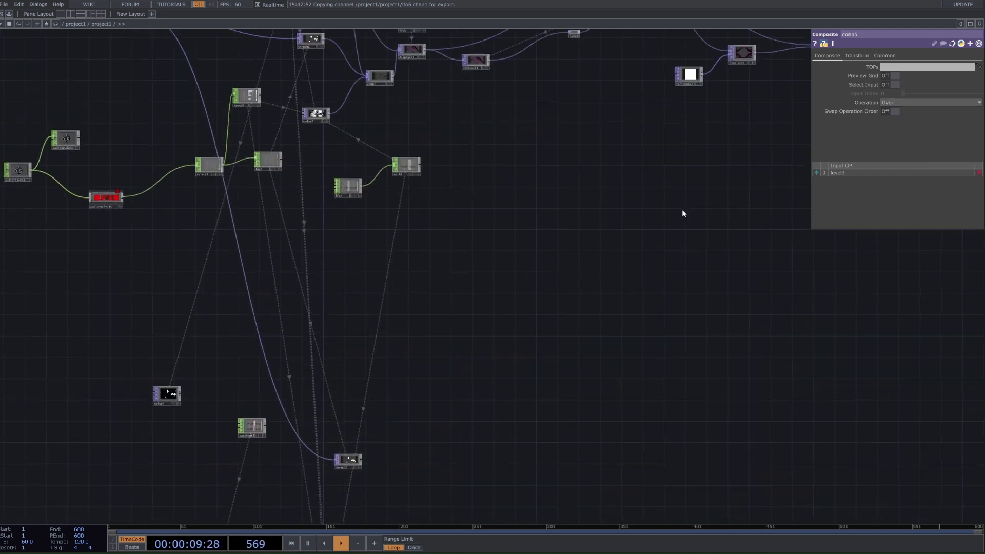
pyautogui.moveTo(681, 213); pyautogui.dragTo(665, 398)
pyautogui.scroll(1, 615, 172)
pyautogui.scroll(4, 615, 172)
pyautogui.scroll(-2, 585, 347)
pyautogui.moveTo(555, 487); pyautogui.dragTo(574, 169)
pyautogui.moveTo(553, 433); pyautogui.dragTo(646, 100)
pyautogui.scroll(1, 652, 377)
pyautogui.scroll(1, 652, 377)
# Step: Connect the new Displace to the new Composite and reorder its inputs so the Displace comes before the Level
pyautogui.moveTo(595, 405); pyautogui.dragTo(521, 222)
pyautogui.scroll(2, 521, 221)
pyautogui.moveTo(447, 233); pyautogui.dragTo(304, 273)
pyautogui.moveTo(222, 291); pyautogui.dragTo(609, 272)
pyautogui.moveTo(506, 357); pyautogui.dragTo(505, 385)
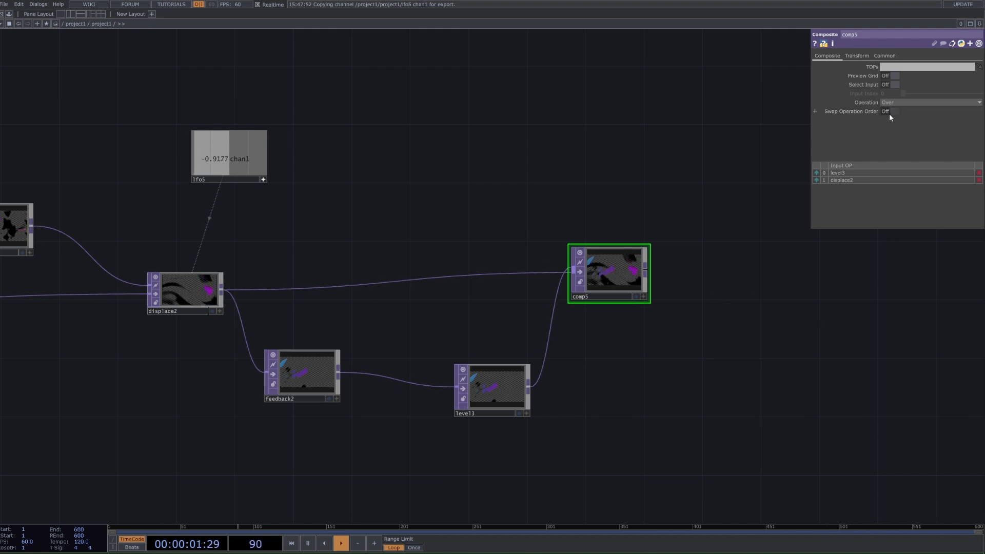
pyautogui.click(816, 180)
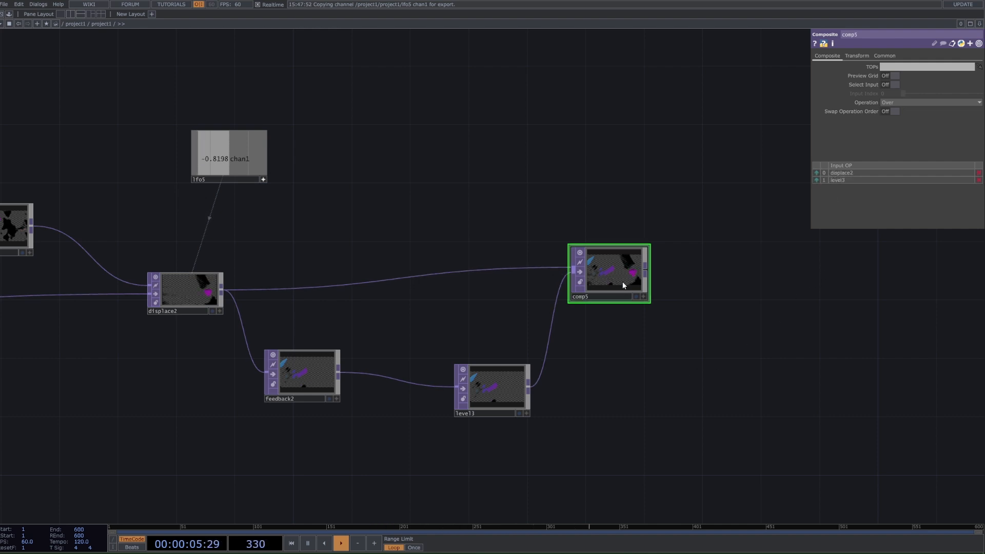
pyautogui.scroll(3, 620, 346)
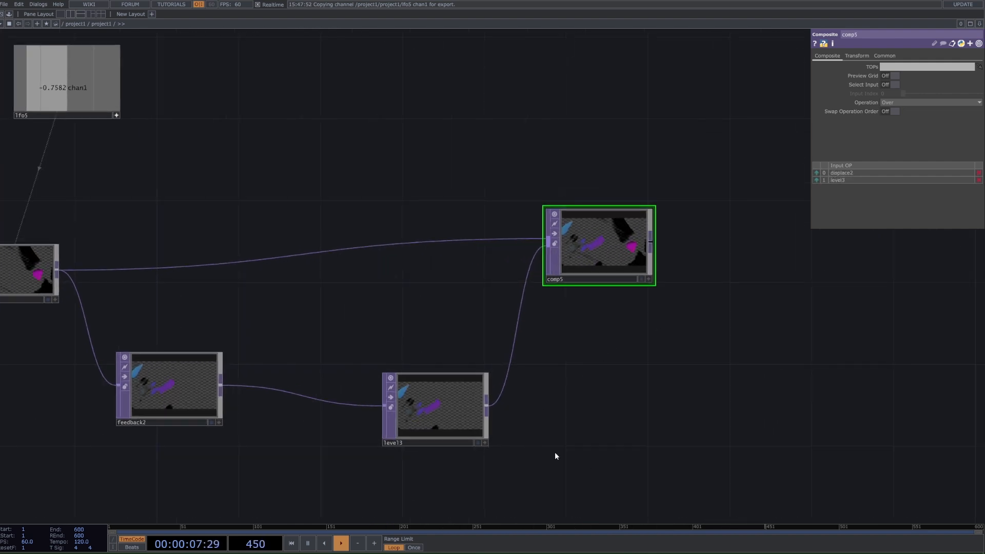
# Step: Compare with the original feedback loop and assign the new Composite as the new Feedback's Target TOP
pyautogui.scroll(-3, 577, 347)
pyautogui.scroll(-4, 585, 304)
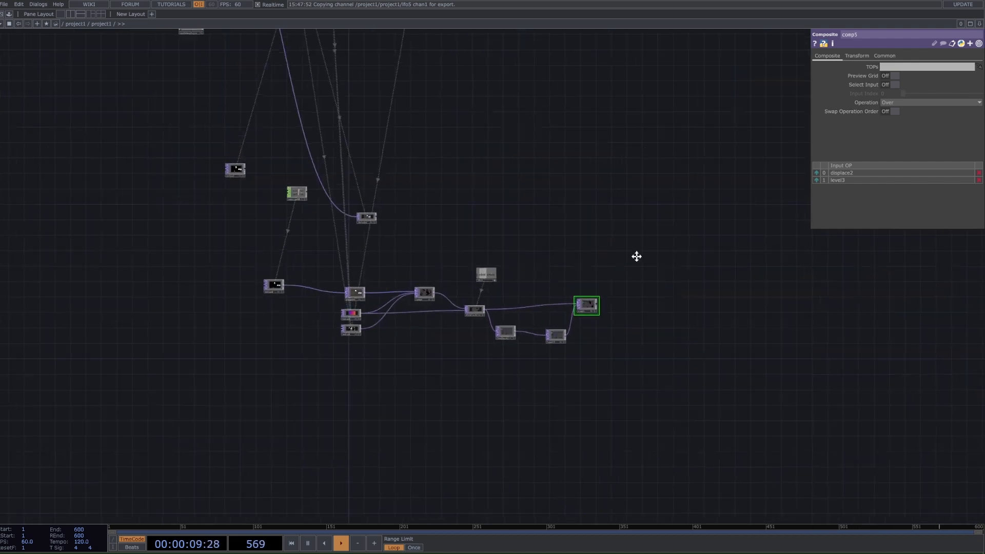
pyautogui.moveTo(636, 257); pyautogui.dragTo(615, 521)
pyautogui.moveTo(564, 423); pyautogui.dragTo(609, 246)
pyautogui.scroll(6, 558, 398)
pyautogui.scroll(3, 616, 244)
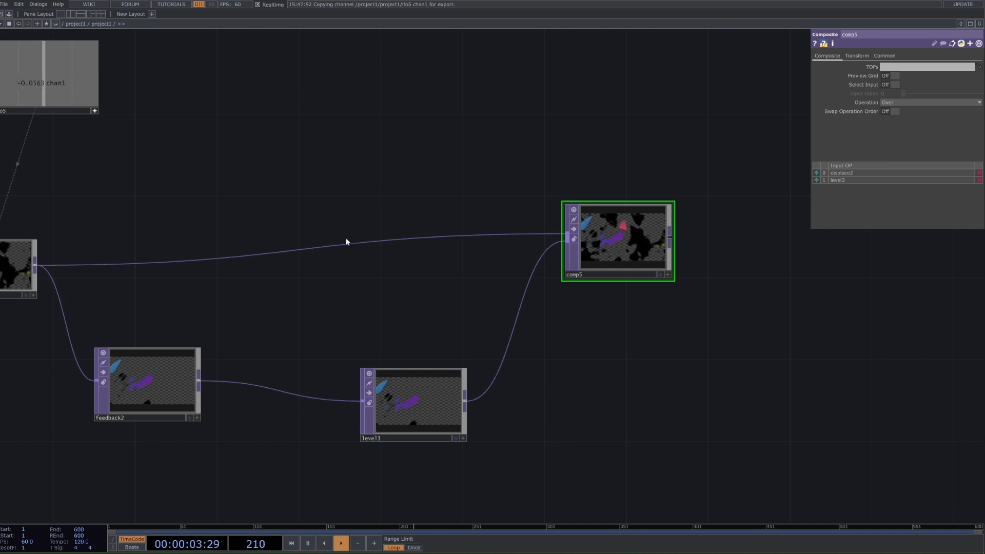
pyautogui.moveTo(625, 252); pyautogui.dragTo(135, 386)
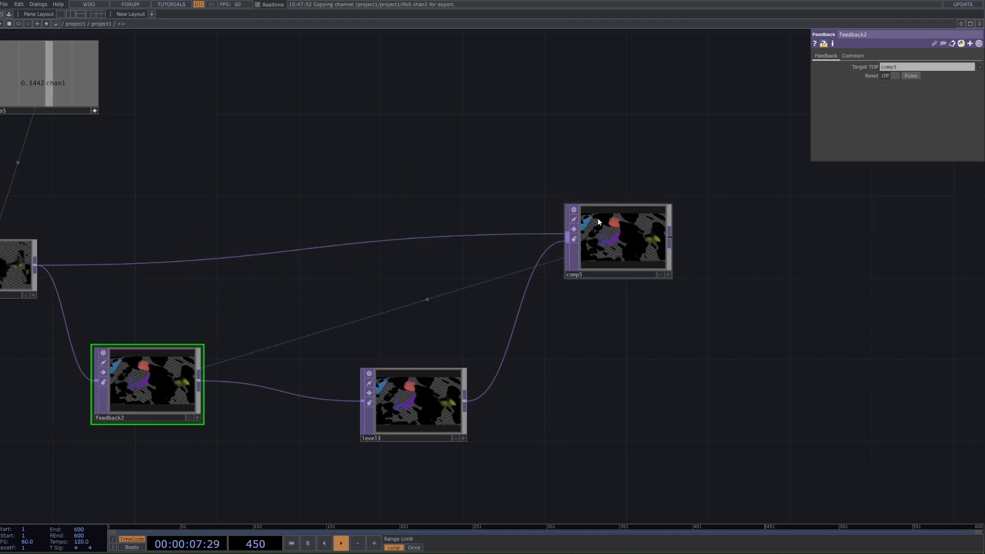
pyautogui.scroll(5, 411, 402)
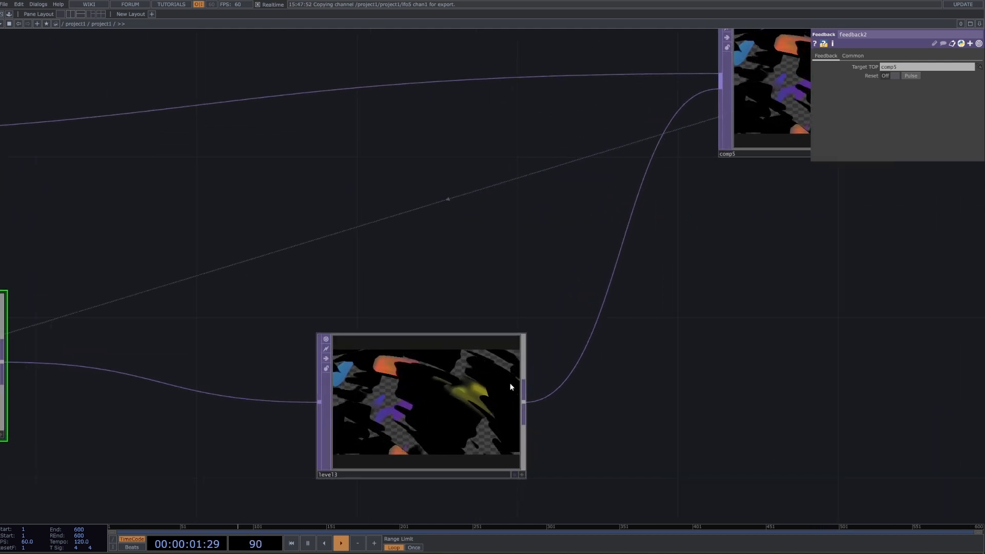
pyautogui.scroll(-5, 512, 385)
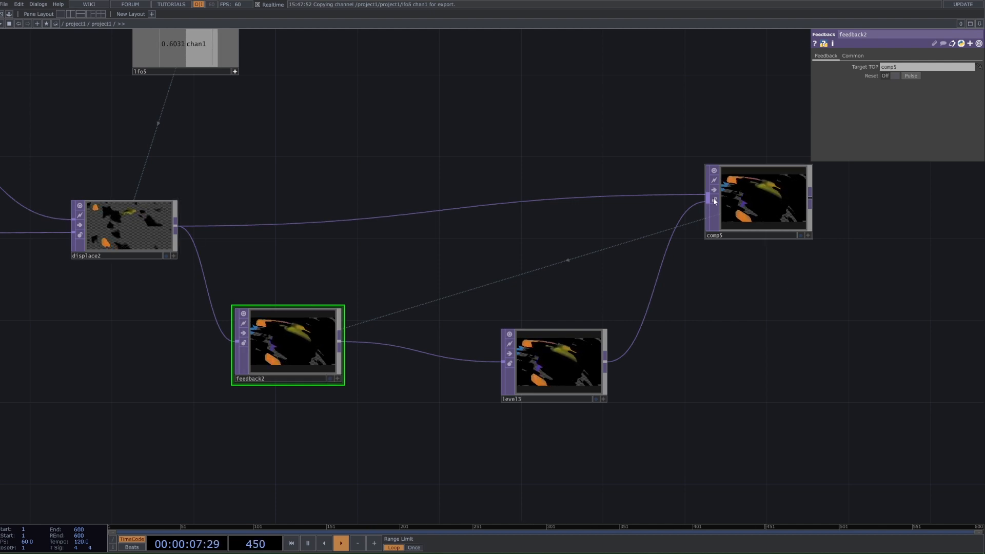
# Step: Show the new Level's Post settings and check the Opacity used by the original Level
pyautogui.click(561, 362)
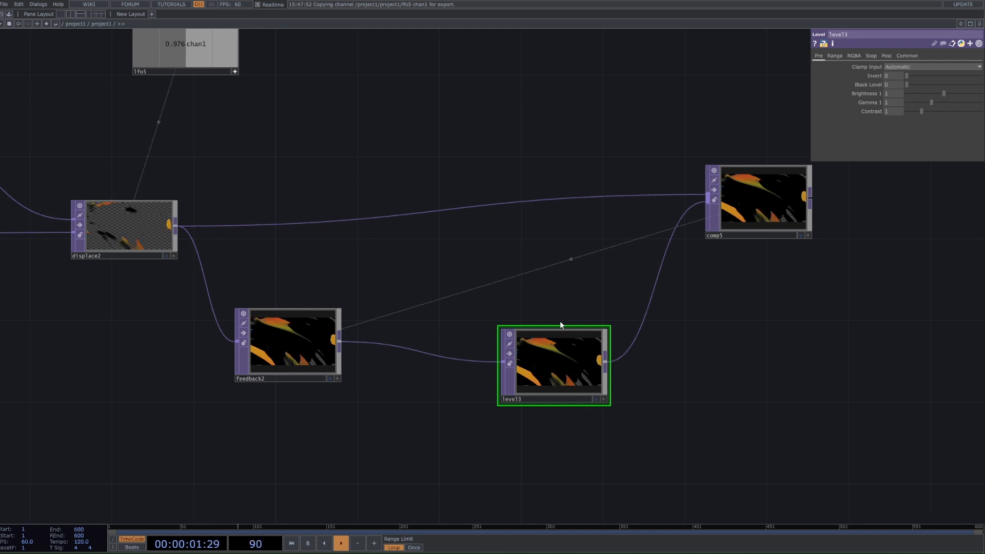
pyautogui.scroll(-5, 622, 365)
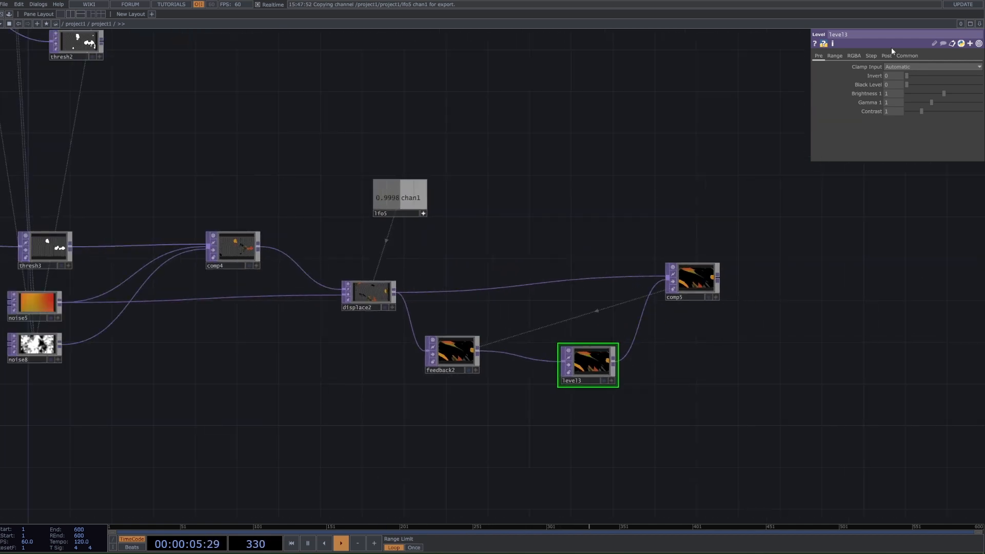
pyautogui.click(889, 57)
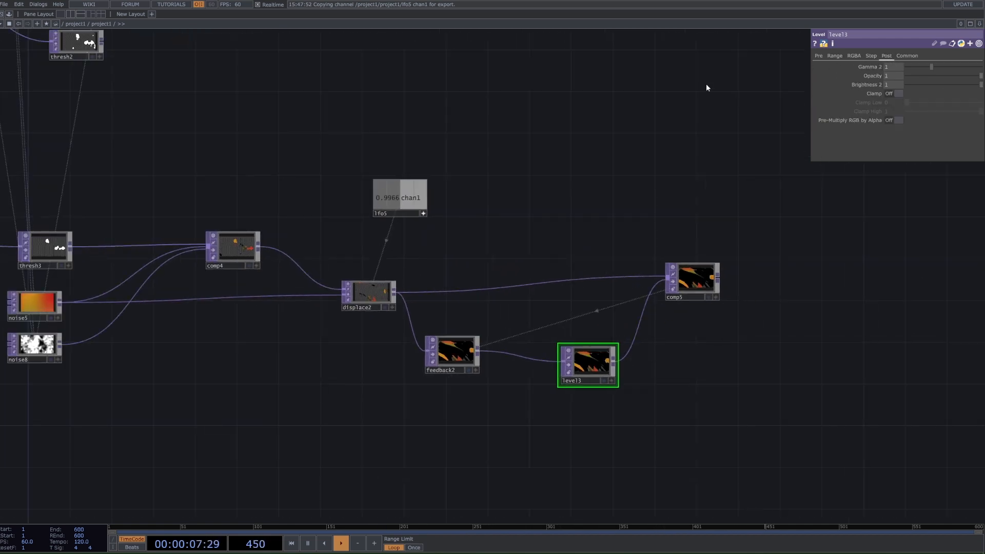
pyautogui.moveTo(705, 86); pyautogui.dragTo(689, 235)
pyautogui.moveTo(622, 38); pyautogui.dragTo(584, 226)
pyautogui.scroll(-7, 584, 208)
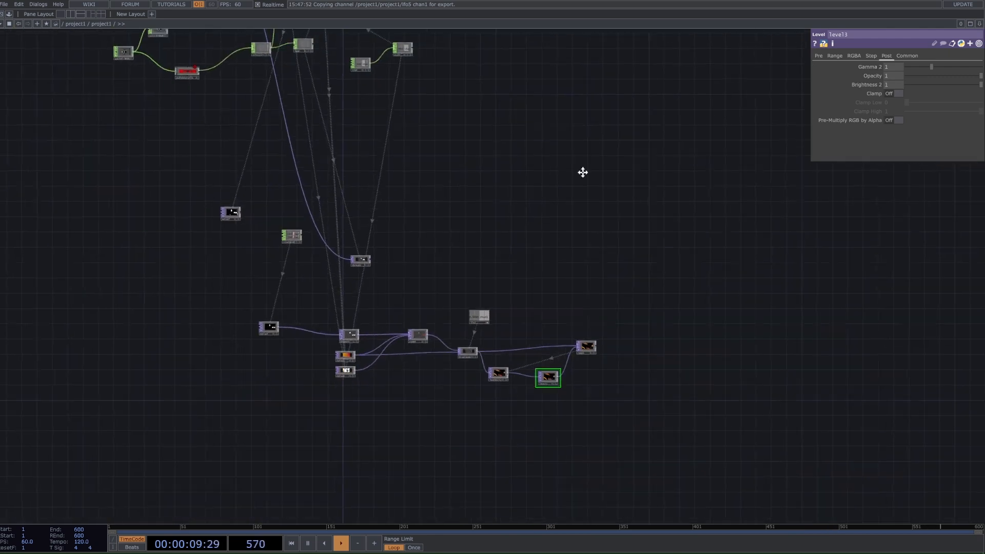
pyautogui.moveTo(583, 172); pyautogui.dragTo(575, 280)
pyautogui.moveTo(558, 70); pyautogui.dragTo(558, 93)
pyautogui.click(515, 85)
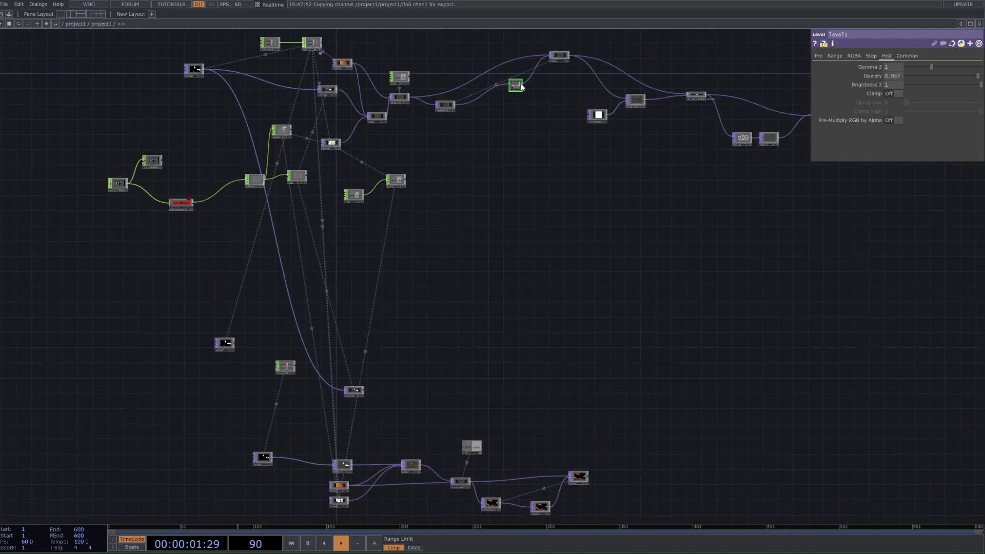
# Step: Set the new Level's Opacity to 0.95 and inspect the trails in its output
pyautogui.moveTo(694, 285); pyautogui.dragTo(647, 194)
pyautogui.click(491, 418)
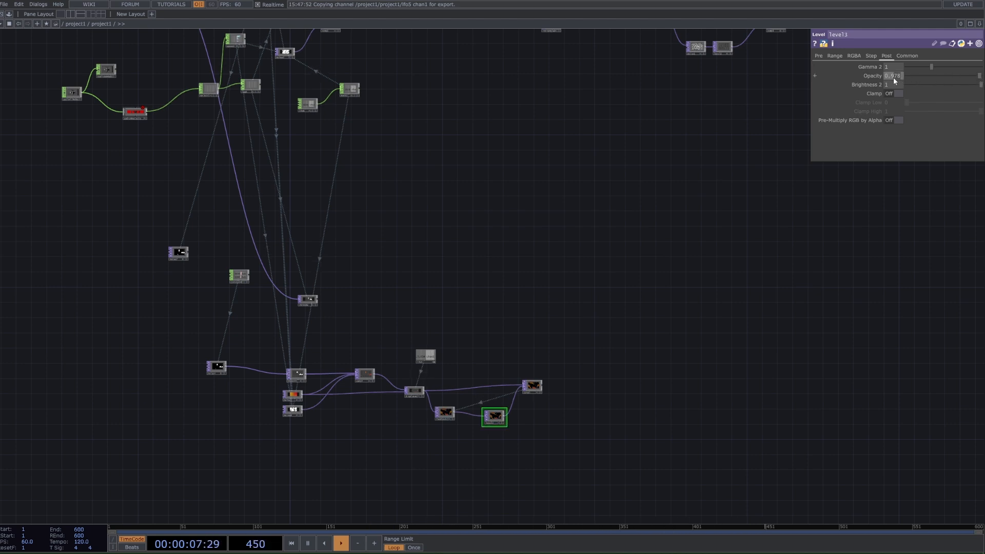
pyautogui.scroll(6, 506, 455)
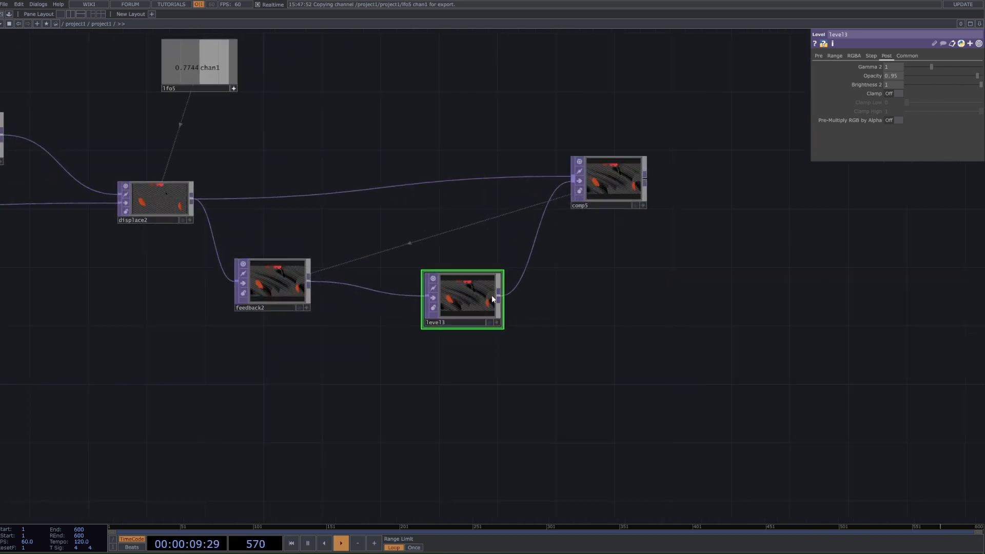
pyautogui.scroll(2, 492, 297)
pyautogui.scroll(4, 449, 298)
pyautogui.scroll(3, 449, 298)
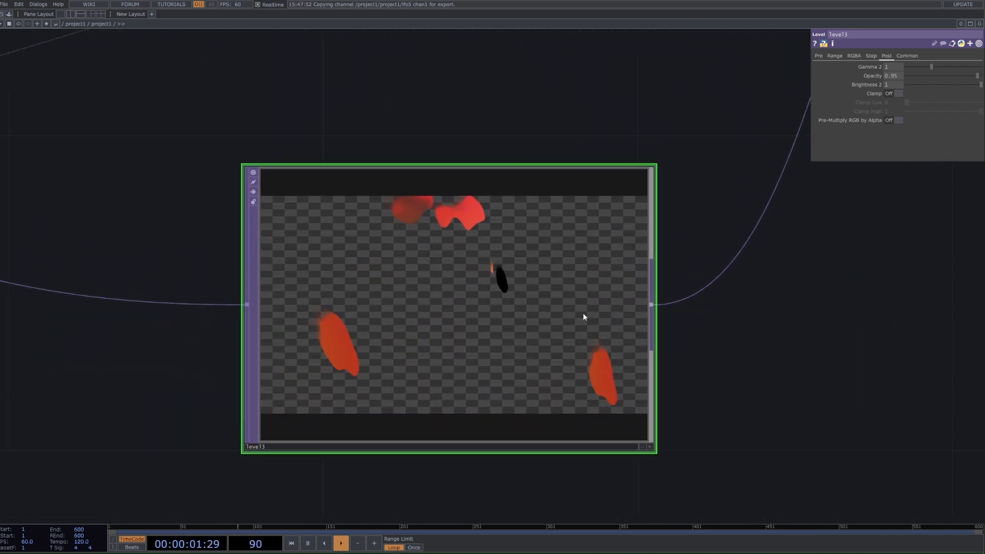
pyautogui.scroll(5, 475, 211)
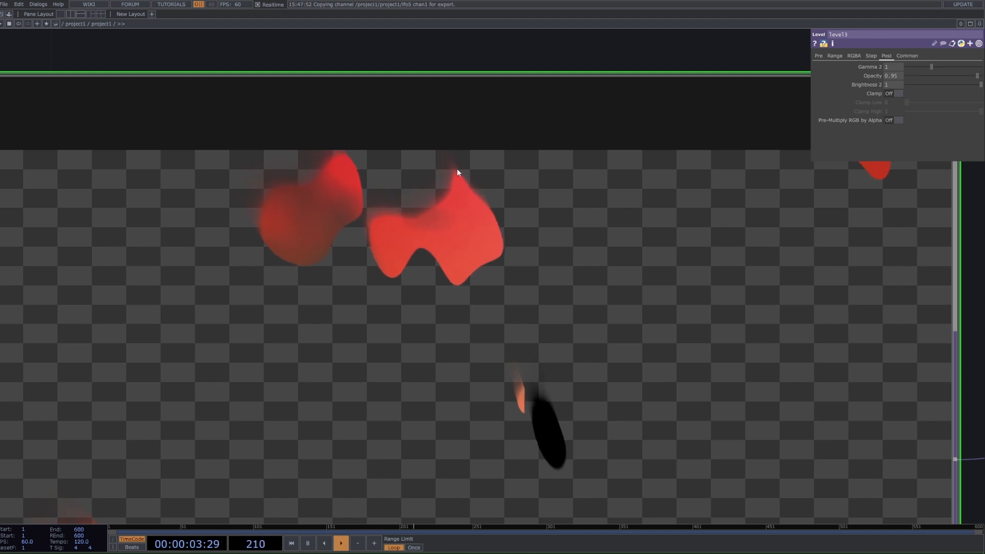
# Step: Set the new Level's Opacity to 0.99 and view the feedback loop's output
pyautogui.moveTo(900, 74); pyautogui.dragTo(895, 74)
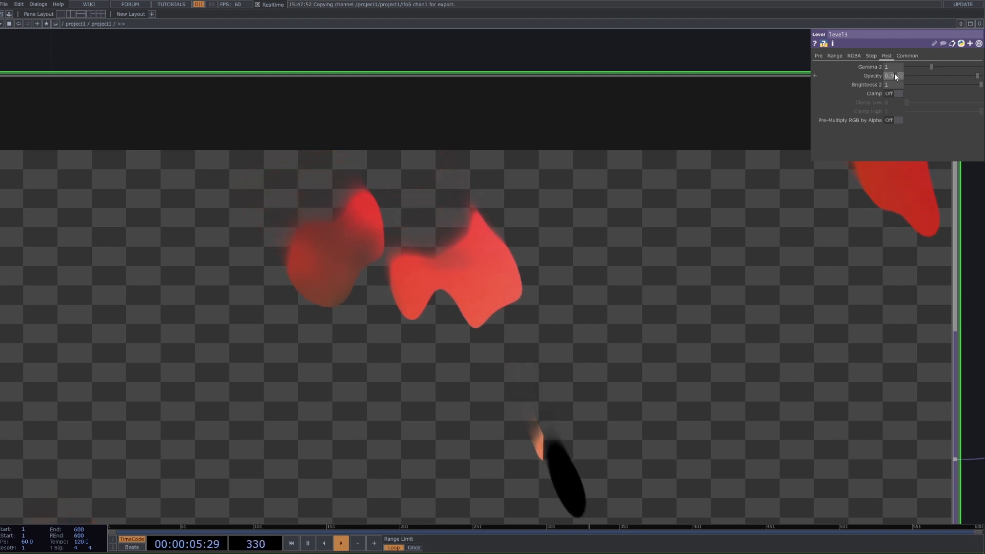
pyautogui.write('9')
pyautogui.press('Return')
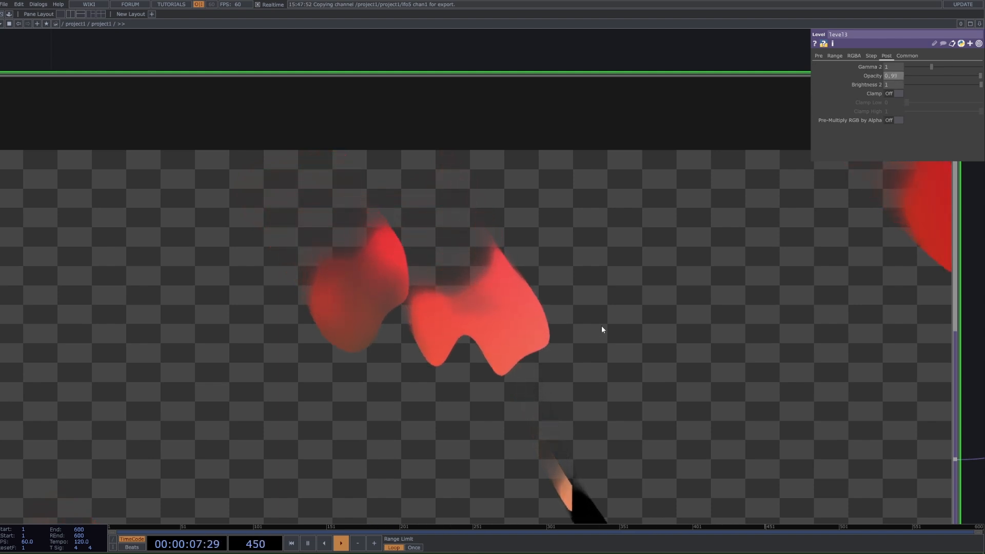
pyautogui.scroll(-2, 544, 335)
pyautogui.scroll(-6, 590, 328)
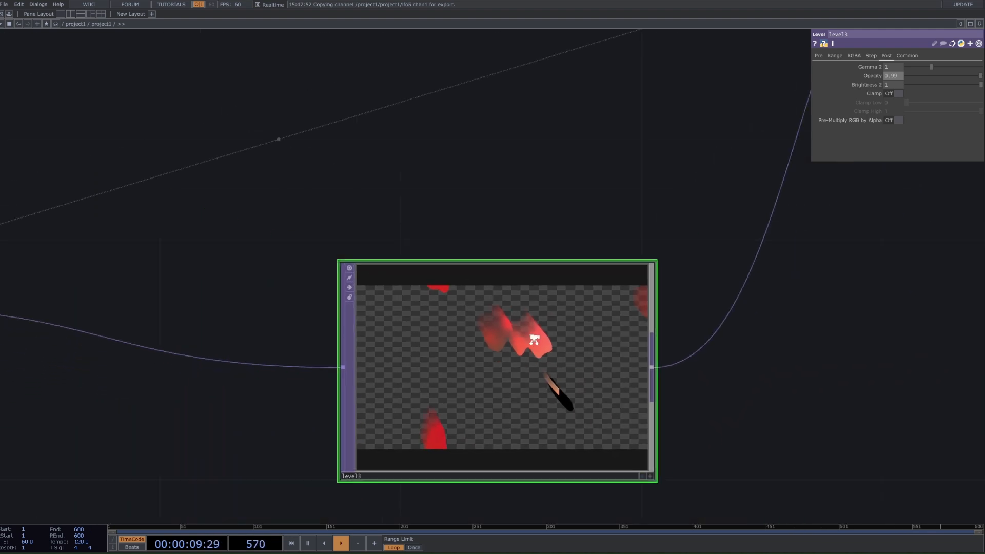
pyautogui.scroll(-4, 607, 365)
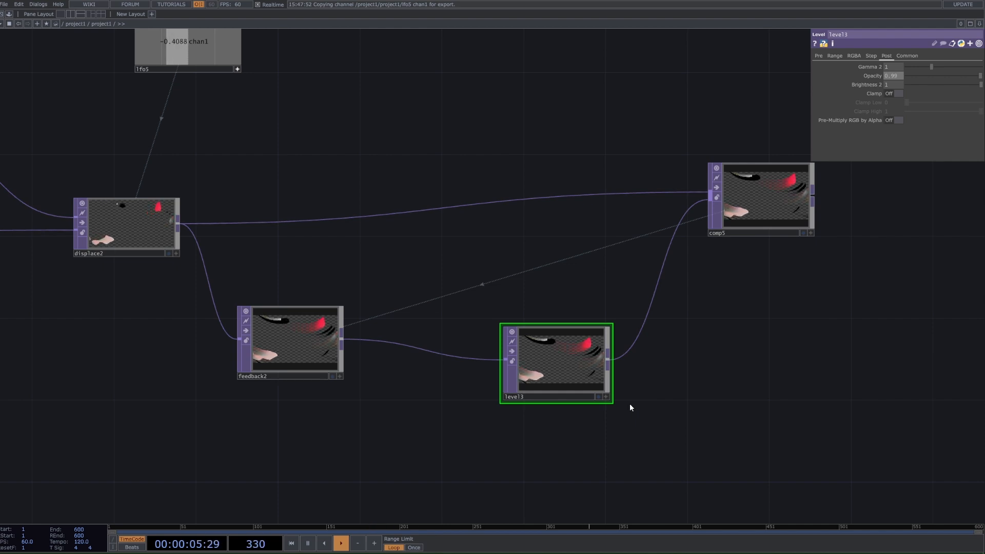
# Step: Examine the nodes that follow the Composite in the original network
pyautogui.scroll(-2, 630, 403)
pyautogui.scroll(-2, 718, 347)
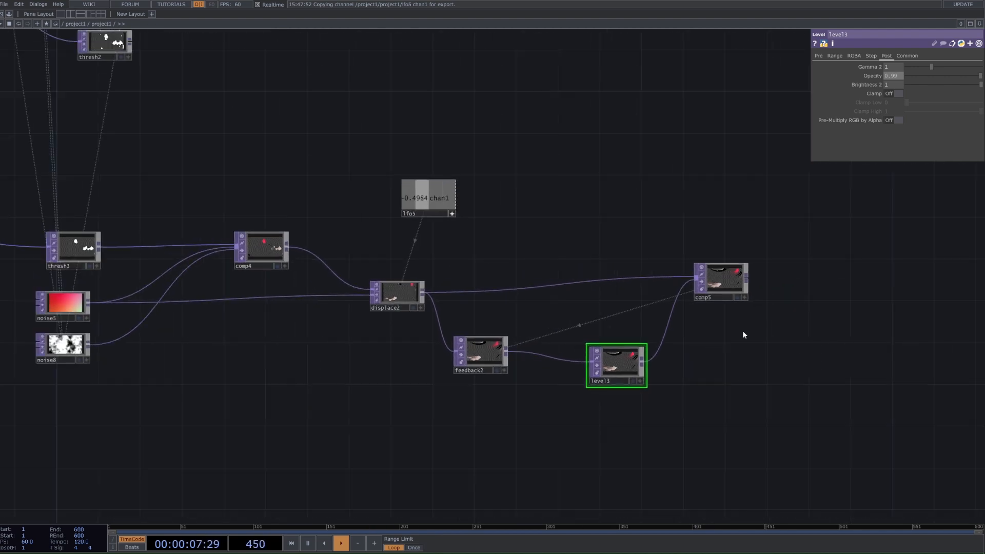
pyautogui.scroll(-3, 739, 336)
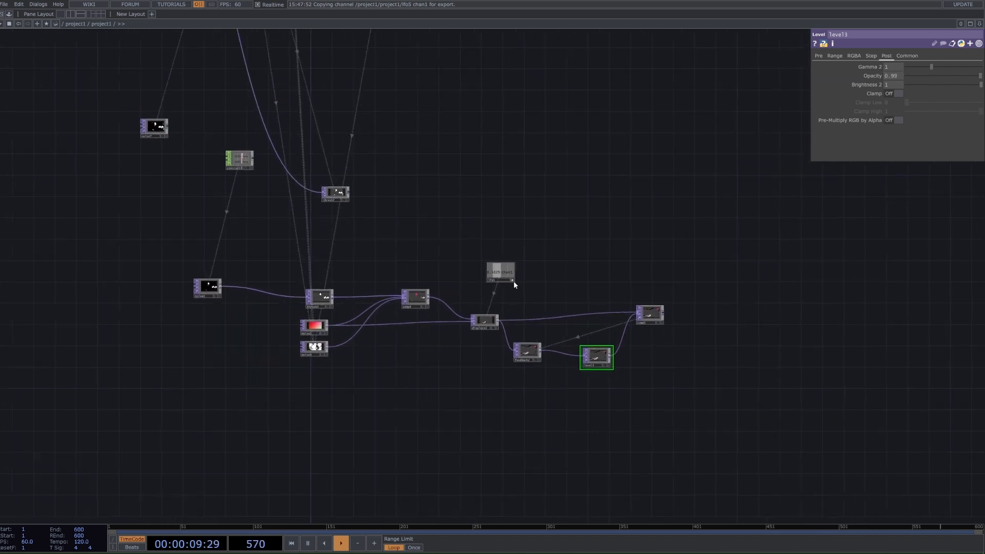
pyautogui.moveTo(565, 279); pyautogui.dragTo(467, 296)
pyautogui.scroll(-4, 569, 327)
pyautogui.moveTo(698, 123); pyautogui.dragTo(558, 313)
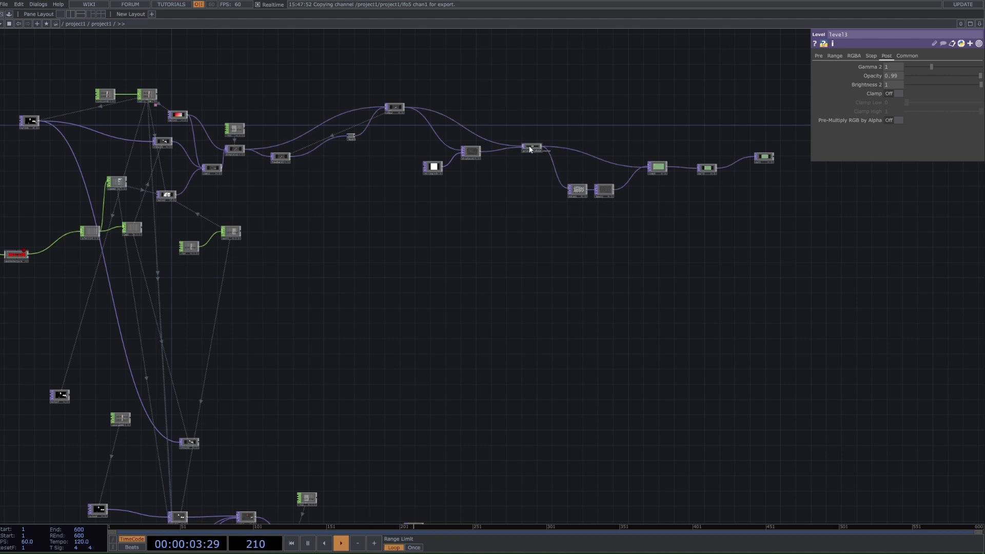
pyautogui.scroll(2, 529, 148)
pyautogui.moveTo(531, 155); pyautogui.dragTo(533, 164)
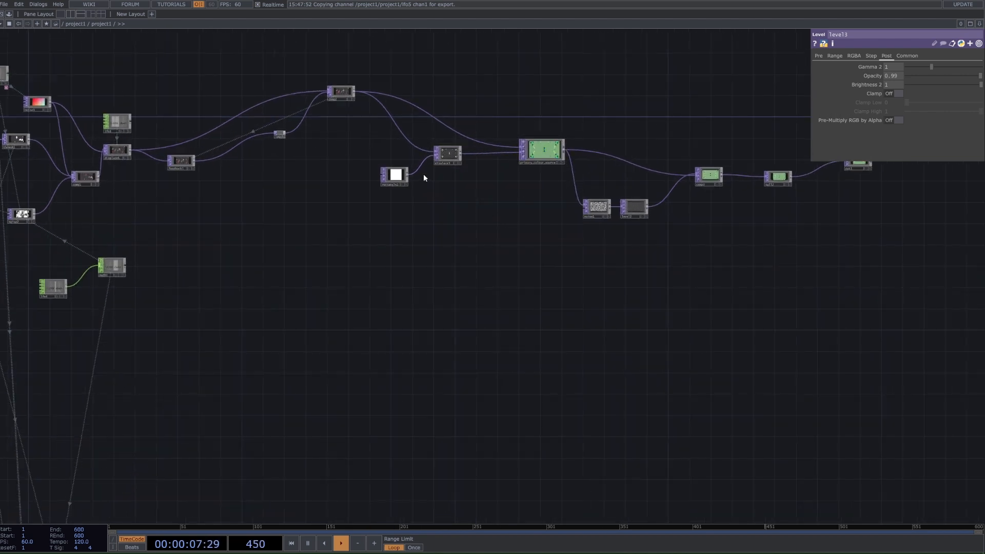
# Step: View the outputs of the primary colour source and the feedback loop's Composite in the original network
pyautogui.scroll(2, 556, 155)
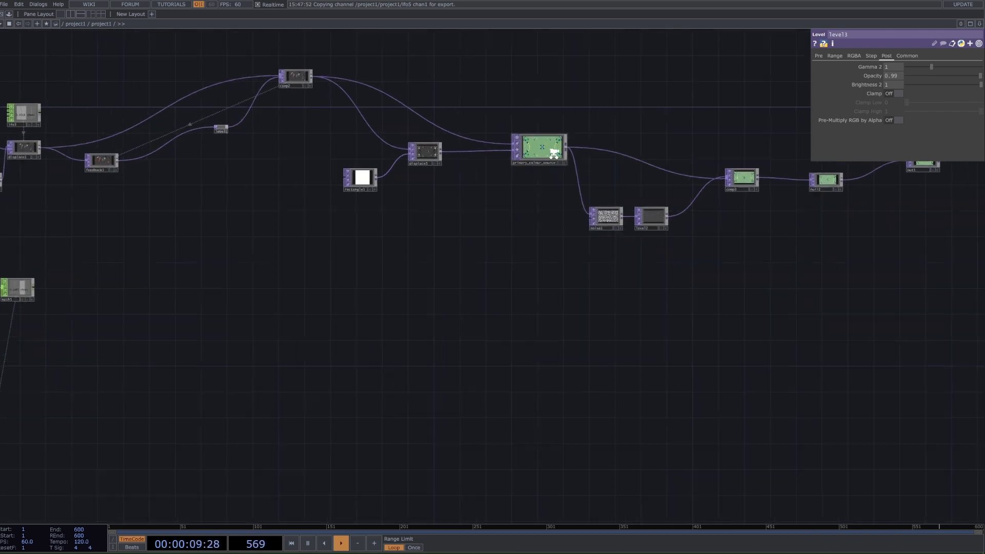
pyautogui.click(559, 162)
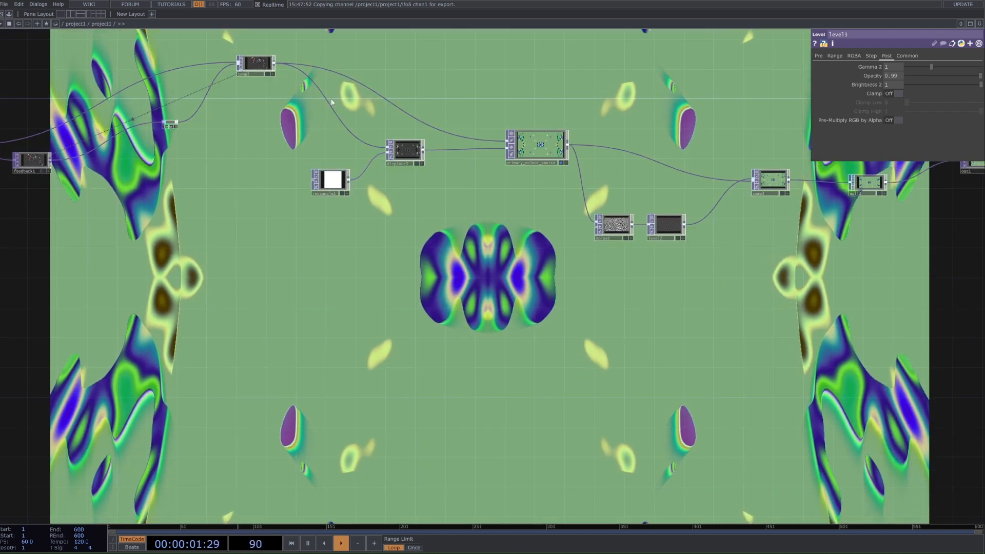
pyautogui.click(267, 75)
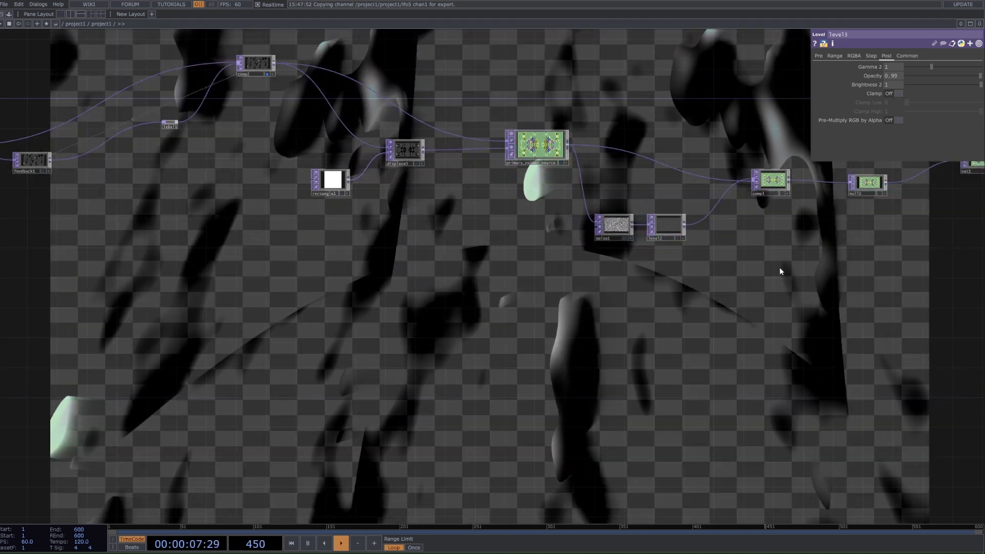
# Step: Set the Period of the noise8 node in the new network to 1.76 and try a different Exponent
pyautogui.scroll(-3, 700, 377)
pyautogui.scroll(-2, 448, 417)
pyautogui.moveTo(445, 417); pyautogui.dragTo(660, 204)
pyautogui.scroll(-2, 660, 205)
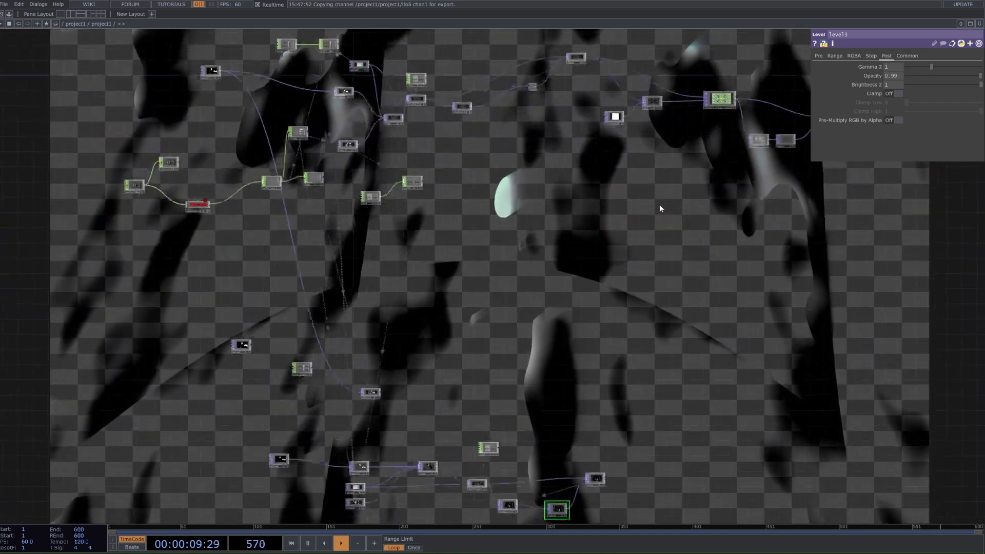
pyautogui.scroll(6, 415, 396)
pyautogui.scroll(4, 713, 268)
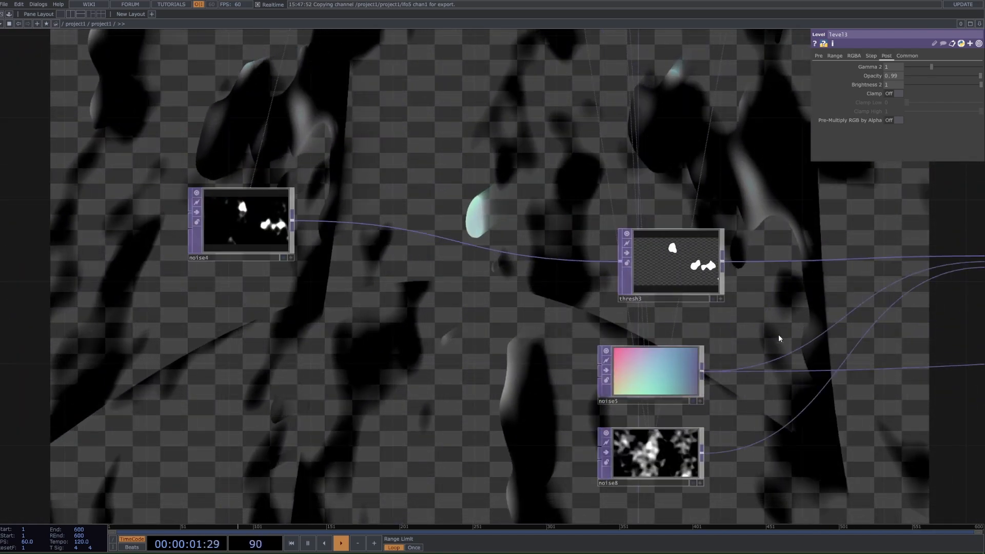
pyautogui.click(650, 454)
pyautogui.click(822, 55)
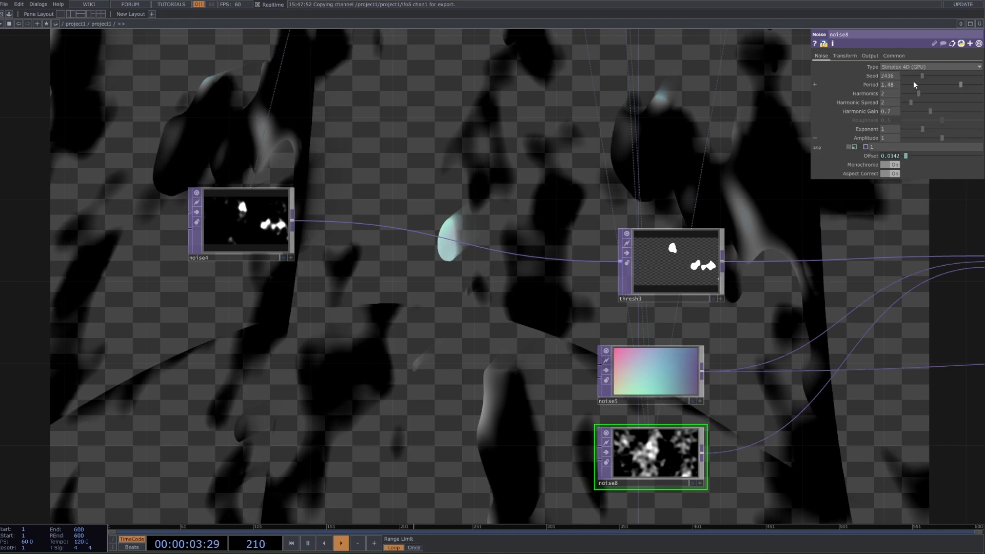
pyautogui.moveTo(960, 85)
pyautogui.mouseDown()
pyautogui.moveTo(899, 84)
pyautogui.moveTo(971, 86)
pyautogui.mouseUp()
pyautogui.moveTo(941, 130); pyautogui.dragTo(925, 130)
pyautogui.hotkey('ctrl', 'z')
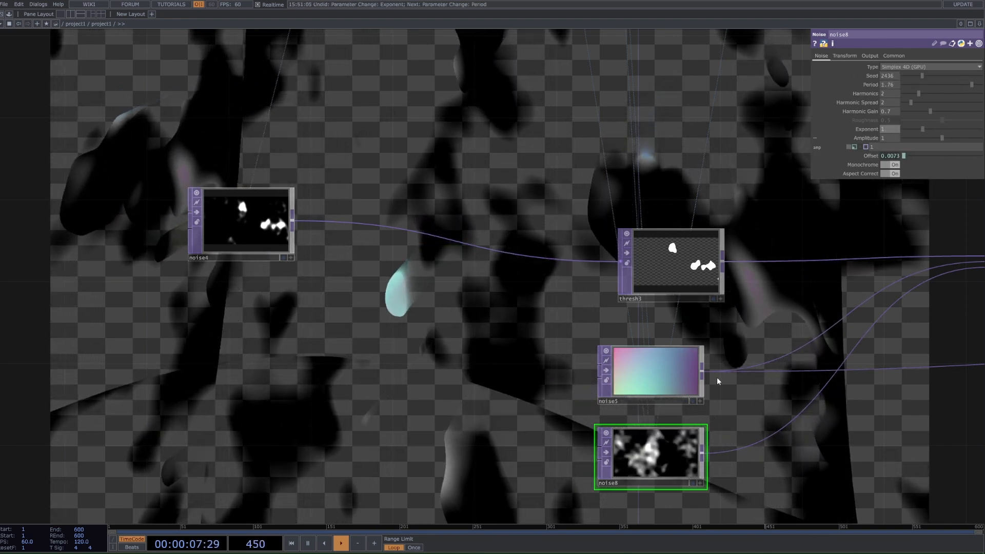
# Step: Try a different Period on the noise4 node and undo the change
pyautogui.click(667, 264)
pyautogui.click(235, 228)
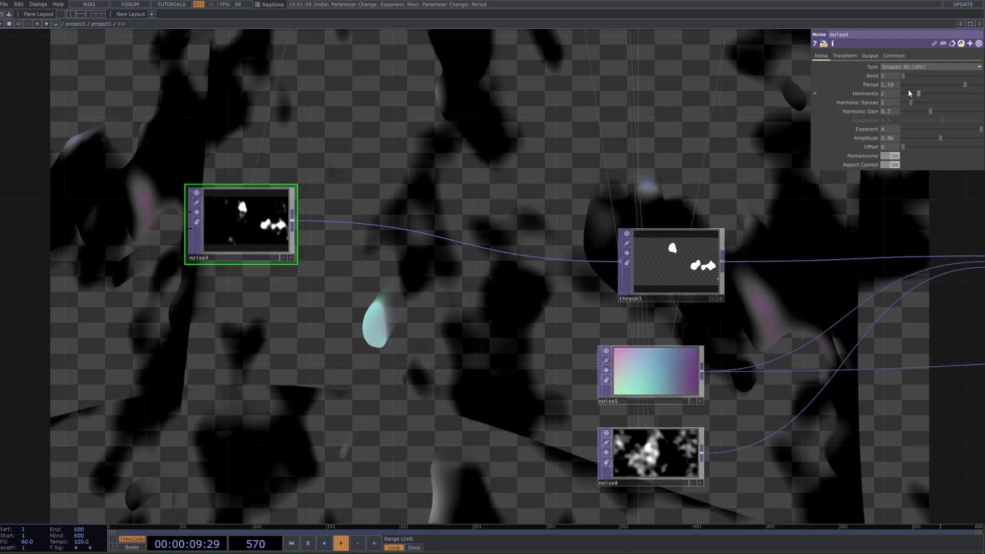
pyautogui.moveTo(908, 86)
pyautogui.mouseDown()
pyautogui.moveTo(919, 84)
pyautogui.moveTo(909, 85)
pyautogui.mouseUp()
pyautogui.scroll(-2, 563, 222)
pyautogui.moveTo(563, 222); pyautogui.dragTo(698, 256, button='middle')
pyautogui.hotkey('ctrl', 'z')
# Step: Hide the original Composite's background display and show the output of the new network's final Composite instead
pyautogui.moveTo(539, 233)
pyautogui.mouseDown(button='middle')
pyautogui.moveTo(620, 259)
pyautogui.moveTo(550, 234)
pyautogui.mouseUp(button='middle')
pyautogui.scroll(5, 445, 215)
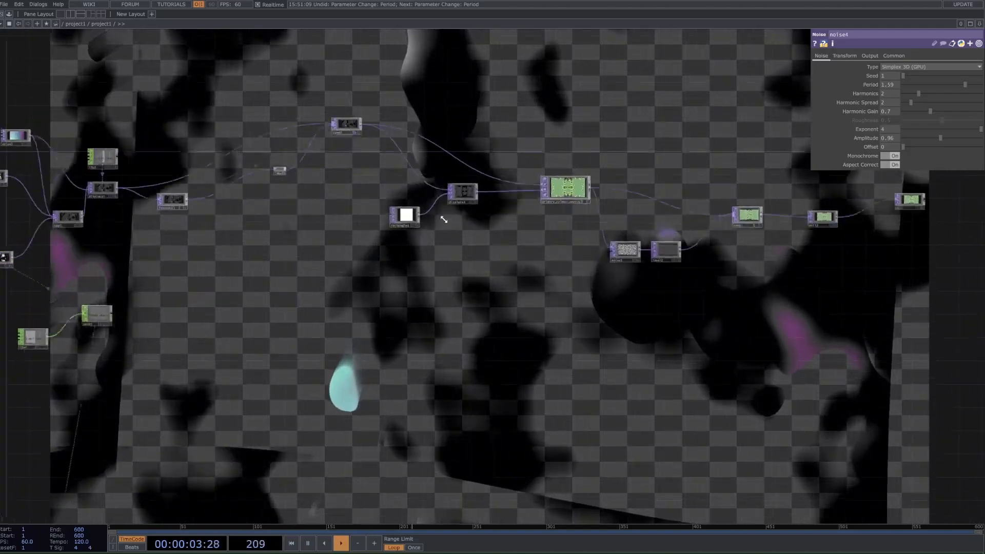
pyautogui.click(338, 104)
pyautogui.scroll(-5, 367, 397)
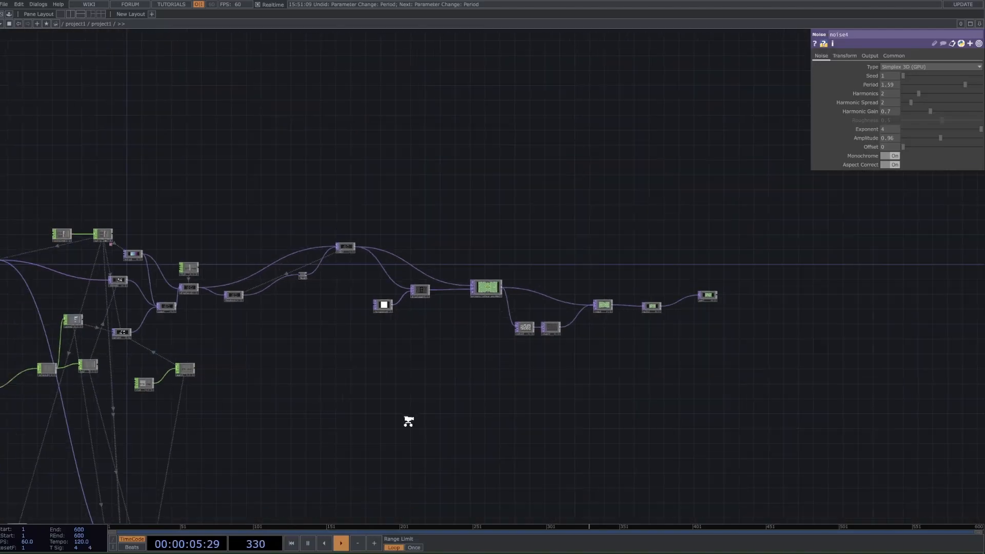
pyautogui.moveTo(407, 420); pyautogui.dragTo(318, 154)
pyautogui.scroll(4, 349, 367)
pyautogui.click(302, 335)
pyautogui.moveTo(265, 241); pyautogui.dragTo(660, 238)
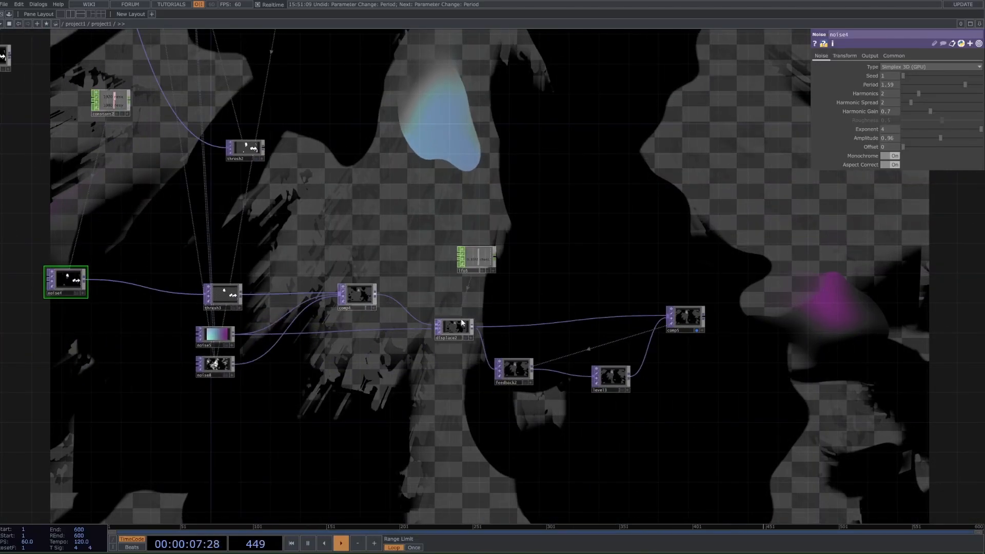
pyautogui.moveTo(384, 369); pyautogui.dragTo(491, 370)
# Step: Try different Exponent and Amplitude values on the noise8 node and undo both changes
pyautogui.click(323, 365)
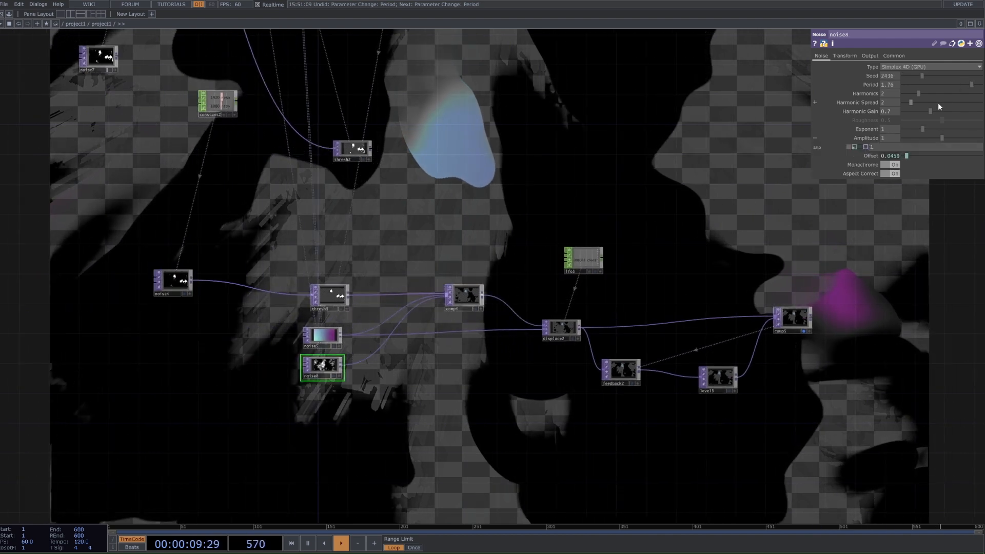
pyautogui.moveTo(922, 129); pyautogui.dragTo(947, 134)
pyautogui.hotkey('ctrl', 'z')
# Step: Try different Harmonics and Exponent values on the noise4 node and undo the changes
pyautogui.hotkey('ctrl', 'z')
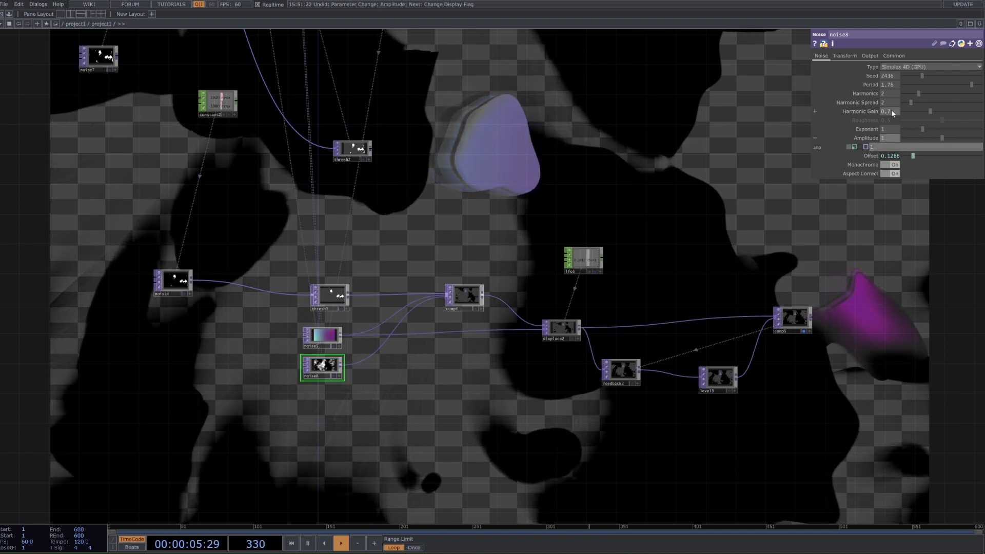
pyautogui.click(180, 284)
pyautogui.click(934, 93)
pyautogui.moveTo(936, 95); pyautogui.dragTo(955, 98)
pyautogui.hotkey('ctrl', 'z')
pyautogui.hotkey('ctrl', 'z')
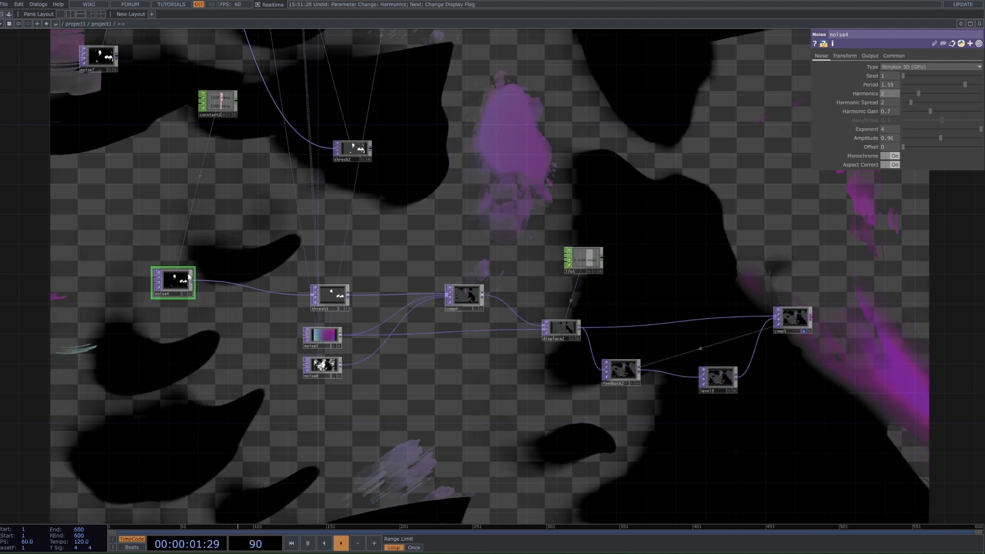
pyautogui.moveTo(949, 135); pyautogui.dragTo(928, 130)
pyautogui.hotkey('ctrl', 'z')
pyautogui.hotkey('ctrl', 'z')
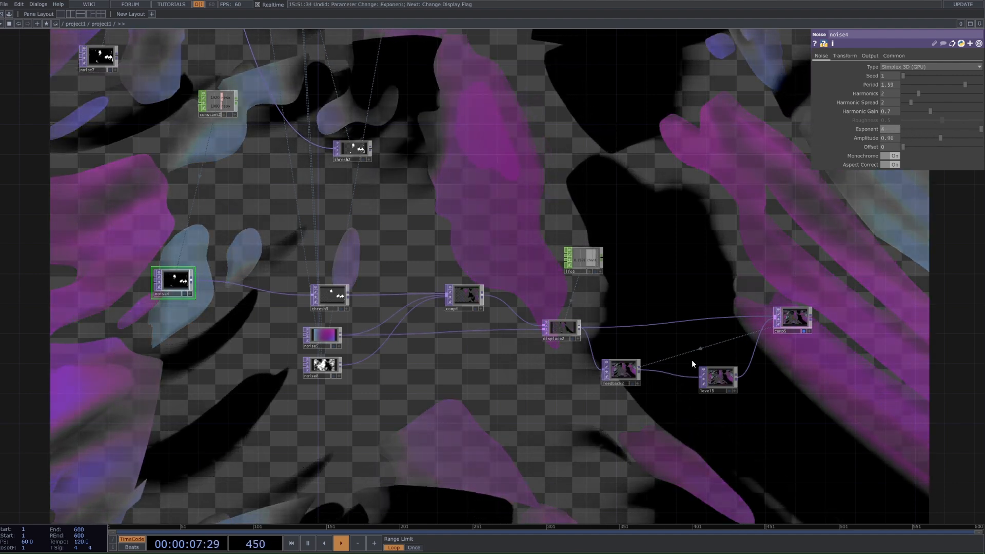
# Step: Set the new Level's Opacity to 0.97 and turn off the new Composite's background display
pyautogui.click(718, 377)
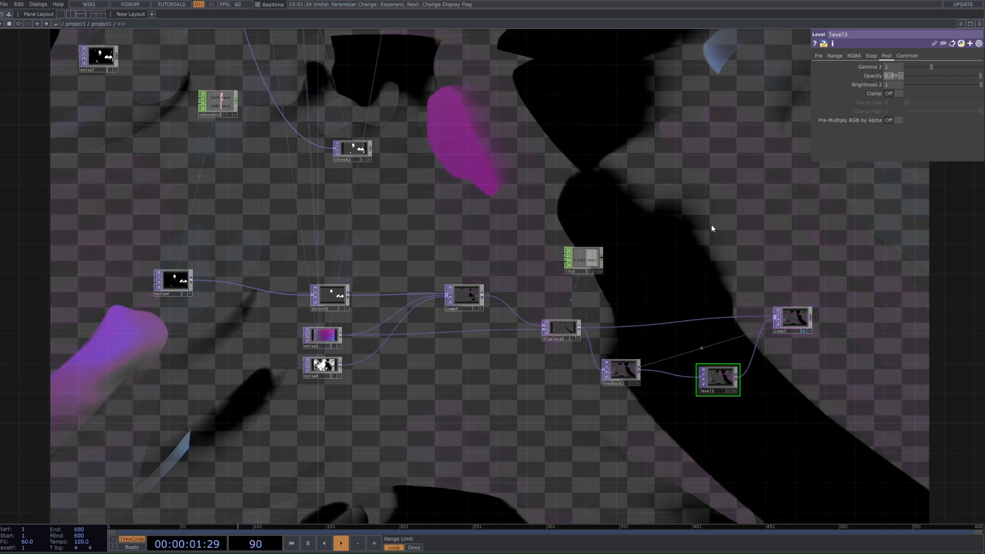
pyautogui.scroll(-2, 742, 239)
pyautogui.scroll(-4, 736, 210)
pyautogui.moveTo(762, 146); pyautogui.dragTo(664, 299)
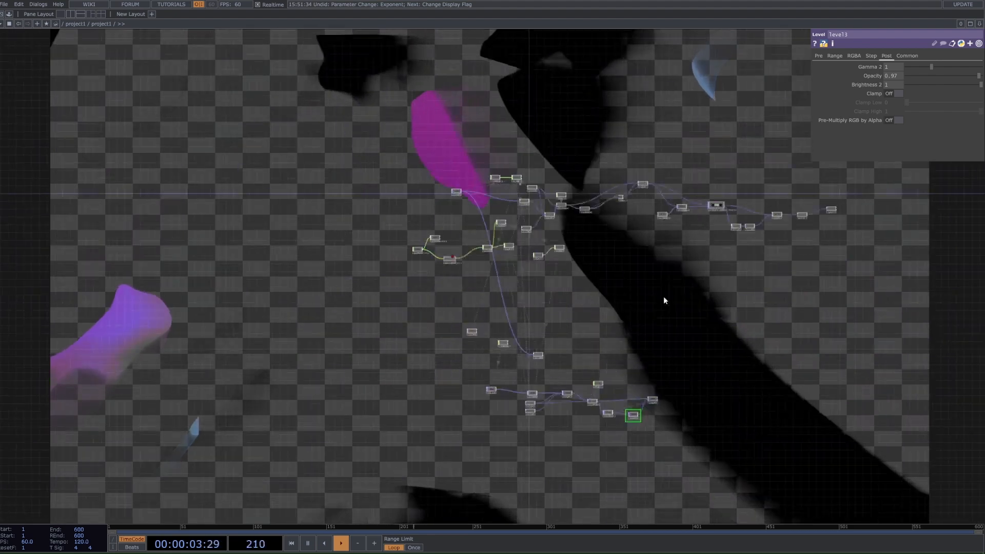
pyautogui.scroll(3, 676, 266)
pyautogui.moveTo(676, 265); pyautogui.dragTo(575, 223)
pyautogui.scroll(1, 575, 223)
pyautogui.scroll(-3, 553, 405)
pyautogui.moveTo(553, 452); pyautogui.dragTo(540, 362)
pyautogui.scroll(4, 513, 442)
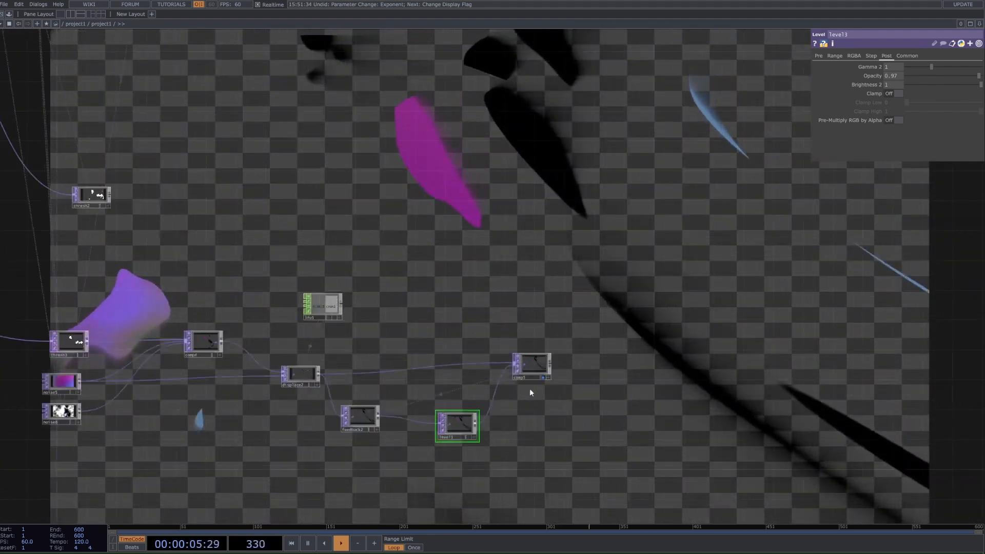
pyautogui.click(548, 376)
# Step: Copy the original Rectangle, Displace and primary colour source nodes and paste them near the new feedback loop
pyautogui.scroll(-3, 559, 346)
pyautogui.scroll(-2, 625, 274)
pyautogui.moveTo(620, 210); pyautogui.dragTo(617, 394)
pyautogui.scroll(5, 592, 232)
pyautogui.moveTo(744, 147); pyautogui.dragTo(549, 242, button='right')
pyautogui.hotkey('ctrl', 'c')
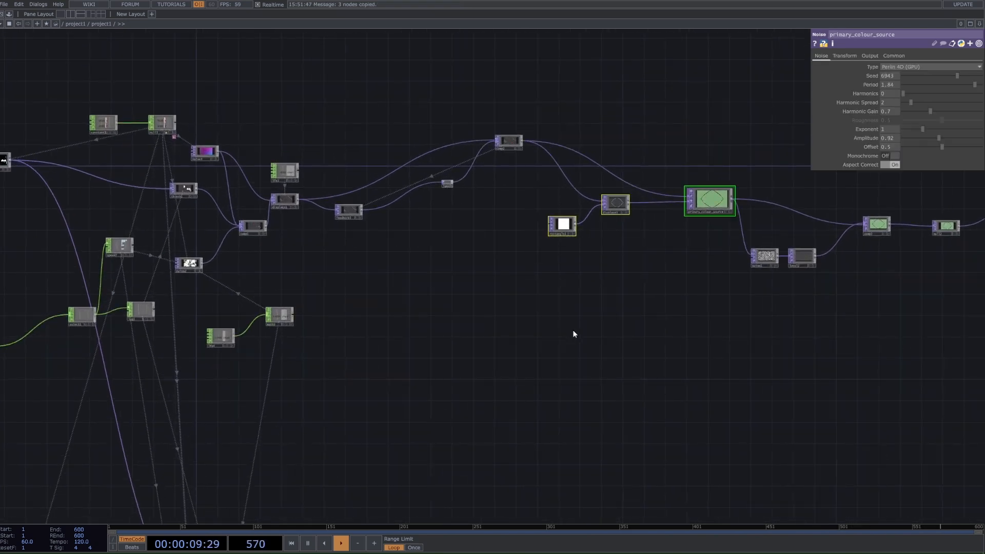
pyautogui.moveTo(595, 451); pyautogui.dragTo(536, 227)
pyautogui.moveTo(584, 419); pyautogui.dragTo(559, 307)
pyautogui.hotkey('ctrl', 'v')
pyautogui.scroll(3, 547, 376)
pyautogui.scroll(2, 554, 379)
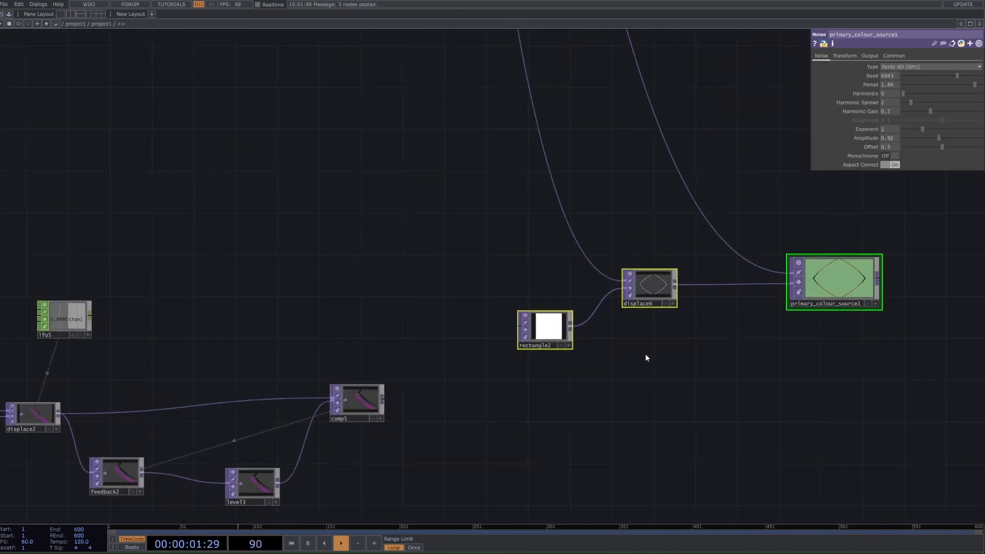
# Step: Move the three pasted nodes clear of the new Composite to make room for further nodes
pyautogui.moveTo(504, 440); pyautogui.dragTo(537, 388)
pyautogui.moveTo(593, 270); pyautogui.dragTo(583, 353)
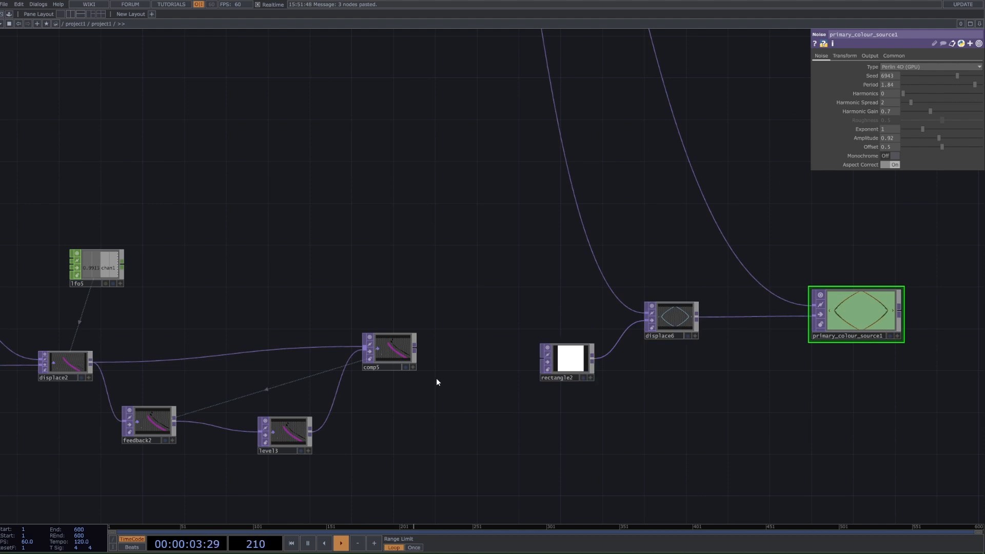
pyautogui.rightClick(416, 345)
pyautogui.click(506, 177)
pyautogui.moveTo(487, 291); pyautogui.dragTo(948, 417, button='right')
pyautogui.moveTo(581, 372); pyautogui.dragTo(592, 152)
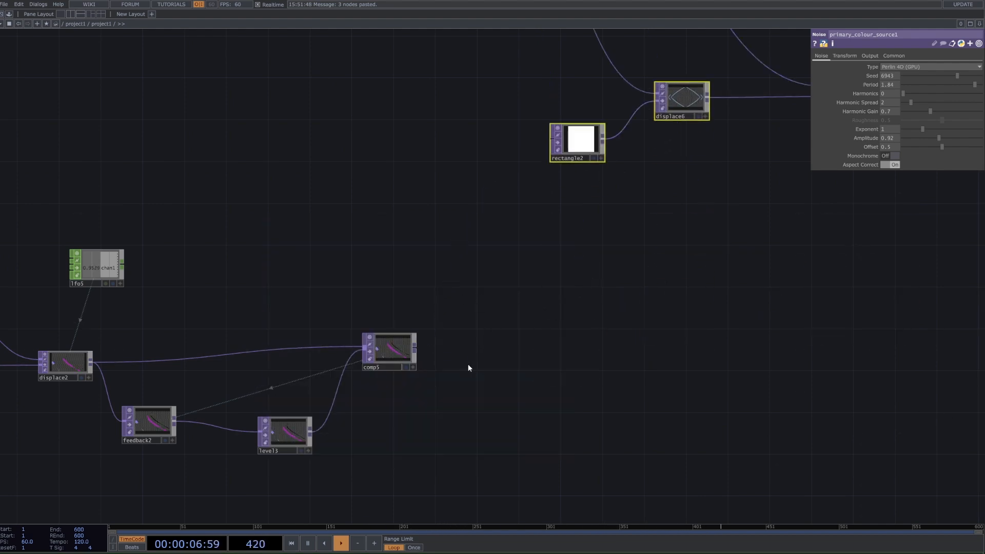
# Step: Add a Displace TOP connected to the output of the new feedback loop's Composite
pyautogui.rightClick(416, 346)
pyautogui.write('dis')
pyautogui.click(279, 427)
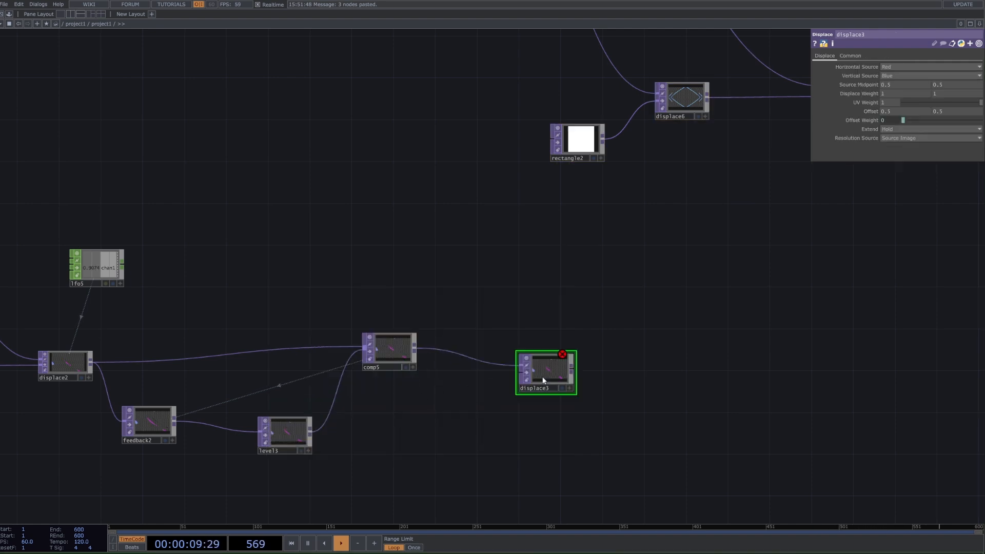
# Step: Check the pasted Displace's settings and set the new Displace's Extend to Mirror and both Displace Weights to 0.5
pyautogui.click(697, 107)
pyautogui.click(679, 109)
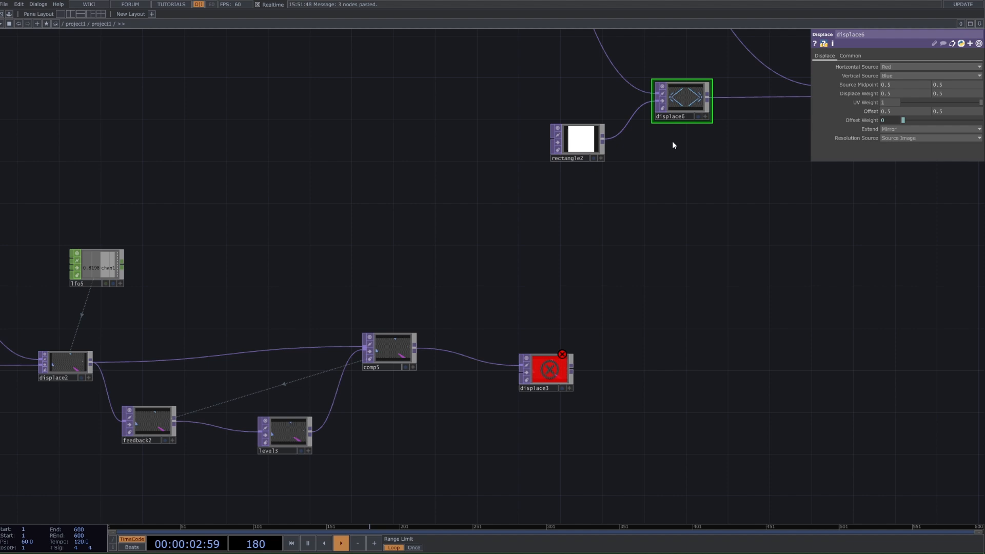
pyautogui.click(567, 379)
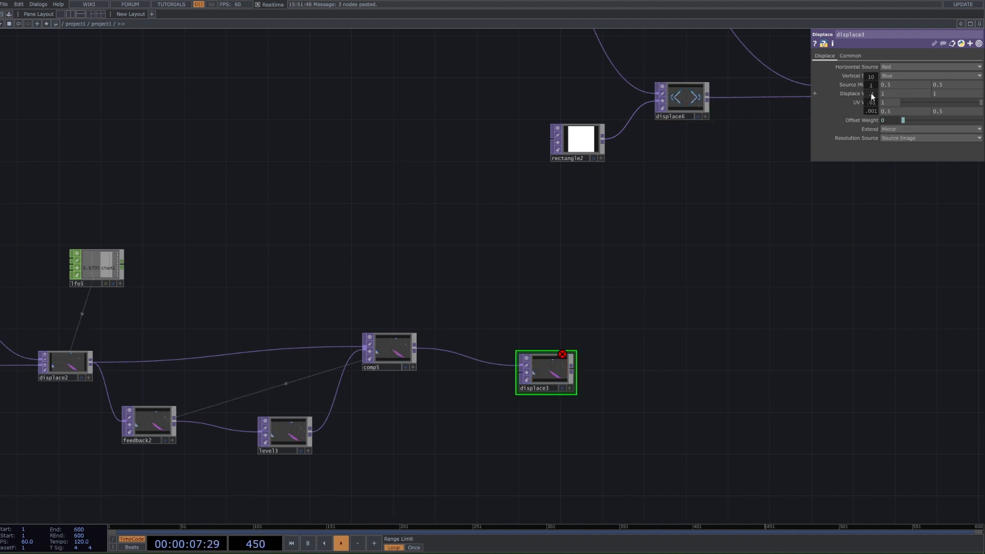
pyautogui.moveTo(870, 94); pyautogui.dragTo(868, 79)
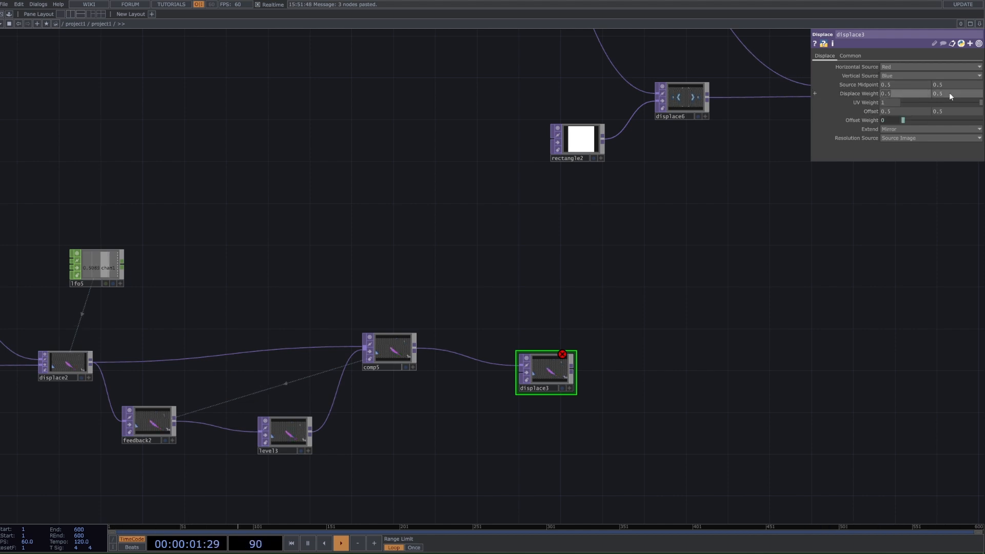
pyautogui.scroll(4, 528, 399)
pyautogui.scroll(-4, 566, 364)
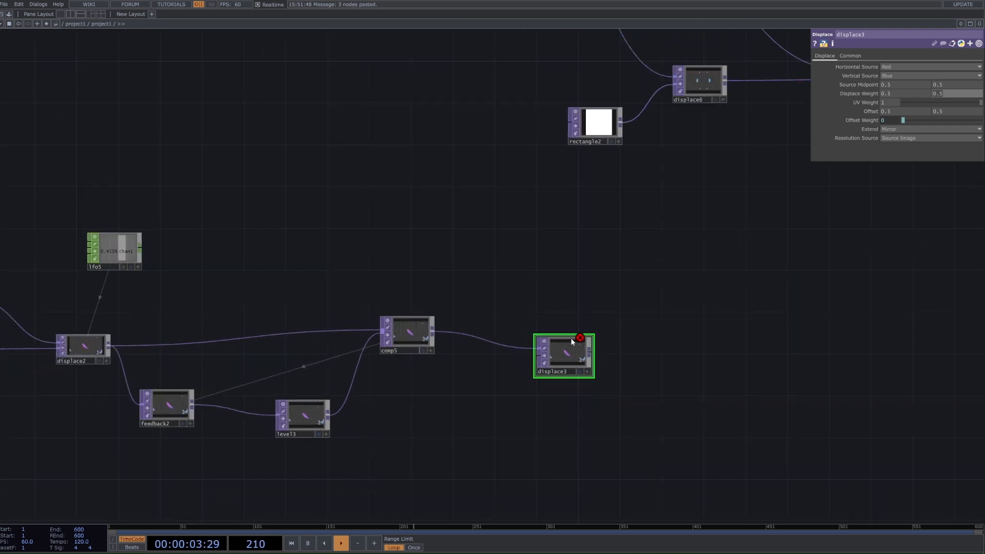
pyautogui.scroll(4, 573, 341)
pyautogui.scroll(2, 591, 360)
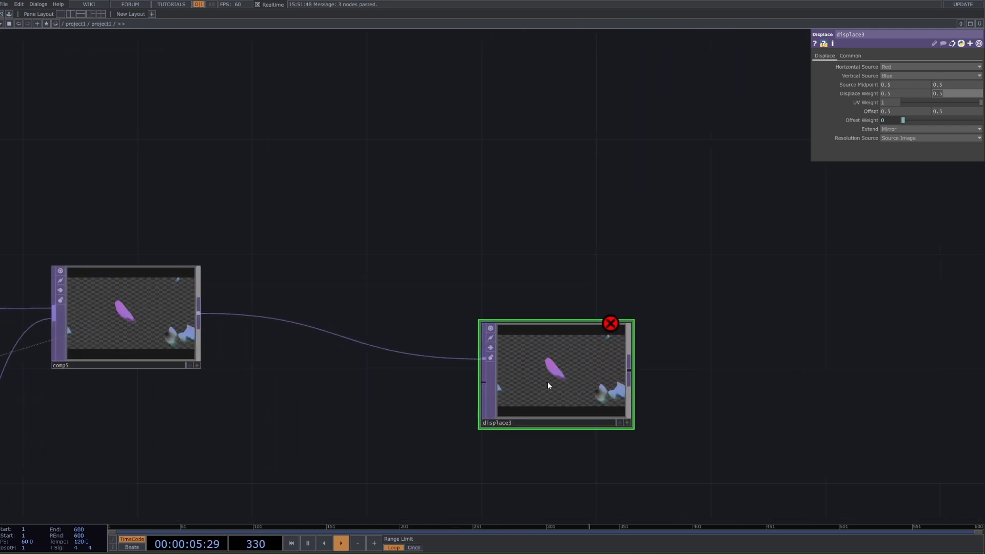
pyautogui.scroll(-2, 595, 362)
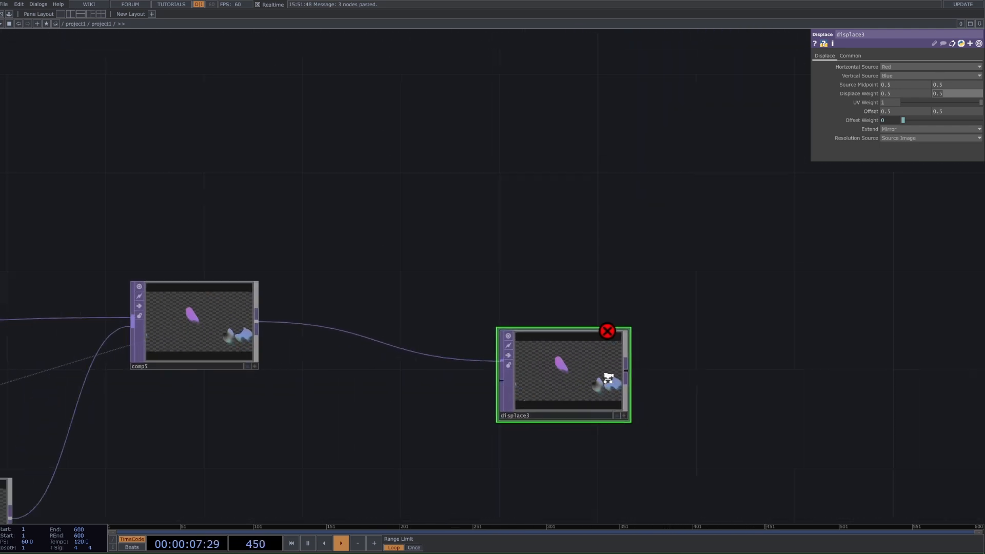
pyautogui.scroll(-2, 804, 263)
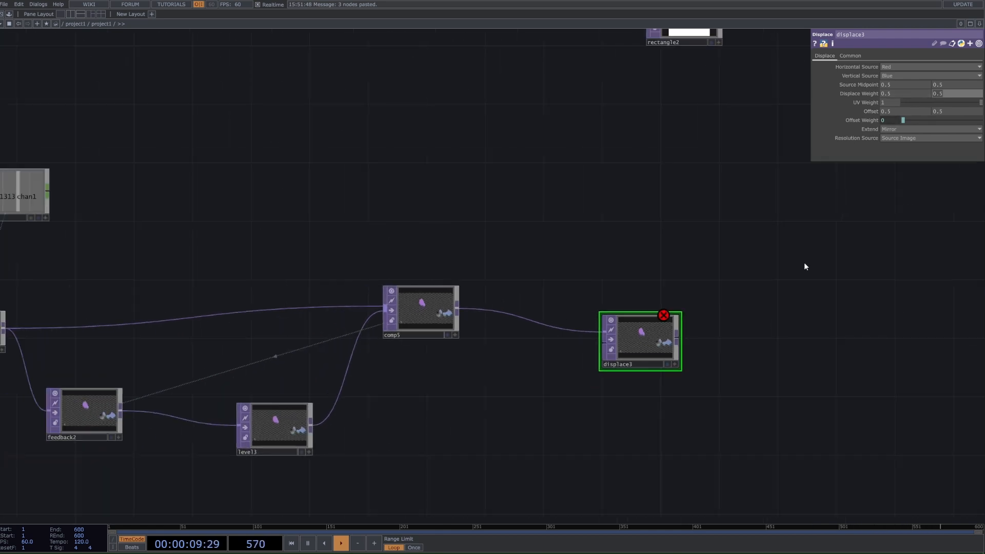
# Step: Add a Rectangle TOP sized 1.1 by 1.1, connect it to the new Displace's second input, and inspect the mirrored output
pyautogui.press('Tab')
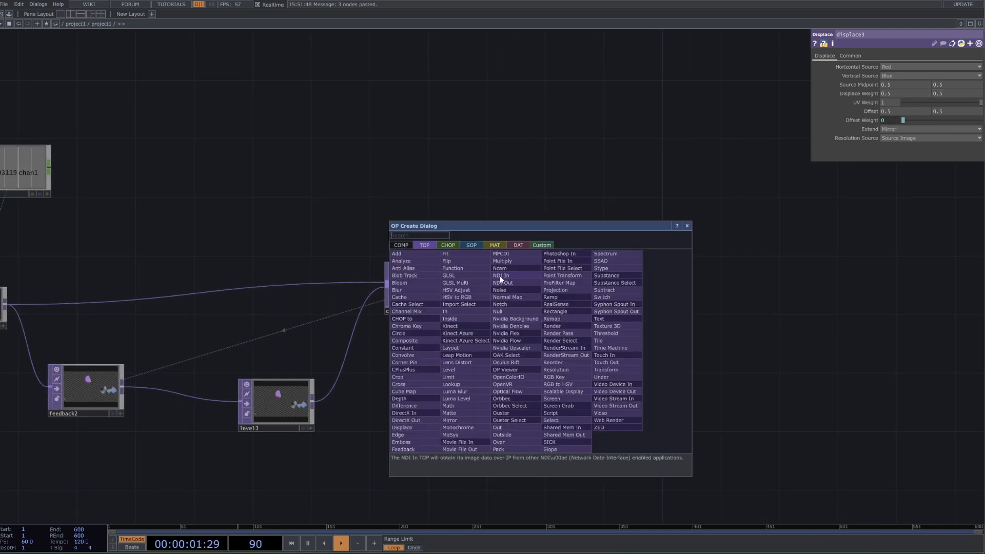
pyautogui.write('red')
pyautogui.click(564, 312)
pyautogui.click(505, 343)
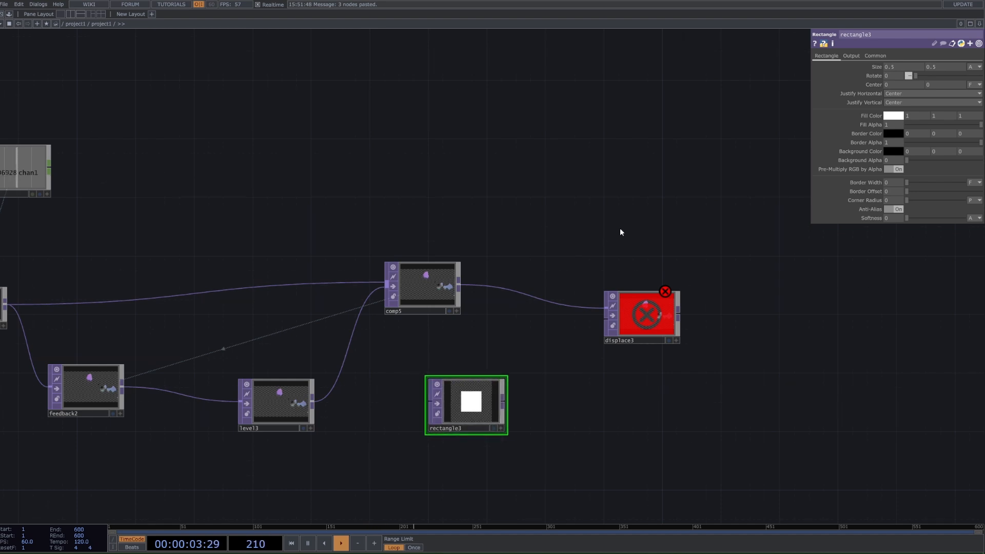
pyautogui.moveTo(876, 69); pyautogui.dragTo(877, 53, button='middle')
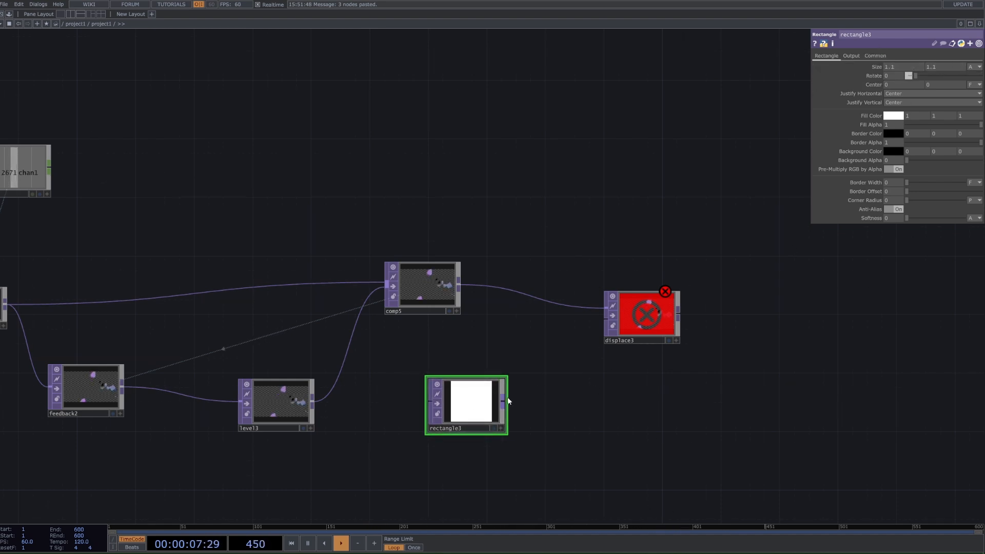
pyautogui.moveTo(502, 404); pyautogui.dragTo(598, 332)
pyautogui.scroll(5, 664, 320)
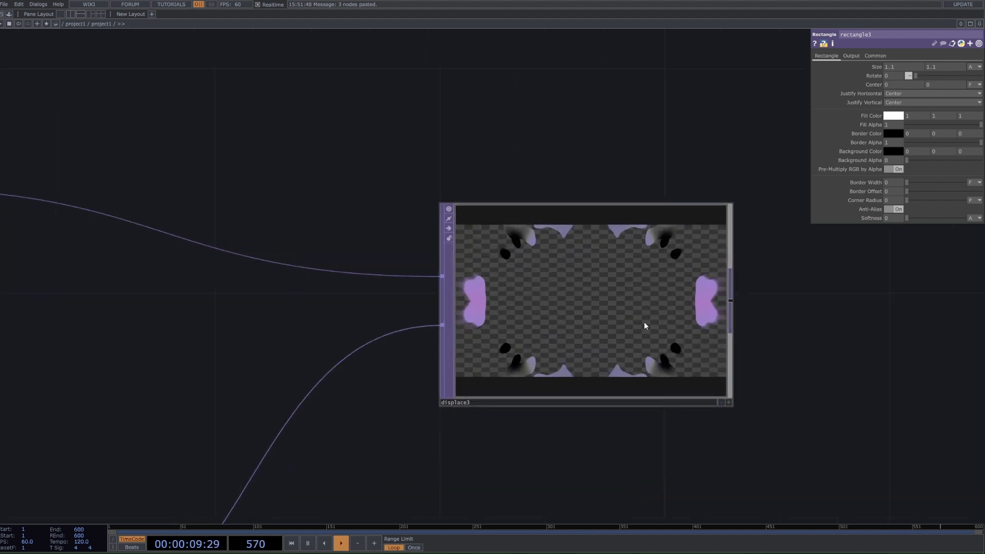
pyautogui.scroll(-5, 645, 326)
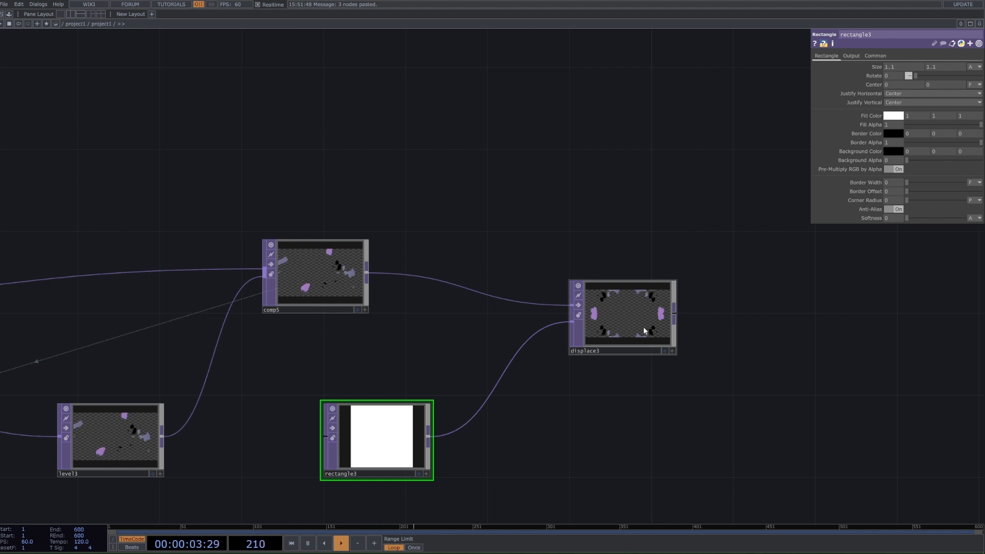
# Step: Check the new Displace's Displace Weight and move the Rectangle TOP farther from the Displace to leave room between them
pyautogui.click(596, 307)
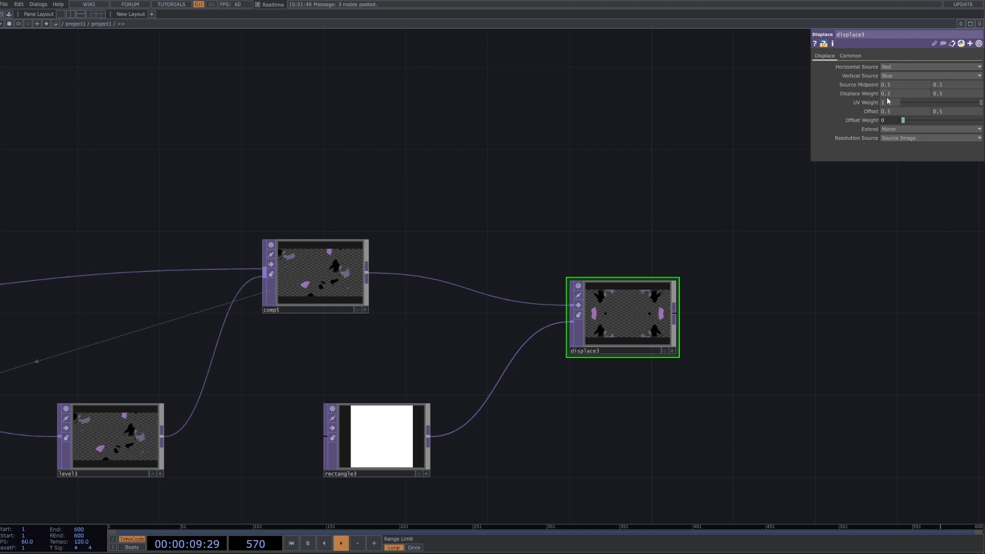
pyautogui.moveTo(863, 97); pyautogui.dragTo(864, 78, button='middle')
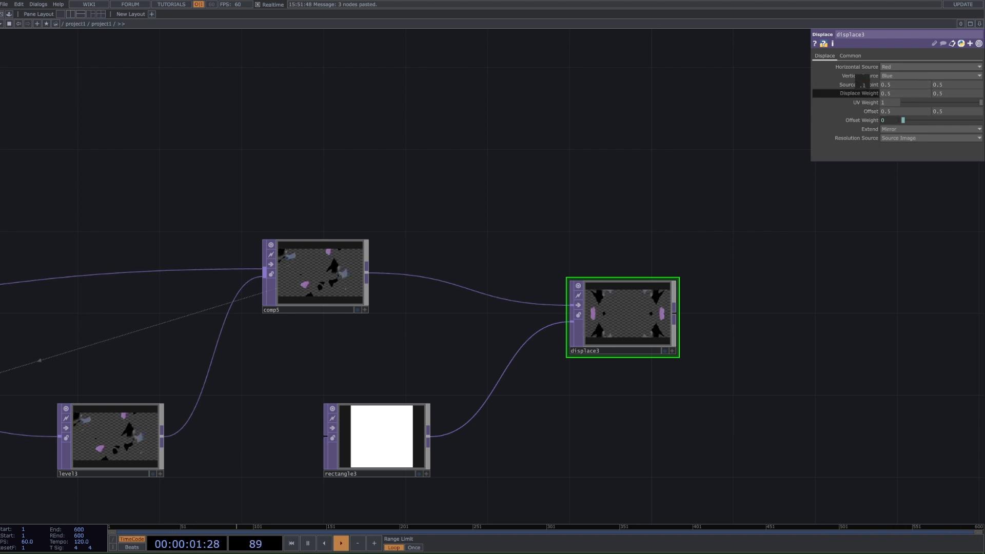
pyautogui.moveTo(516, 423); pyautogui.dragTo(575, 381)
pyautogui.moveTo(472, 406); pyautogui.dragTo(394, 407)
pyautogui.click(376, 410)
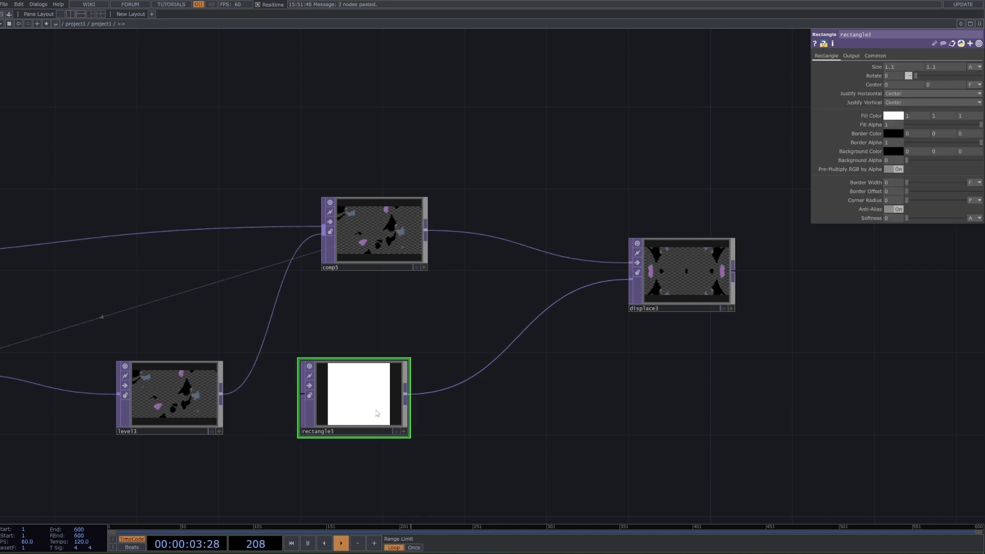
# Step: Try a Noise TOP in place of the Rectangle as the Displace's second input, and undo the connection
pyautogui.press('Tab')
pyautogui.write('n')
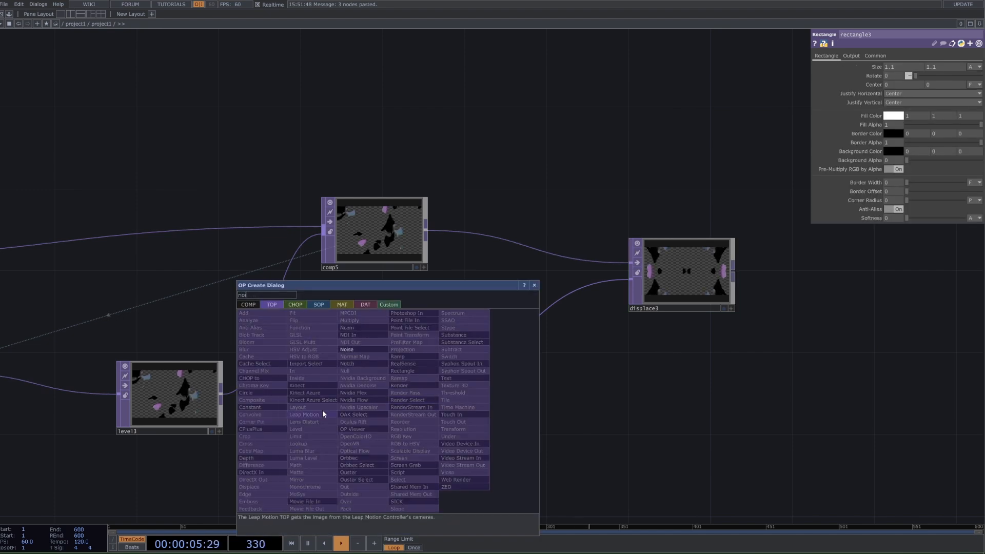
pyautogui.write('oi')
pyautogui.click(350, 349)
pyautogui.click(346, 456)
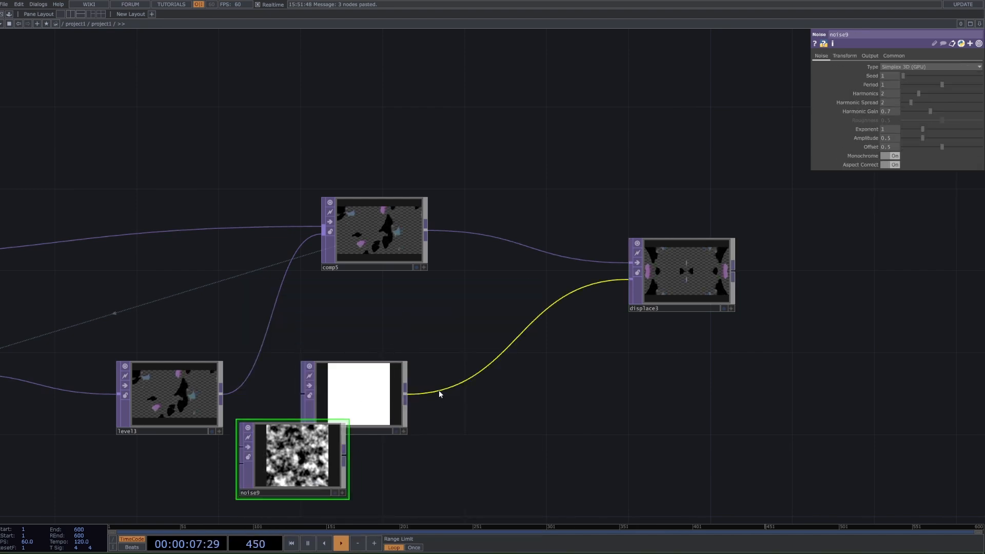
pyautogui.moveTo(345, 455); pyautogui.dragTo(437, 394)
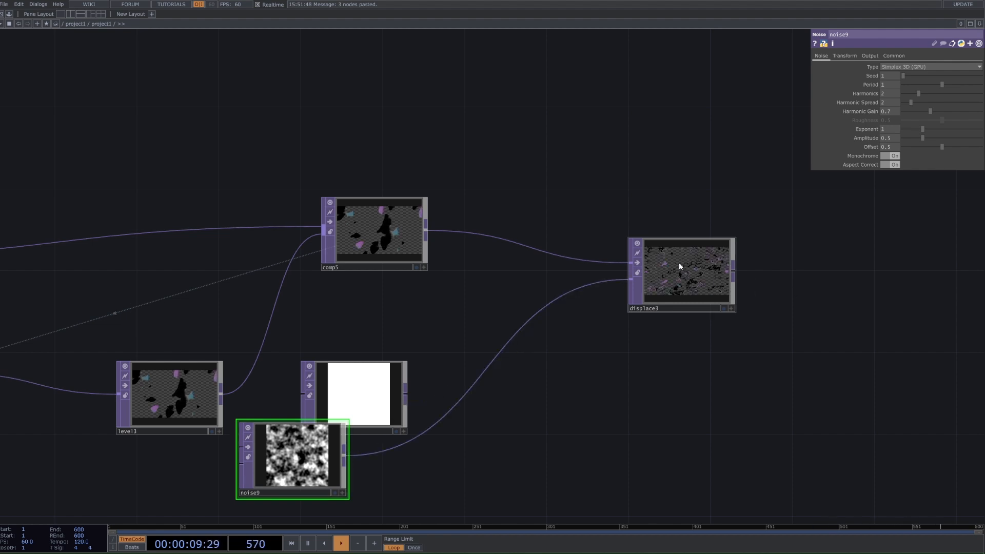
pyautogui.scroll(5, 680, 264)
pyautogui.scroll(-5, 742, 321)
pyautogui.hotkey('ctrl', 'z')
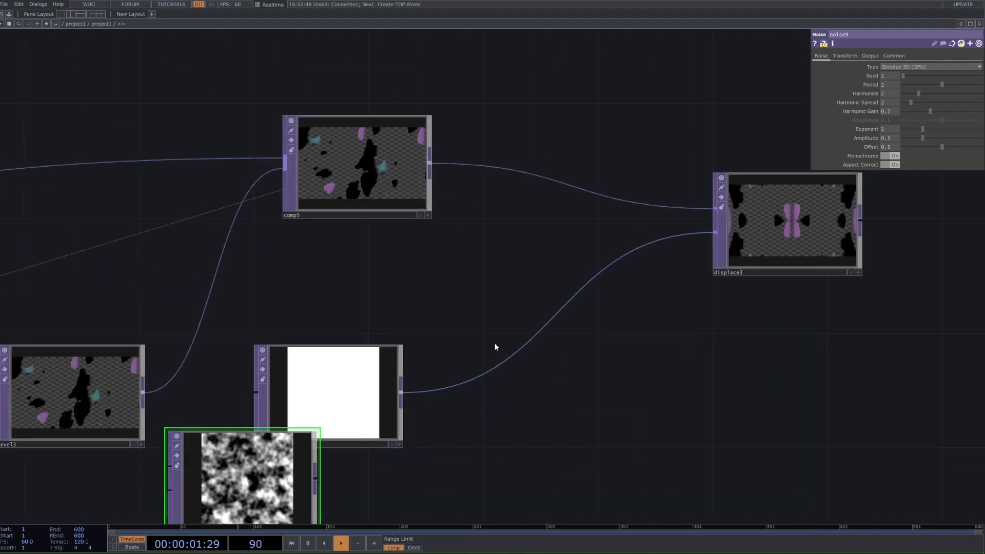
# Step: Try feeding the Noise TOP into the Rectangle's input, undo that link and delete the Noise TOP
pyautogui.moveTo(376, 414); pyautogui.dragTo(315, 327)
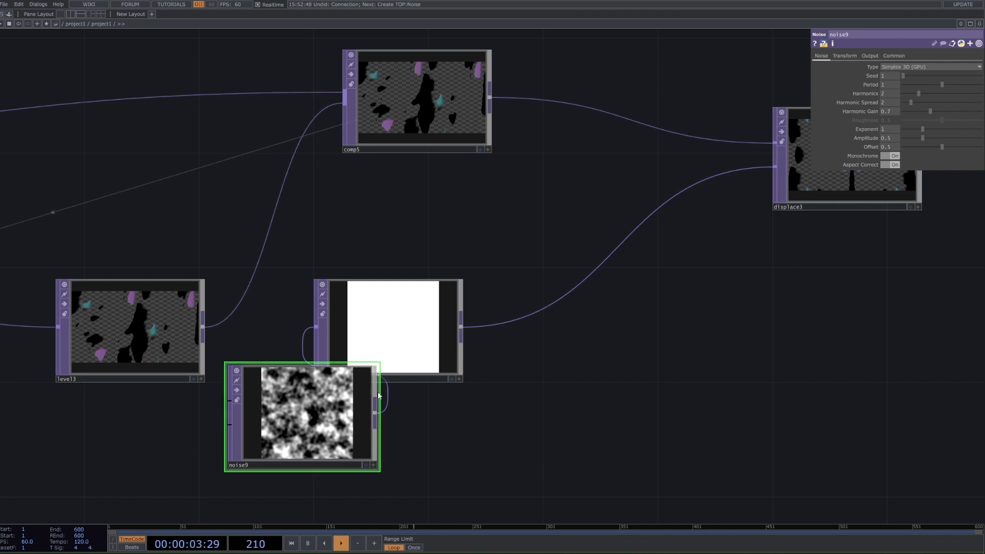
pyautogui.hotkey('ctrl', 'z')
pyautogui.press('Delete')
pyautogui.rightClick(575, 286)
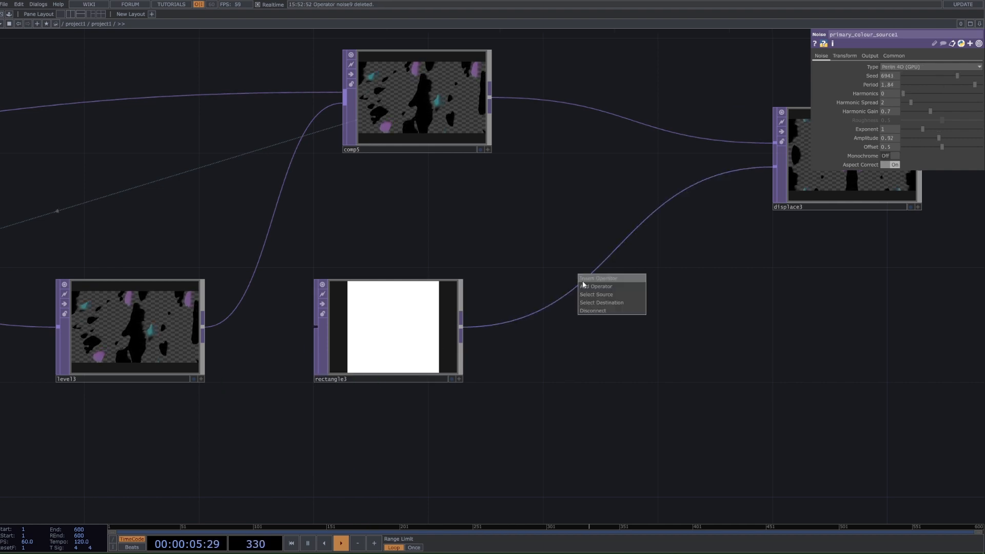
pyautogui.click(584, 281)
pyautogui.write('slo')
pyautogui.click(593, 375)
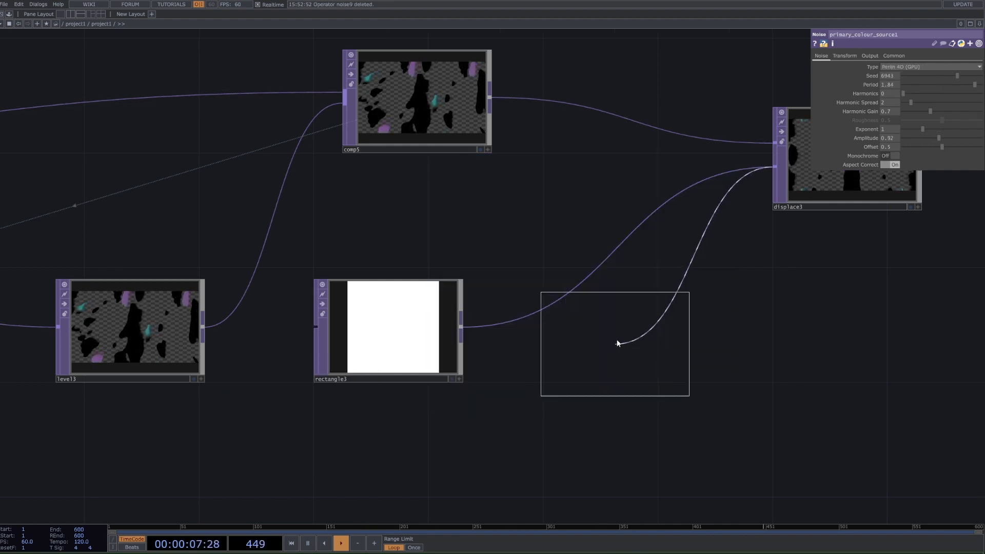
pyautogui.click(622, 339)
pyautogui.hotkey('ctrl', 'z')
# Step: Try inserting a Slope TOP on the wire between the Rectangle and the Displace
pyautogui.rightClick(564, 293)
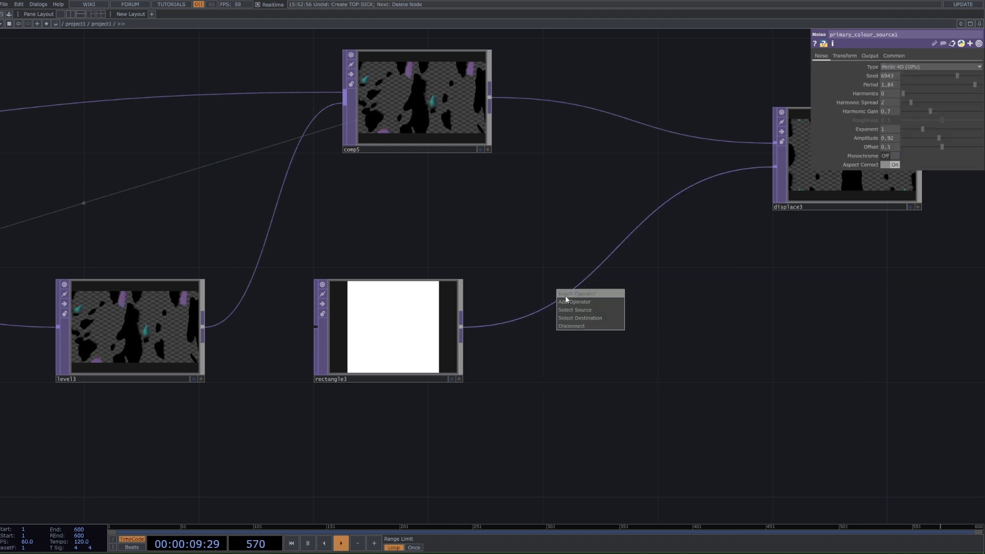
pyautogui.click(572, 296)
pyautogui.write('slo')
pyautogui.click(580, 396)
pyautogui.click(600, 336)
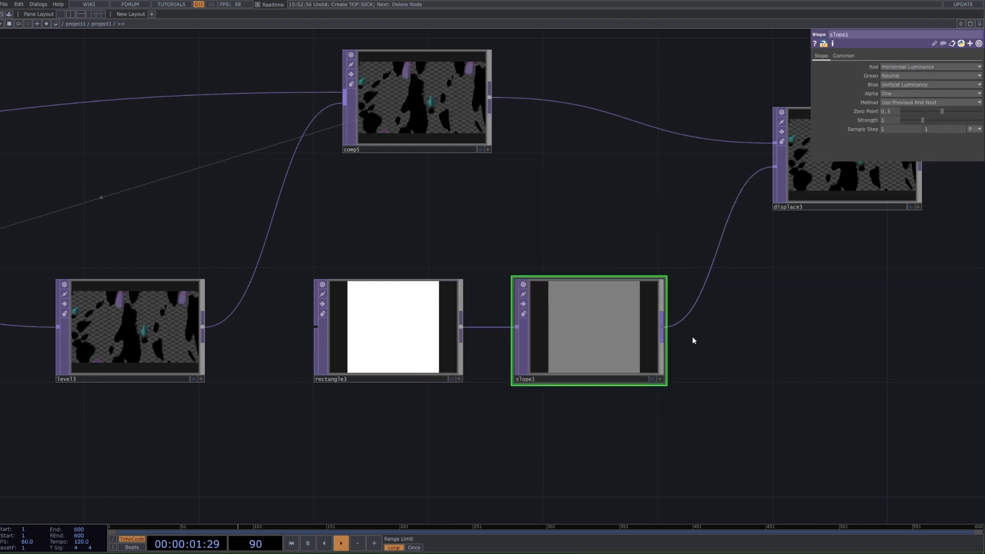
# Step: Try a Strength of 434 and a higher Zero Point on the Slope, and delete the Slope TOP
pyautogui.moveTo(872, 256); pyautogui.dragTo(773, 372)
pyautogui.scroll(-3, 773, 373)
pyautogui.scroll(4, 774, 375)
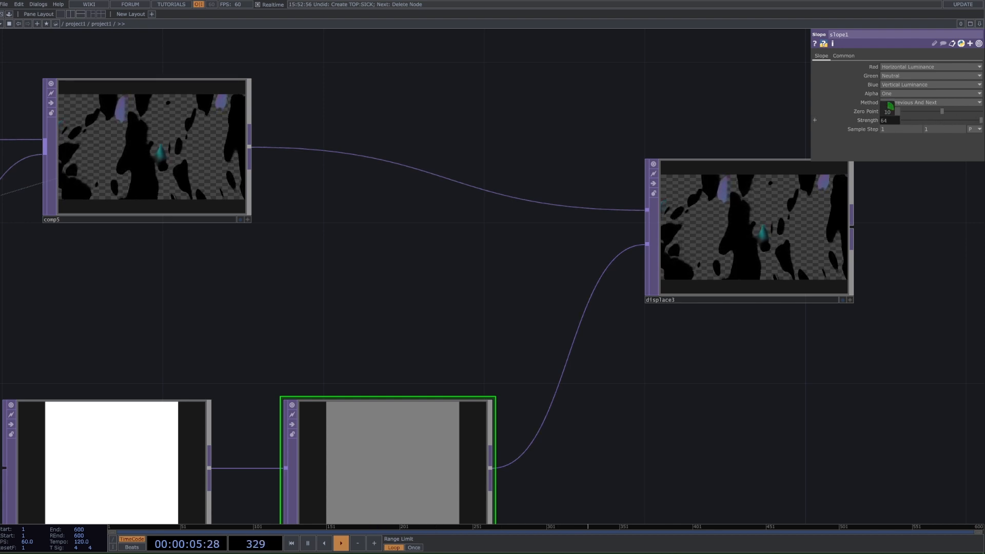
pyautogui.moveTo(924, 112); pyautogui.dragTo(983, 113)
pyautogui.click(954, 112)
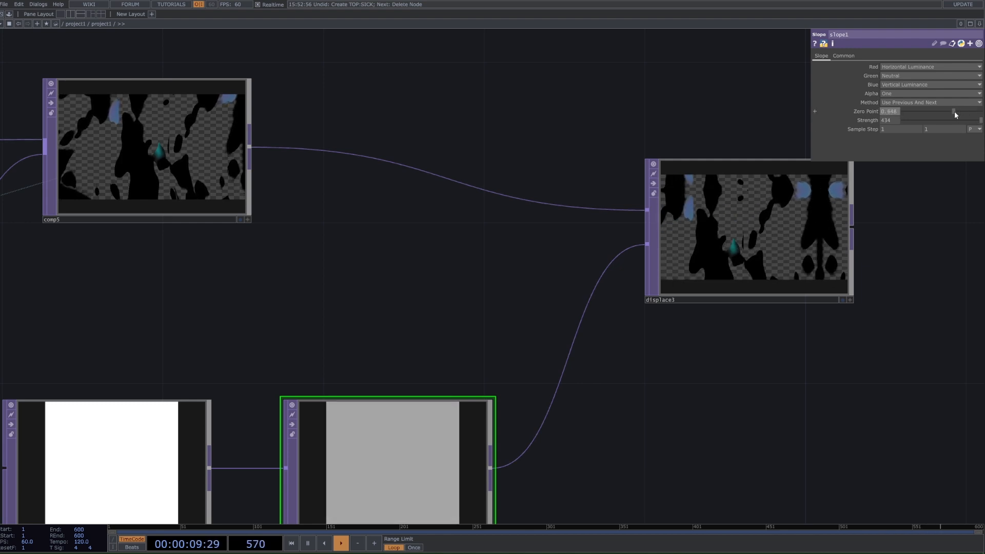
pyautogui.moveTo(503, 464); pyautogui.dragTo(511, 328)
pyautogui.scroll(-2, 511, 329)
pyautogui.press('Delete')
# Step: Examine the original network's mirrored Displace and the colour Noise it feeds as reference for the new chain
pyautogui.scroll(-2, 631, 386)
pyautogui.scroll(-3, 631, 386)
pyautogui.moveTo(683, 370); pyautogui.dragTo(636, 418)
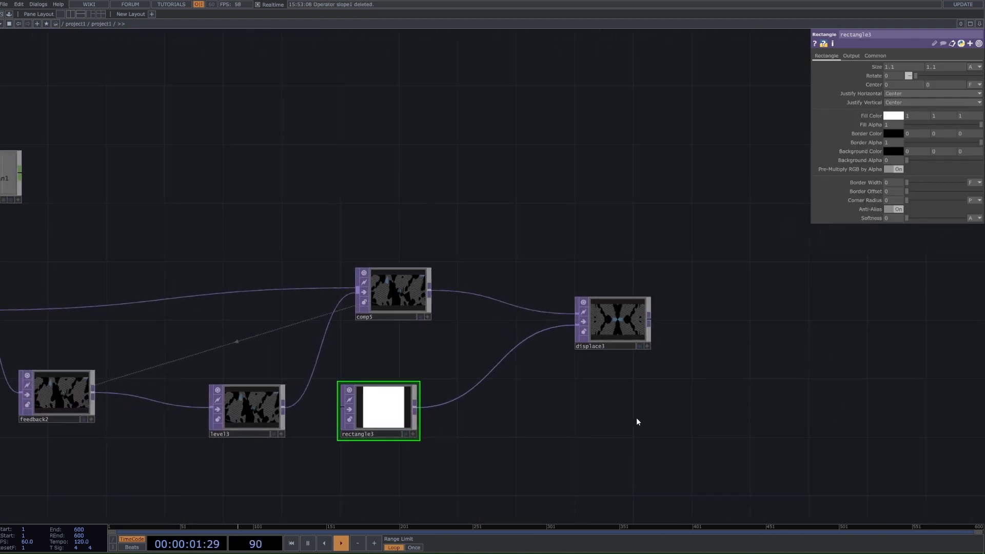
pyautogui.scroll(-5, 636, 418)
pyautogui.moveTo(551, 377); pyautogui.dragTo(334, 410)
pyautogui.scroll(-3, 333, 409)
pyautogui.scroll(2, 453, 394)
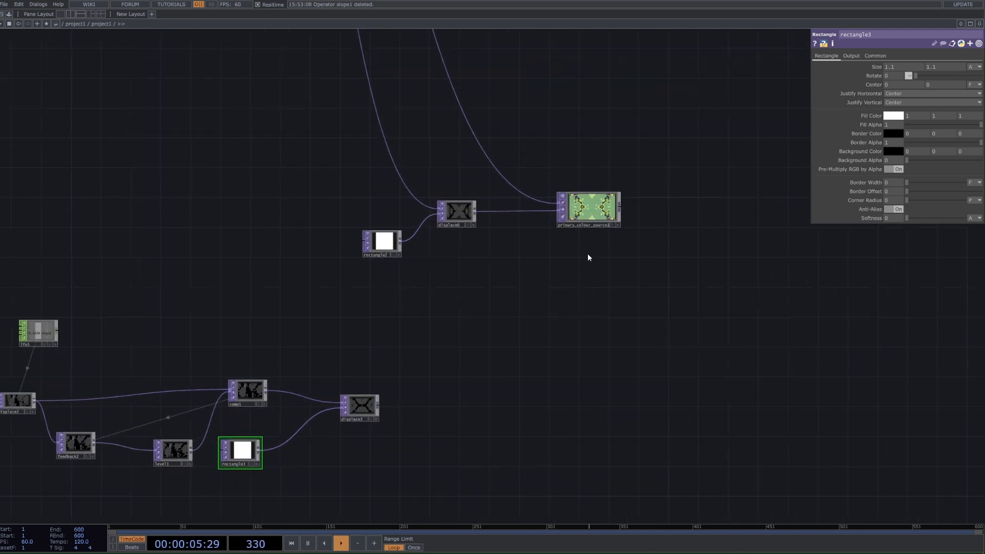
pyautogui.scroll(-3, 421, 382)
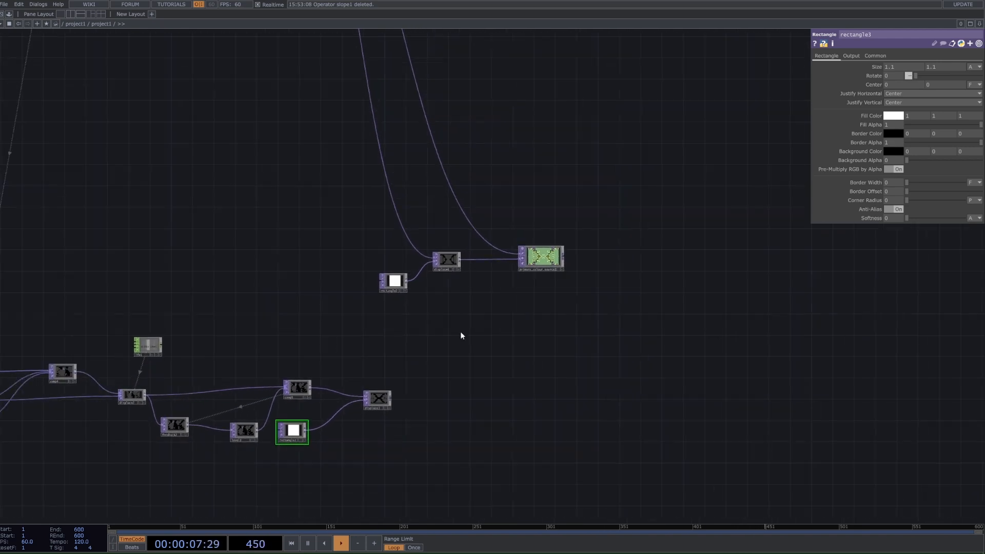
pyautogui.moveTo(519, 231); pyautogui.dragTo(492, 113)
pyautogui.scroll(-3, 543, 400)
pyautogui.scroll(2, 545, 405)
pyautogui.scroll(6, 499, 288)
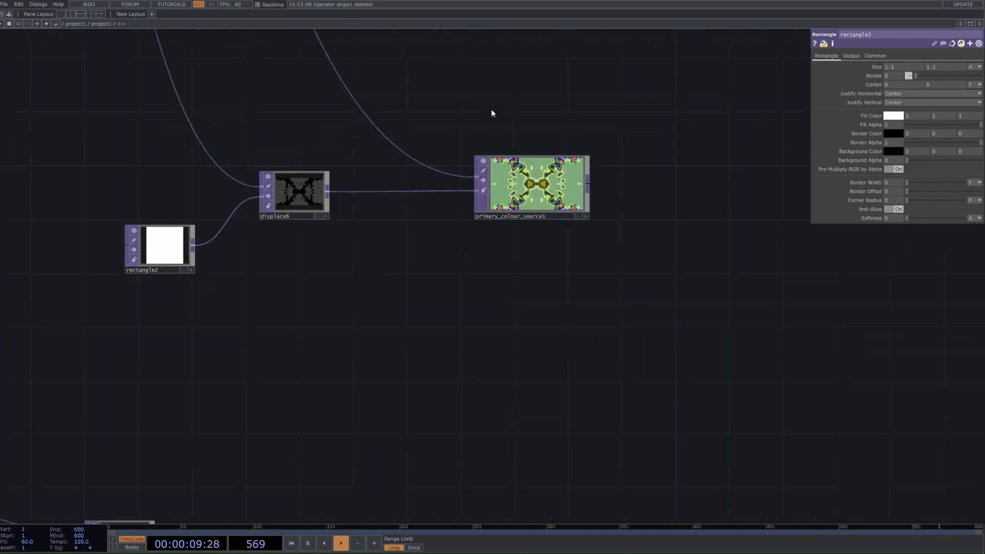
# Step: Add a Noise TOP beyond the new Displace and connect the Displace's output to its first input
pyautogui.moveTo(388, 500); pyautogui.dragTo(392, 317)
pyautogui.scroll(-4, 391, 316)
pyautogui.scroll(2, 261, 336)
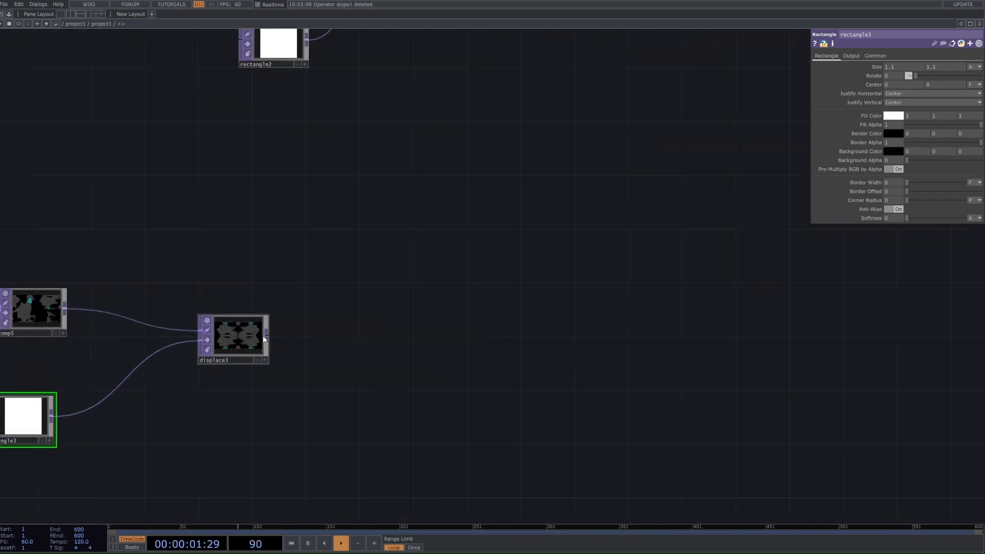
pyautogui.press('Tab')
pyautogui.write('n')
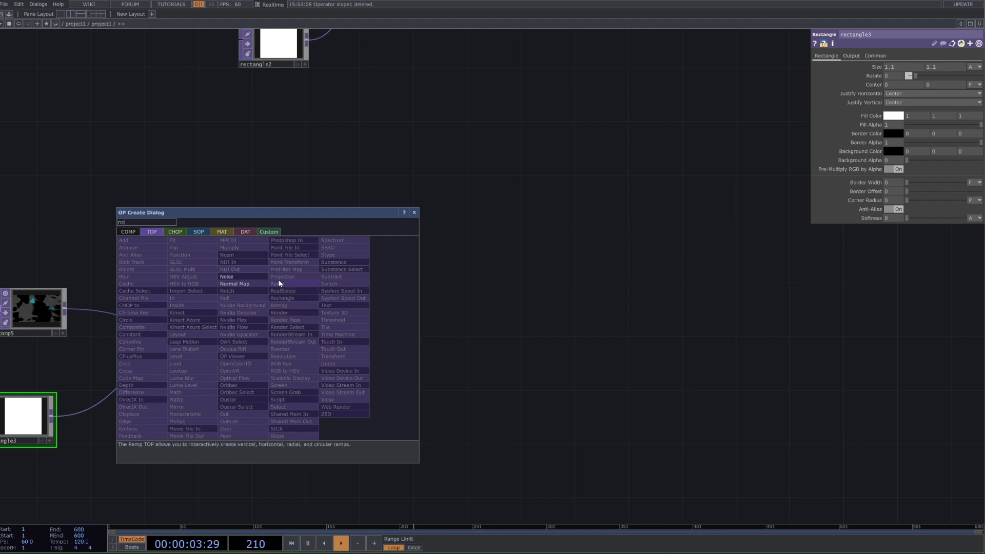
pyautogui.click(226, 276)
pyautogui.click(505, 275)
pyautogui.moveTo(367, 375); pyautogui.dragTo(466, 419)
pyautogui.scroll(-3, 460, 404)
pyautogui.scroll(3, 411, 389)
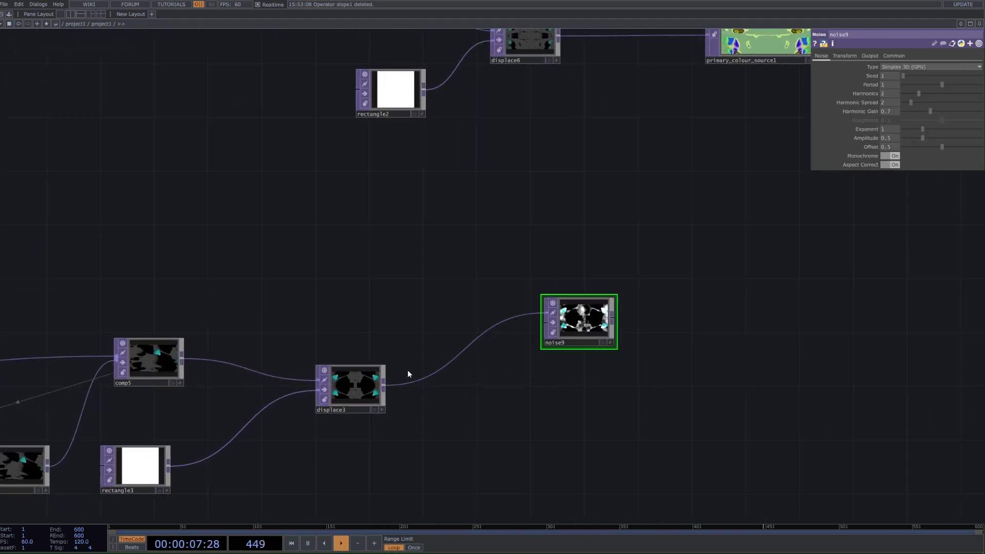
# Step: Connect the Displace to the Noise's second input and the Composite to its first, and space the nodes apart
pyautogui.moveTo(384, 385); pyautogui.dragTo(543, 324)
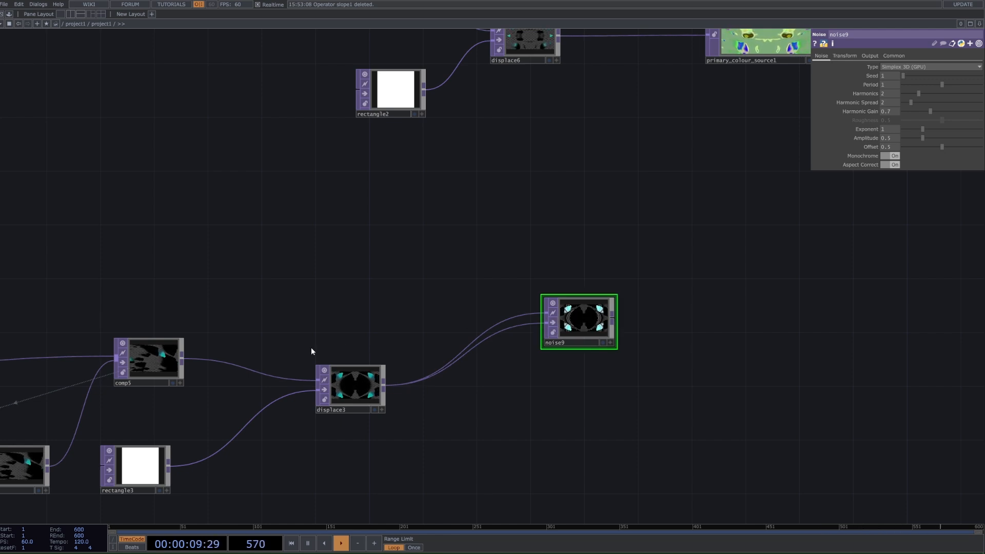
pyautogui.moveTo(153, 361); pyautogui.dragTo(492, 300)
pyautogui.moveTo(358, 383); pyautogui.dragTo(371, 410)
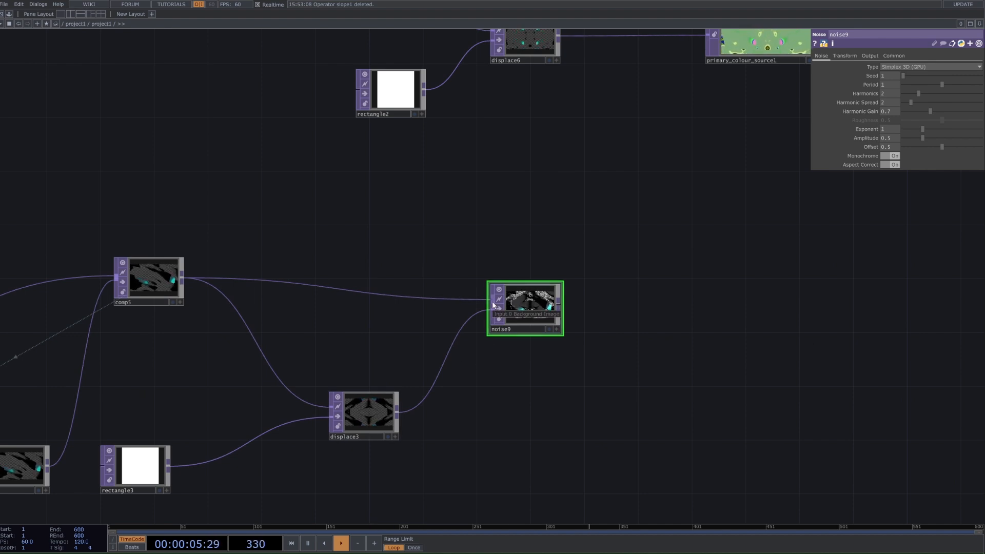
# Step: Compare the Output settings of primary_colour_source1 with those of the new Noise TOP
pyautogui.click(754, 49)
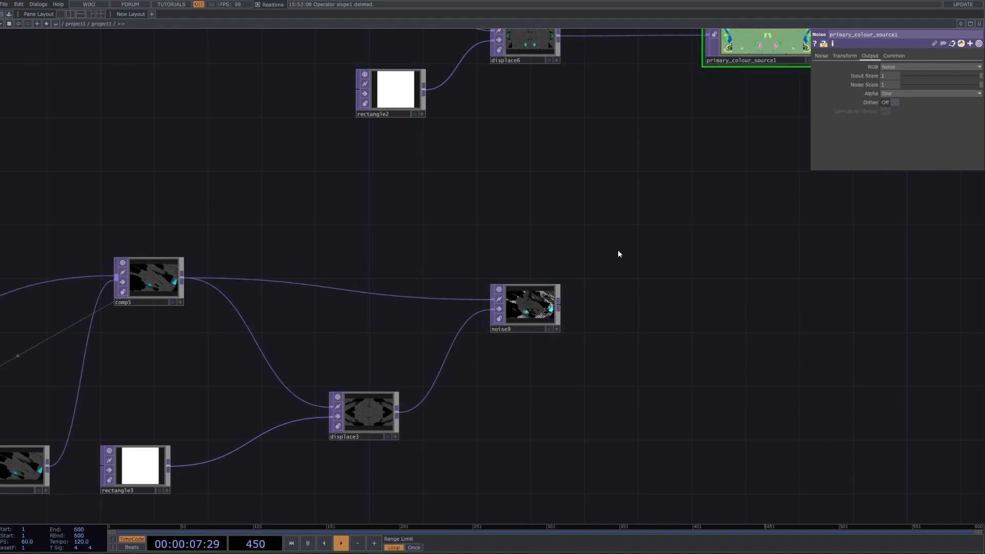
pyautogui.click(513, 296)
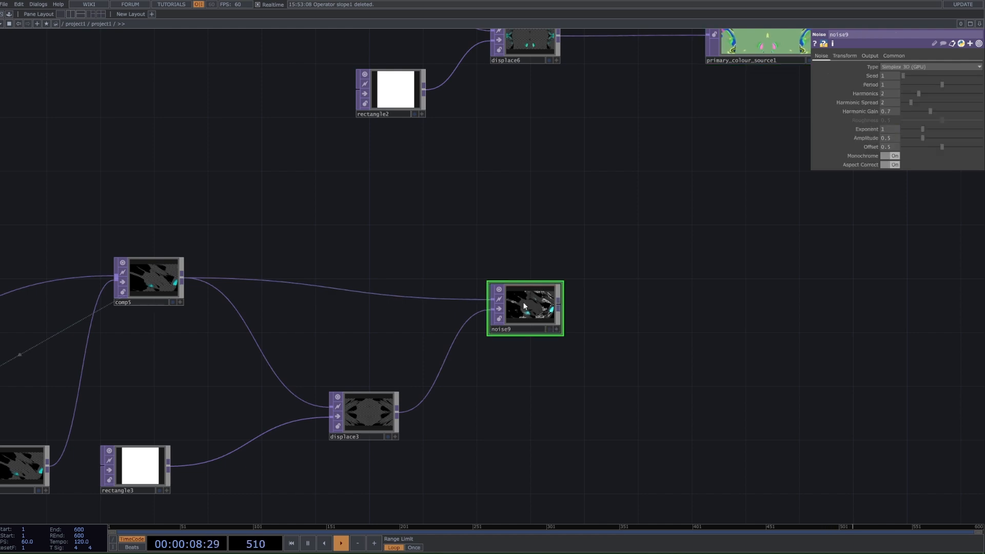
pyautogui.click(871, 55)
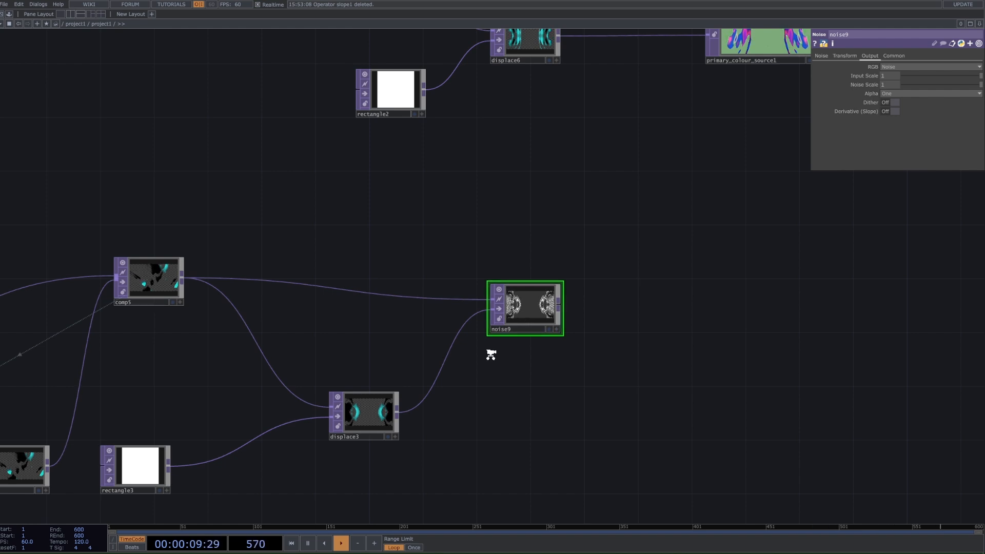
# Step: Inspect the new Noise's output as the network background alongside the Displace image, and turn the background display off again
pyautogui.scroll(2, 493, 354)
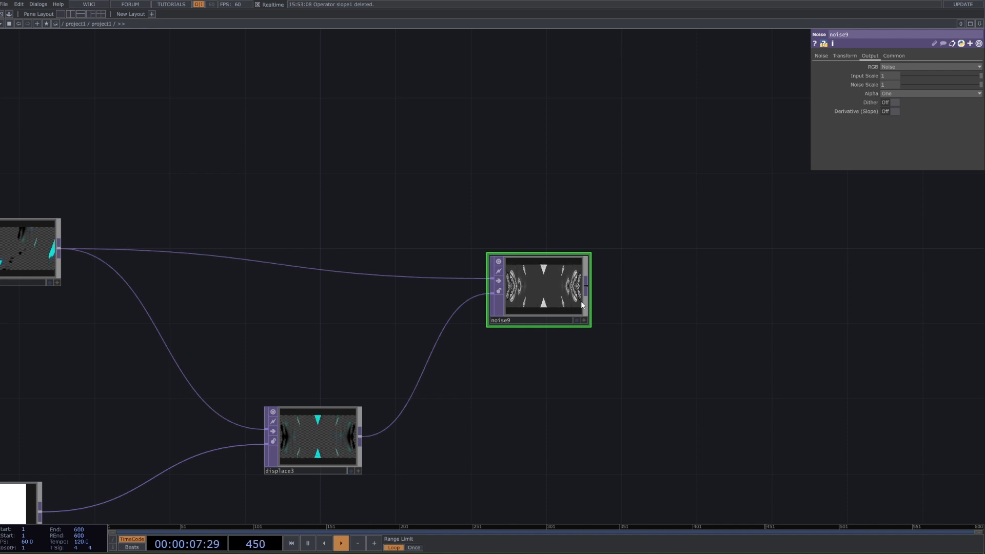
pyautogui.scroll(3, 440, 392)
pyautogui.moveTo(631, 227); pyautogui.dragTo(615, 310)
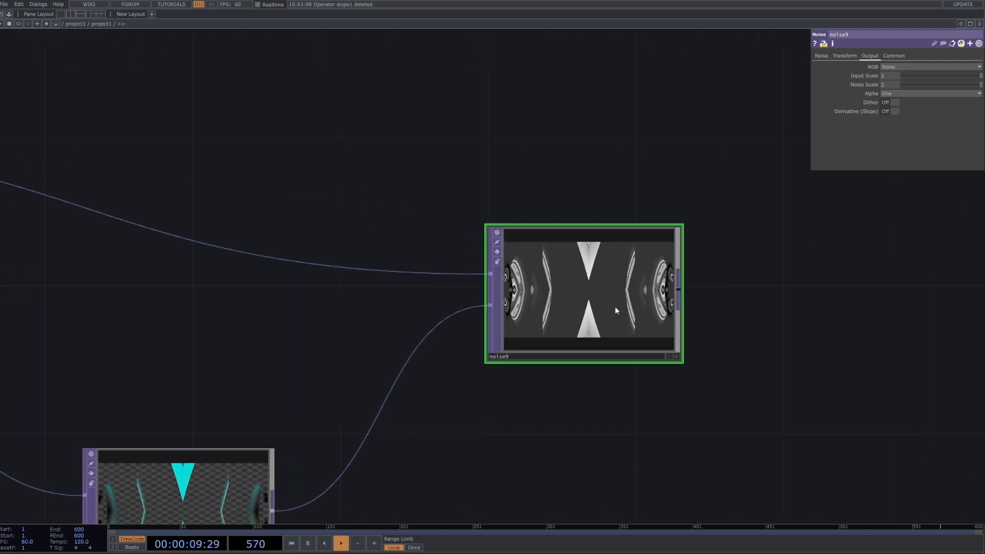
pyautogui.click(667, 355)
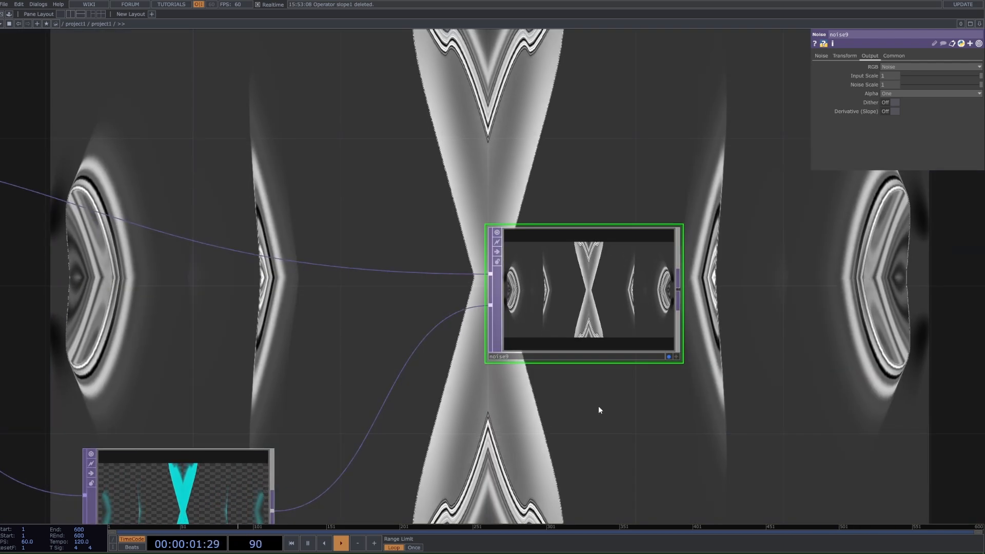
pyautogui.moveTo(591, 411); pyautogui.dragTo(656, 217)
pyautogui.scroll(4, 218, 362)
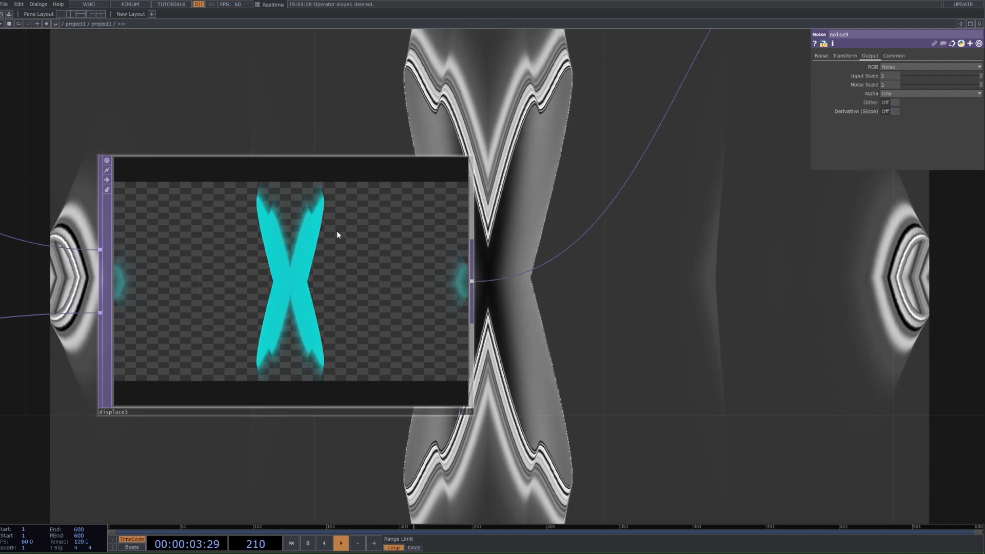
pyautogui.moveTo(720, 53); pyautogui.dragTo(533, 174)
pyautogui.scroll(-5, 551, 166)
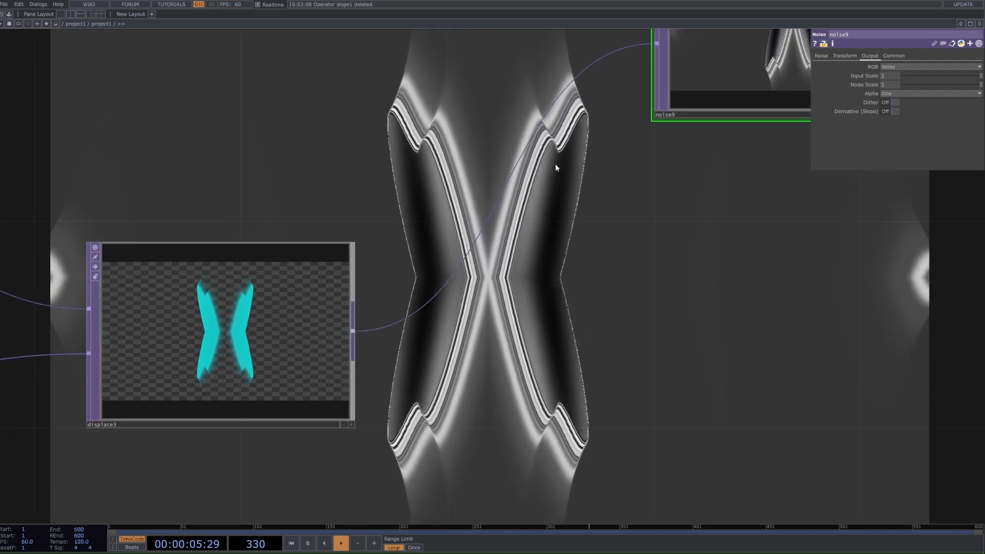
pyautogui.moveTo(680, 170); pyautogui.dragTo(675, 253)
pyautogui.click(679, 226)
pyautogui.scroll(-3, 718, 230)
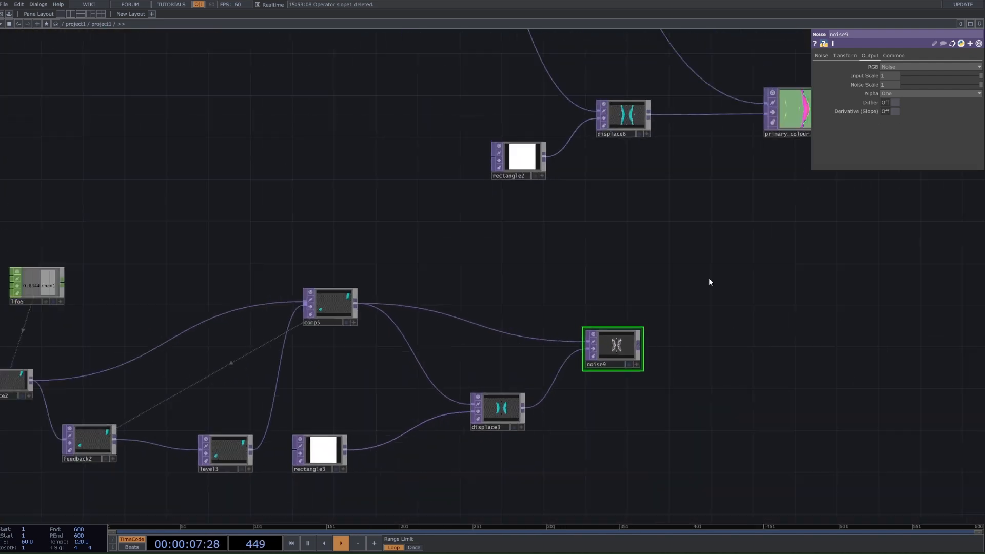
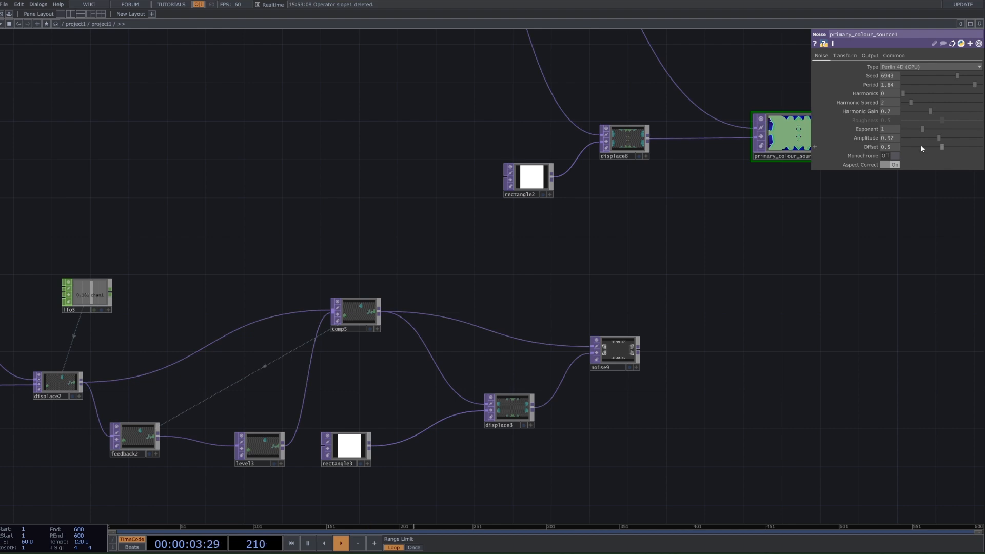
# Step: Show noise9's output as the network background and set its Type to Perlin 4D (GPU)
pyautogui.click(631, 351)
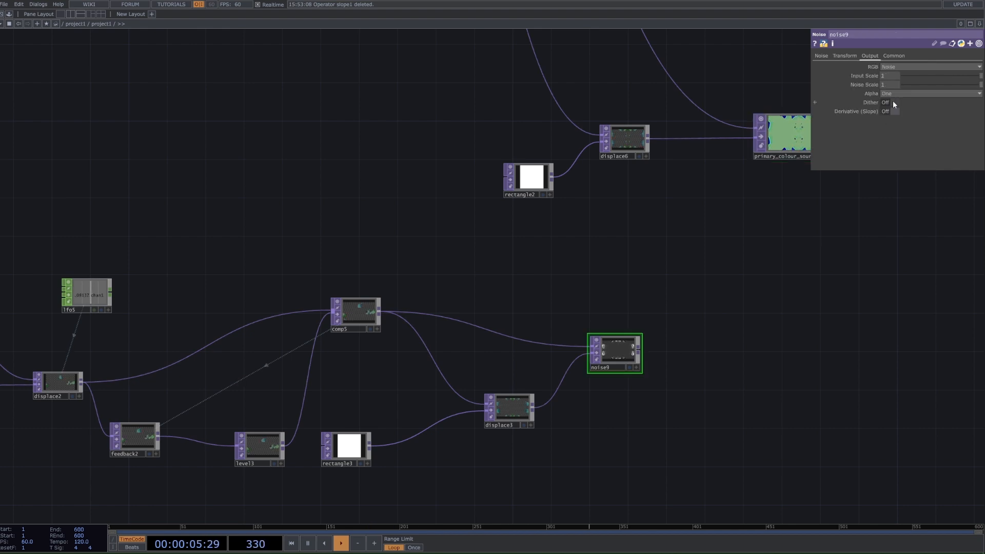
pyautogui.scroll(5, 651, 358)
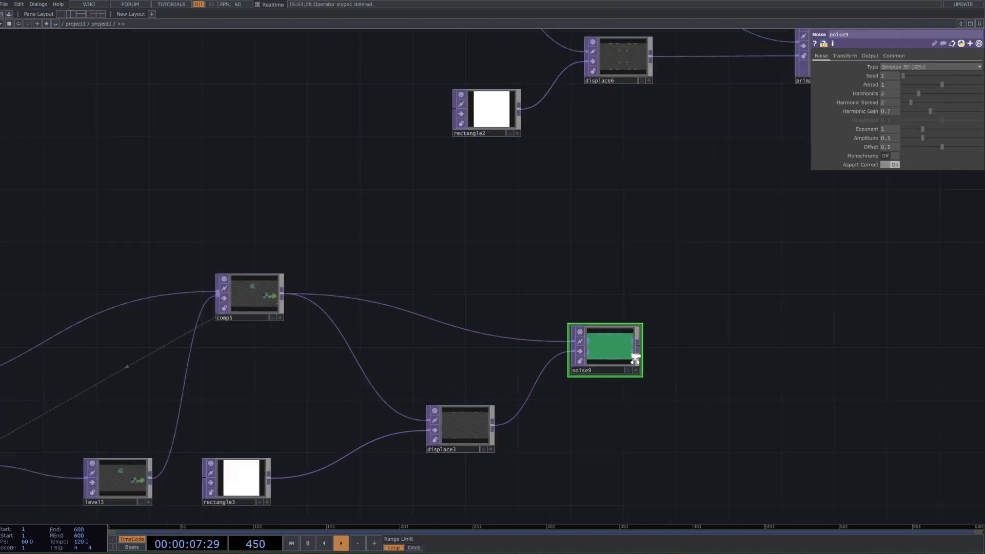
pyautogui.click(629, 376)
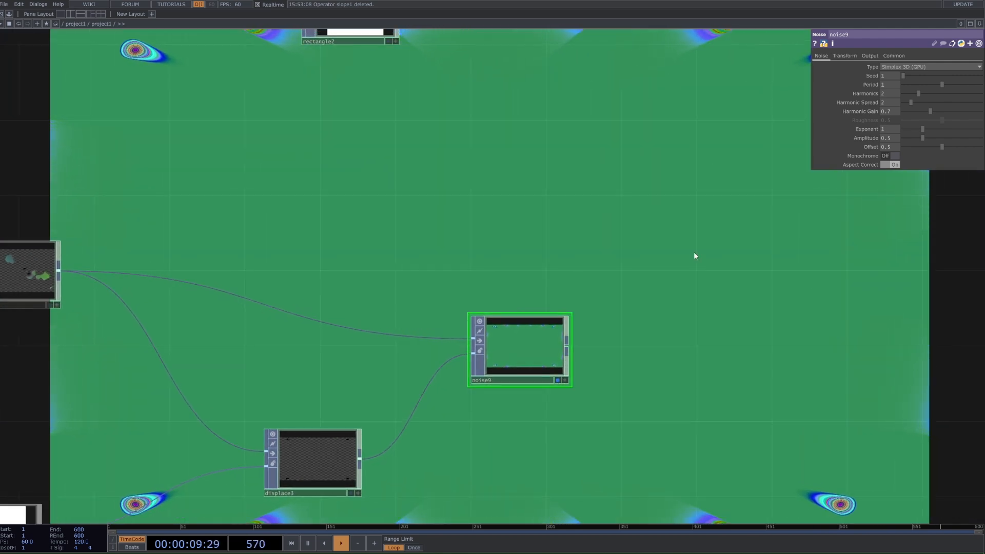
pyautogui.scroll(-4, 694, 256)
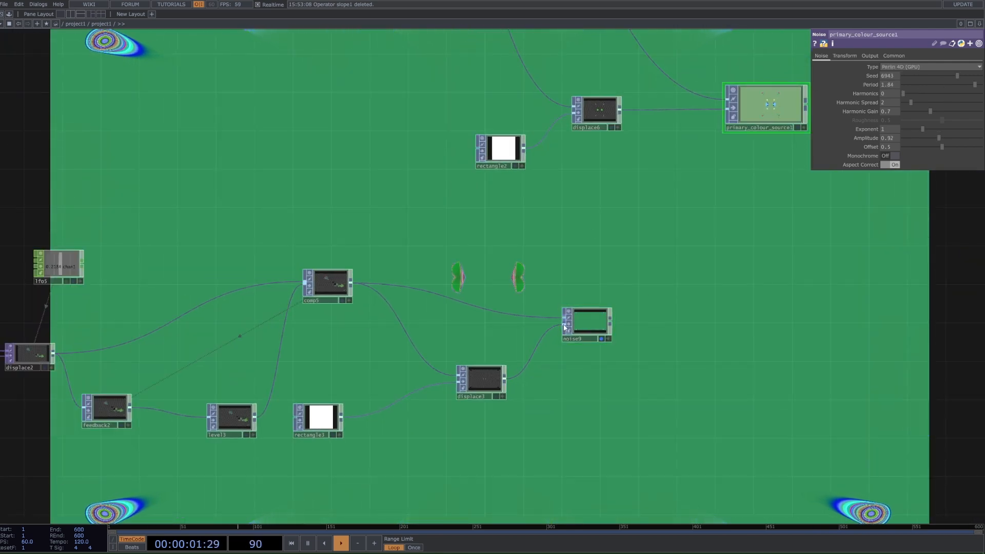
pyautogui.click(908, 91)
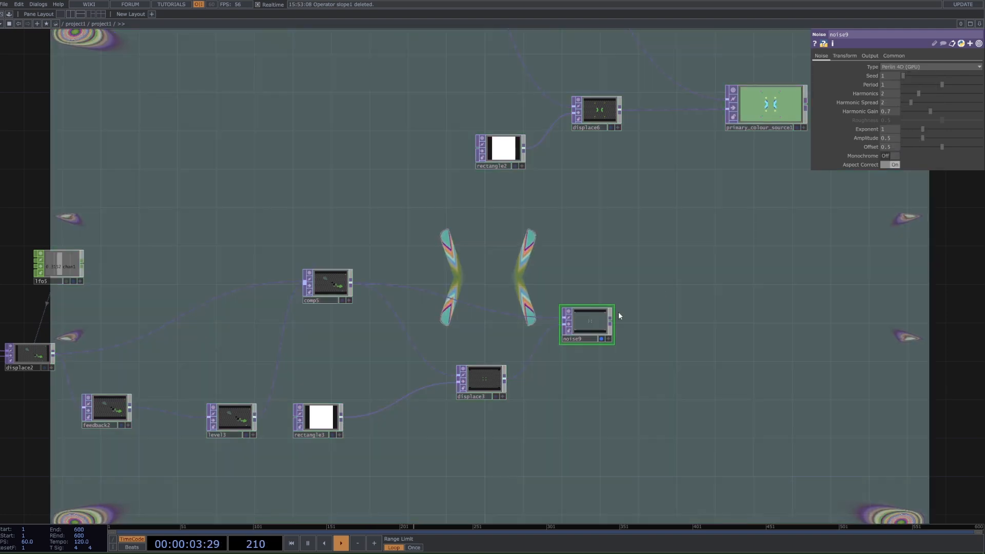
# Step: Set noise9's Period to 1.58, Harmonics to 0 and Amplitude to 0.79, undoing a trial Exponent change
pyautogui.moveTo(949, 82); pyautogui.dragTo(966, 88)
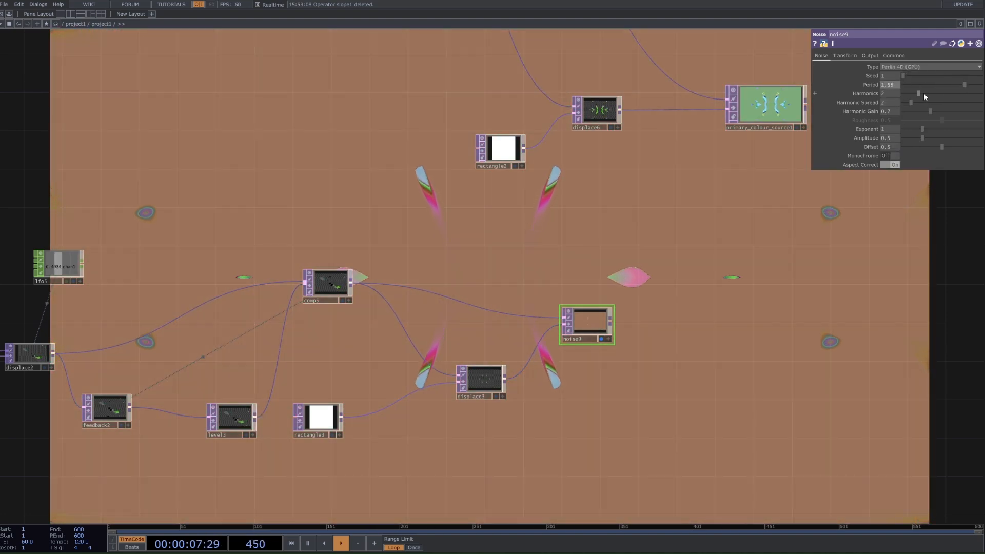
pyautogui.click(589, 322)
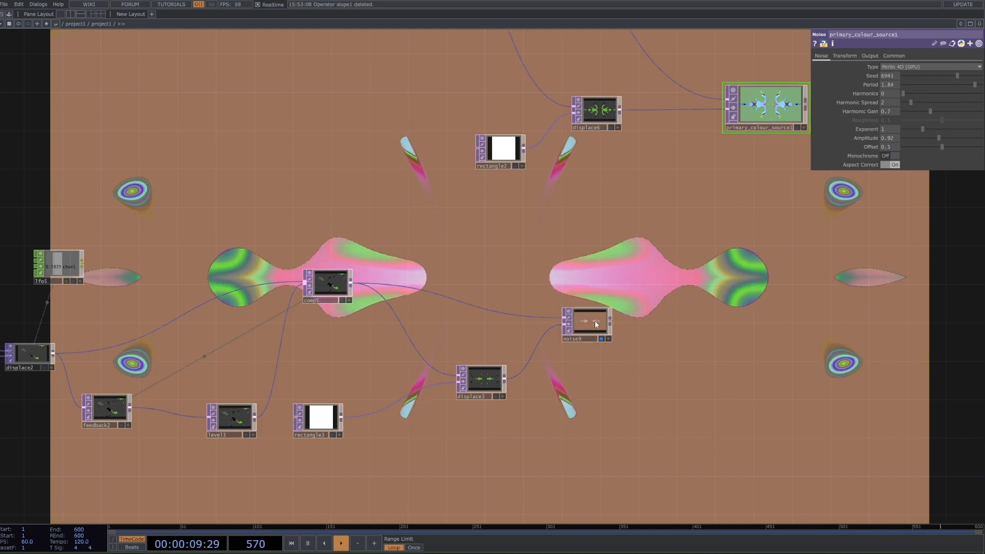
pyautogui.moveTo(890, 94); pyautogui.dragTo(833, 98)
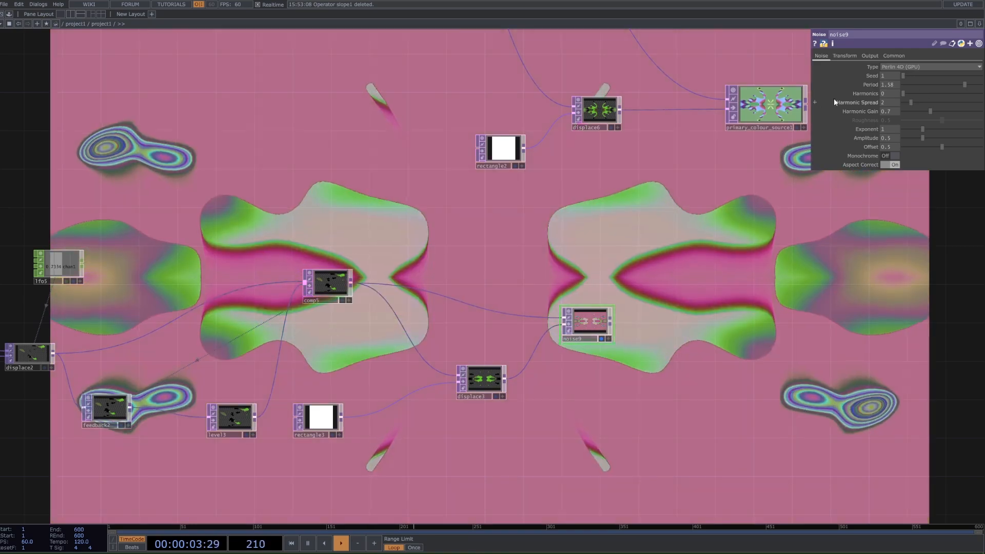
pyautogui.moveTo(922, 138)
pyautogui.mouseDown()
pyautogui.moveTo(961, 134)
pyautogui.moveTo(912, 127)
pyautogui.moveTo(932, 128)
pyautogui.mouseUp()
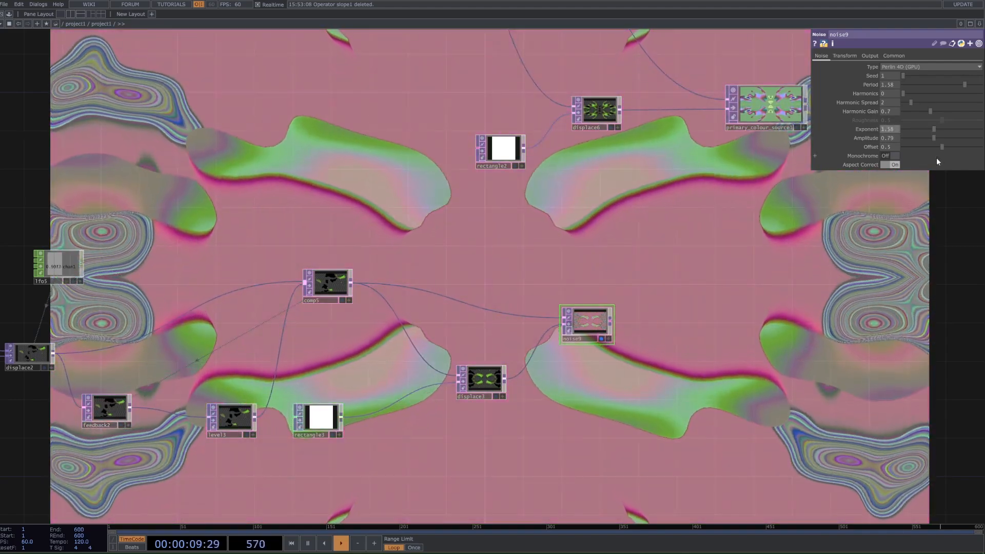
pyautogui.hotkey('ctrl', 'z')
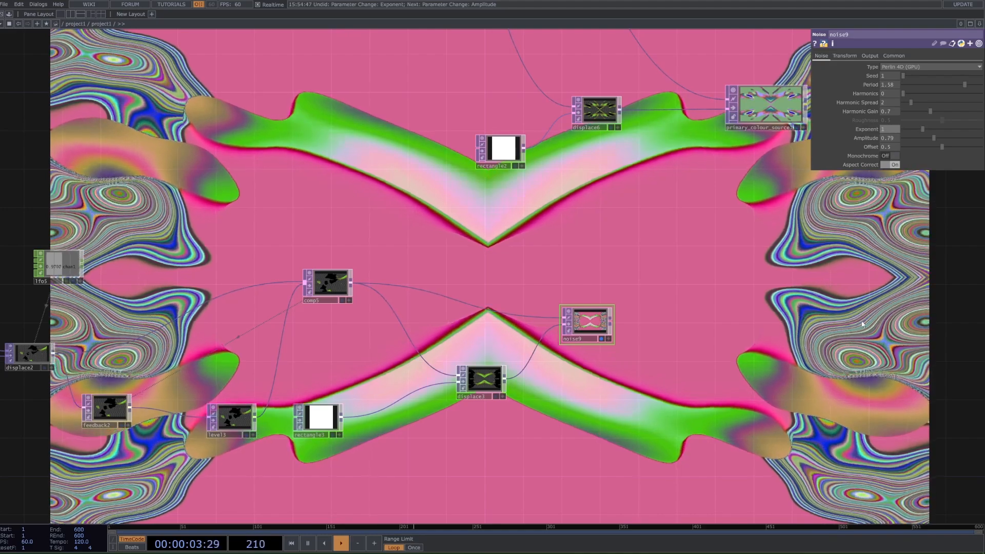
# Step: Examine the mirrored Noise pattern in the network background while it animates behind the nodes
pyautogui.scroll(2, 849, 334)
pyautogui.scroll(3, 852, 346)
pyautogui.moveTo(876, 339); pyautogui.dragTo(982, 334)
pyautogui.scroll(-5, 650, 315)
pyautogui.scroll(5, 647, 313)
pyautogui.scroll(-8, 647, 313)
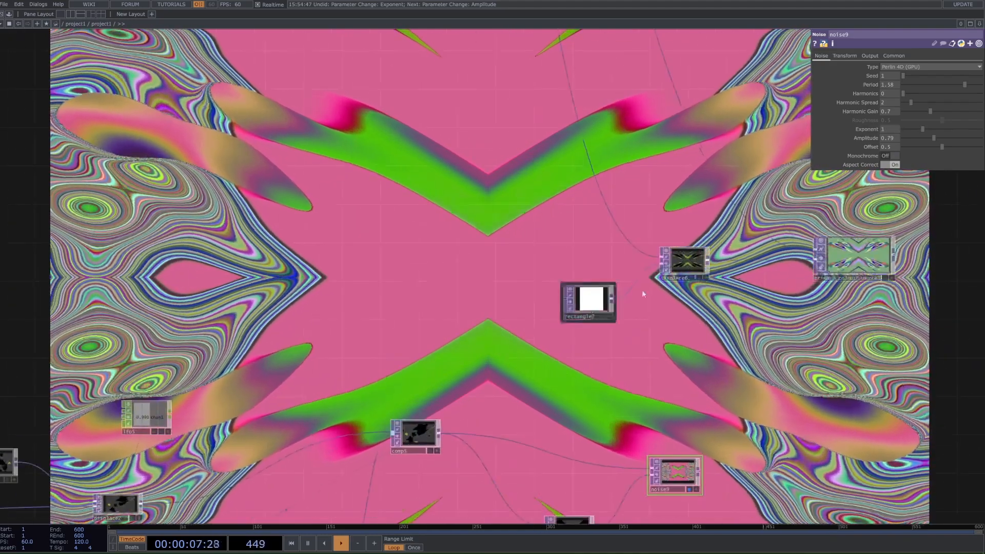
pyautogui.moveTo(691, 326); pyautogui.dragTo(590, 266)
pyautogui.scroll(4, 288, 423)
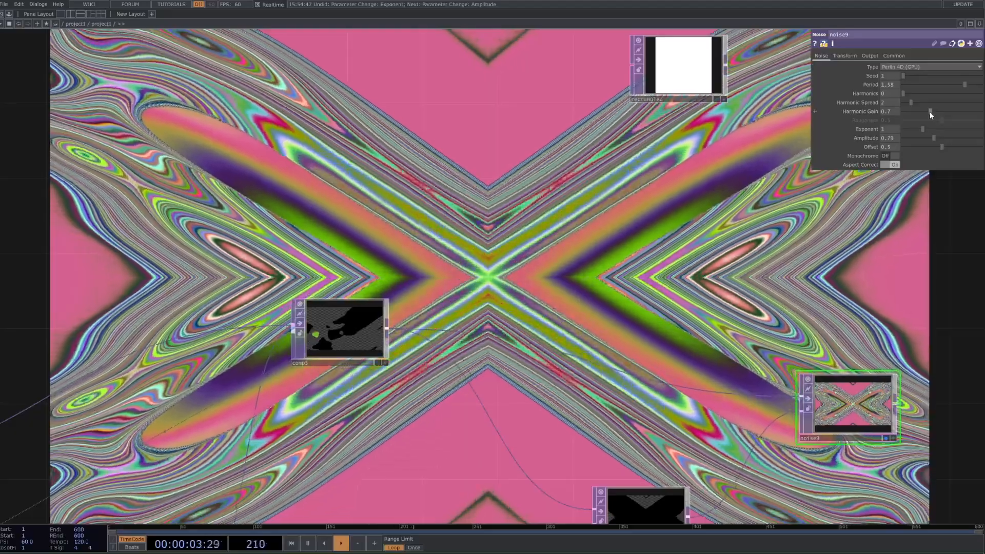
# Step: Try different Harmonics, Harmonic Gain, Amplitude and Exponent values on noise9, then undo the trial changes
pyautogui.moveTo(929, 112); pyautogui.dragTo(959, 94)
pyautogui.hotkey('ctrl', 'z')
pyautogui.hotkey('ctrl', 'z')
pyautogui.hotkey('ctrl', 'z')
pyautogui.hotkey('ctrl', 'z')
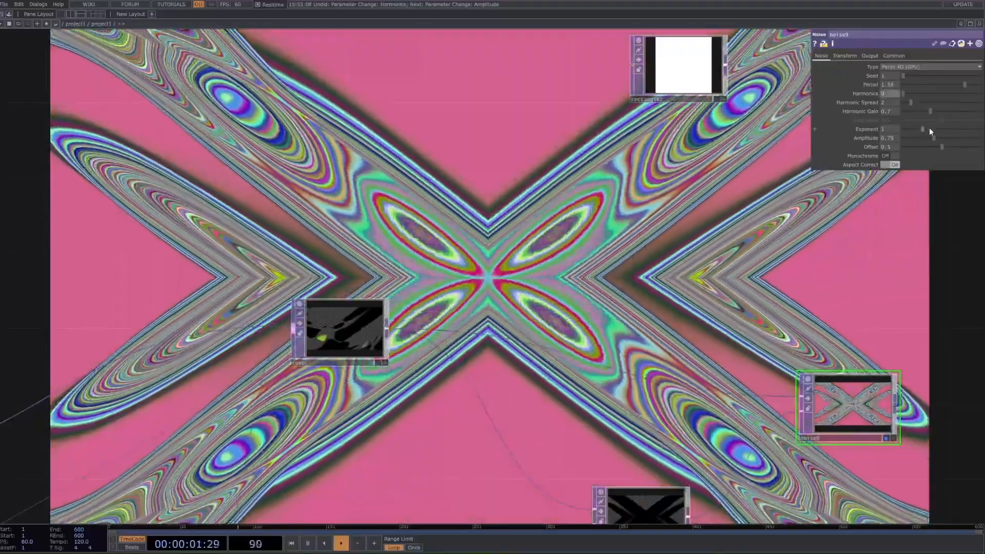
pyautogui.moveTo(931, 137)
pyautogui.mouseDown()
pyautogui.moveTo(911, 139)
pyautogui.moveTo(911, 130)
pyautogui.moveTo(935, 131)
pyautogui.mouseUp()
pyautogui.hotkey('ctrl', 'z')
pyautogui.hotkey('ctrl', 'z')
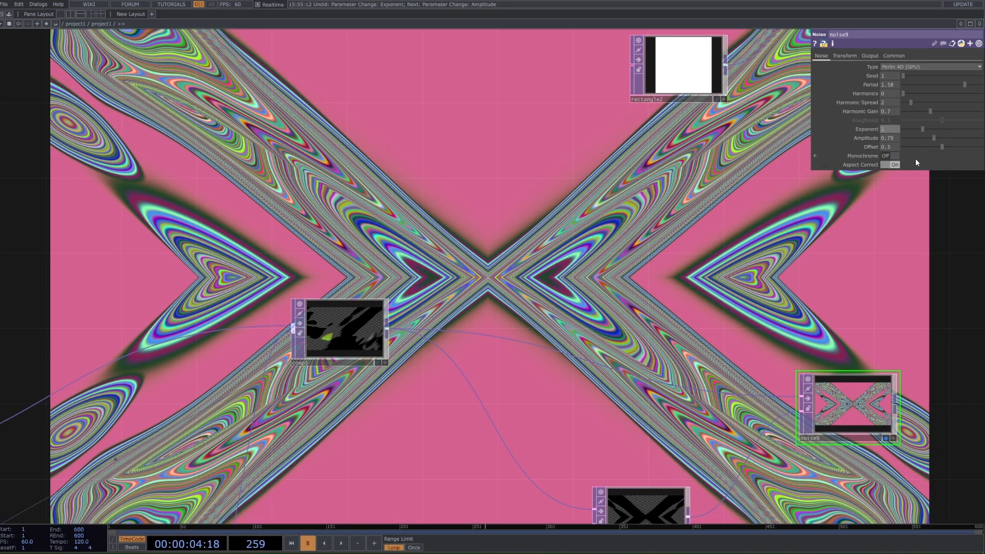
# Step: Look over the network with the timeline paused, then resume playback and examine noise9's pattern
pyautogui.scroll(-2, 846, 290)
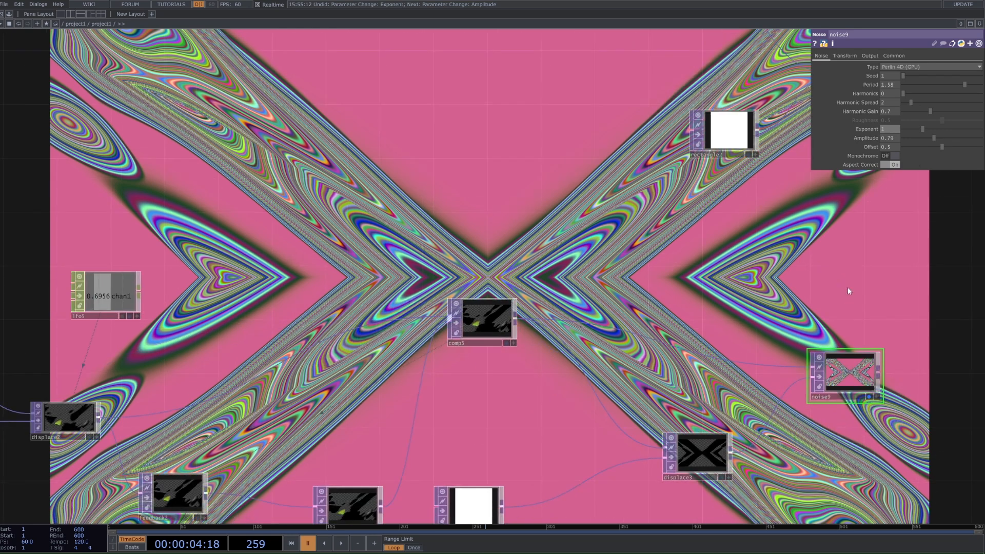
pyautogui.scroll(-2, 871, 308)
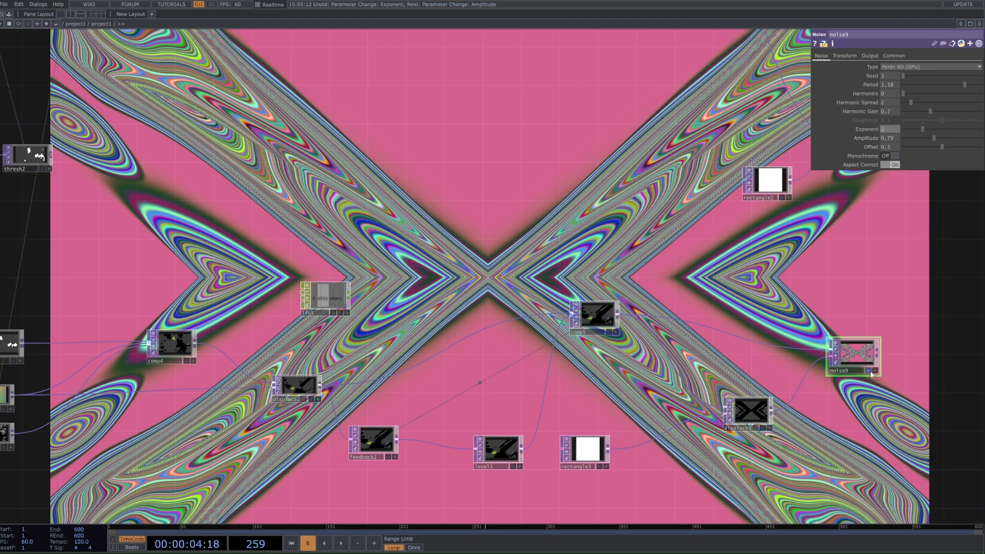
pyautogui.moveTo(890, 281); pyautogui.dragTo(746, 267)
pyautogui.scroll(2, 692, 348)
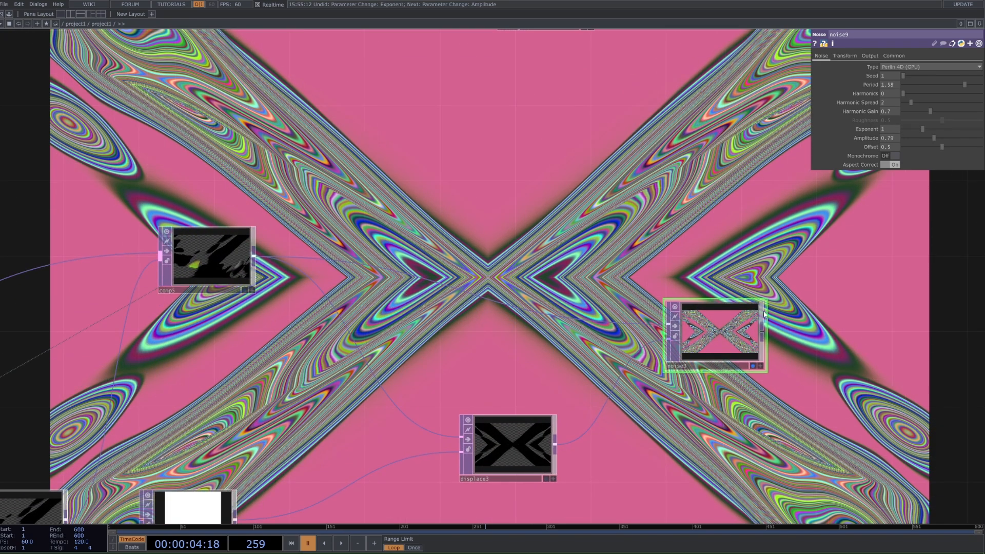
pyautogui.press('space')
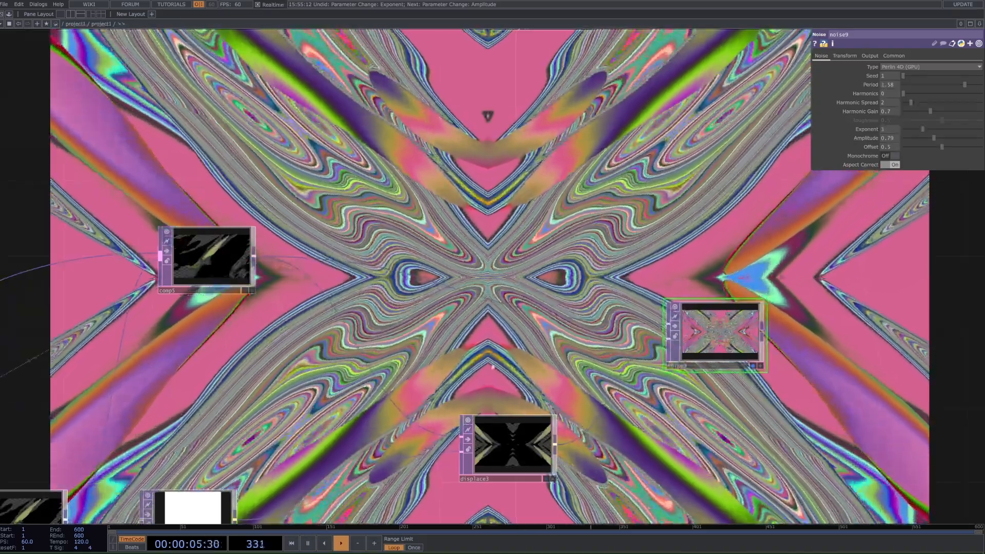
pyautogui.scroll(2, 741, 346)
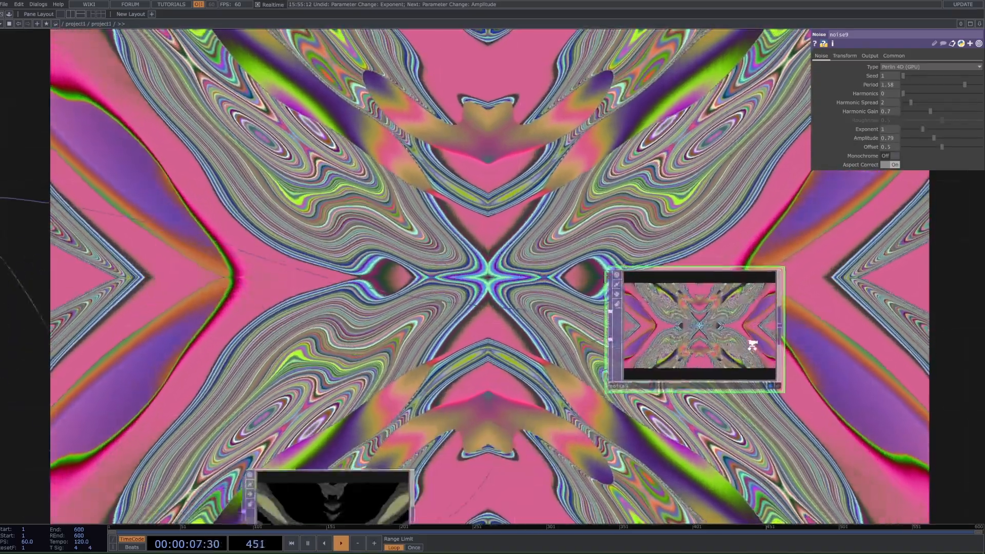
# Step: Try higher harmonic settings and another Exponent on noise9, undo each change, and check its Transform parameters
pyautogui.moveTo(916, 97); pyautogui.dragTo(937, 100)
pyautogui.hotkey('ctrl', 'z')
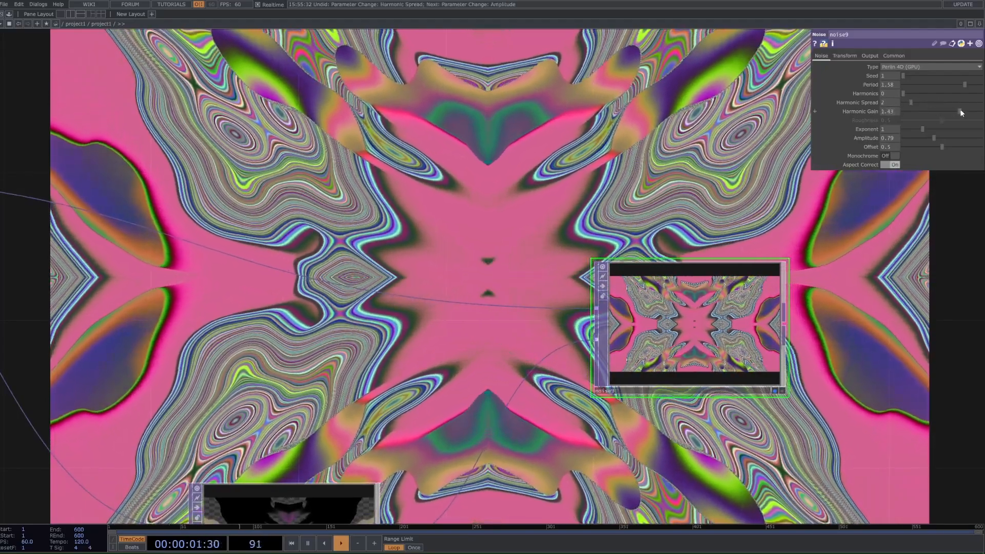
pyautogui.moveTo(905, 93); pyautogui.dragTo(967, 96)
pyautogui.hotkey('ctrl', 'z')
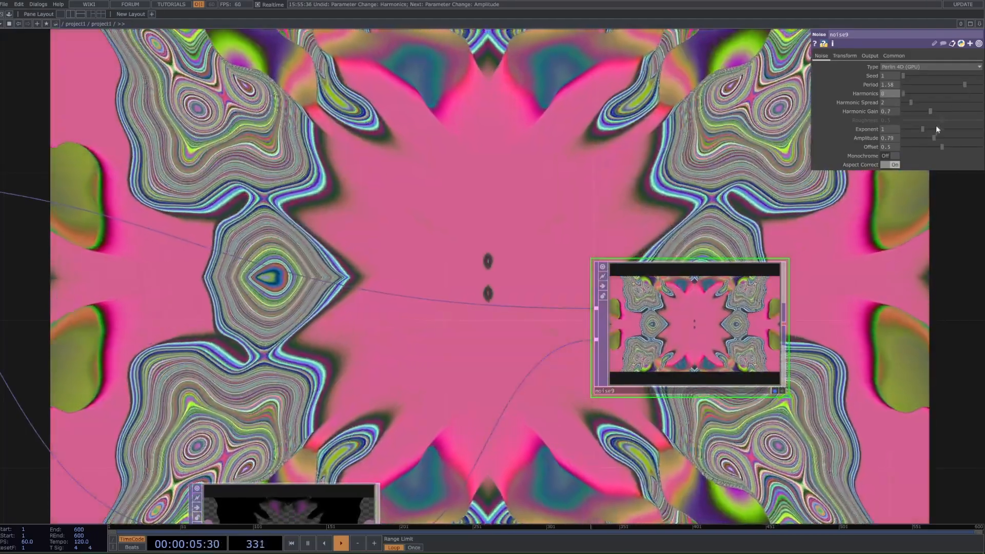
pyautogui.moveTo(925, 129)
pyautogui.mouseDown()
pyautogui.moveTo(933, 128)
pyautogui.moveTo(918, 128)
pyautogui.mouseUp()
pyautogui.hotkey('ctrl', 'z')
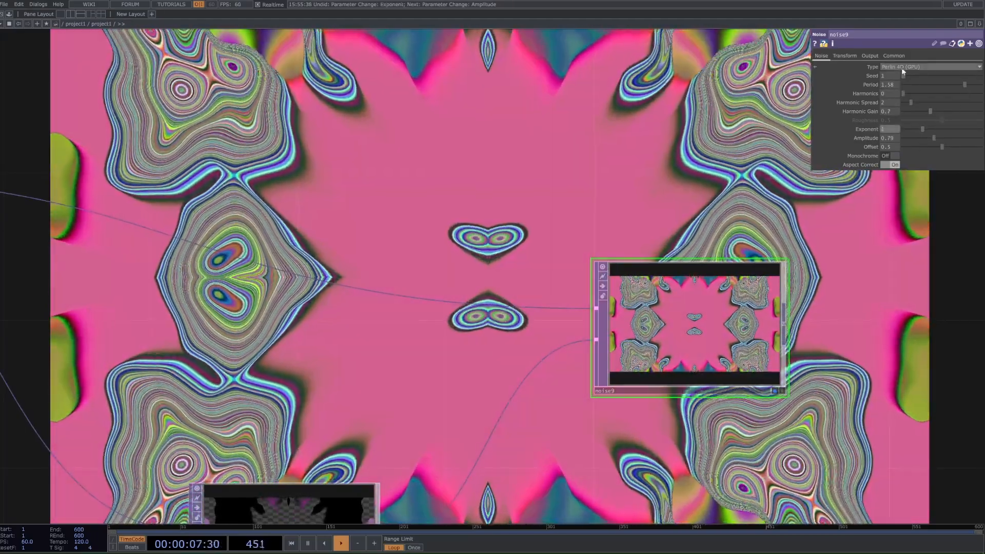
pyautogui.click(853, 56)
# Step: Copy primary_colour_source1 and paste the duplicate just above noise9 in the lower network
pyautogui.scroll(-3, 781, 246)
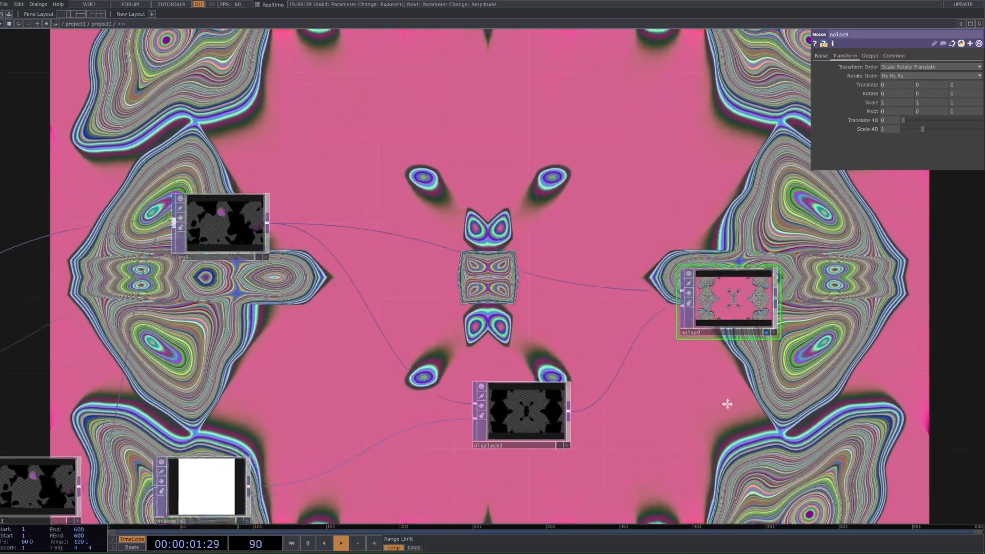
pyautogui.scroll(-3, 744, 390)
pyautogui.scroll(-5, 715, 402)
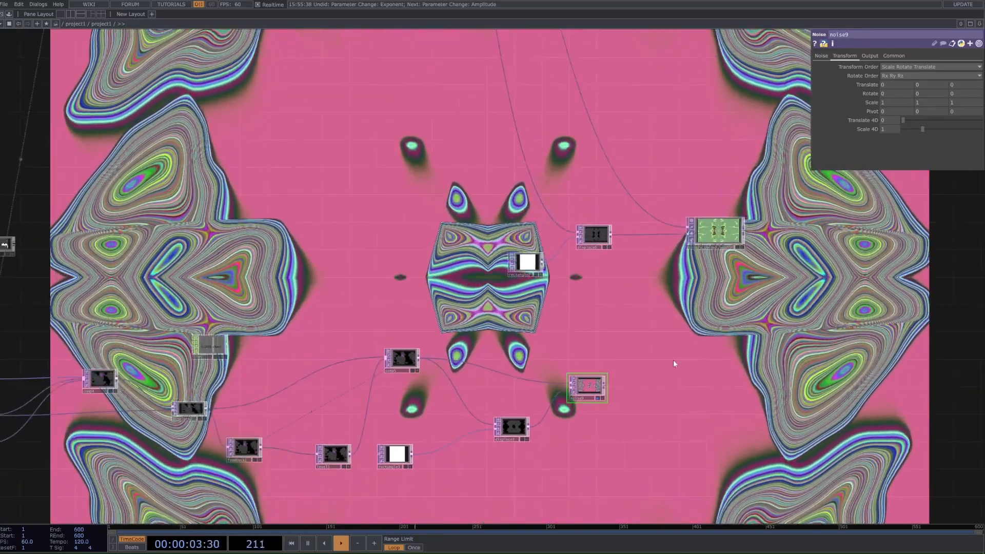
pyautogui.scroll(5, 591, 374)
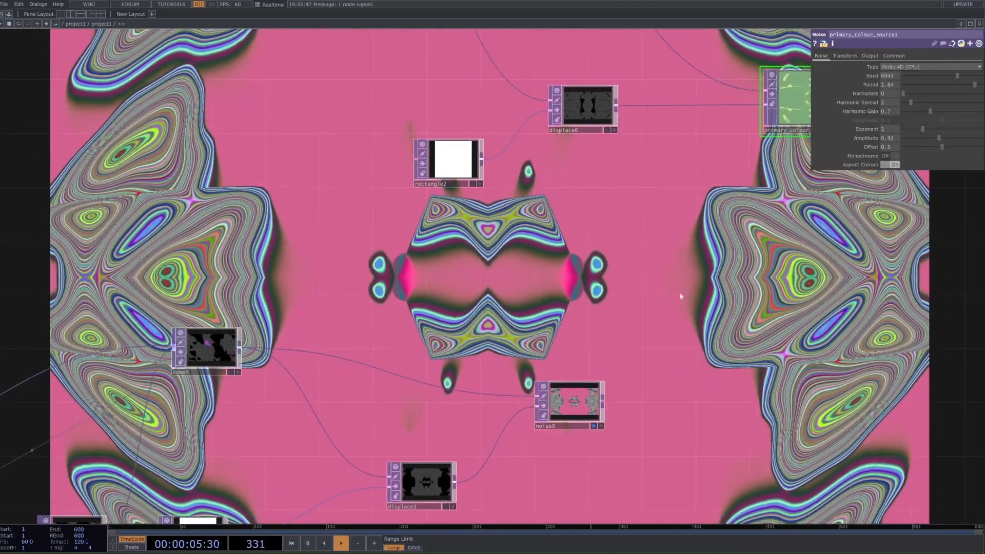
pyautogui.hotkey('ctrl', 'v')
pyautogui.moveTo(709, 268); pyautogui.dragTo(656, 335)
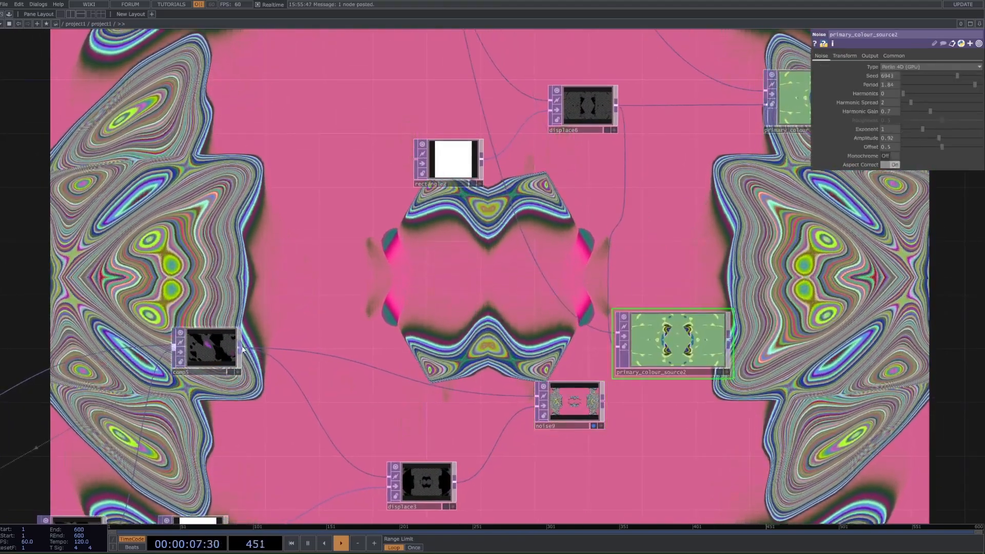
# Step: Connect comp5 to the first input of primary_colour_source2 and displace3 to its second input
pyautogui.moveTo(240, 348); pyautogui.dragTo(621, 337)
pyautogui.click(620, 337)
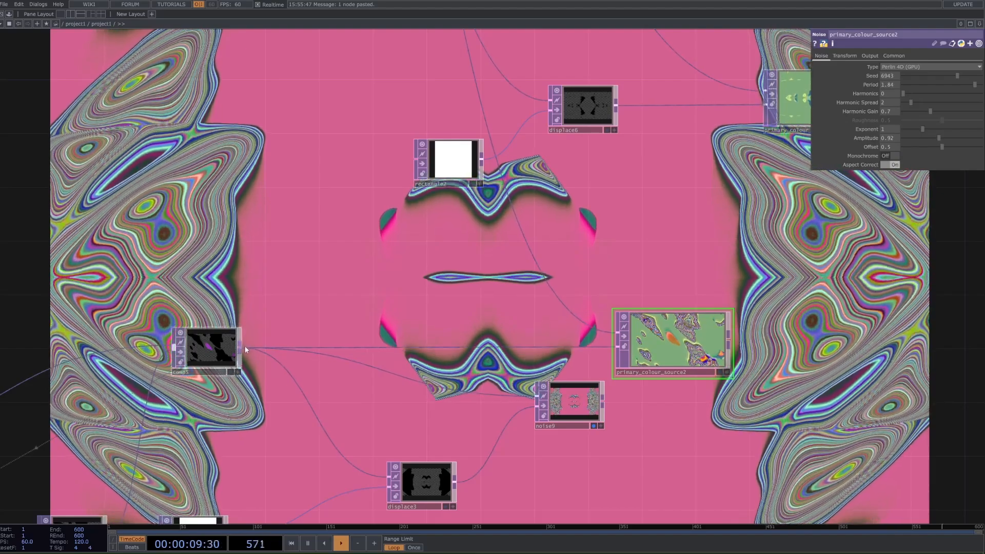
pyautogui.click(239, 348)
pyautogui.click(615, 332)
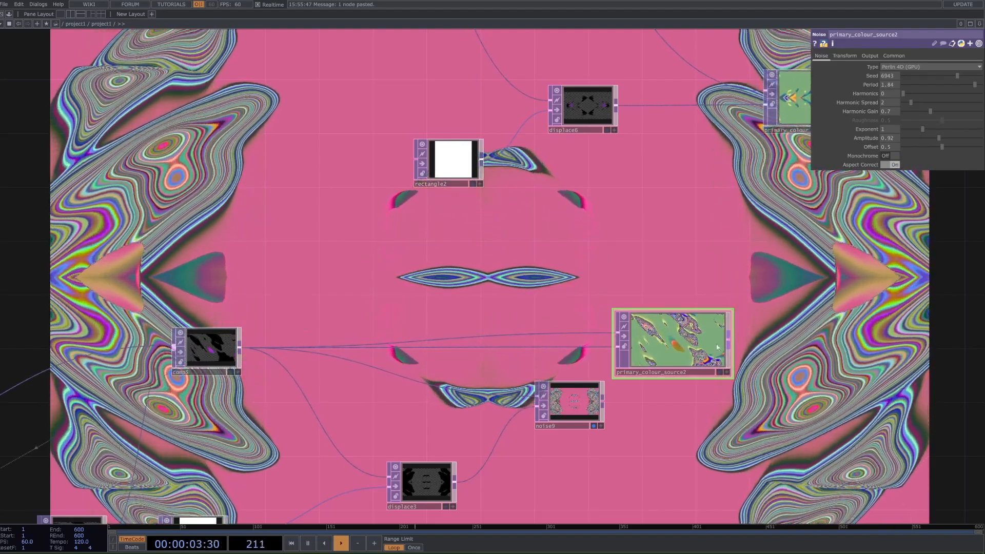
pyautogui.click(454, 482)
pyautogui.click(617, 339)
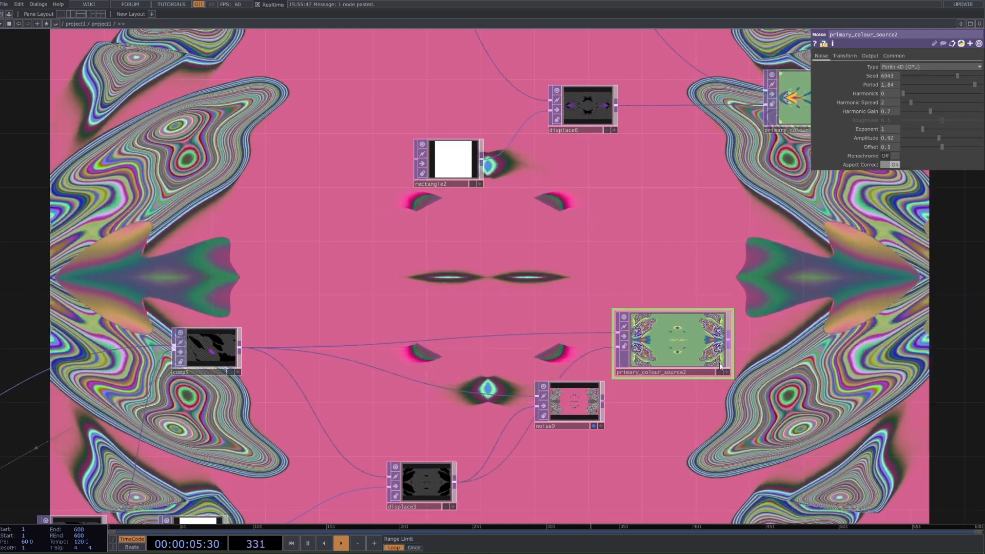
# Step: Delete noise9 and move primary_colour_source2 into its place
pyautogui.click(582, 402)
pyautogui.press('Delete')
pyautogui.moveTo(701, 343); pyautogui.dragTo(607, 382)
# Step: Display primary_colour_source2's output as the network background
pyautogui.scroll(2, 601, 347)
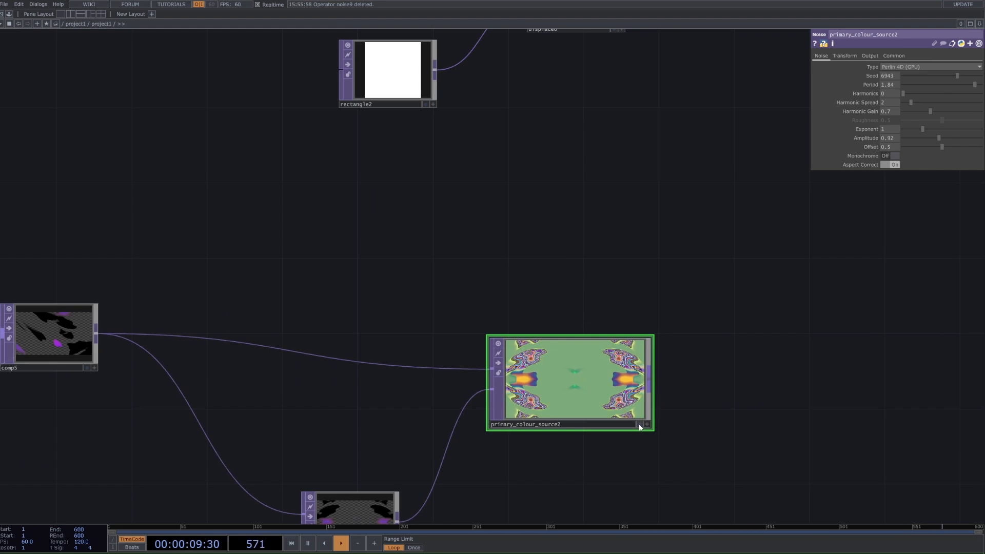
pyautogui.click(640, 424)
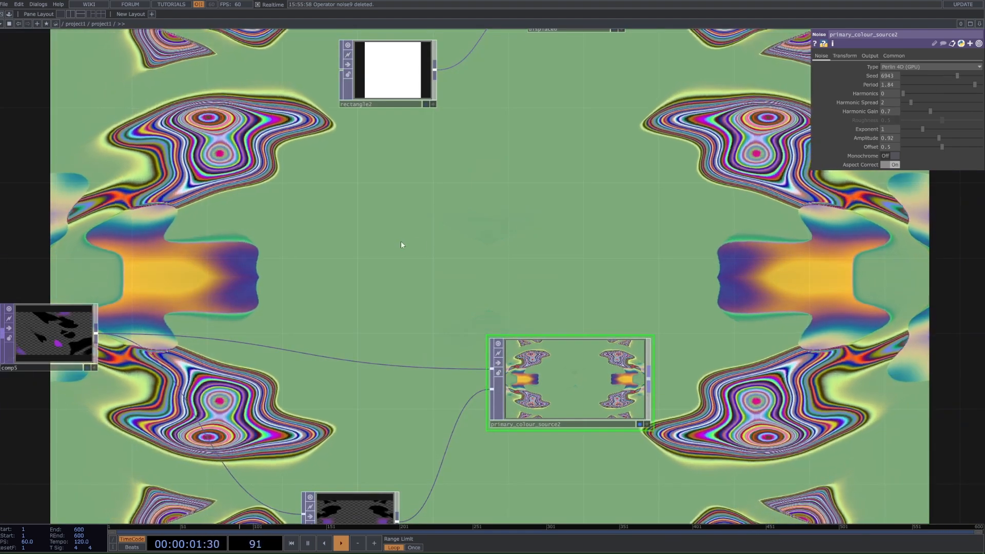
pyautogui.scroll(-2, 401, 245)
pyautogui.moveTo(374, 273); pyautogui.dragTo(392, 275)
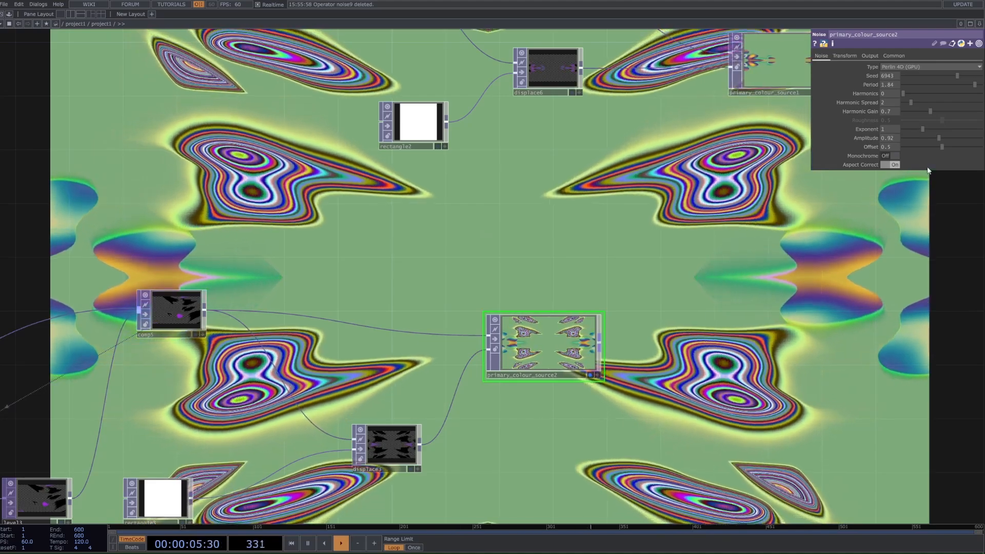
# Step: Set the Seed of primary_colour_source2 to 1659 for a blue and yellow colour variation
pyautogui.moveTo(955, 75); pyautogui.dragTo(937, 80)
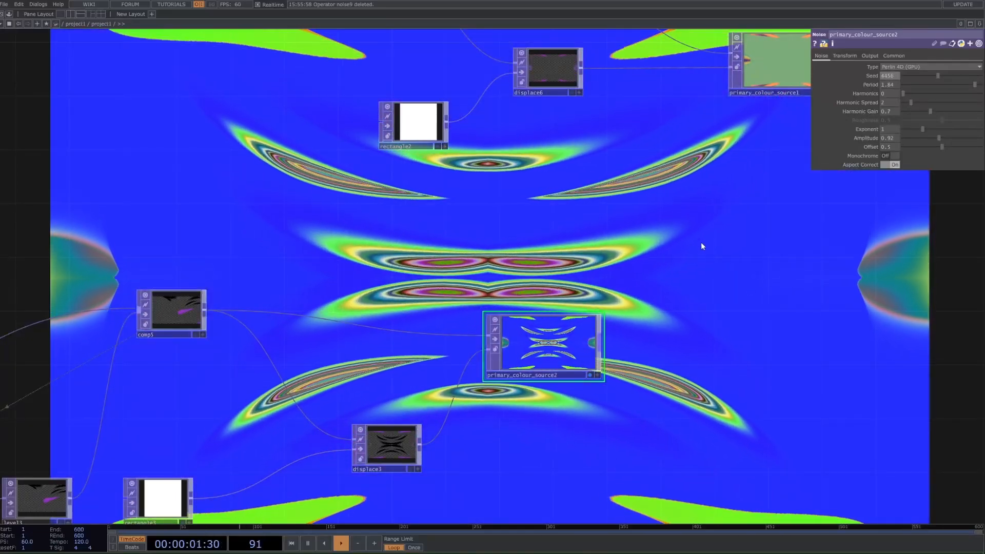
pyautogui.moveTo(921, 76); pyautogui.dragTo(916, 78)
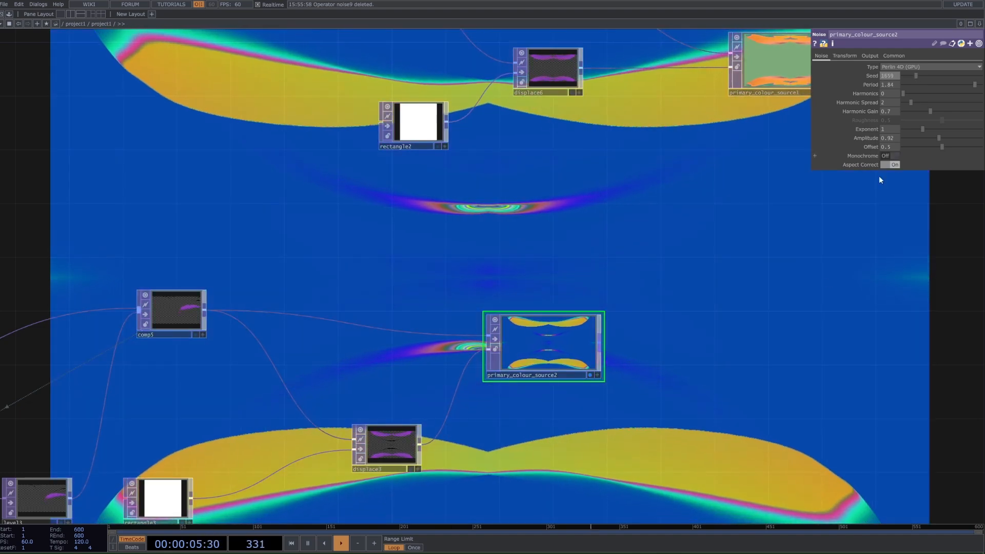
pyautogui.scroll(-3, 817, 295)
pyautogui.scroll(-3, 510, 325)
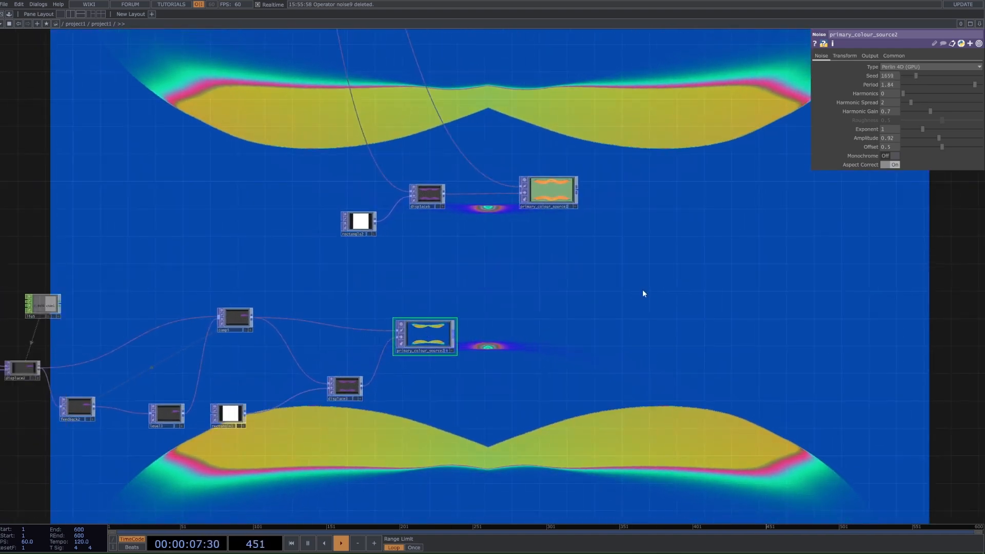
# Step: Turn off the background display of primary_colour_source1 and primary_colour_source2
pyautogui.scroll(-3, 641, 294)
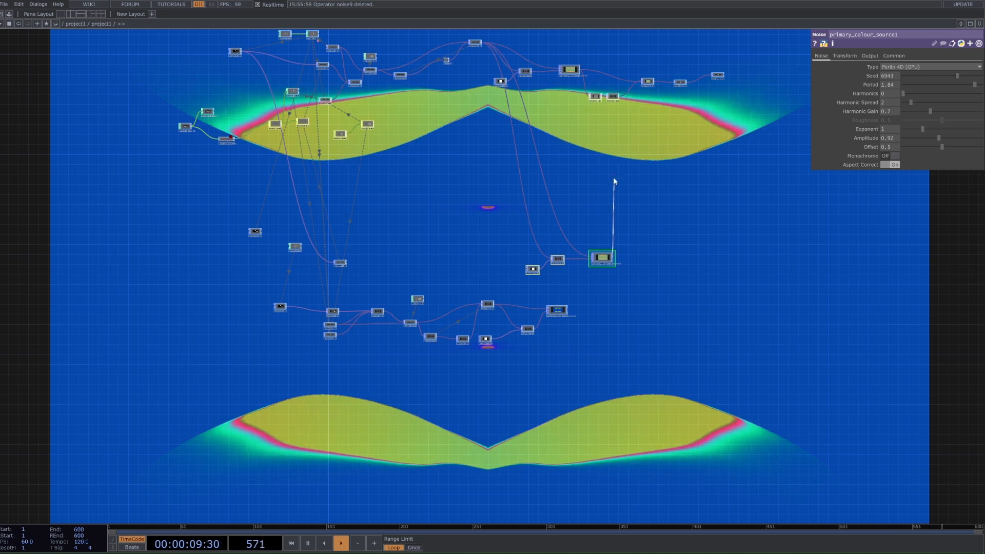
pyautogui.scroll(3, 722, 108)
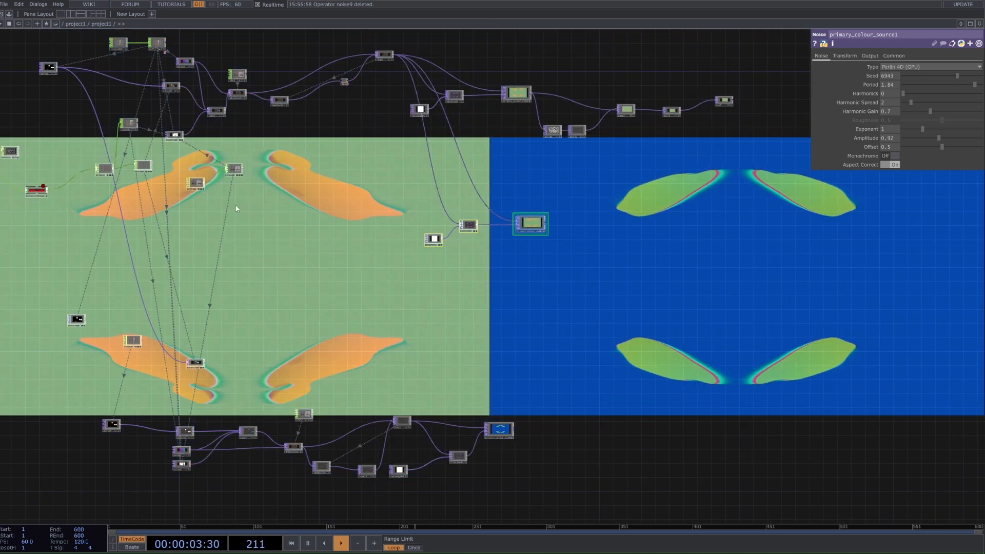
pyautogui.scroll(2, 626, 121)
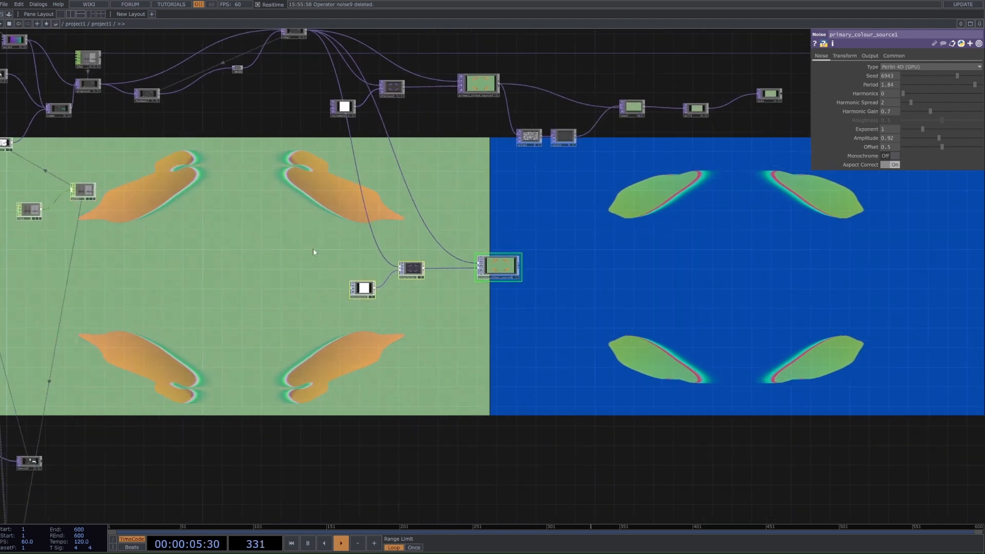
pyautogui.click(638, 115)
pyautogui.moveTo(583, 324); pyautogui.dragTo(540, 106)
pyautogui.scroll(4, 431, 390)
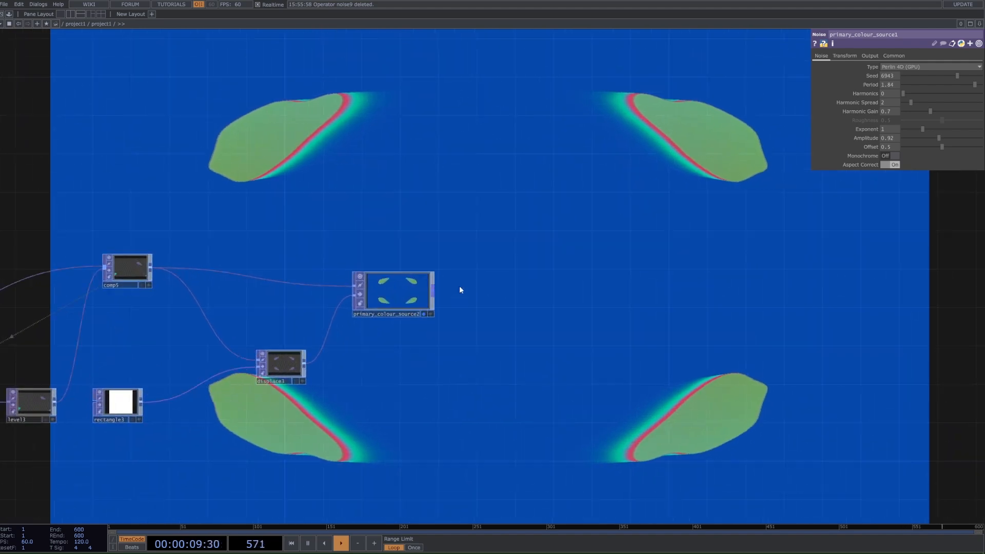
pyautogui.click(423, 313)
pyautogui.click(430, 313)
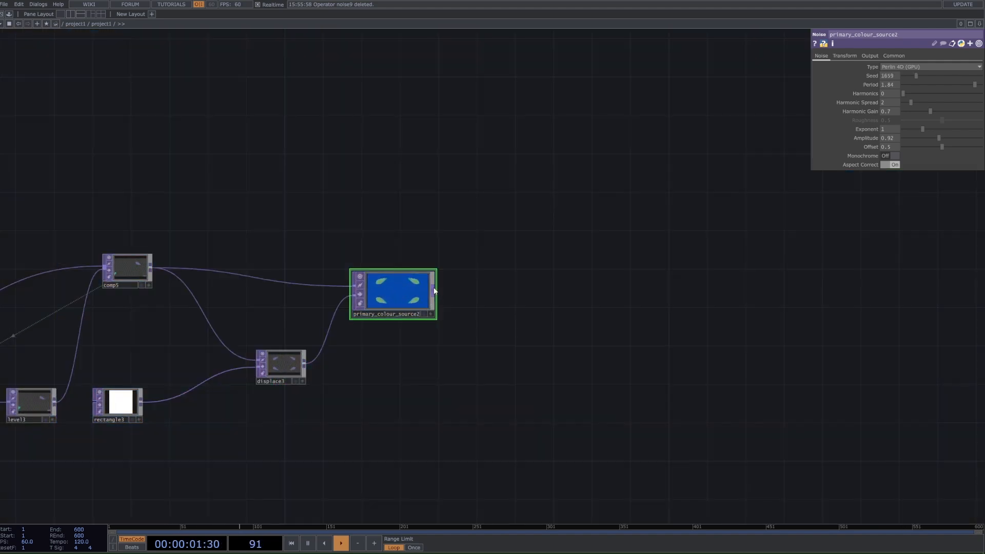
# Step: Add a Noise TOP fed by primary_colour_source2's output, placed below and beyond it
pyautogui.moveTo(470, 298); pyautogui.dragTo(452, 299)
pyautogui.rightClick(410, 295)
pyautogui.write('no')
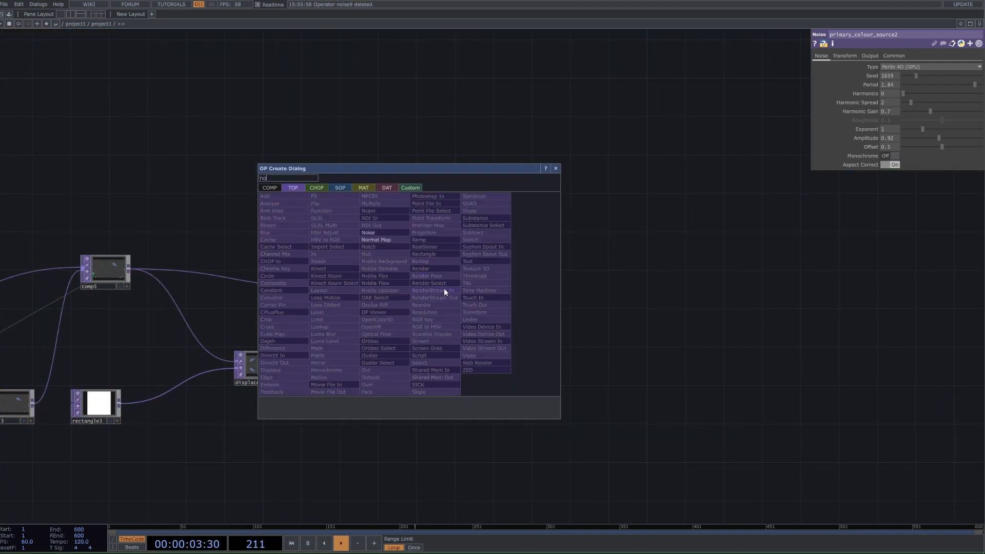
pyautogui.click(384, 232)
pyautogui.click(501, 406)
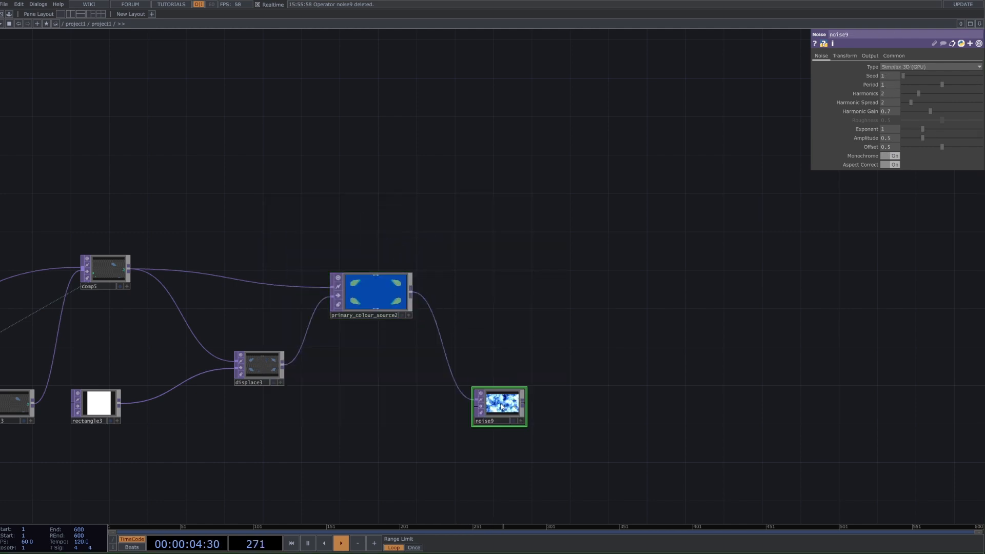
# Step: Set noise9's RGB output to Noise, its Period to 0 and its first Translate value to the expression absTime.seconds
pyautogui.click(862, 55)
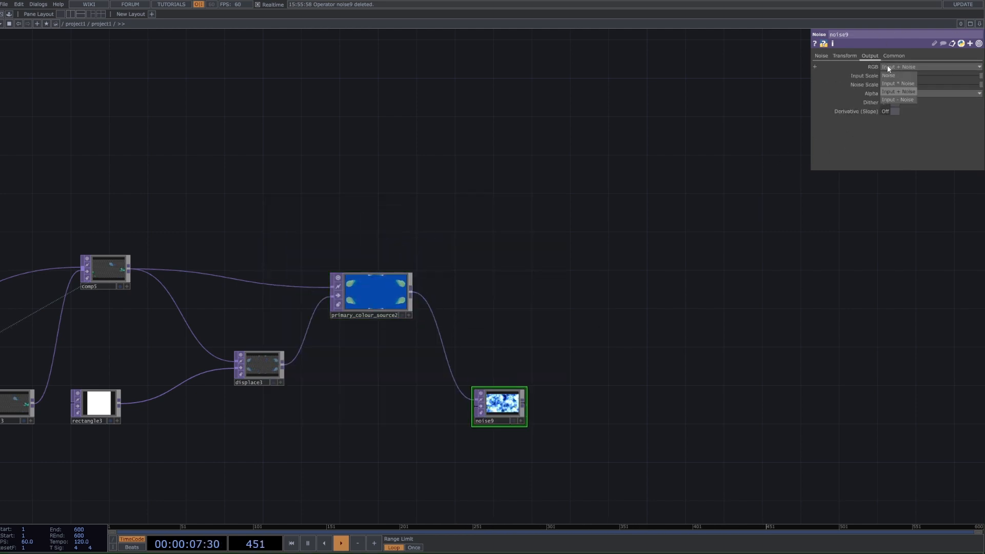
pyautogui.moveTo(915, 84); pyautogui.dragTo(743, 89)
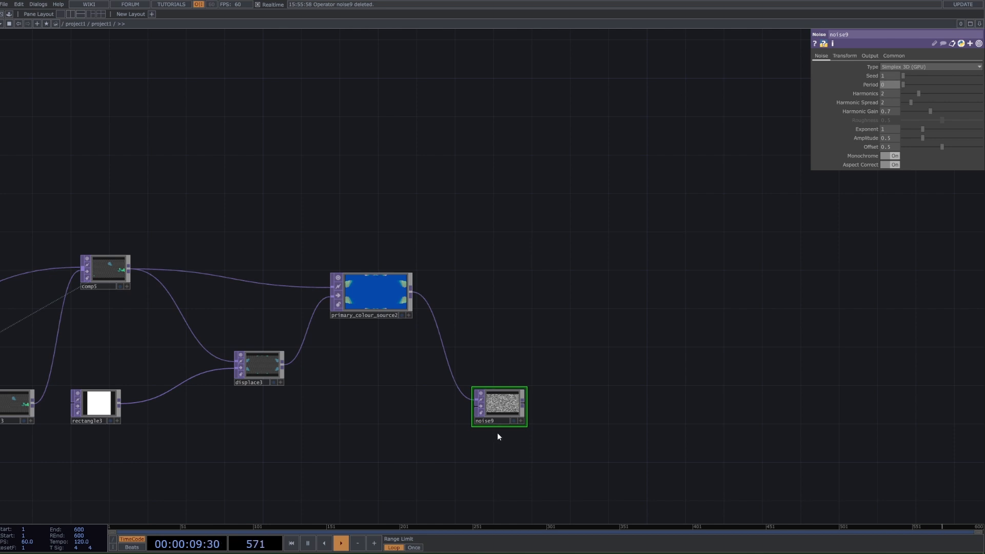
pyautogui.scroll(4, 497, 433)
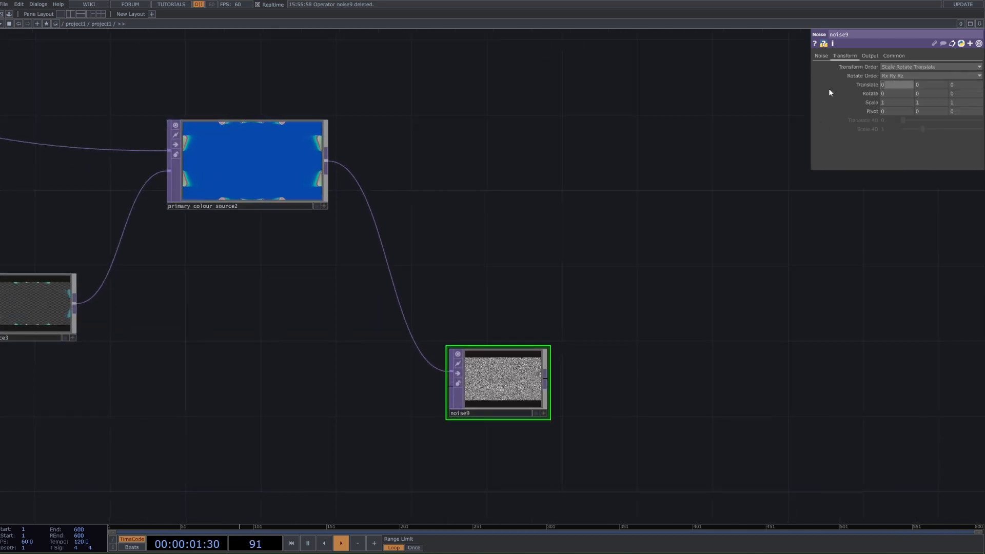
pyautogui.write('absTime.seconds')
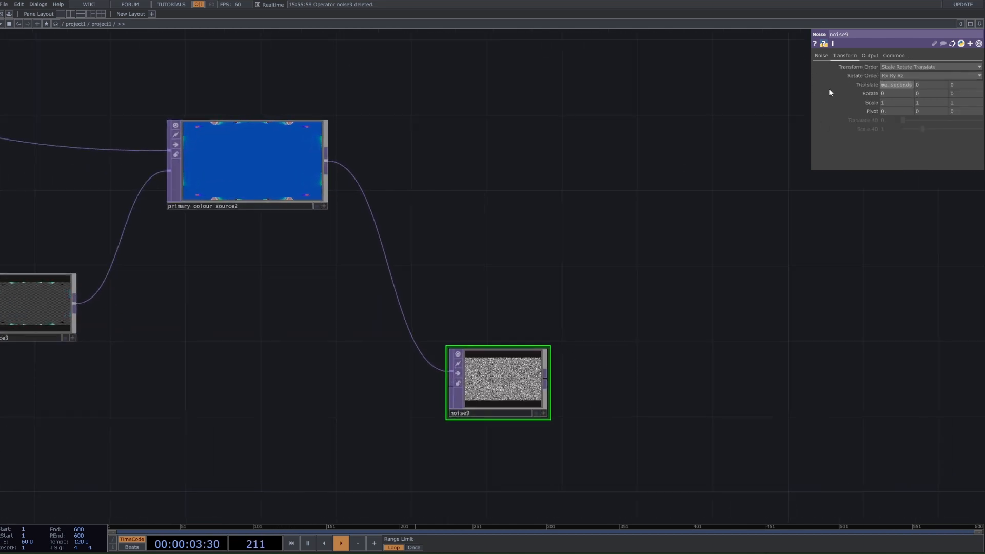
pyautogui.press('Return')
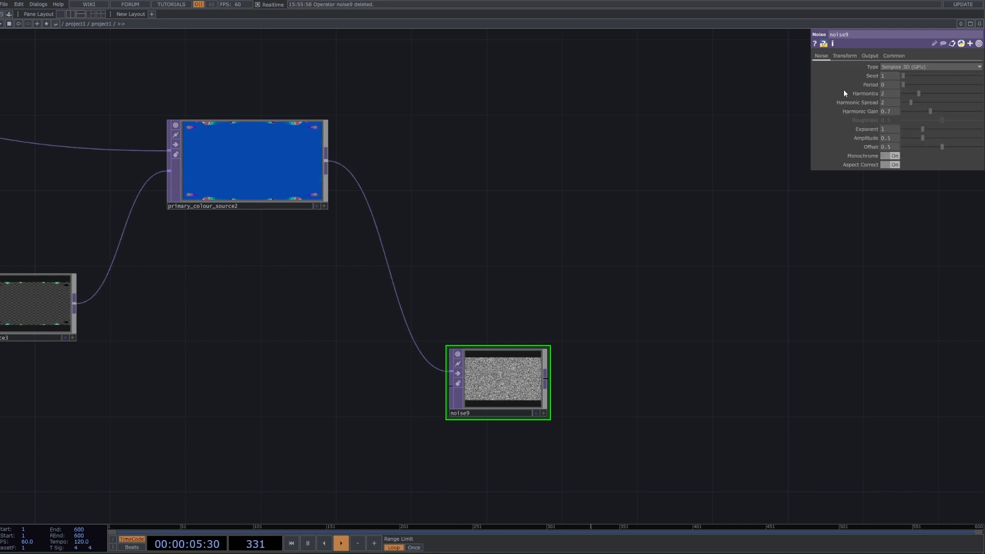
# Step: Add a Level TOP after noise9 and set its Opacity to 0.228
pyautogui.rightClick(546, 382)
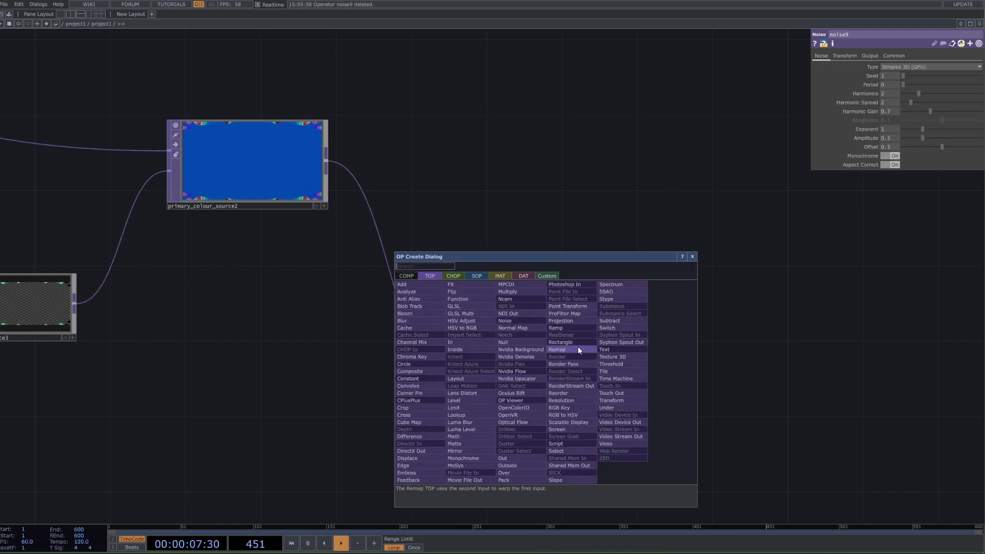
pyautogui.write('lev')
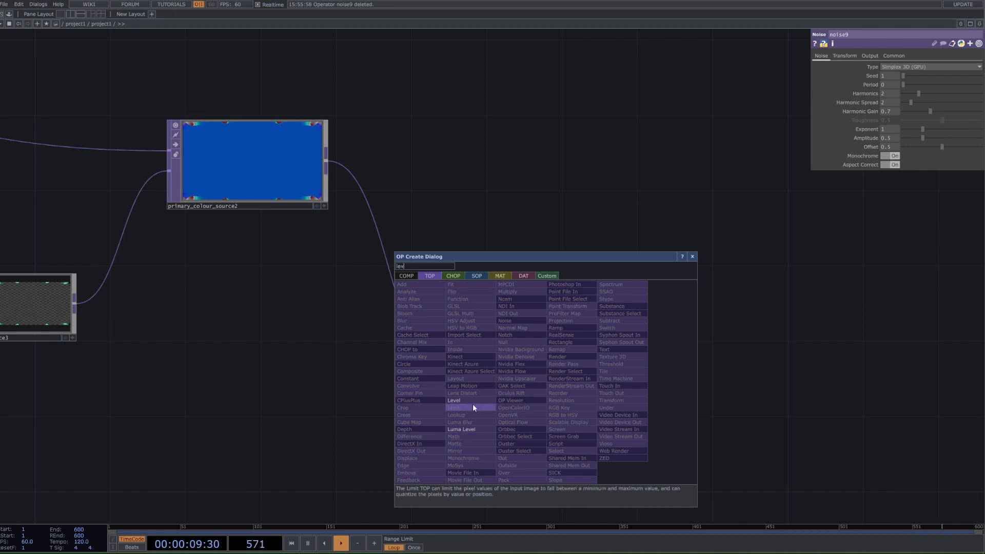
pyautogui.press('Return')
pyautogui.click(691, 405)
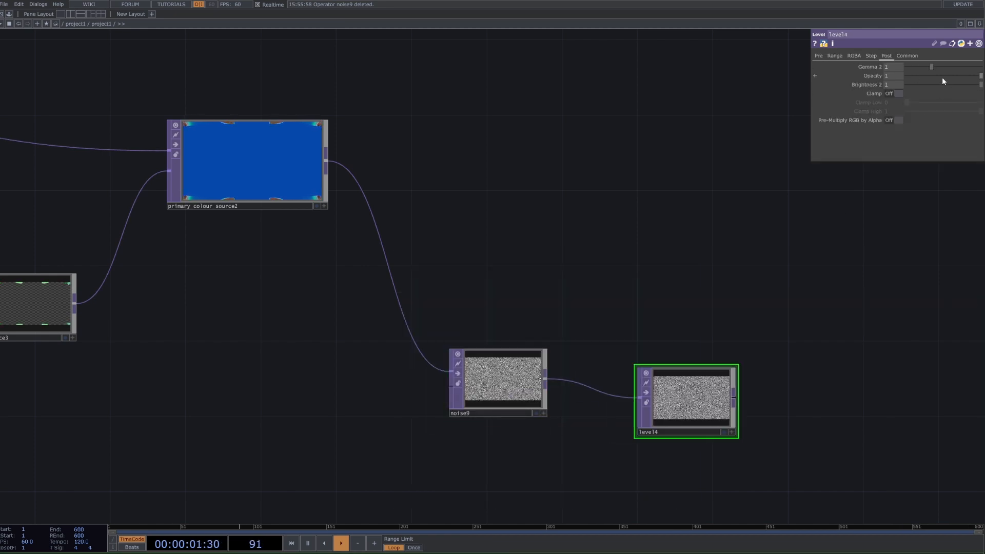
pyautogui.moveTo(919, 77); pyautogui.dragTo(923, 77)
# Step: Add a Composite TOP after primary_colour_source2 and connect level4 as its second input
pyautogui.scroll(-3, 831, 310)
pyautogui.moveTo(782, 393); pyautogui.dragTo(614, 398)
pyautogui.press('Tab')
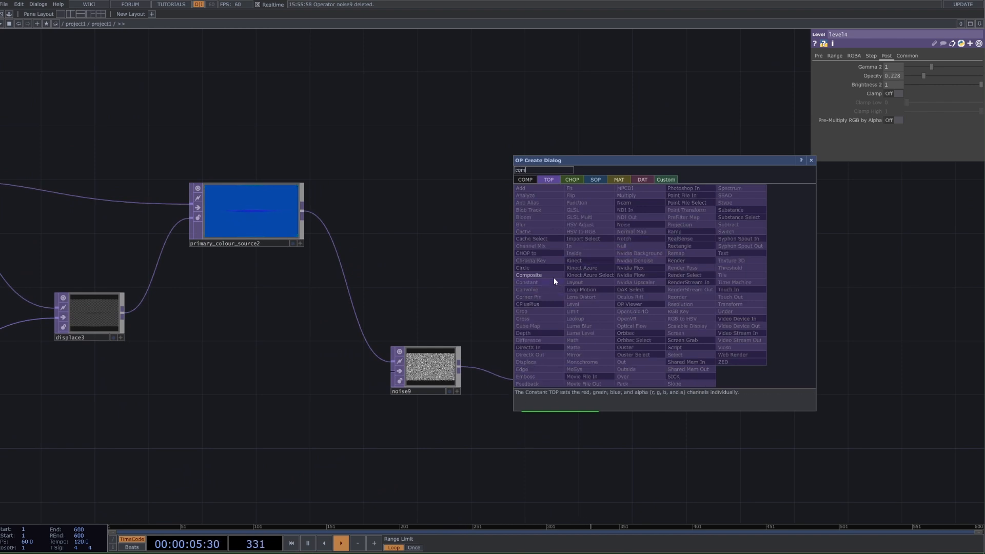
pyautogui.click(553, 276)
pyautogui.click(676, 263)
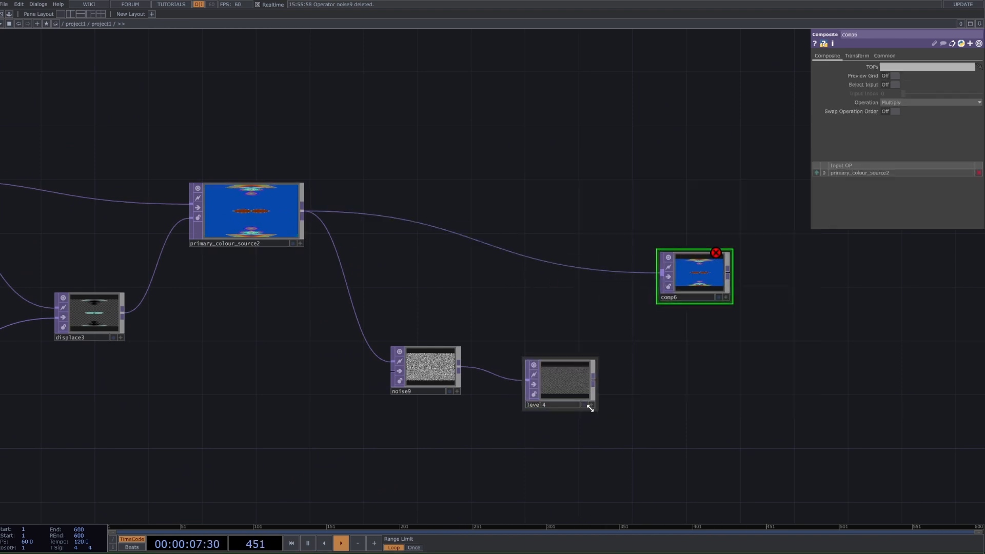
pyautogui.click(660, 298)
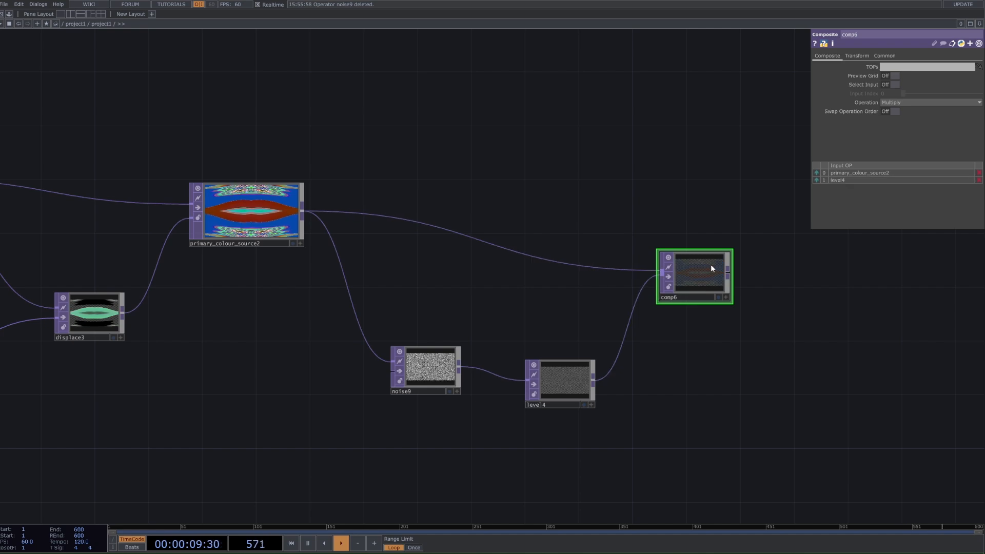
# Step: Set comp6's Operation to Screen and display its output as the network background
pyautogui.click(923, 102)
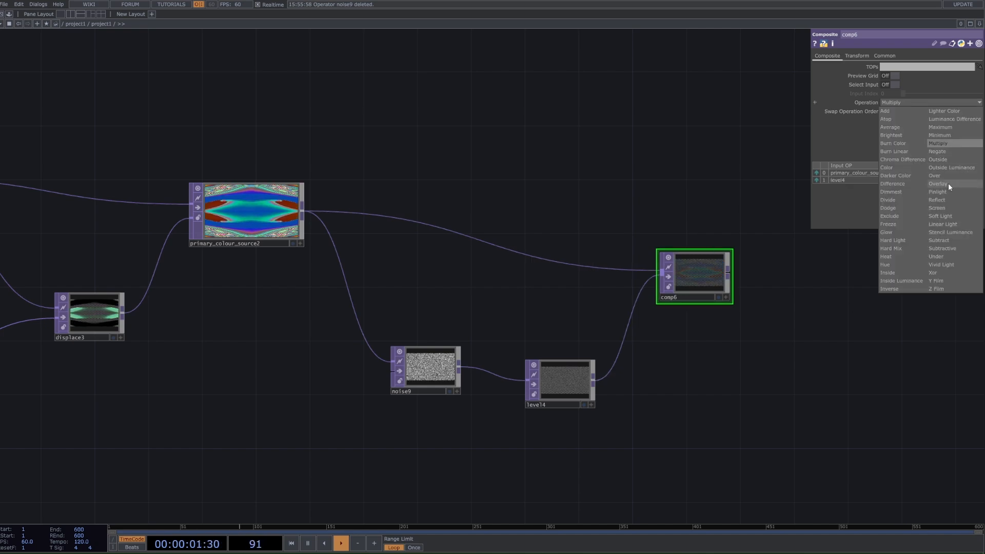
pyautogui.click(938, 208)
pyautogui.click(718, 297)
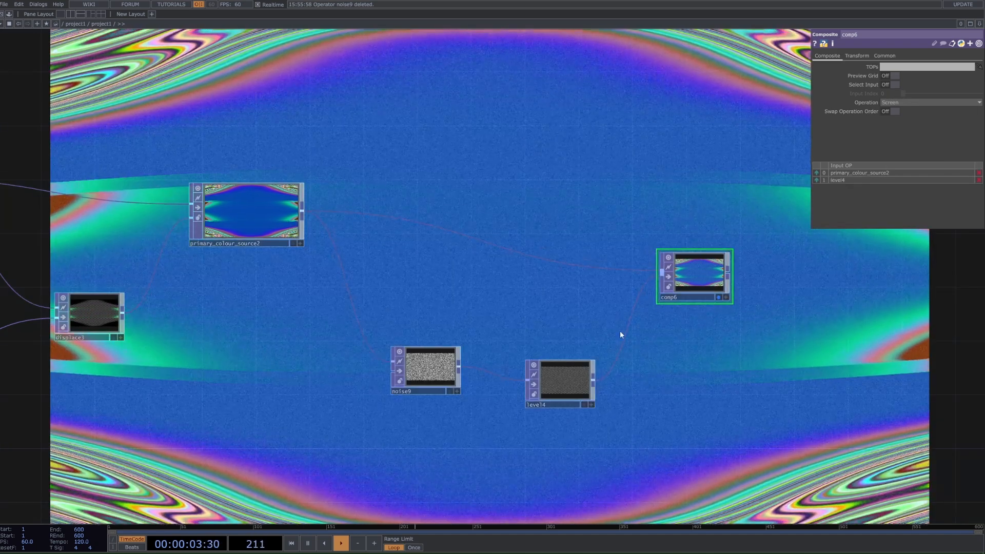
# Step: Set level4's Opacity to 0.157 and turn off comp6's background display
pyautogui.click(581, 367)
pyautogui.moveTo(919, 75); pyautogui.dragTo(918, 76)
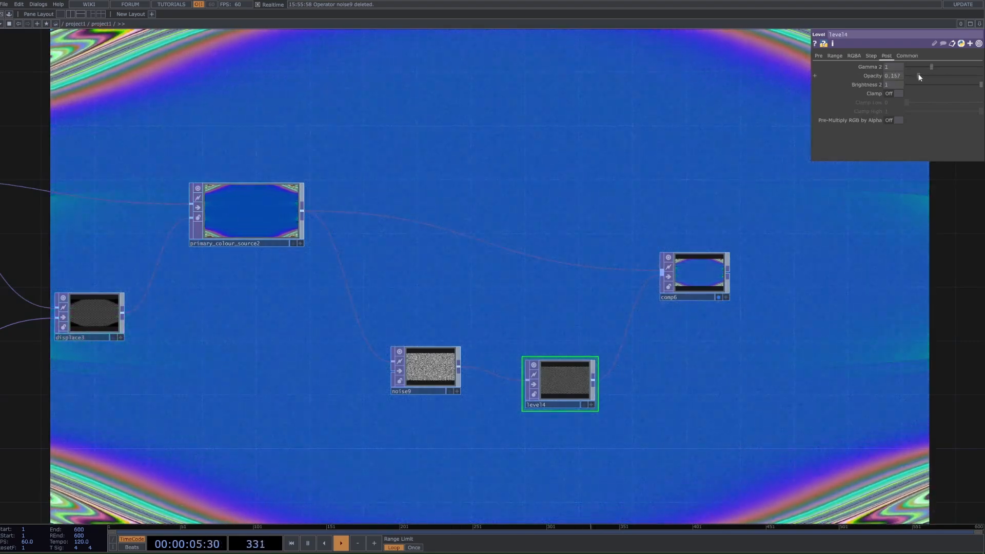
pyautogui.click(720, 299)
pyautogui.click(721, 298)
# Step: Add a Null TOP after comp6 and display its output as the network background
pyautogui.scroll(-10, 802, 266)
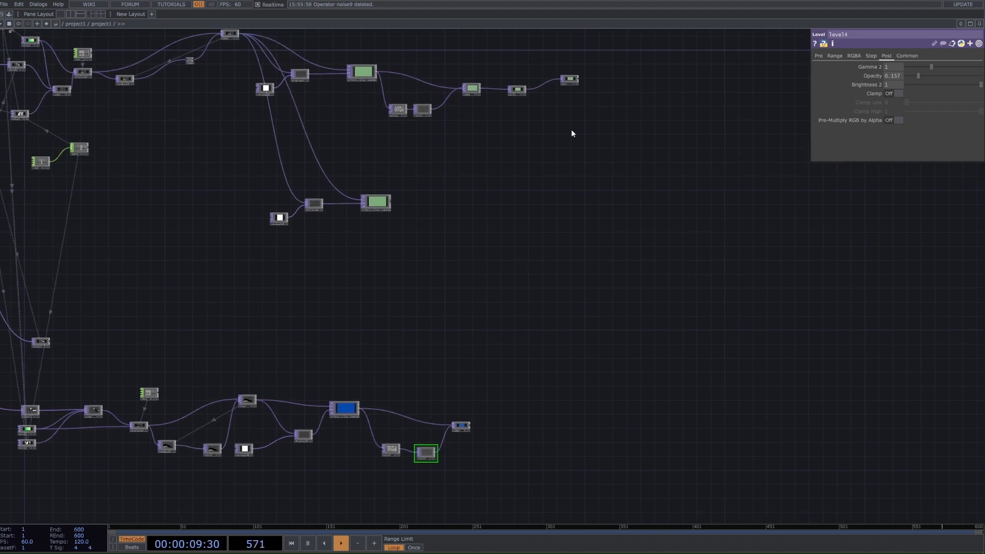
pyautogui.scroll(8, 462, 469)
pyautogui.rightClick(472, 343)
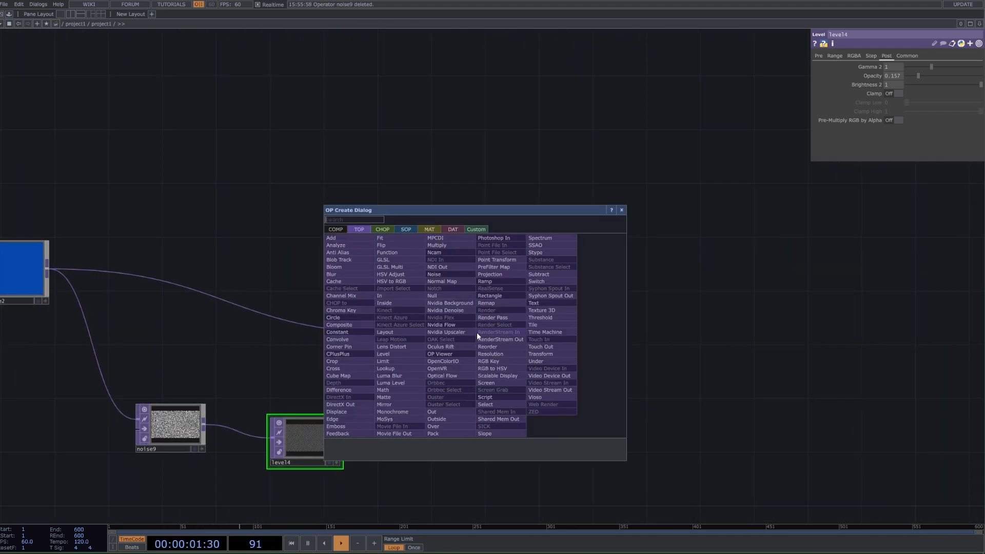
pyautogui.write('nul')
pyautogui.press('Return')
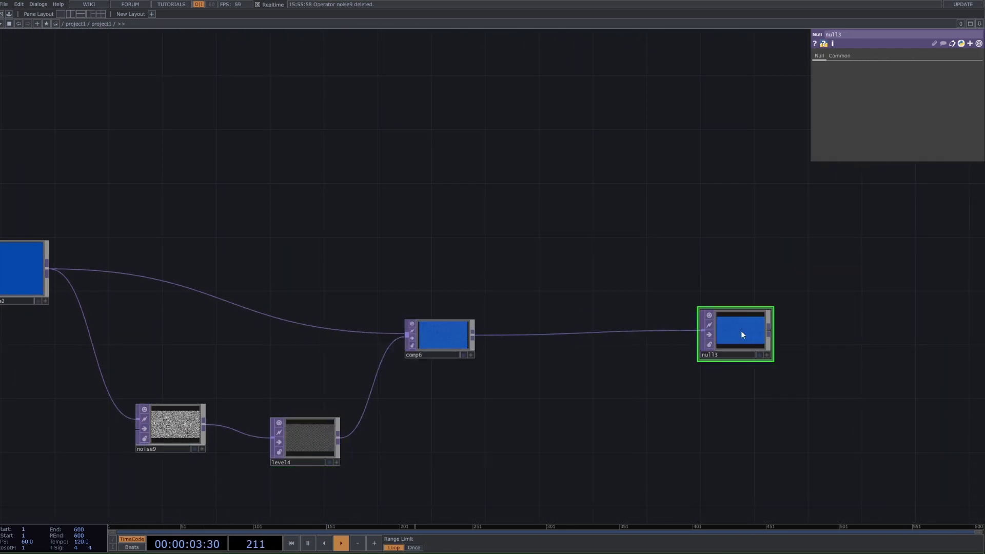
pyautogui.click(761, 355)
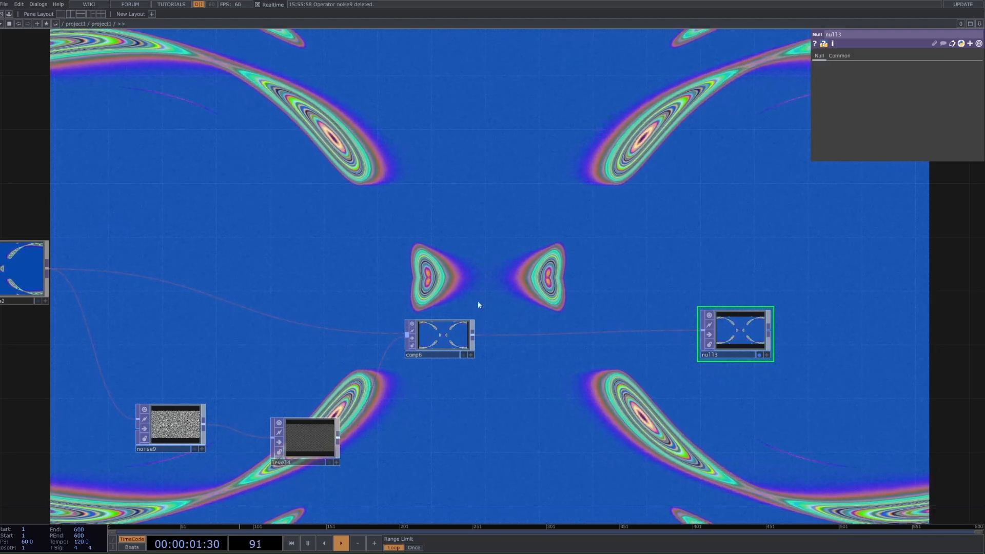
# Step: Try a Period of 2 and a different Harmonics value on the Noise below noise5, and undo the Harmonics change
pyautogui.moveTo(296, 285); pyautogui.dragTo(680, 294)
pyautogui.scroll(-3, 679, 294)
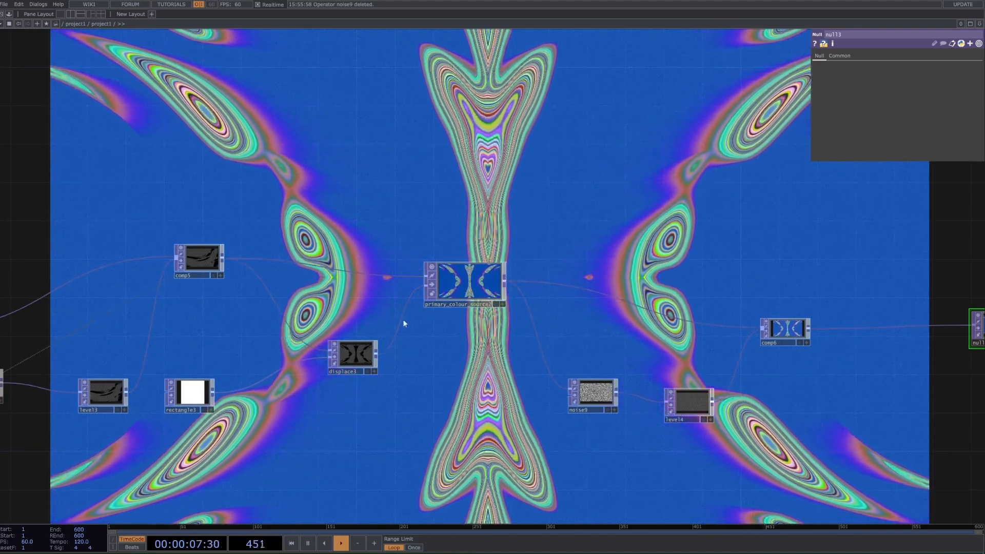
pyautogui.moveTo(209, 322); pyautogui.dragTo(475, 310)
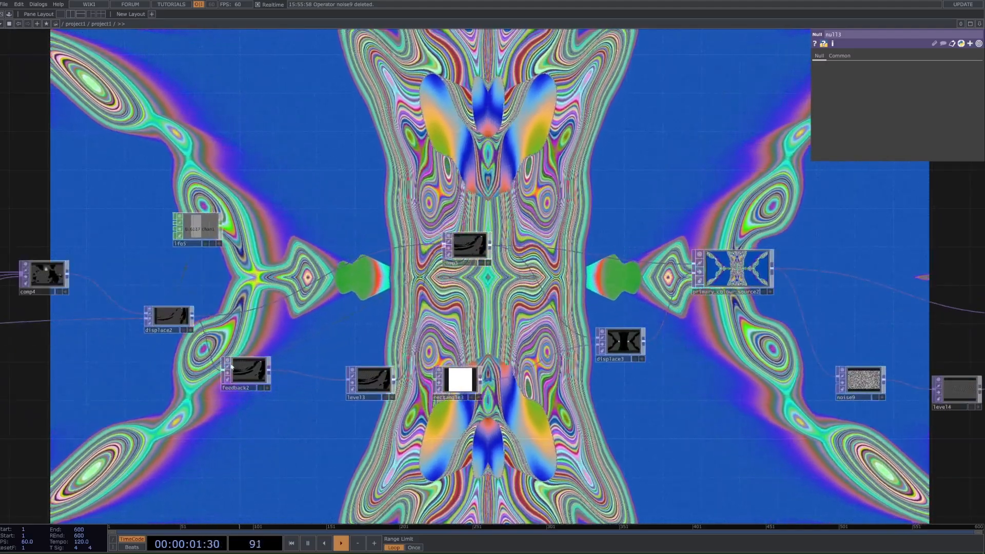
pyautogui.moveTo(158, 359); pyautogui.dragTo(399, 359)
pyautogui.click(102, 365)
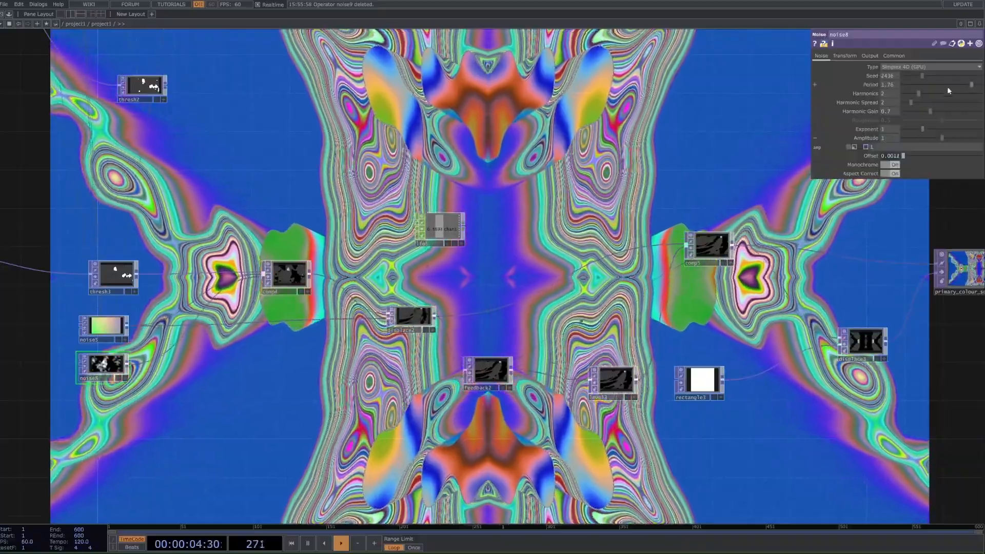
pyautogui.moveTo(929, 84); pyautogui.dragTo(982, 85)
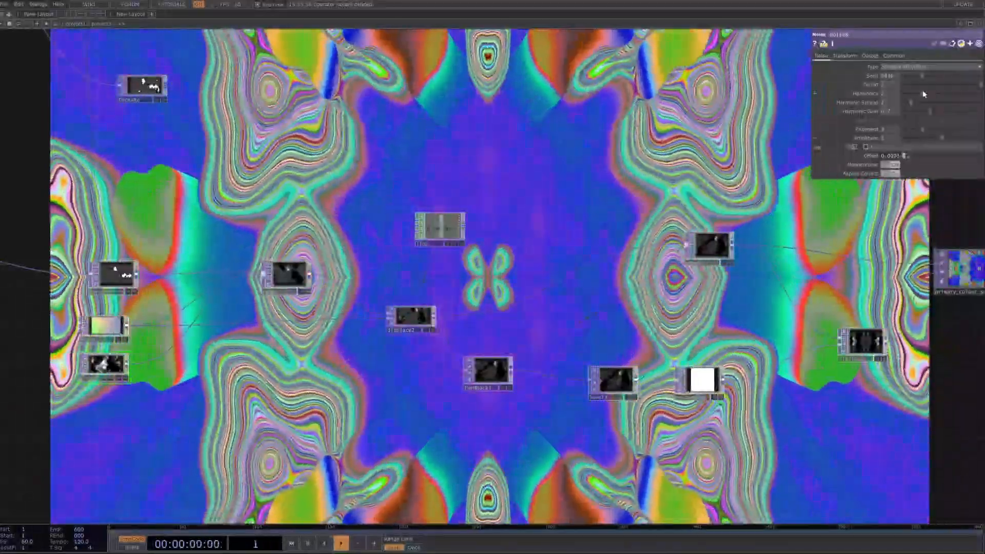
pyautogui.moveTo(924, 94); pyautogui.dragTo(931, 94)
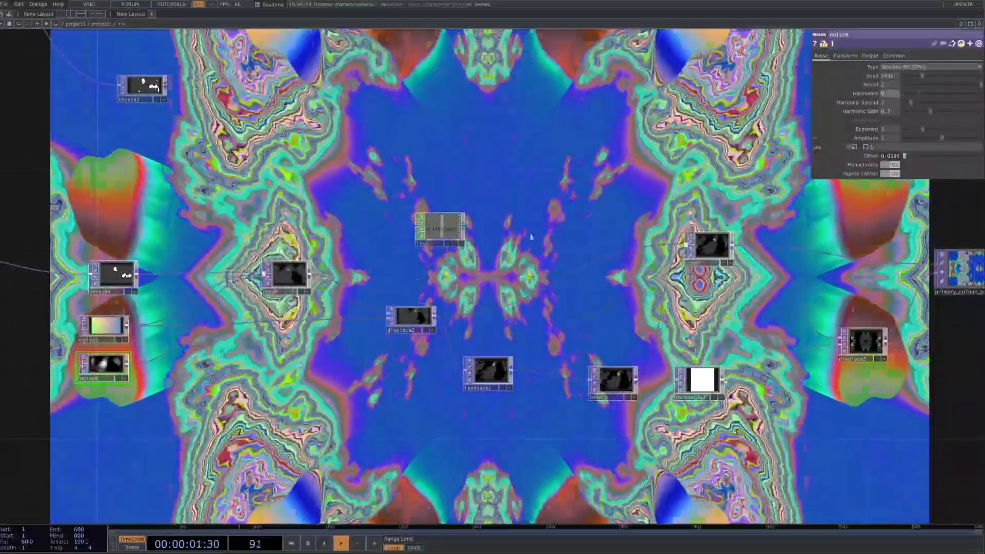
pyautogui.hotkey('ctrl', 'z')
# Step: Try a different Period on noise4, the Noise feeding thresh3, and undo the change
pyautogui.moveTo(201, 434); pyautogui.dragTo(468, 397)
pyautogui.scroll(-2, 467, 395)
pyautogui.scroll(2, 425, 358)
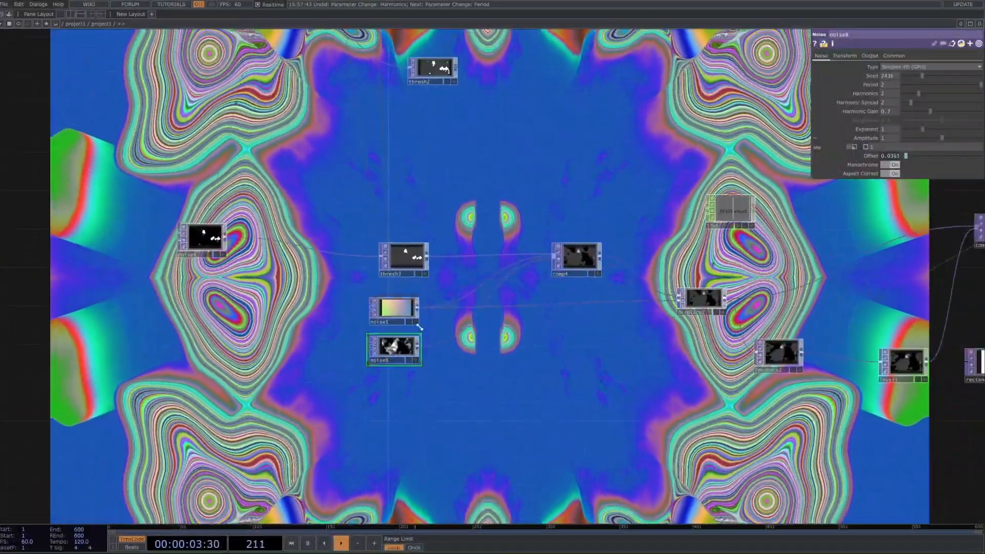
pyautogui.click(201, 253)
pyautogui.moveTo(941, 84); pyautogui.dragTo(970, 82)
pyautogui.hotkey('ctrl', 'z')
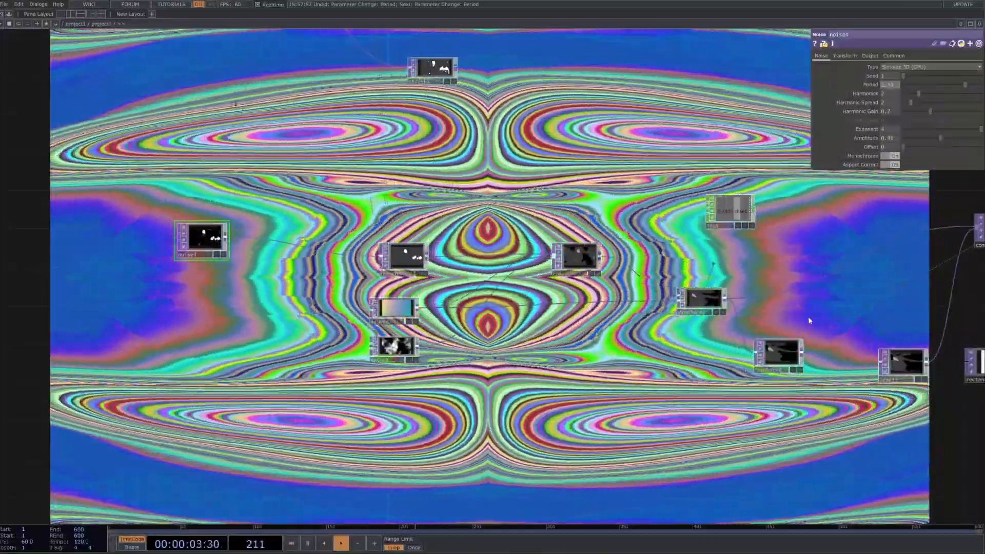
# Step: Try an Opacity of 1 on level3, and undo it together with the earlier Period change
pyautogui.moveTo(808, 316); pyautogui.dragTo(780, 320)
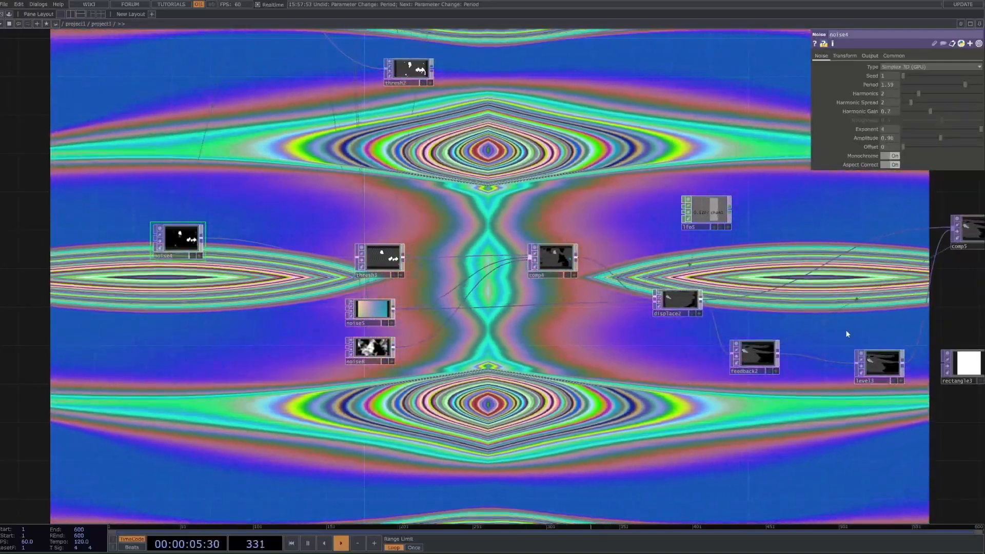
pyautogui.moveTo(873, 360); pyautogui.dragTo(830, 363)
pyautogui.click(829, 361)
pyautogui.moveTo(977, 77)
pyautogui.mouseDown()
pyautogui.moveTo(946, 80)
pyautogui.moveTo(980, 79)
pyautogui.mouseUp()
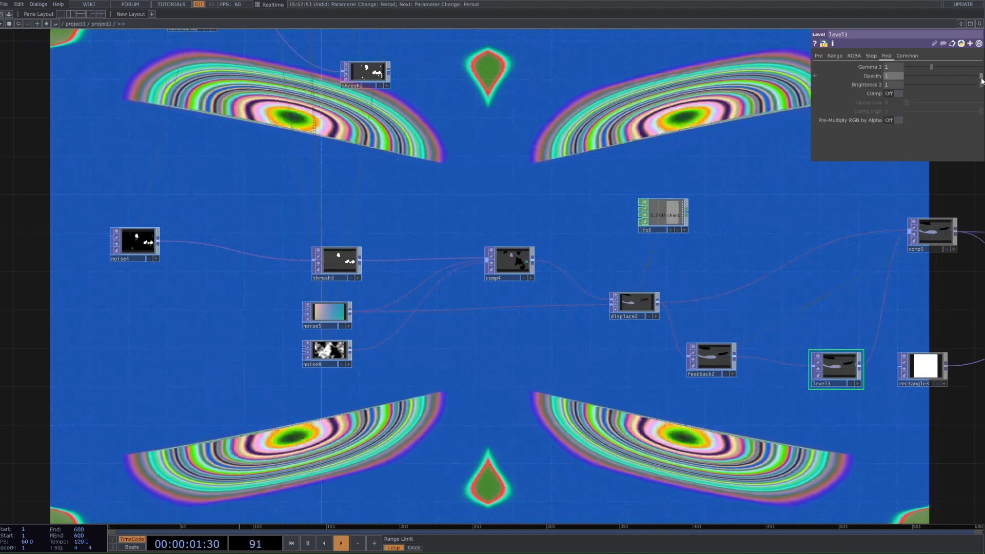
pyautogui.hotkey('ctrl', 'z')
pyautogui.hotkey('ctrl', 'z')
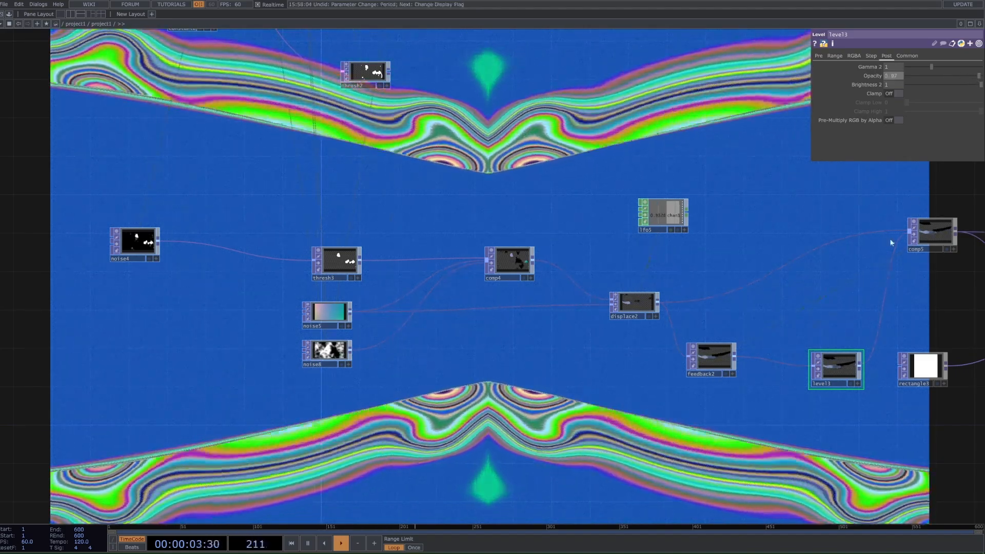
# Step: Turn off the background display of the Null TOP at the end of the new chain
pyautogui.click(923, 241)
pyautogui.scroll(-5, 802, 316)
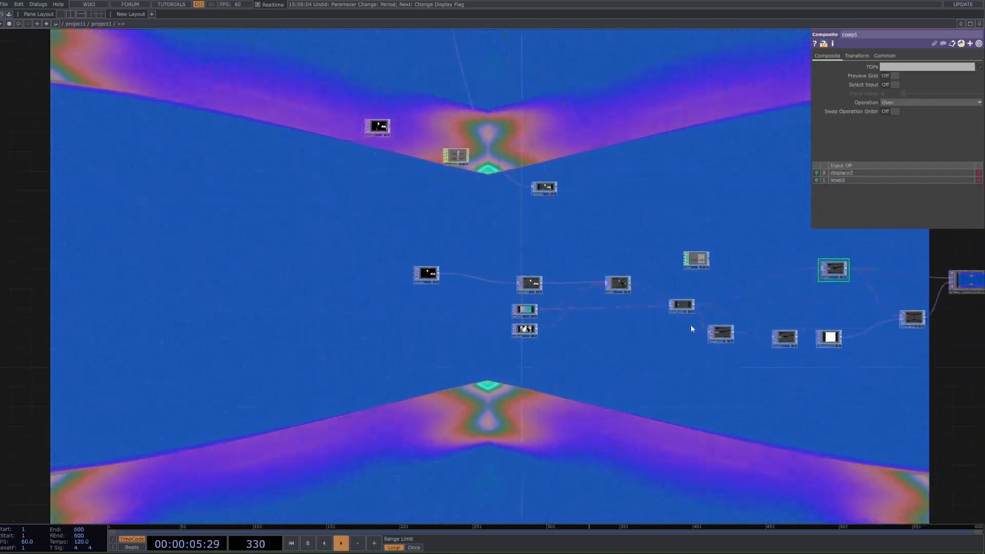
pyautogui.moveTo(535, 329); pyautogui.dragTo(489, 309)
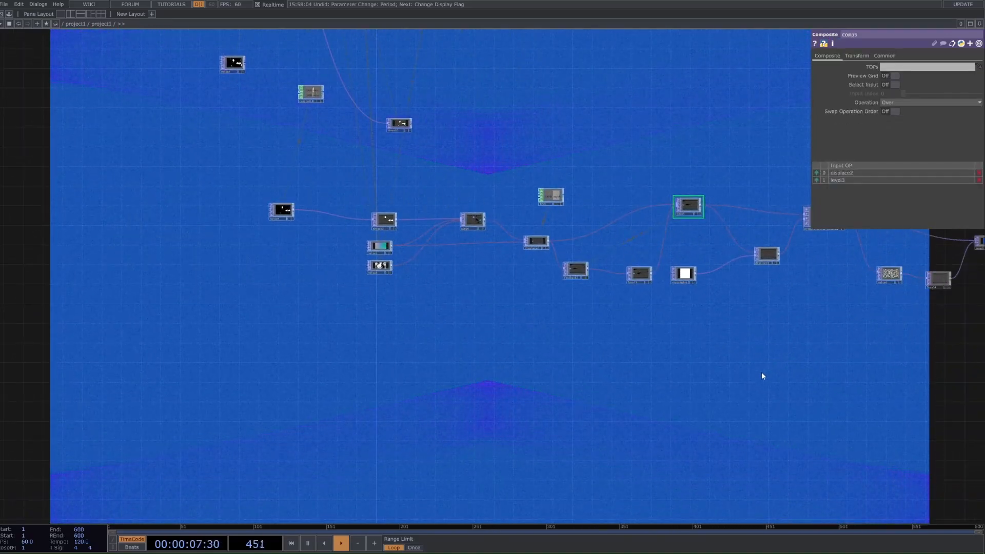
pyautogui.scroll(-5, 586, 371)
pyautogui.scroll(6, 670, 343)
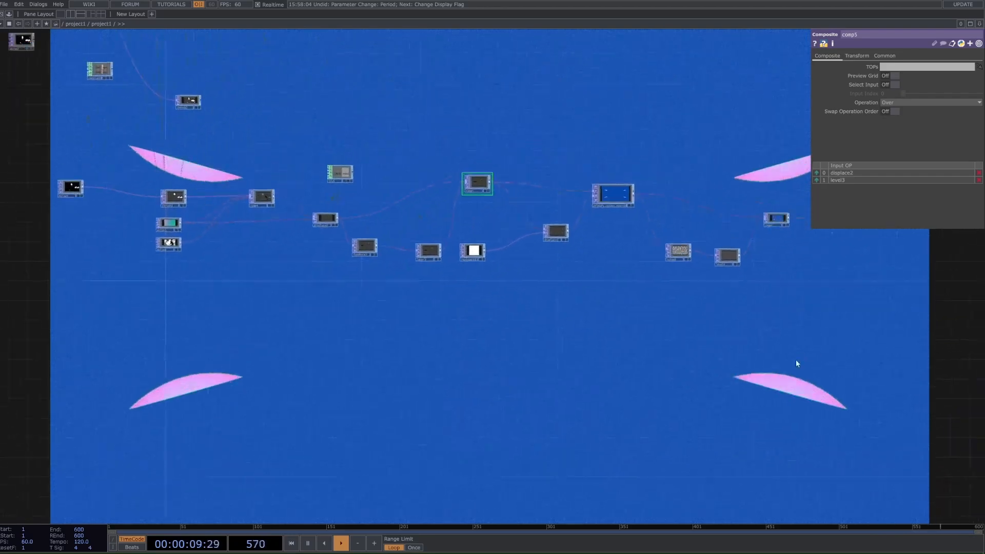
pyautogui.moveTo(795, 360); pyautogui.dragTo(717, 394)
pyautogui.click(813, 261)
pyautogui.moveTo(189, 374); pyautogui.dragTo(406, 330)
# Step: Add an Audio File In CHOP in the empty area below the new TOP chain
pyautogui.press('Tab')
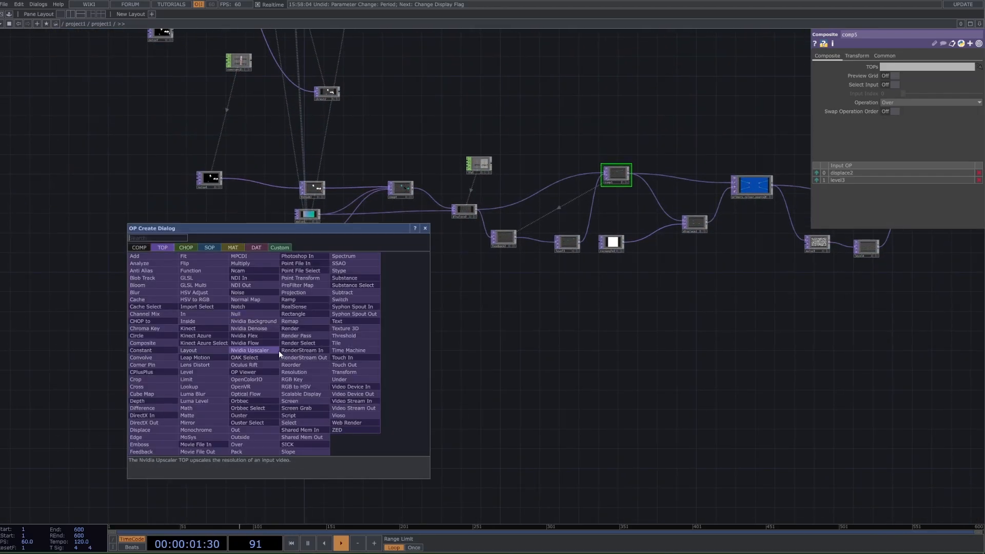
pyautogui.write('a')
pyautogui.click(186, 247)
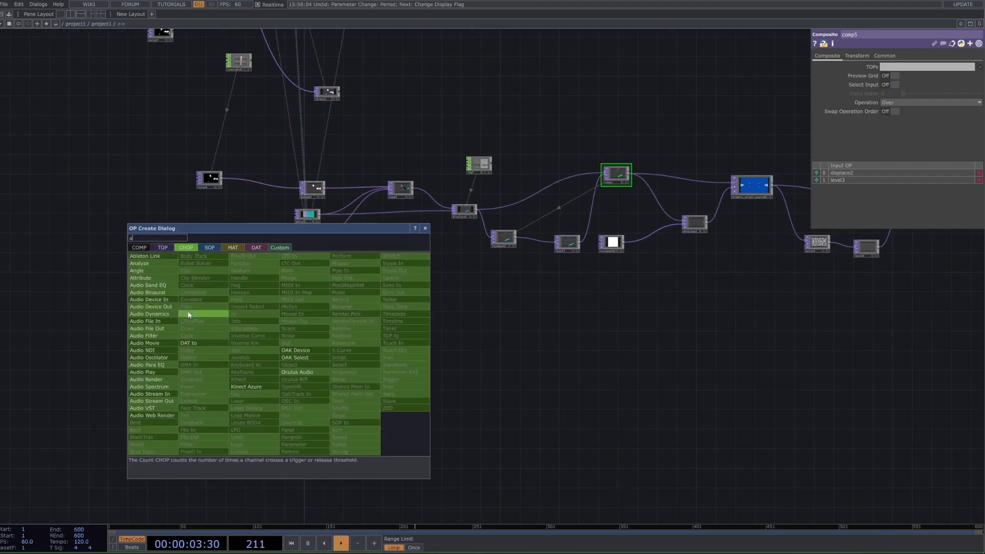
pyautogui.write('ud')
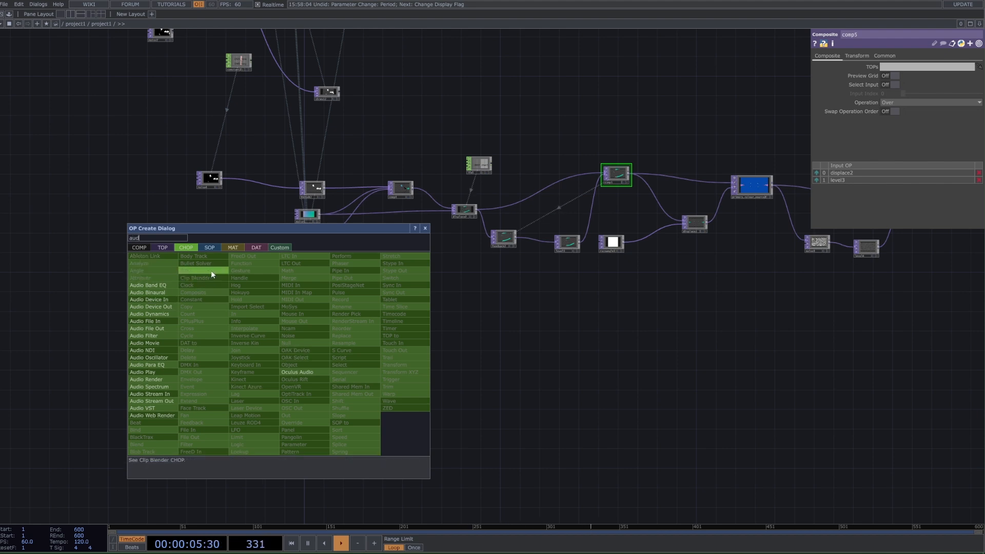
pyautogui.click(162, 321)
pyautogui.click(257, 391)
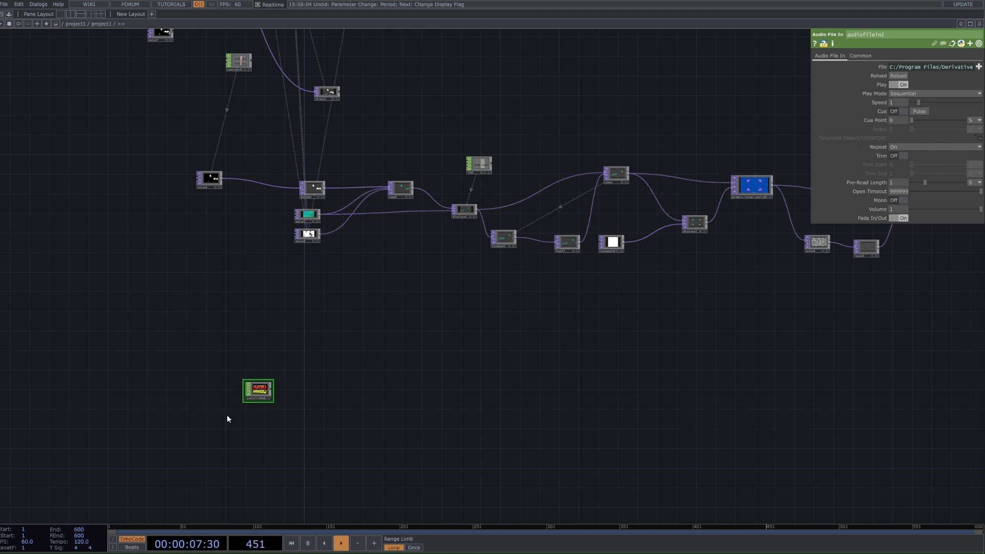
pyautogui.scroll(3, 105, 438)
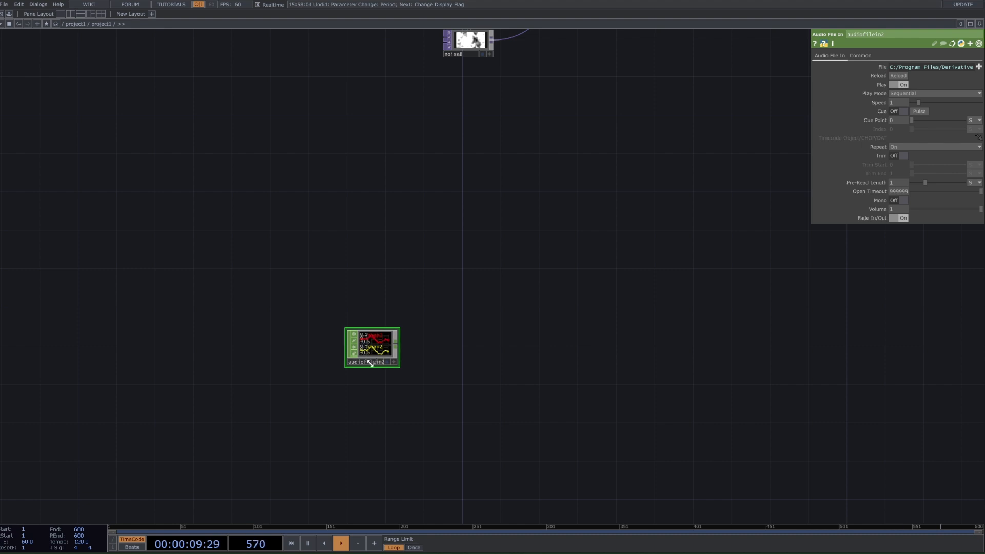
pyautogui.moveTo(412, 296); pyautogui.dragTo(467, 307)
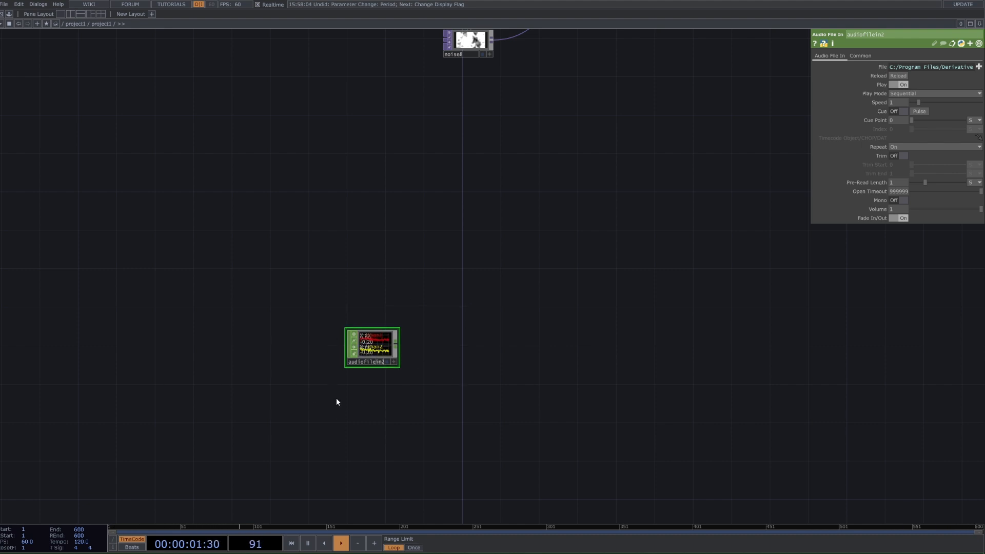
pyautogui.press('Tab')
pyautogui.write('a')
pyautogui.click(282, 336)
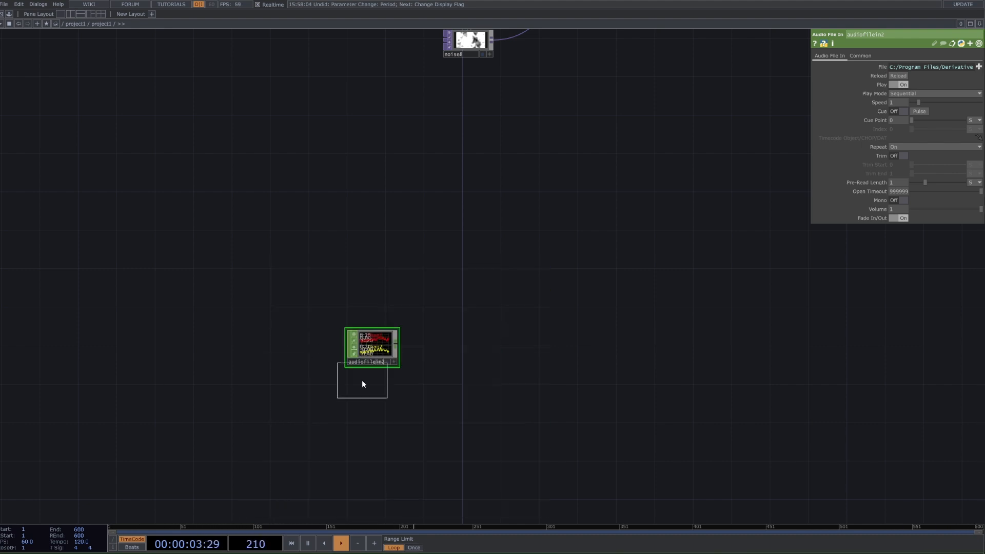
pyautogui.click(363, 404)
pyautogui.press('Delete')
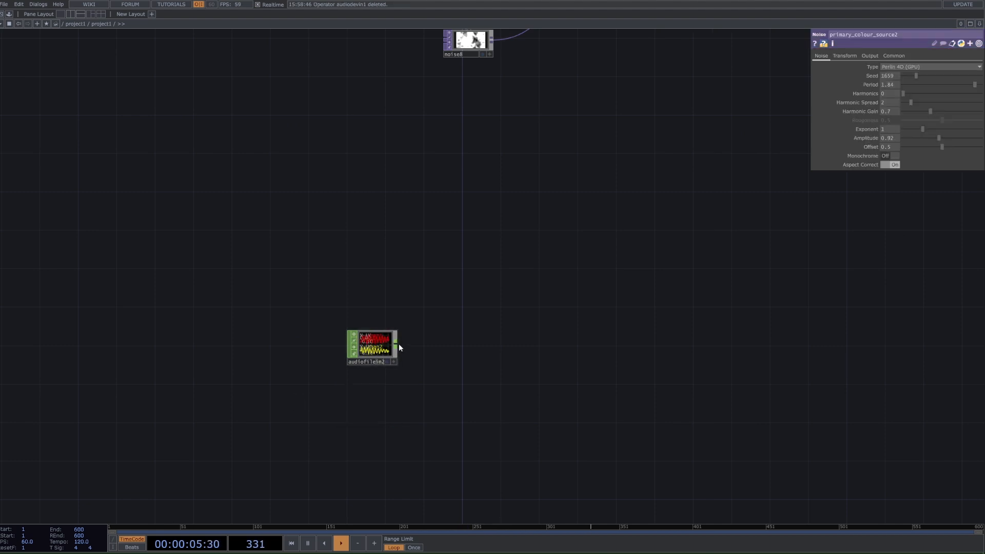
# Step: Add an Audio Device Out CHOP connected to the output of audiofilein2
pyautogui.rightClick(398, 341)
pyautogui.rightClick(396, 343)
pyautogui.write('aud')
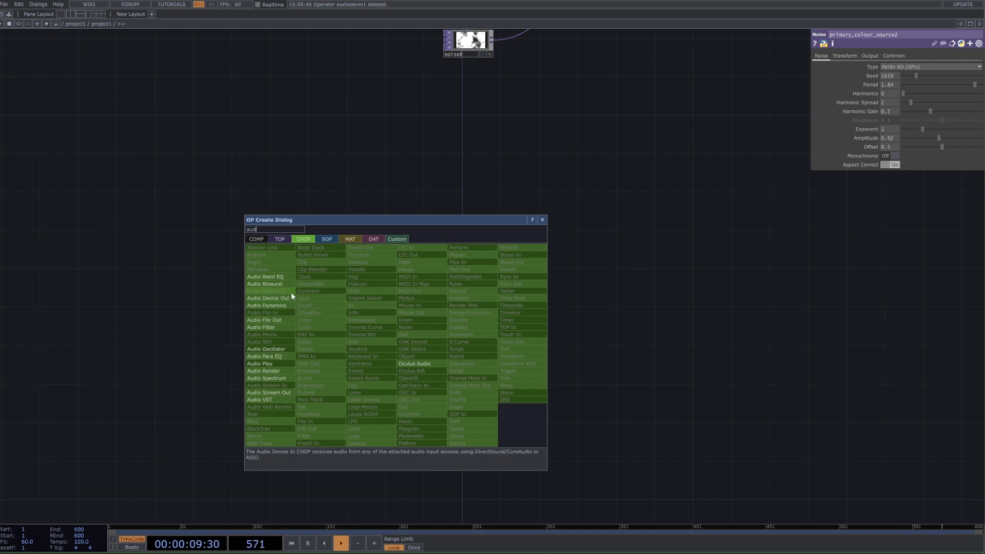
pyautogui.click(291, 298)
pyautogui.click(483, 263)
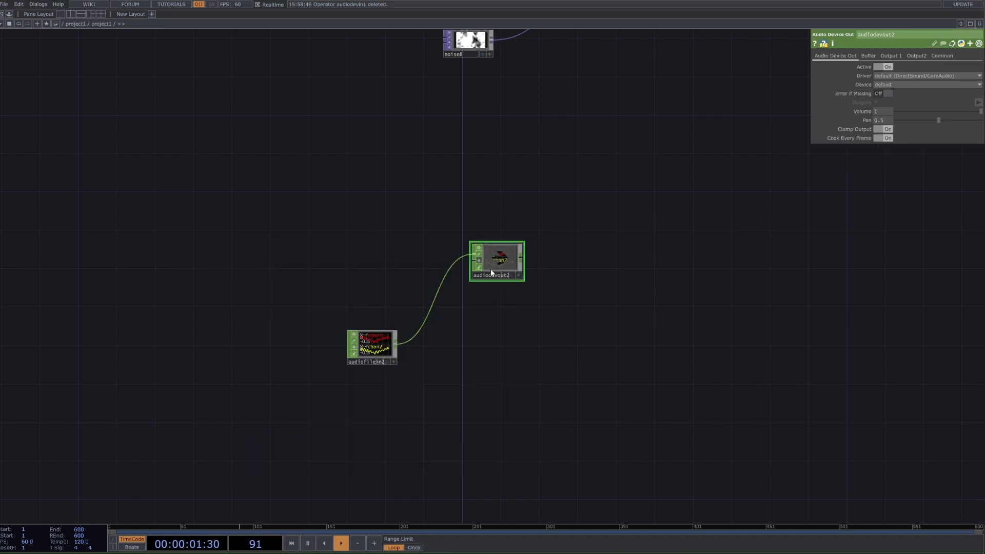
# Step: Add the audioAnalysis tool from the palette and feed it from audiofilein2
pyautogui.click(9, 14)
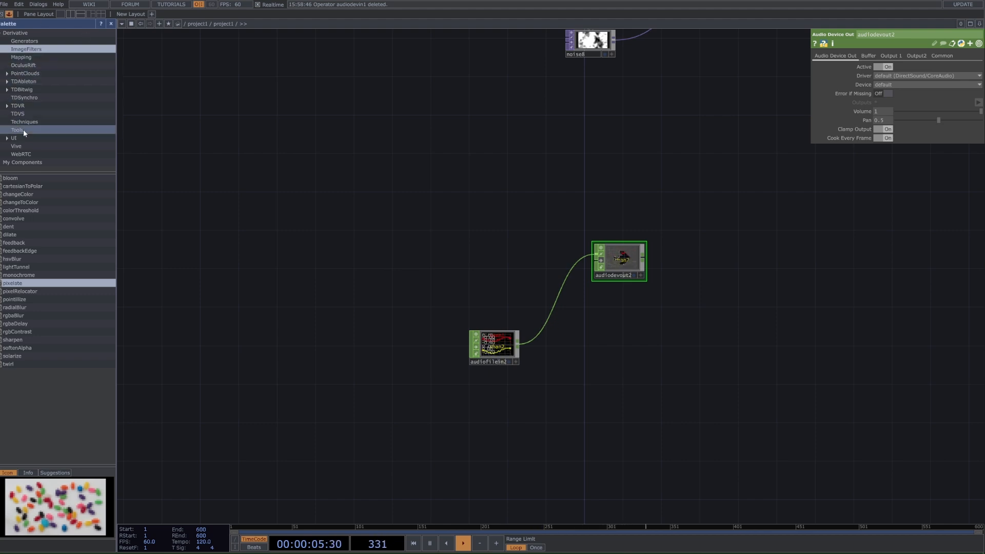
pyautogui.click(20, 130)
pyautogui.click(64, 195)
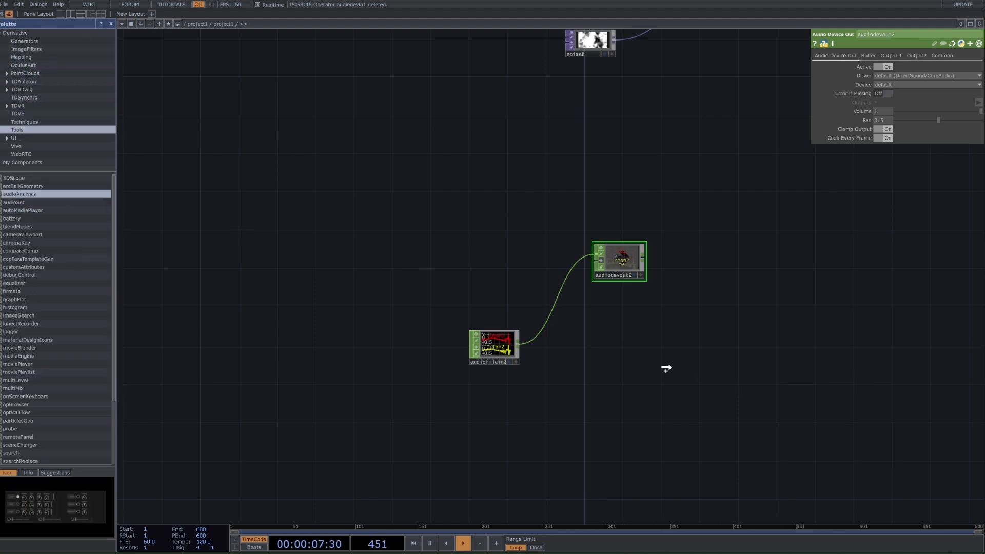
pyautogui.moveTo(712, 438); pyautogui.dragTo(697, 357)
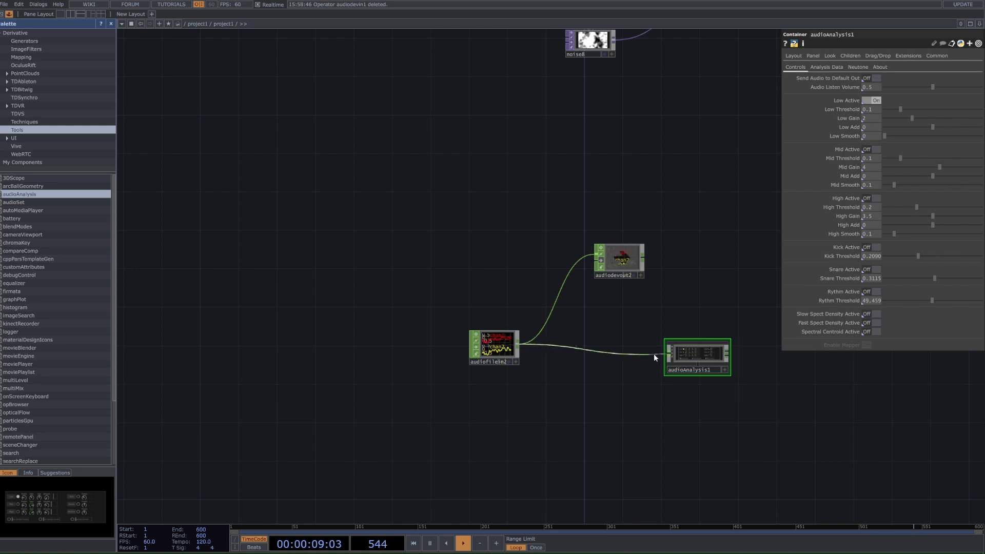
pyautogui.click(8, 15)
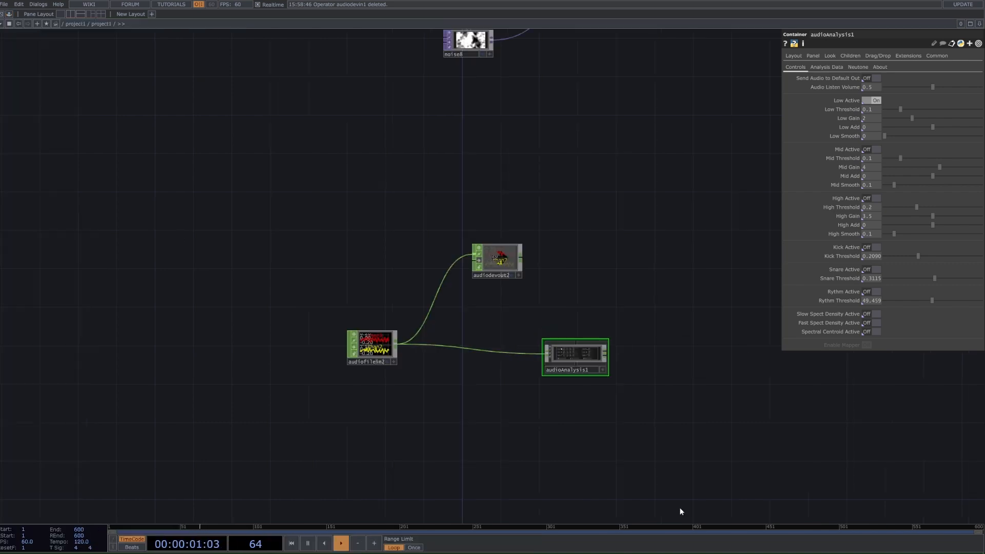
# Step: Add a Select CHOP connected to the output of audioAnalysis1
pyautogui.scroll(5, 533, 350)
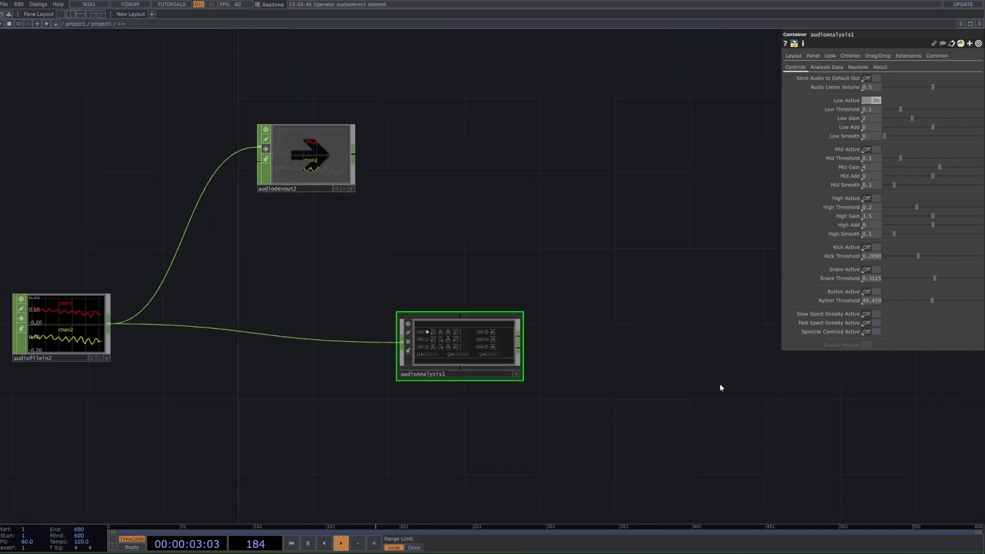
pyautogui.rightClick(518, 341)
pyautogui.write('se')
pyautogui.click(597, 351)
pyautogui.click(596, 345)
# Step: Enable Mid, High, Kick, Snare and Fast Spectral Density in the audioAnalysis1 controls
pyautogui.scroll(4, 557, 361)
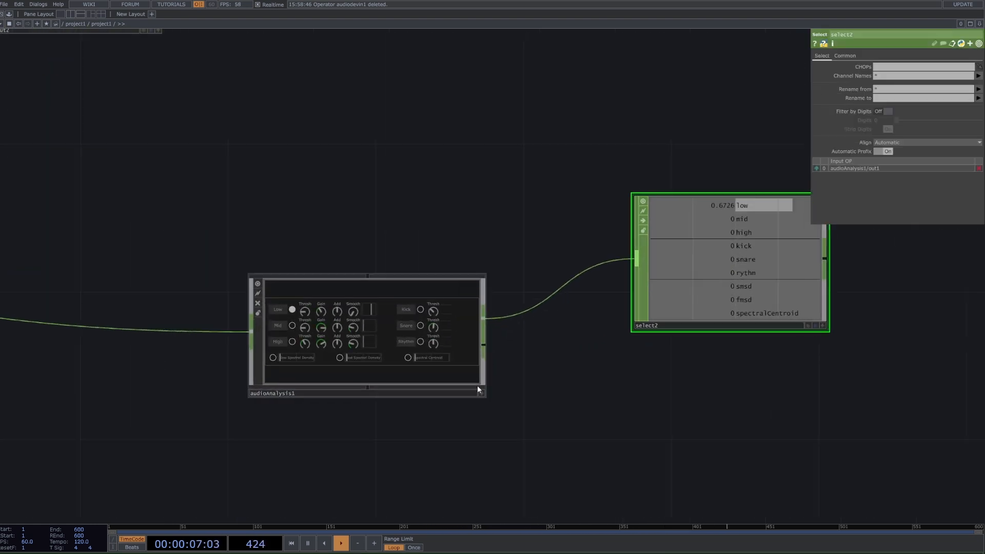
pyautogui.click(482, 393)
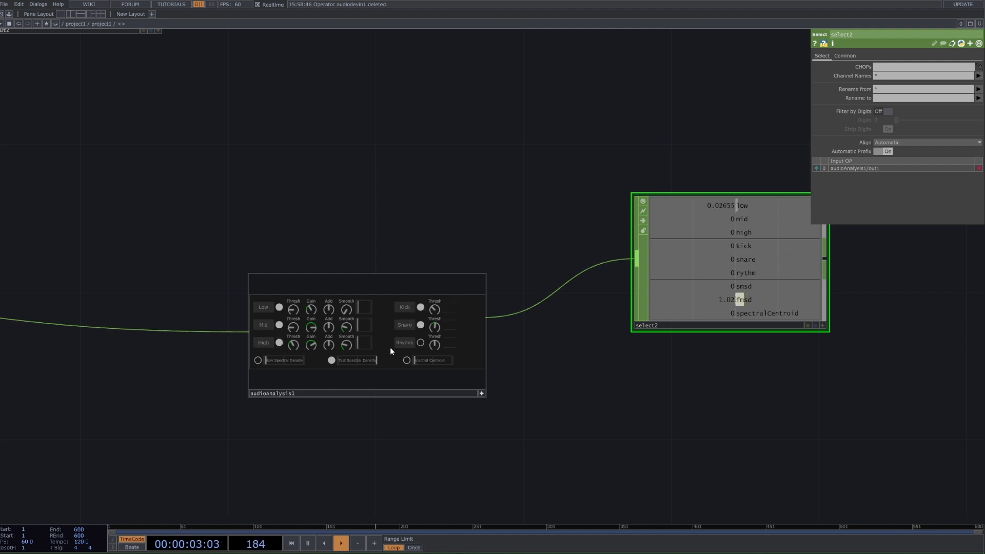
pyautogui.click(482, 393)
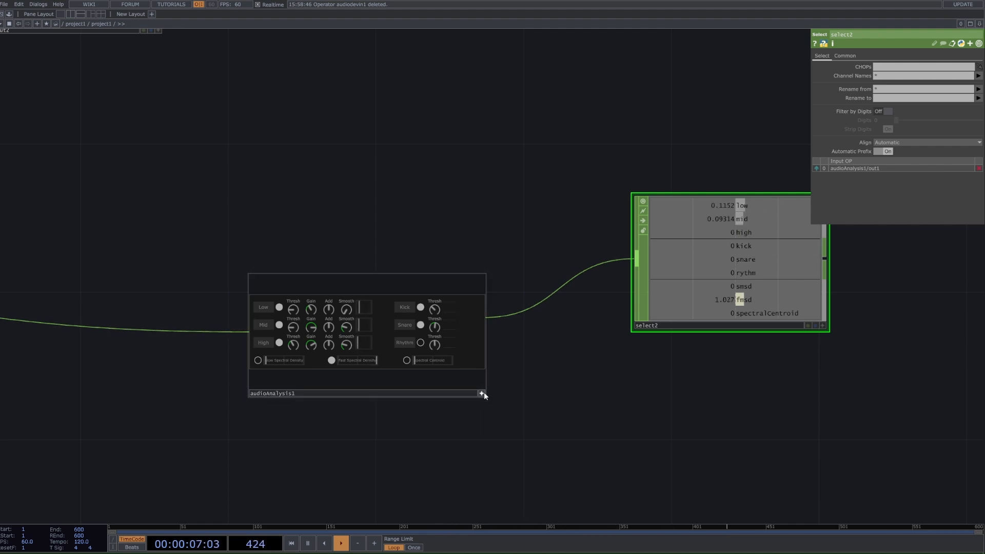
# Step: Display the final Null TOP's output as the network background again
pyautogui.scroll(-5, 484, 394)
pyautogui.scroll(-2, 672, 349)
pyautogui.moveTo(599, 322); pyautogui.dragTo(502, 358)
pyautogui.scroll(-2, 502, 359)
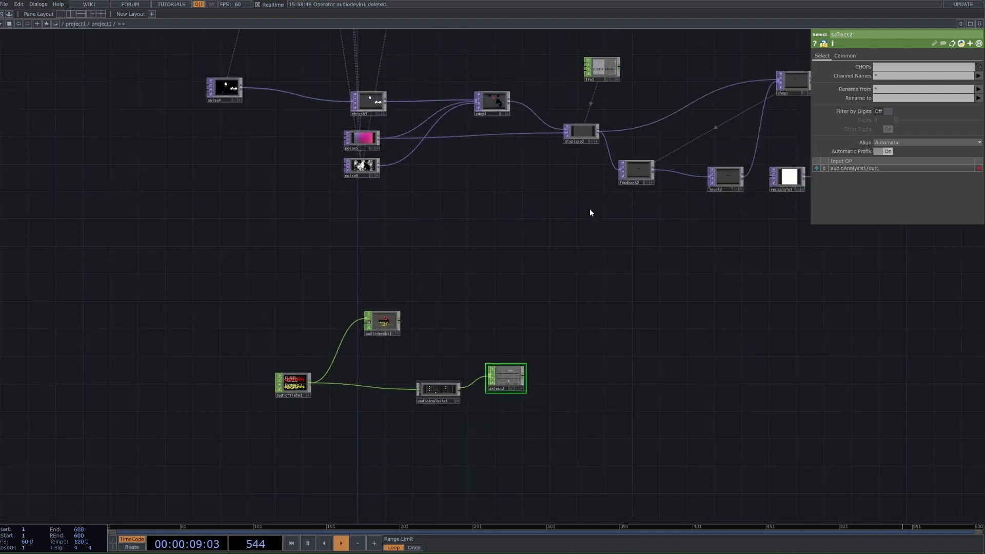
pyautogui.scroll(-2, 580, 206)
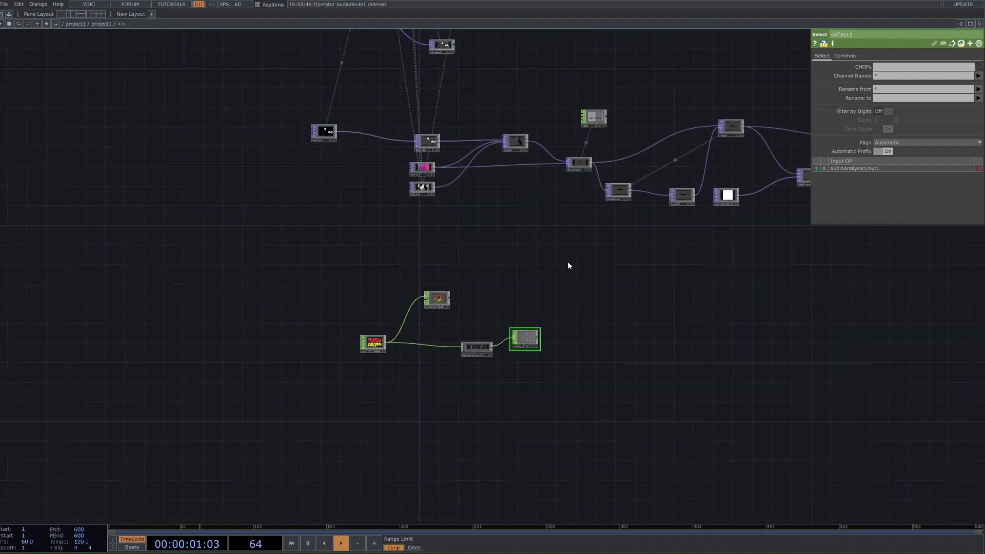
pyautogui.scroll(-2, 648, 288)
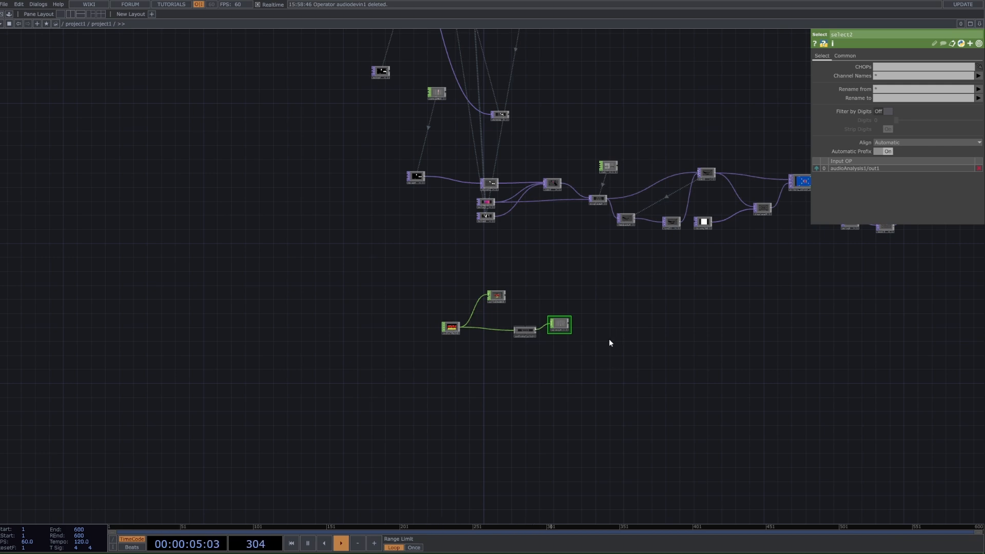
pyautogui.scroll(-2, 608, 339)
pyautogui.scroll(5, 568, 248)
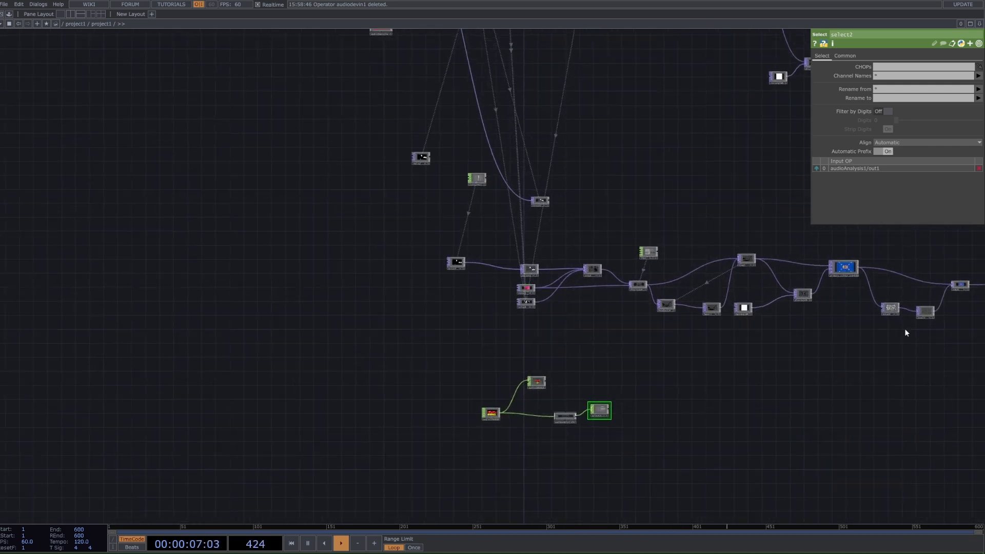
pyautogui.click(802, 333)
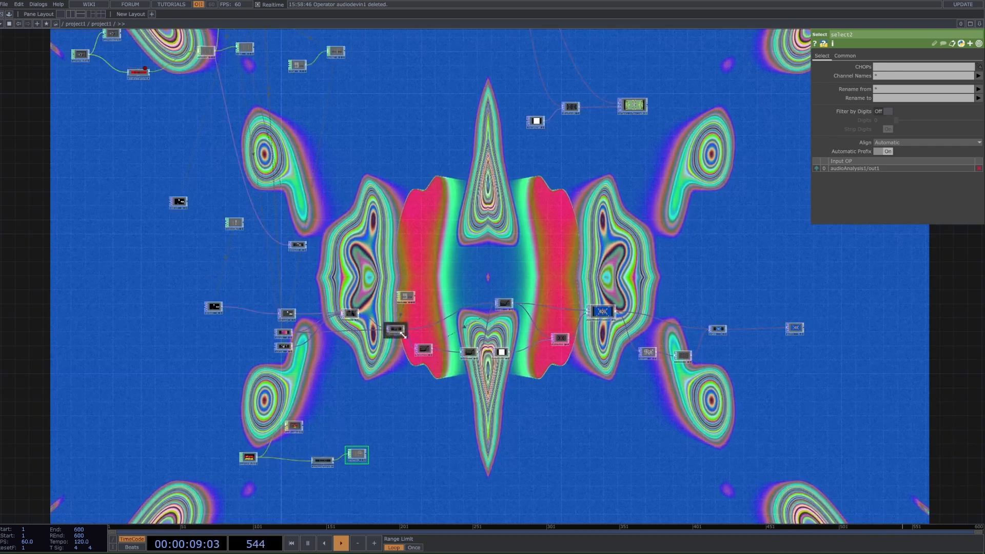
# Step: Try different Harmonics, Harmonic Gain and Amplitude values on noise5, and undo the changes
pyautogui.scroll(2, 390, 329)
pyautogui.scroll(2, 349, 340)
pyautogui.click(191, 333)
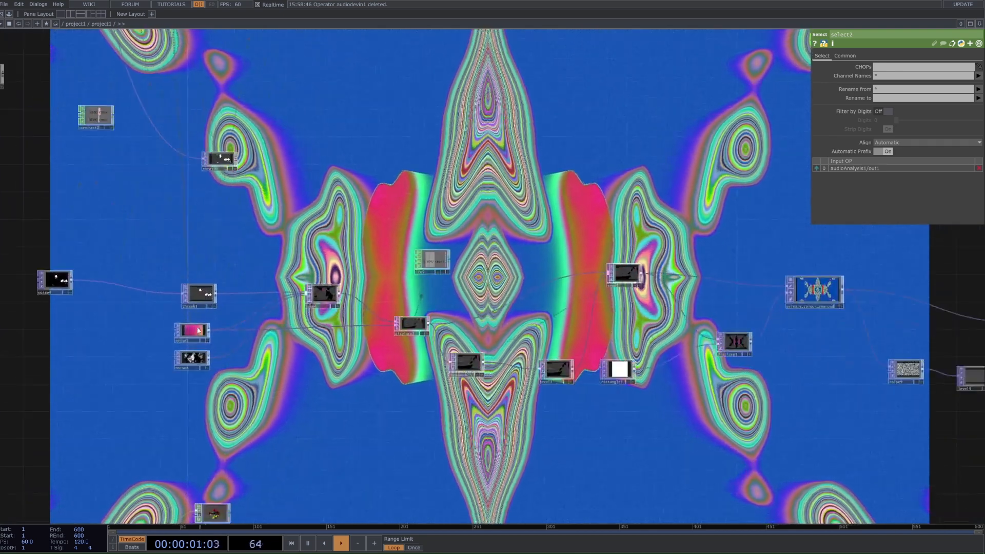
pyautogui.moveTo(915, 94); pyautogui.dragTo(940, 91)
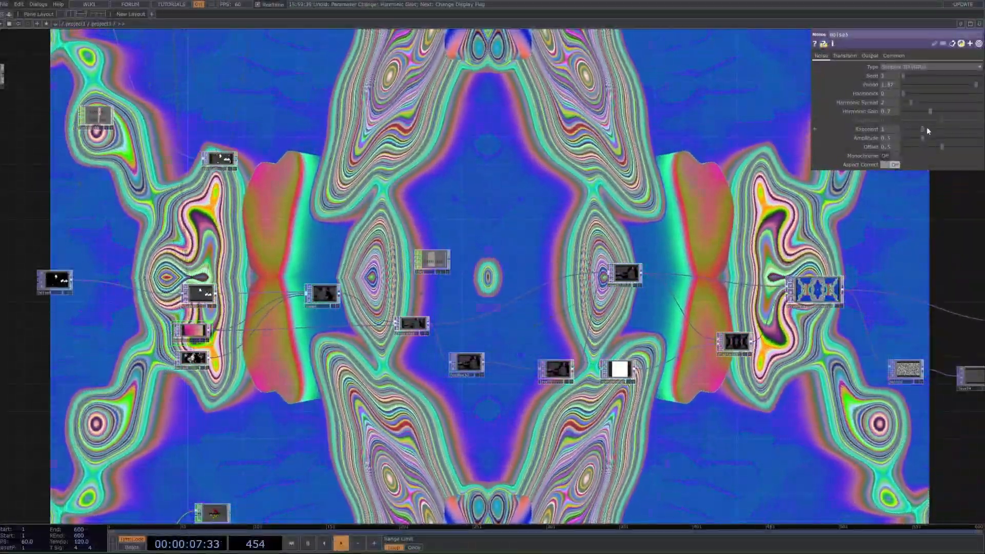
pyautogui.moveTo(926, 127)
pyautogui.mouseDown()
pyautogui.moveTo(948, 136)
pyautogui.moveTo(901, 138)
pyautogui.moveTo(937, 140)
pyautogui.mouseUp()
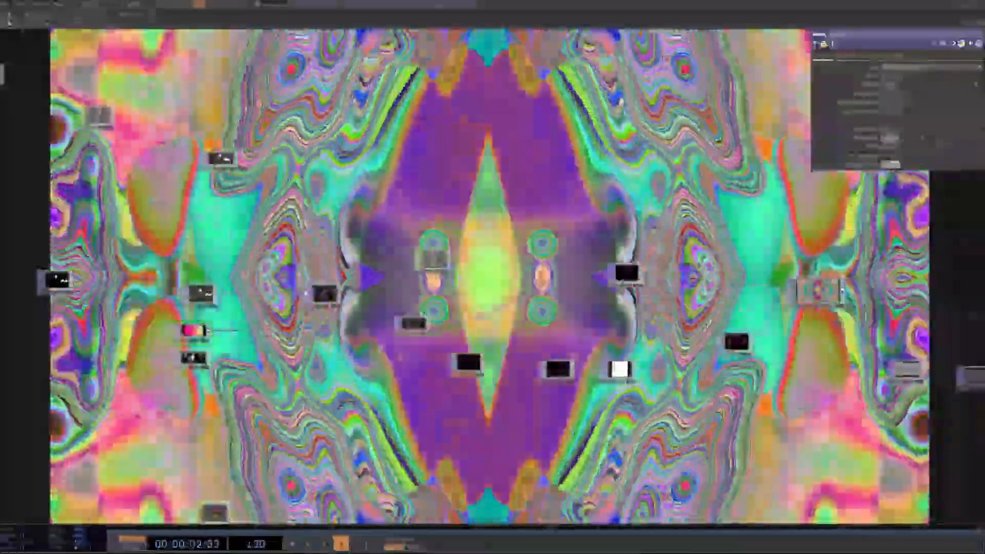
# Step: Hide the final Null TOP's output from the network background
pyautogui.scroll(-3, 603, 397)
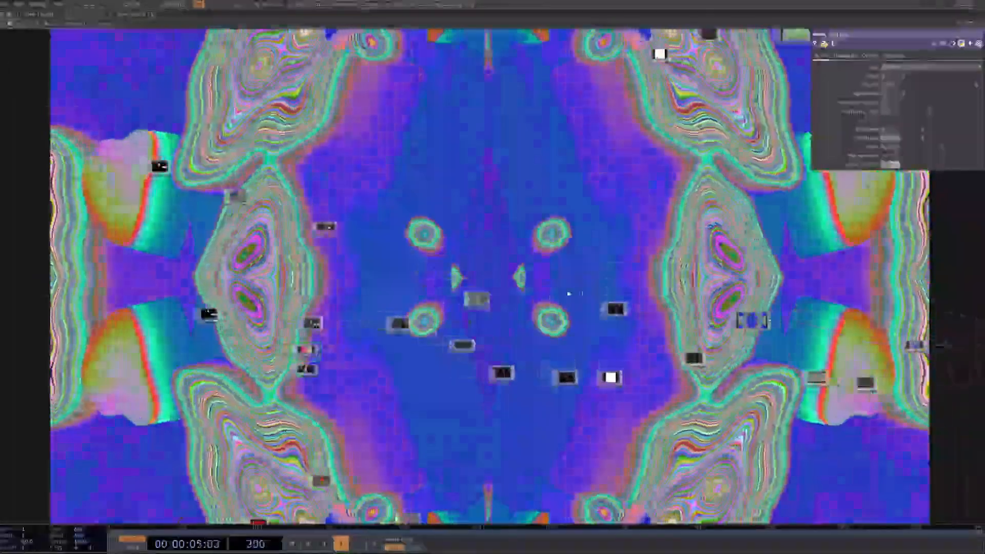
pyautogui.moveTo(567, 293); pyautogui.dragTo(297, 271)
pyautogui.click(760, 331)
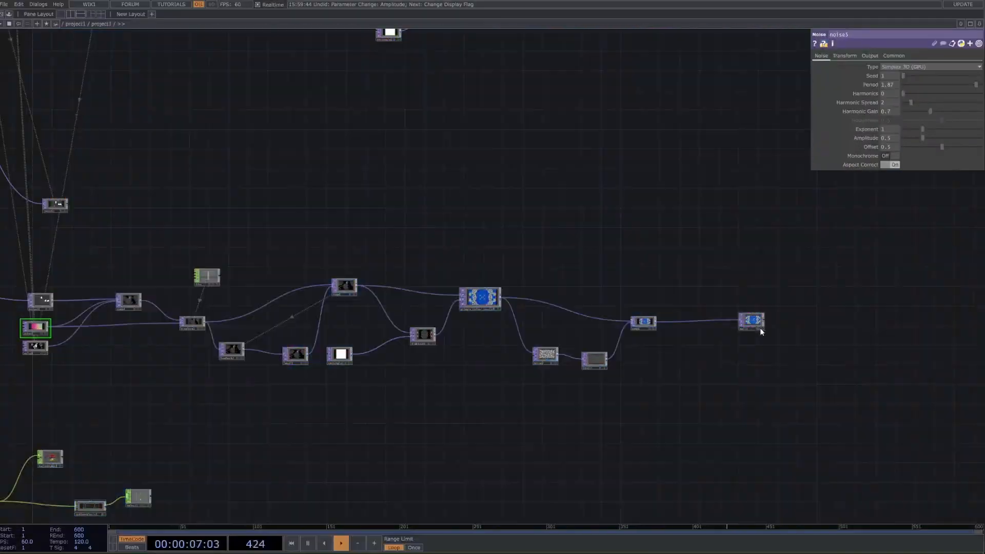
# Step: Examine how select1 feeds the Speed and Lag CHOPs in the original network above
pyautogui.moveTo(355, 189); pyautogui.dragTo(513, 150)
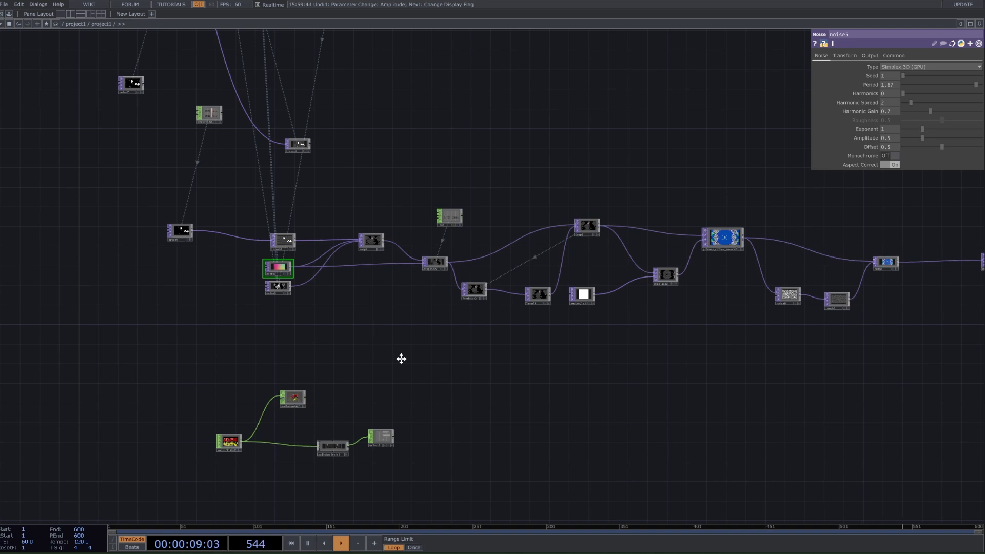
pyautogui.moveTo(400, 359); pyautogui.dragTo(459, 471)
pyautogui.scroll(-3, 458, 462)
pyautogui.scroll(5, 303, 215)
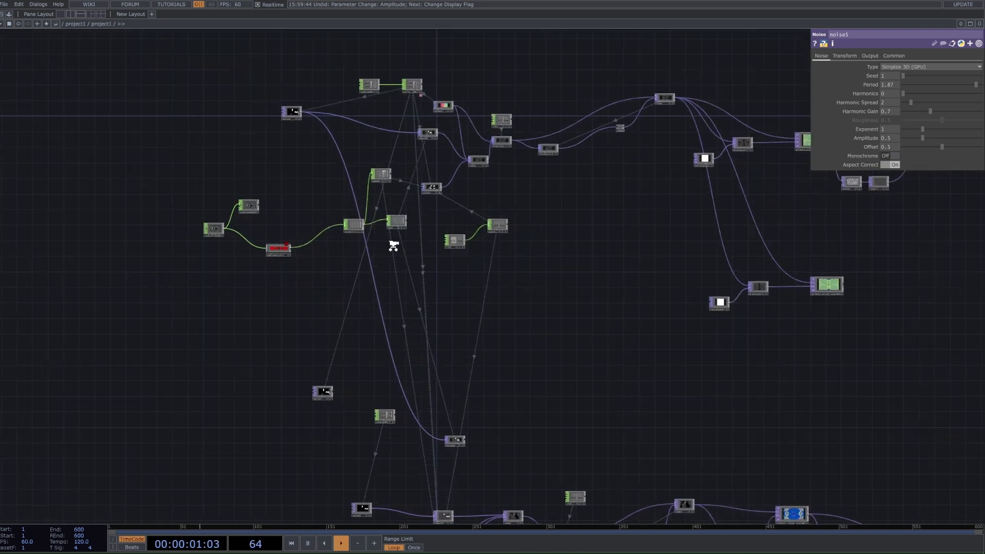
pyautogui.moveTo(468, 244); pyautogui.dragTo(458, 268)
pyautogui.moveTo(456, 219); pyautogui.dragTo(286, 271, button='right')
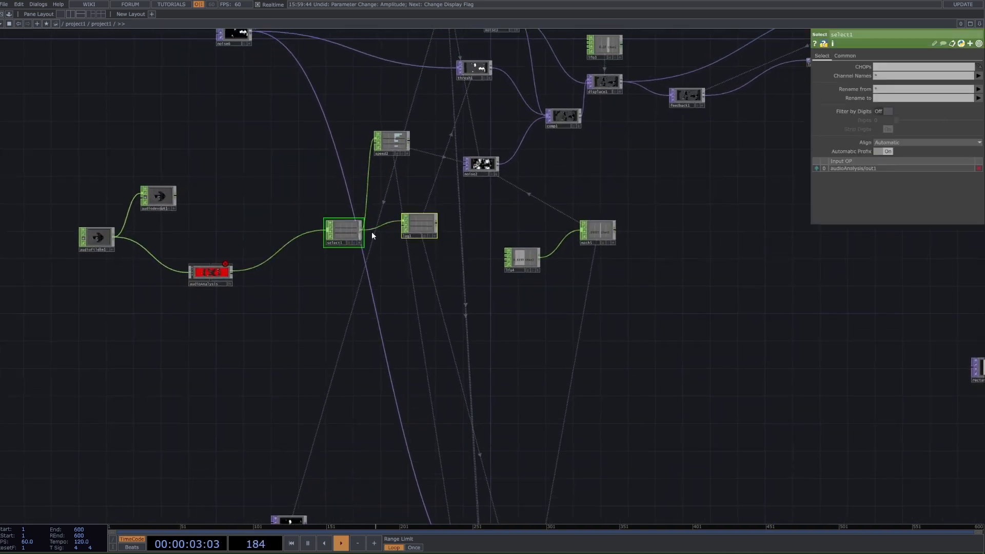
pyautogui.moveTo(354, 232); pyautogui.dragTo(328, 273)
pyautogui.scroll(3, 402, 226)
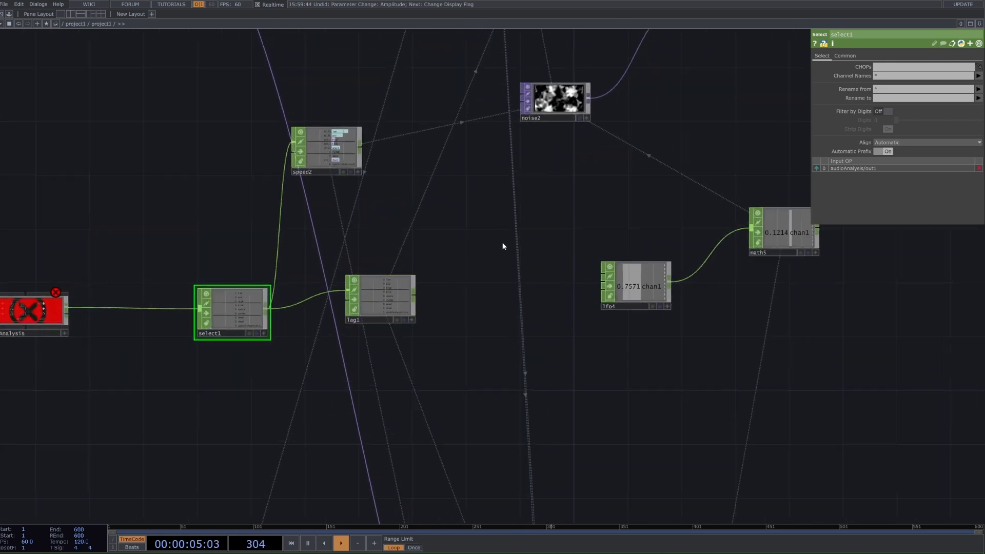
# Step: Move the noise3 node so it sits directly above thresh1 in the original network
pyautogui.scroll(-2, 552, 271)
pyautogui.scroll(-2, 506, 309)
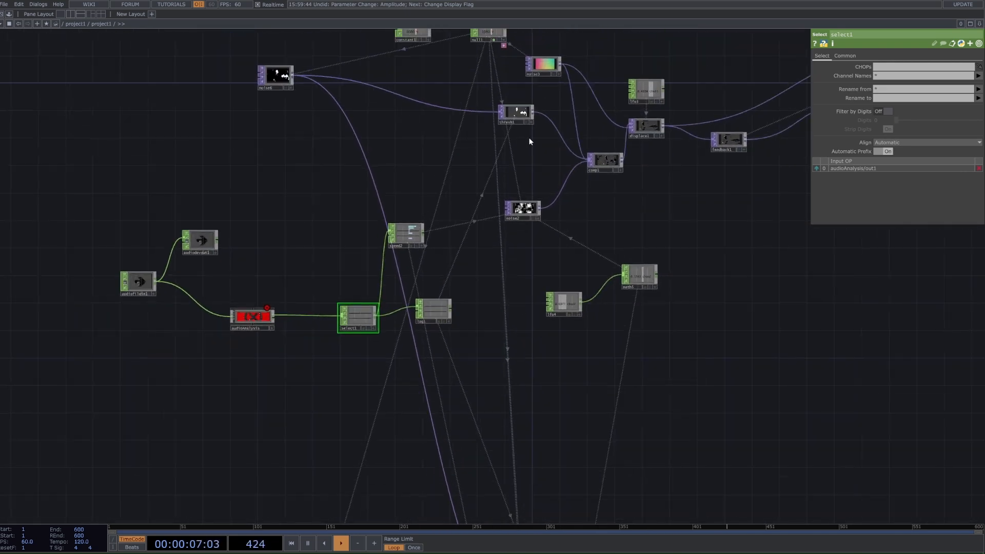
pyautogui.moveTo(530, 133); pyautogui.dragTo(530, 161)
pyautogui.scroll(2, 530, 161)
pyautogui.moveTo(551, 110); pyautogui.dragTo(546, 201)
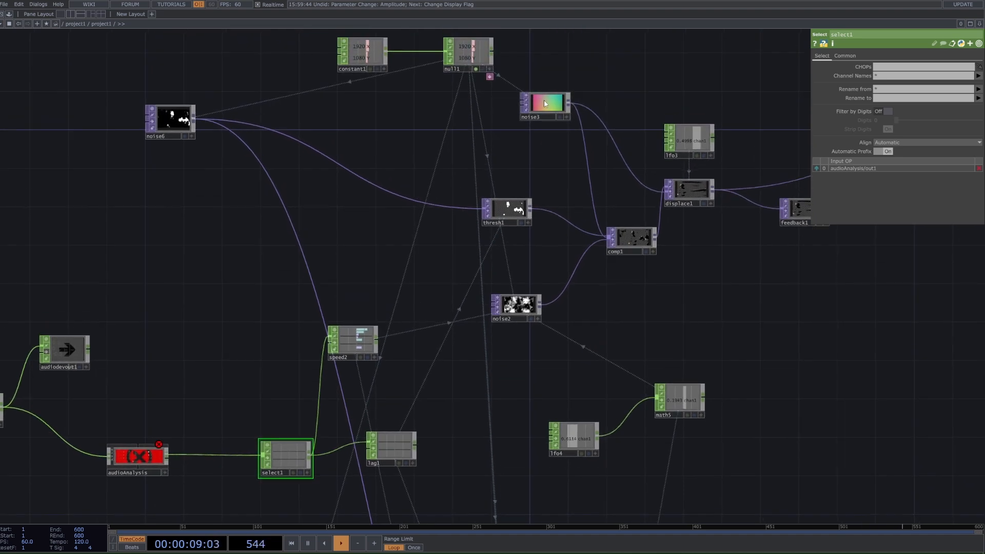
pyautogui.click(509, 152)
# Step: Examine thresh1's Soften expression and noise2's Offset expression, along with the math5 and lfo4 settings that drive the Offset
pyautogui.click(508, 210)
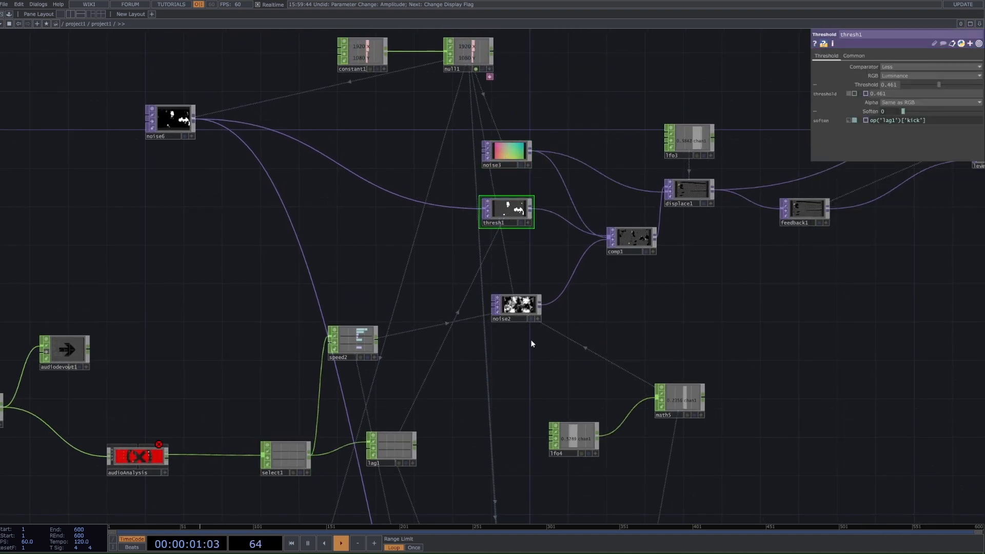
pyautogui.click(516, 314)
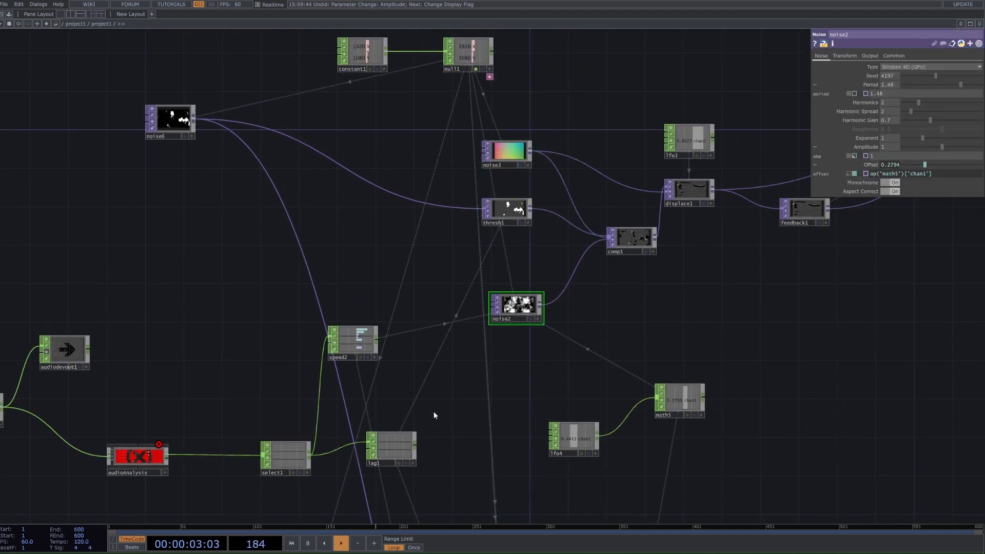
pyautogui.scroll(3, 528, 308)
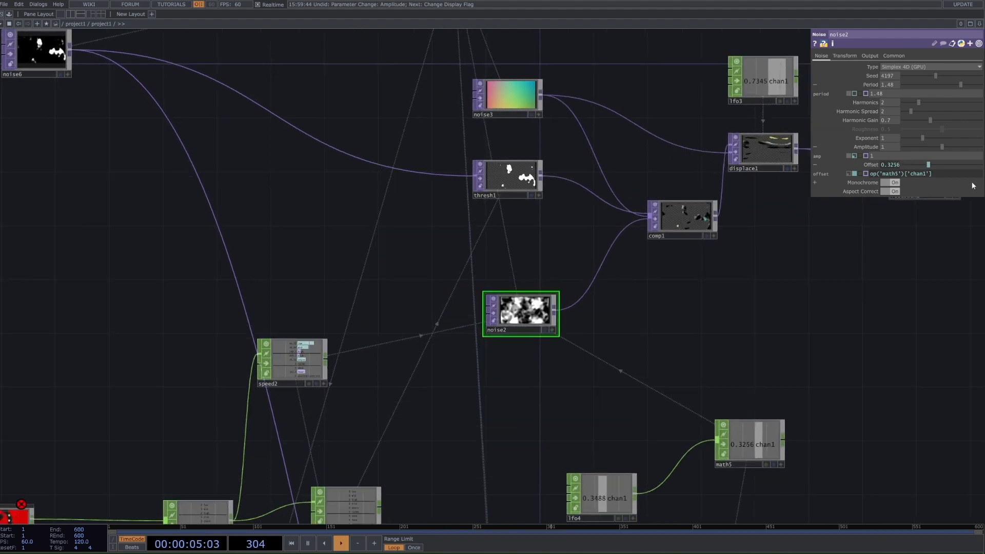
pyautogui.moveTo(865, 286); pyautogui.dragTo(837, 220)
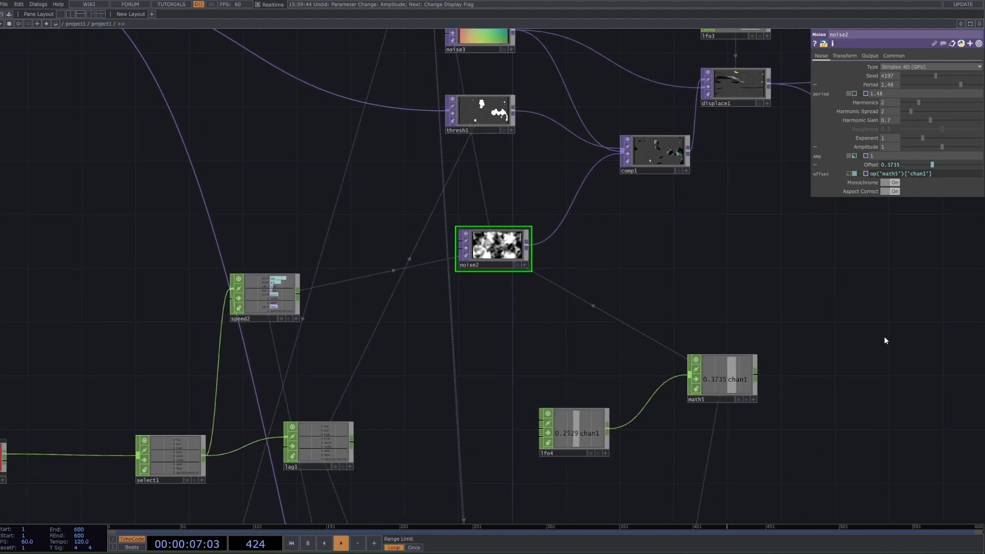
pyautogui.click(733, 370)
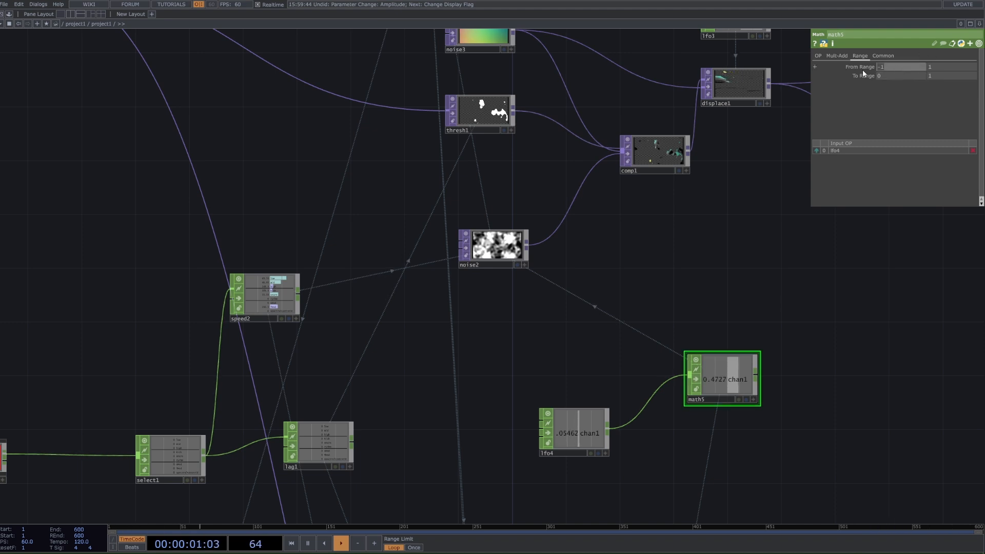
pyautogui.moveTo(909, 76); pyautogui.dragTo(833, 81)
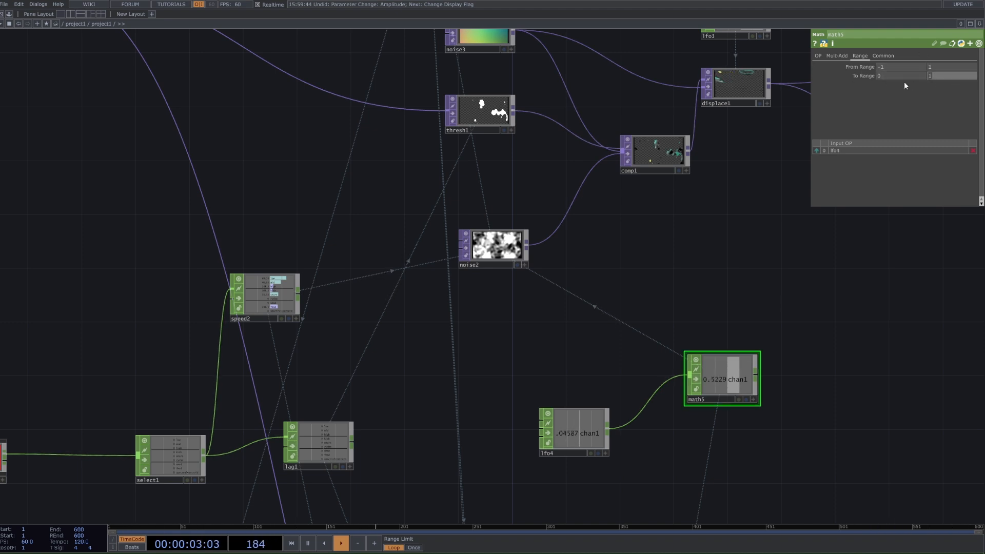
pyautogui.click(511, 250)
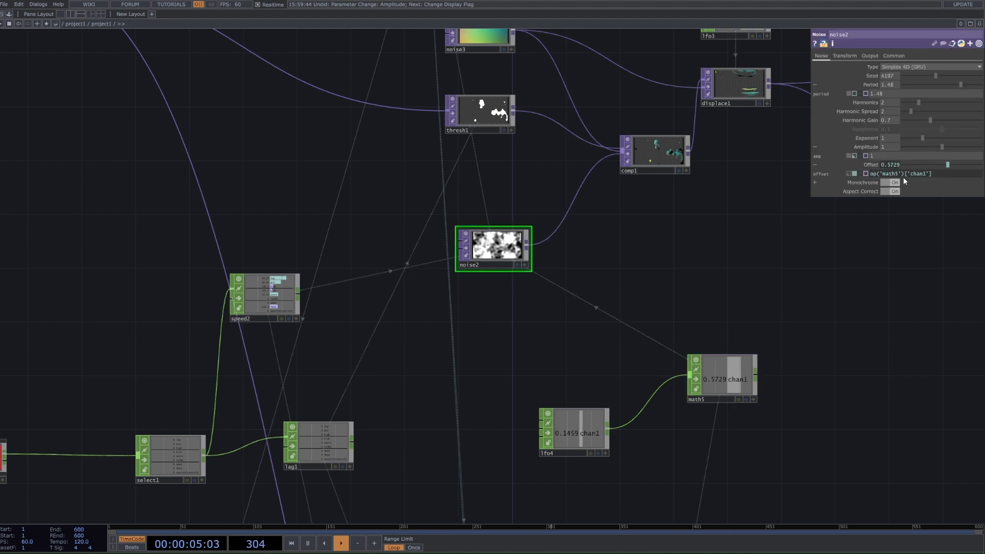
pyautogui.click(557, 453)
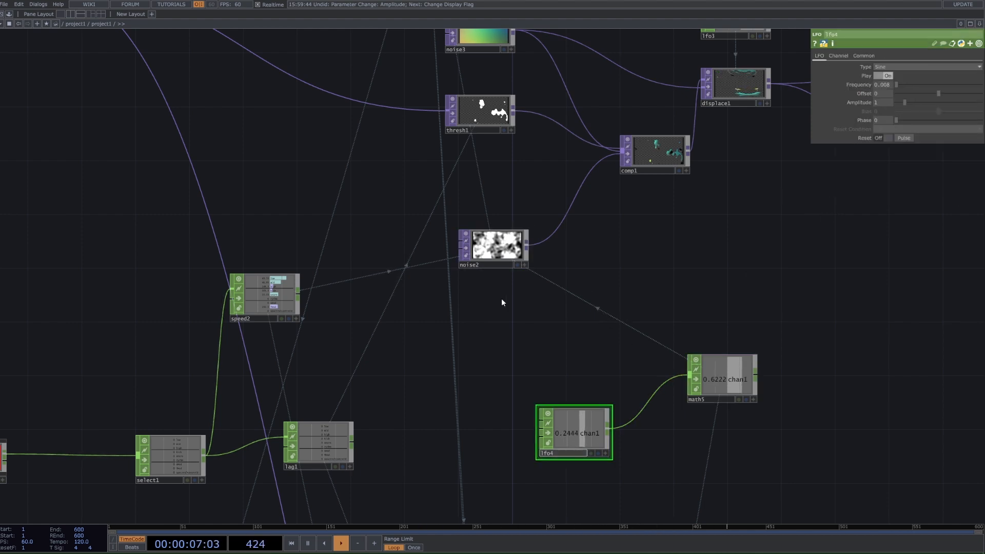
# Step: Try different constant Offset values on noise2, and switch the Offset back to its math5 expression
pyautogui.click(500, 259)
pyautogui.click(847, 174)
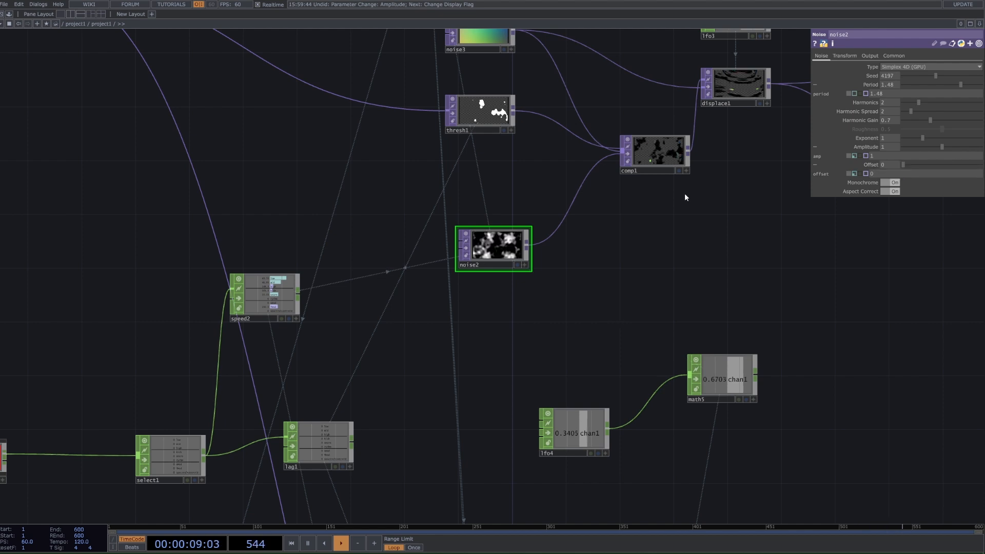
pyautogui.scroll(5, 558, 244)
pyautogui.moveTo(557, 244); pyautogui.dragTo(816, 271)
pyautogui.moveTo(921, 165); pyautogui.dragTo(981, 169)
pyautogui.click(854, 174)
# Step: Trace the audio chain from audioAnalysis through select1 and speed2 to noise2's Translate 4D expression
pyautogui.moveTo(814, 338); pyautogui.dragTo(646, 272)
pyautogui.scroll(-5, 646, 273)
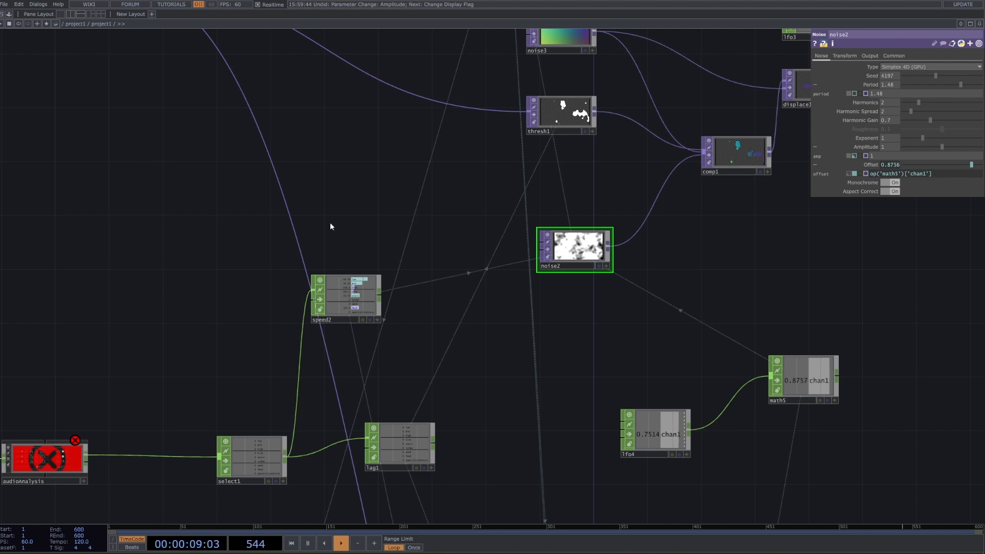
pyautogui.scroll(-3, 749, 341)
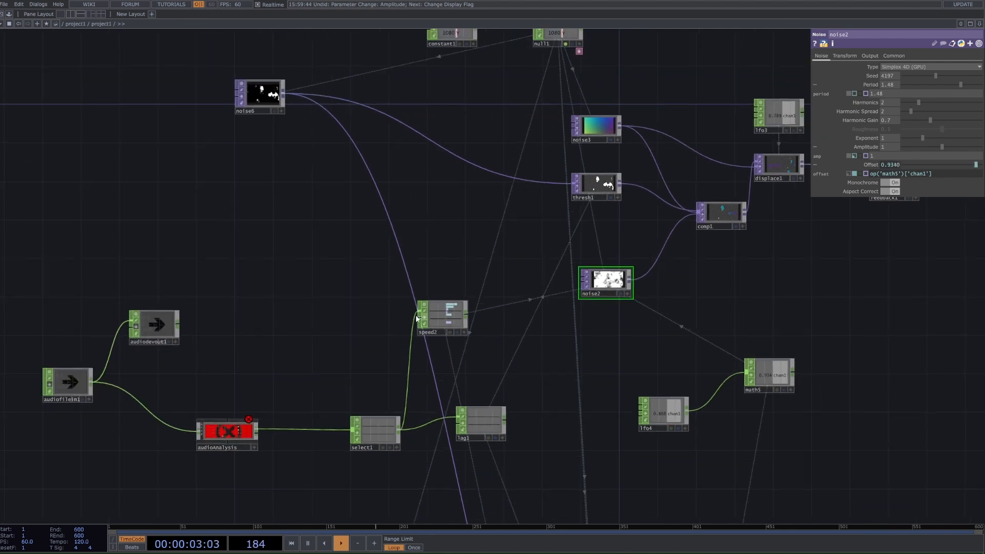
pyautogui.scroll(3, 425, 325)
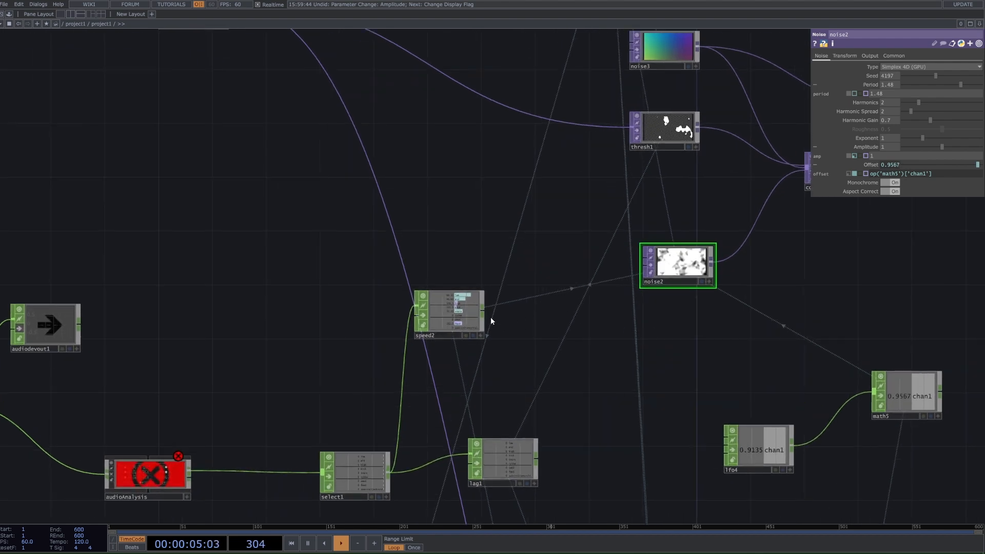
pyautogui.moveTo(468, 381); pyautogui.dragTo(503, 316)
pyautogui.click(373, 412)
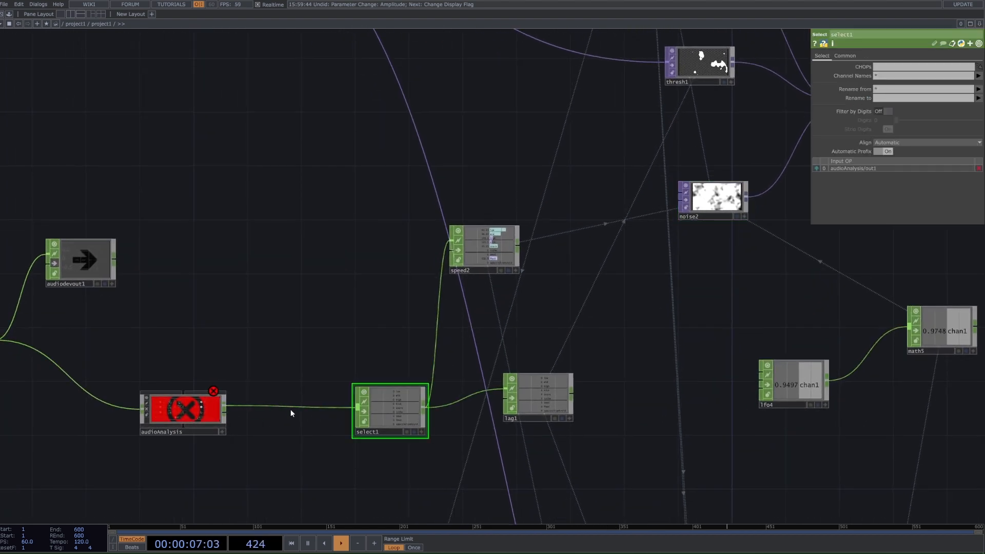
pyautogui.moveTo(290, 408); pyautogui.dragTo(337, 410)
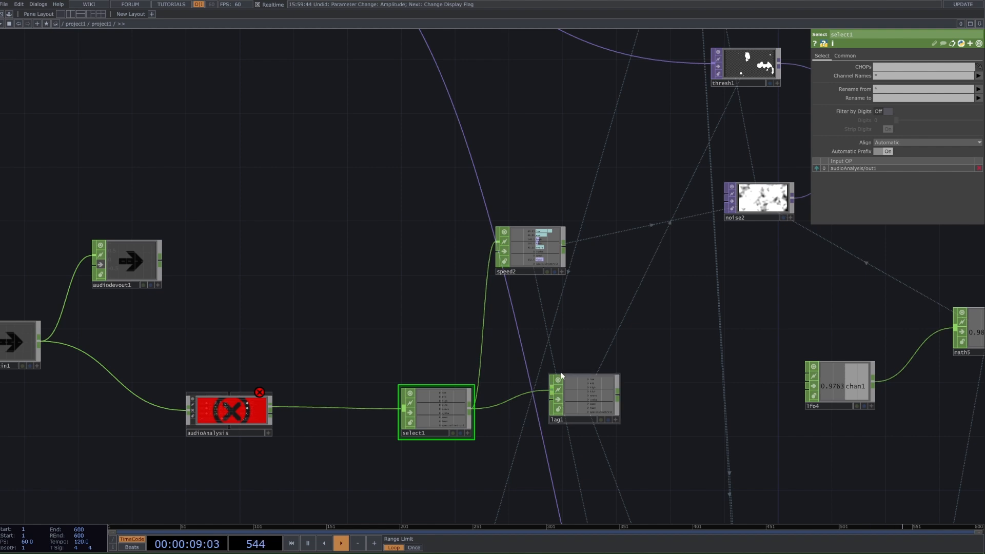
pyautogui.click(512, 245)
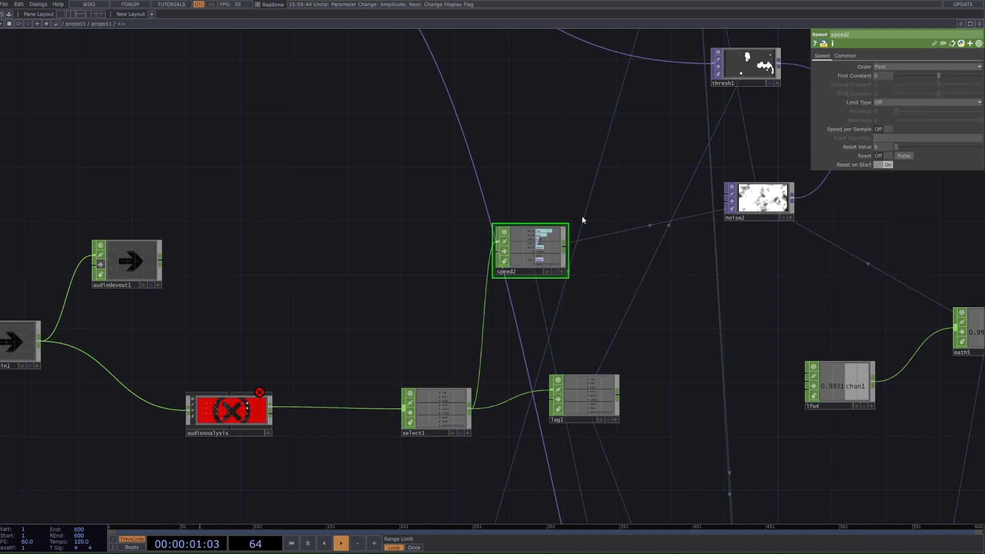
pyautogui.click(752, 215)
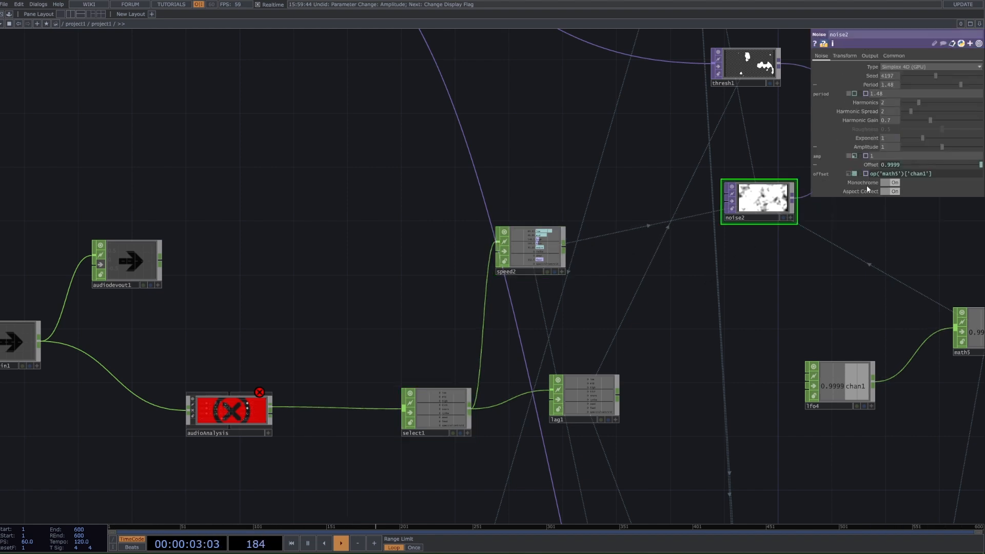
pyautogui.click(842, 56)
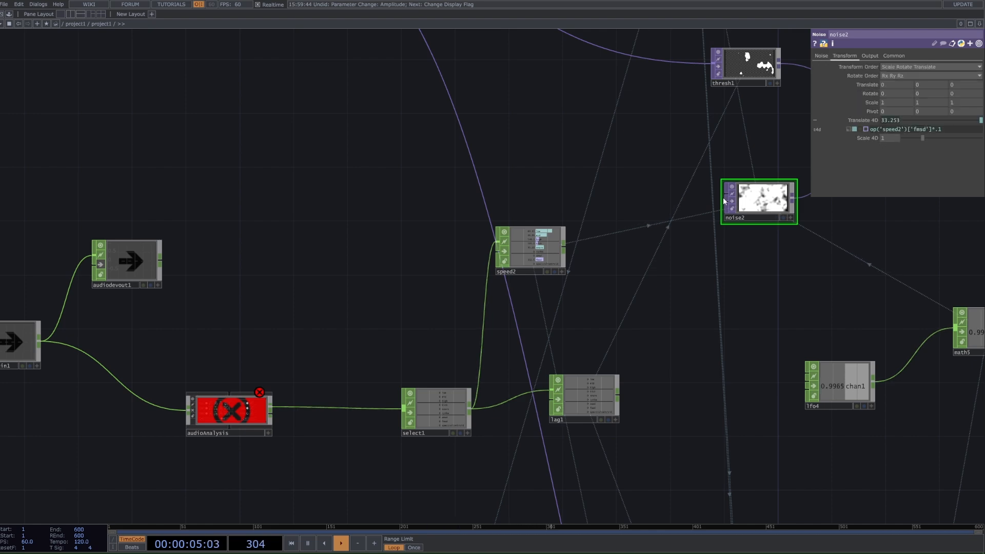
# Step: Reference speed2's fmsd channel again in noise2's Translate 4D as op('speed2')['fmsd']
pyautogui.moveTo(702, 178); pyautogui.dragTo(558, 248)
pyautogui.scroll(-3, 558, 248)
pyautogui.scroll(4, 456, 317)
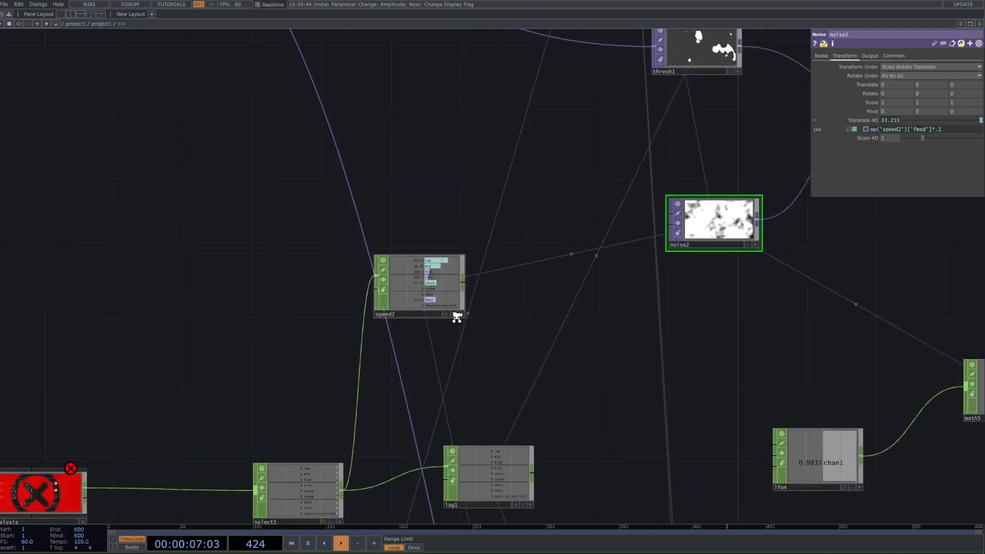
pyautogui.click(461, 314)
pyautogui.moveTo(432, 300); pyautogui.dragTo(883, 134)
pyautogui.click(921, 126)
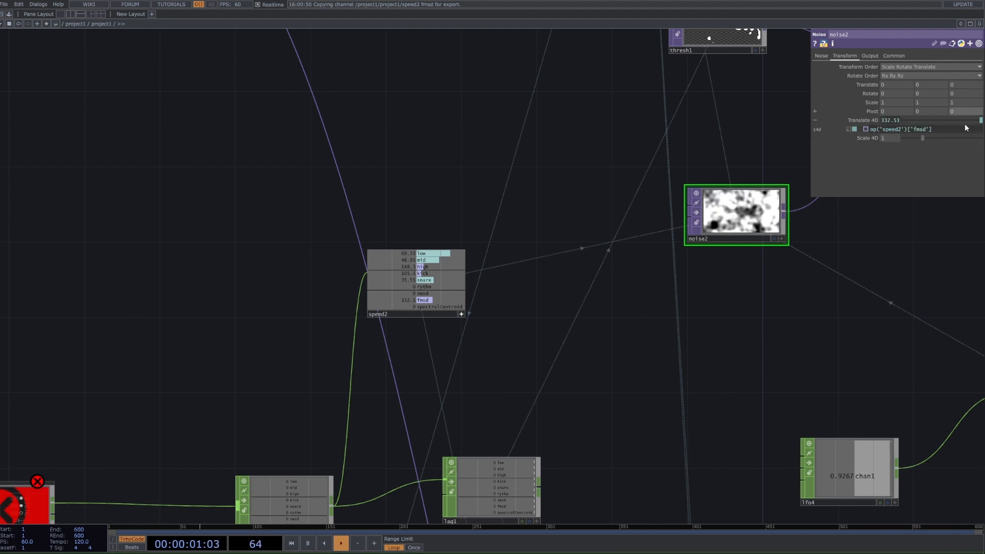
# Step: Review the available noise types for noise2, keeping Simplex 4D (GPU)
pyautogui.click(820, 56)
pyautogui.click(887, 68)
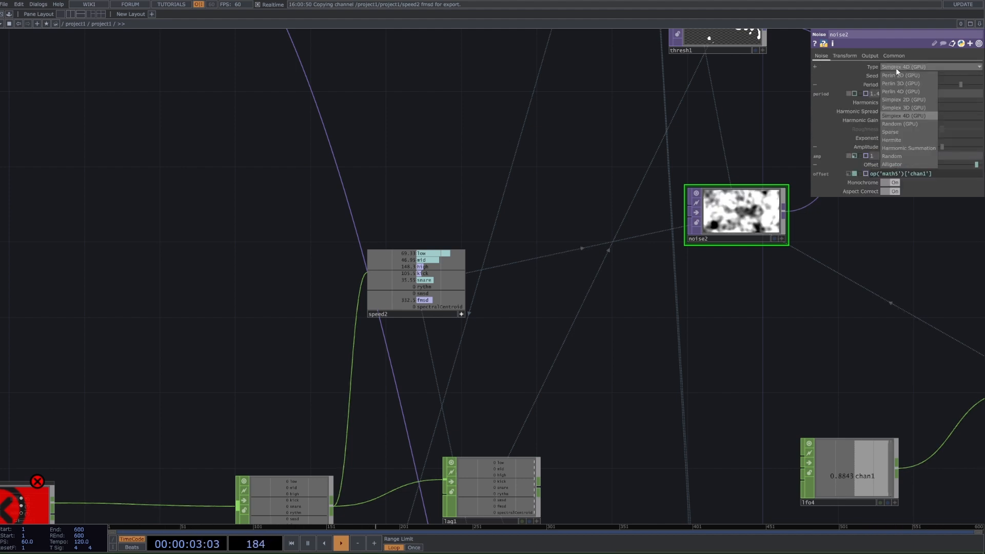
pyautogui.click(839, 60)
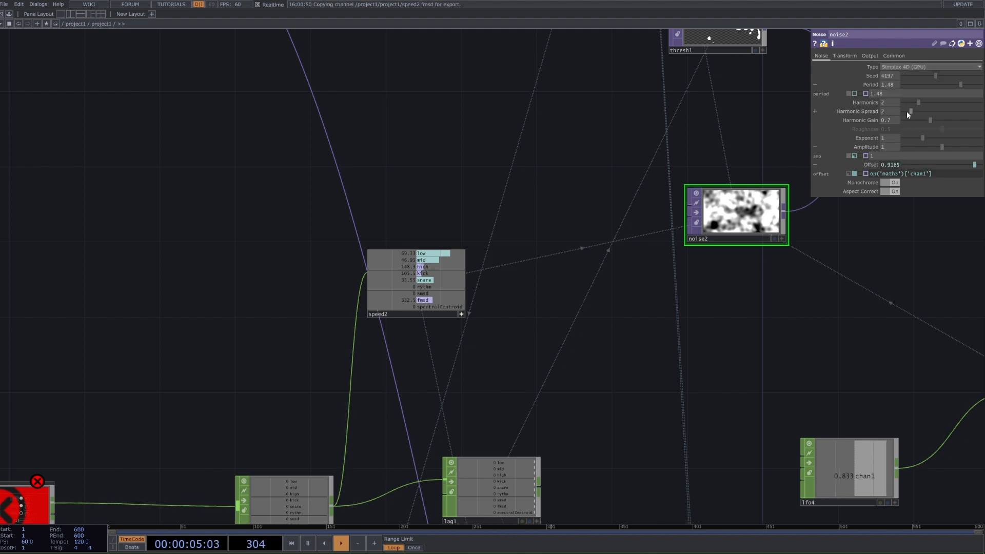
# Step: Multiply noise2's Translate 4D expression by 1, giving op('speed2')['fmsd']*1
pyautogui.click(844, 56)
pyautogui.click(949, 130)
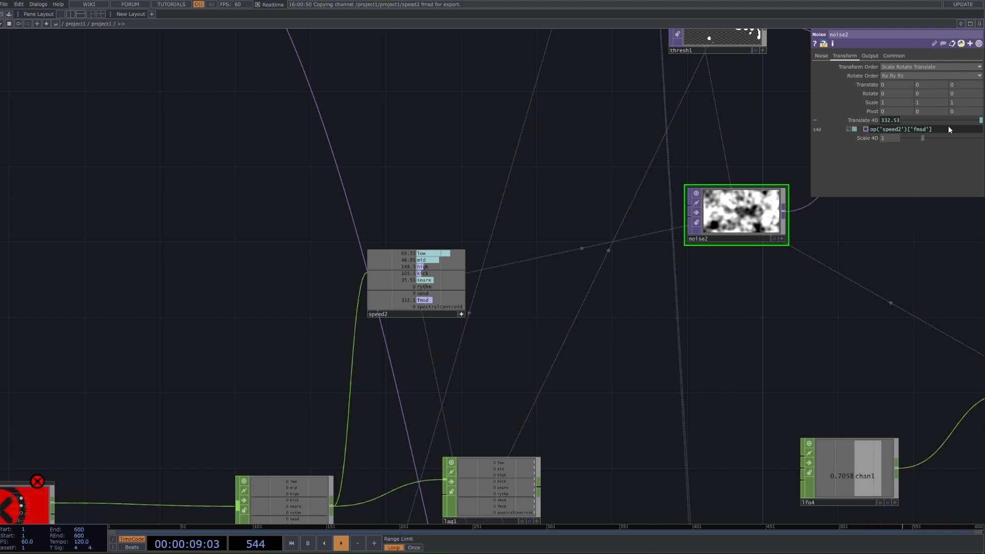
pyautogui.write('*1')
pyautogui.press('Return')
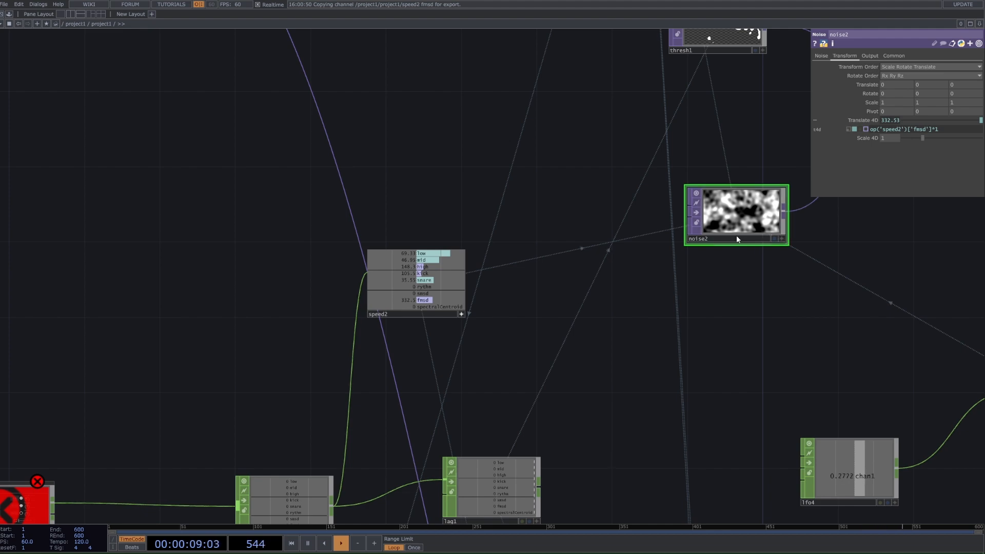
# Step: Switch noise2's Translate 4D to a constant value of 4
pyautogui.moveTo(952, 118); pyautogui.dragTo(974, 116)
pyautogui.click(891, 120)
pyautogui.write('4')
pyautogui.press('Return')
pyautogui.scroll(-7, 848, 265)
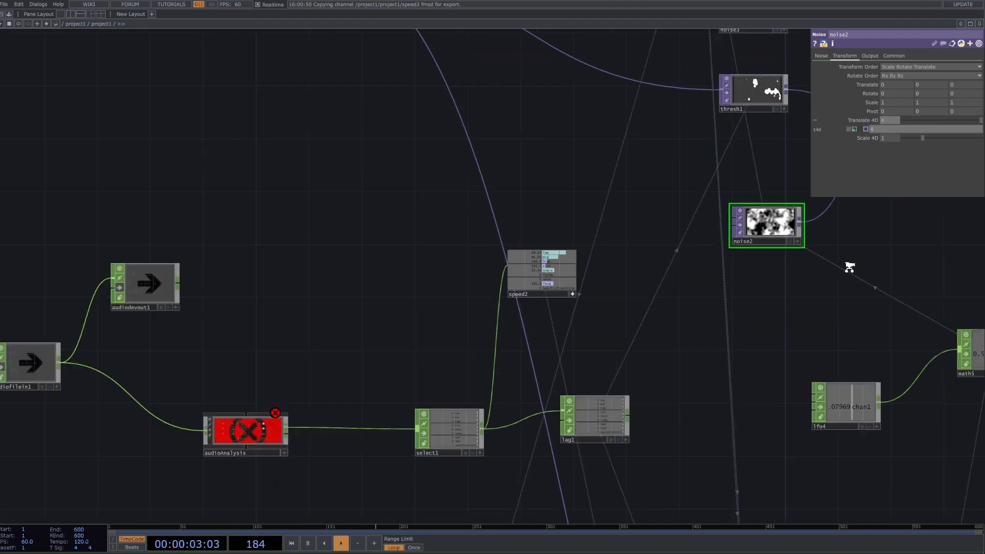
# Step: Display the out1 TOP's output as the network background
pyautogui.moveTo(920, 287); pyautogui.dragTo(246, 306)
pyautogui.scroll(-4, 287, 303)
pyautogui.scroll(6, 722, 253)
pyautogui.click(757, 252)
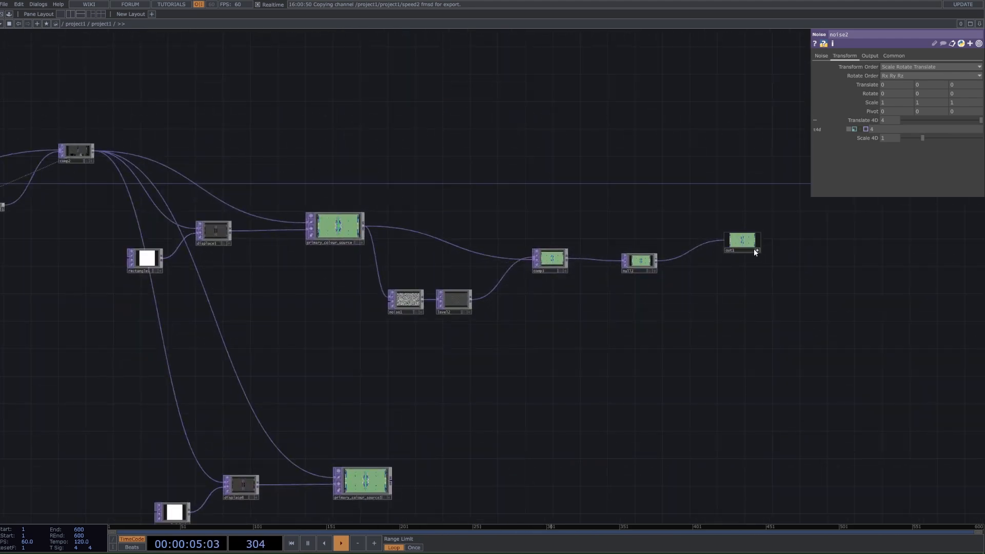
pyautogui.click(755, 251)
pyautogui.click(755, 251)
pyautogui.click(755, 252)
pyautogui.click(752, 251)
pyautogui.scroll(-5, 752, 251)
pyautogui.moveTo(300, 303); pyautogui.dragTo(521, 315)
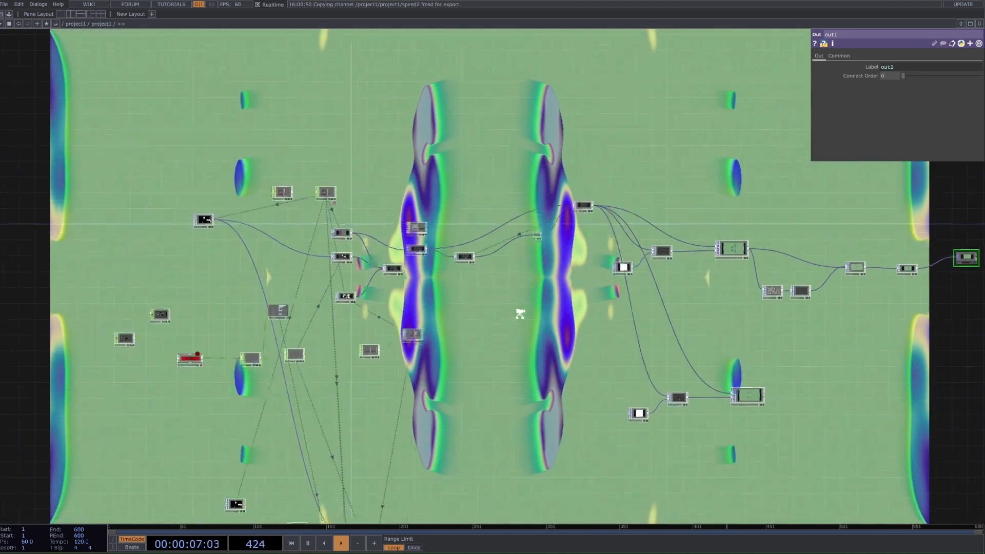
# Step: Try different constant Translate 4D values on noise2, undo the change, and switch back to the speed2 expression
pyautogui.scroll(5, 402, 304)
pyautogui.moveTo(401, 303); pyautogui.dragTo(605, 252)
pyautogui.scroll(1, 606, 251)
pyautogui.click(513, 243)
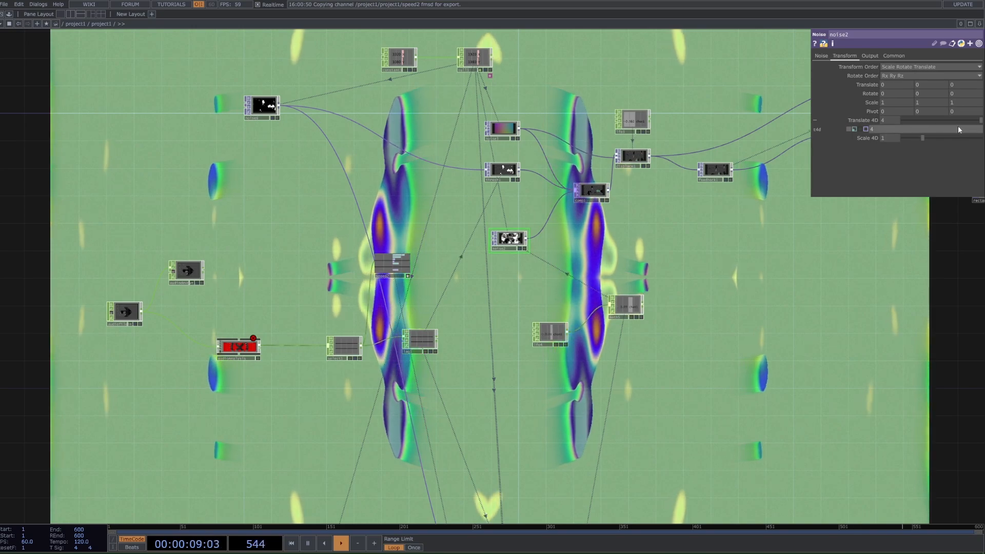
pyautogui.moveTo(958, 123); pyautogui.dragTo(934, 125)
pyautogui.hotkey('ctrl', 'z')
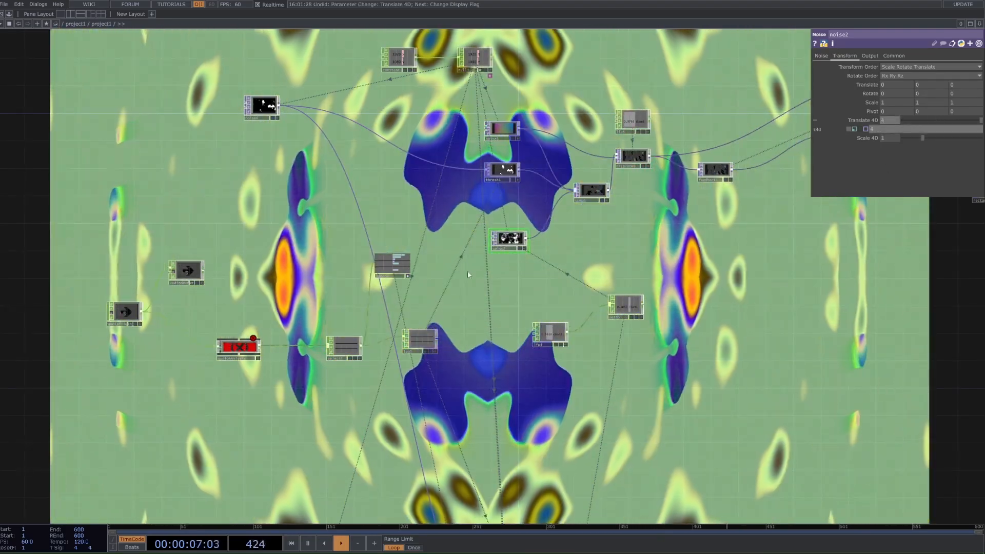
pyautogui.click(854, 129)
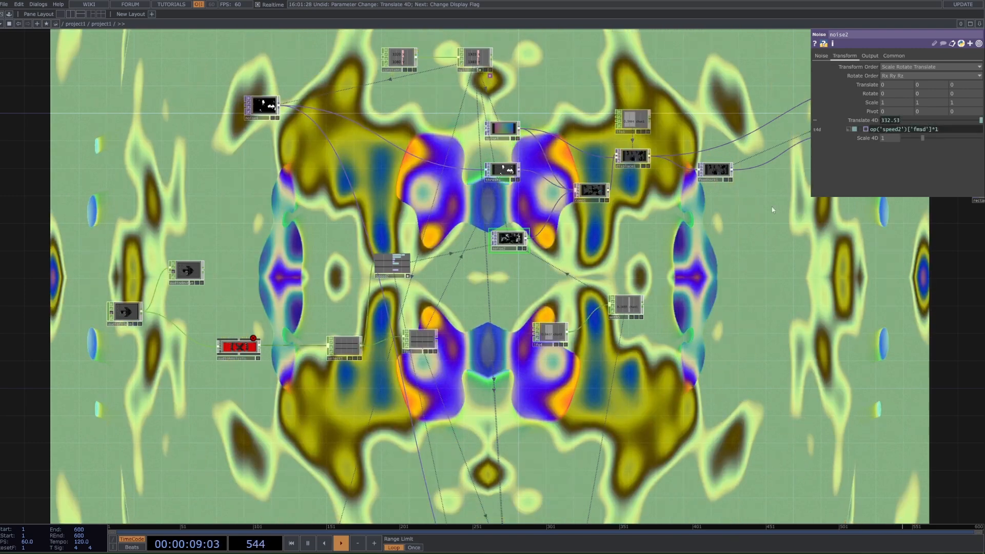
# Step: Turn off speed2's active viewer and pause the timeline, undoing the accidental node resize
pyautogui.click(410, 279)
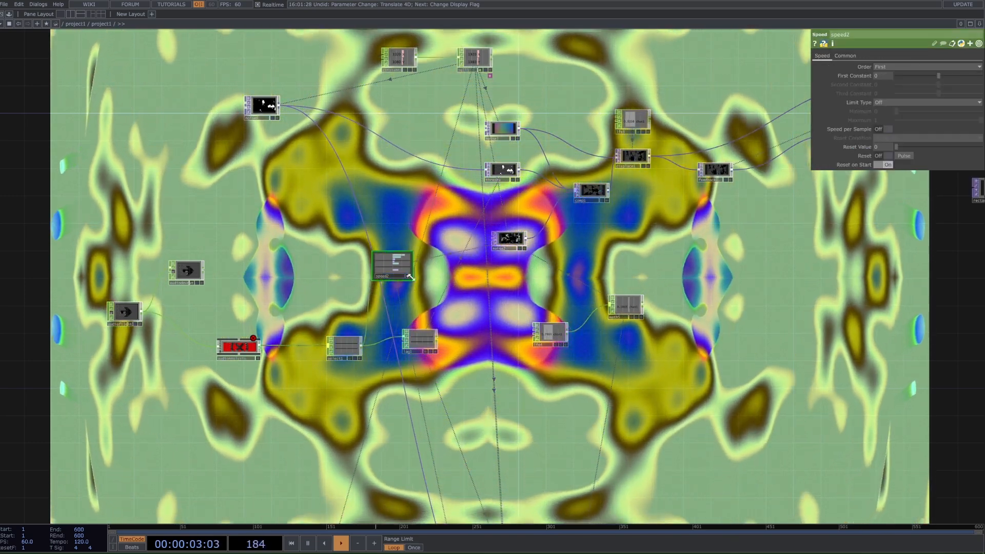
pyautogui.press('space')
pyautogui.scroll(4, 411, 329)
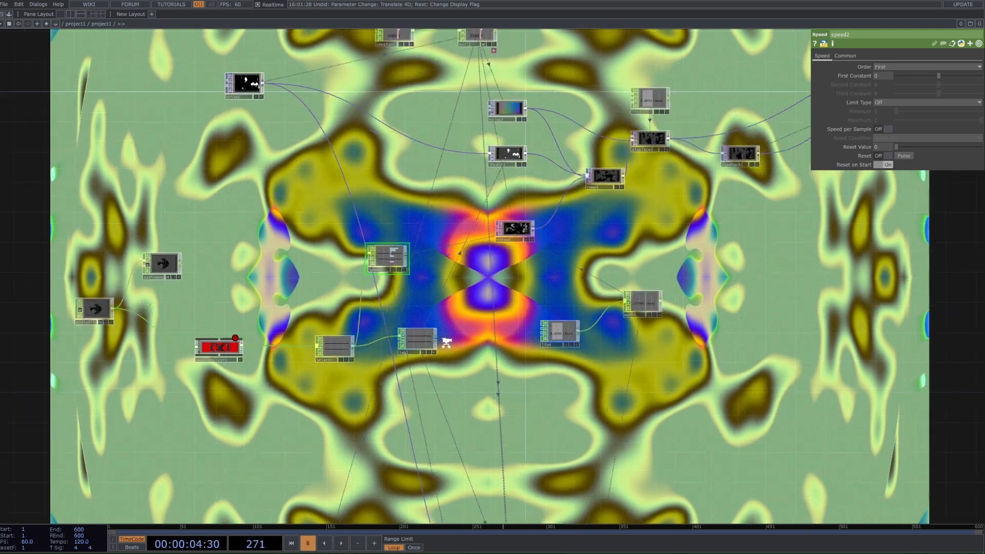
pyautogui.moveTo(430, 338); pyautogui.dragTo(459, 393)
pyautogui.moveTo(457, 372); pyautogui.dragTo(543, 336)
pyautogui.hotkey('ctrl', 'z')
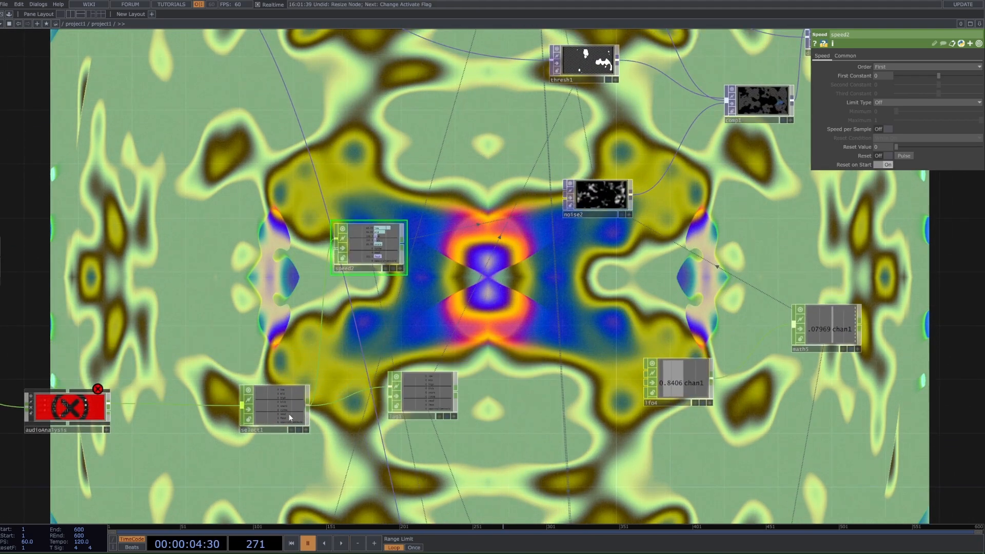
# Step: Review the select1 and lag1 CHOPs' parameters and move lag1 farther away from select1
pyautogui.click(288, 416)
pyautogui.click(436, 396)
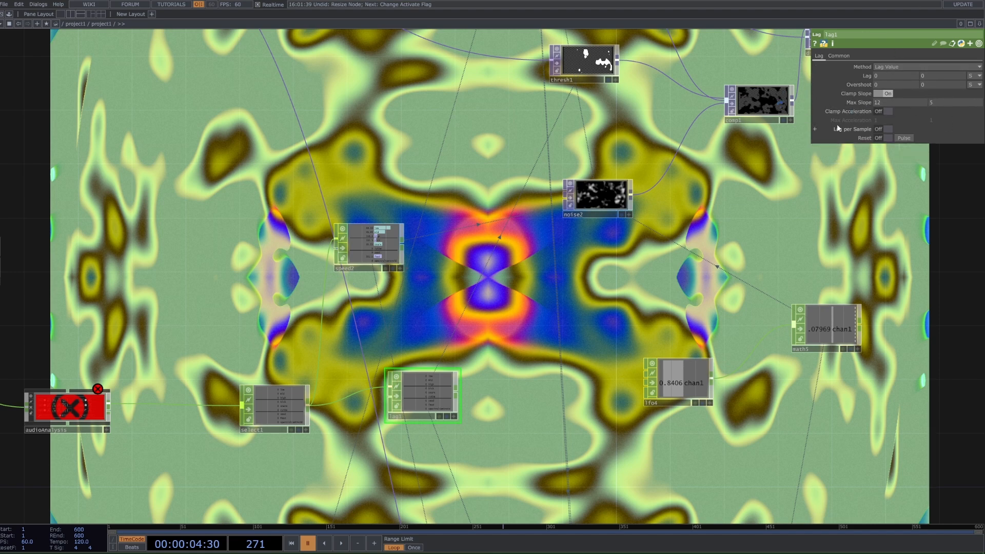
pyautogui.moveTo(547, 321); pyautogui.dragTo(543, 300, button='middle')
pyautogui.moveTo(463, 374); pyautogui.dragTo(510, 376)
# Step: Try constant Soften values of 0, 1 and 0.58 on thresh1, then switch back to the op('lag1')['kick'] expression
pyautogui.click(574, 139)
pyautogui.scroll(5, 518, 380)
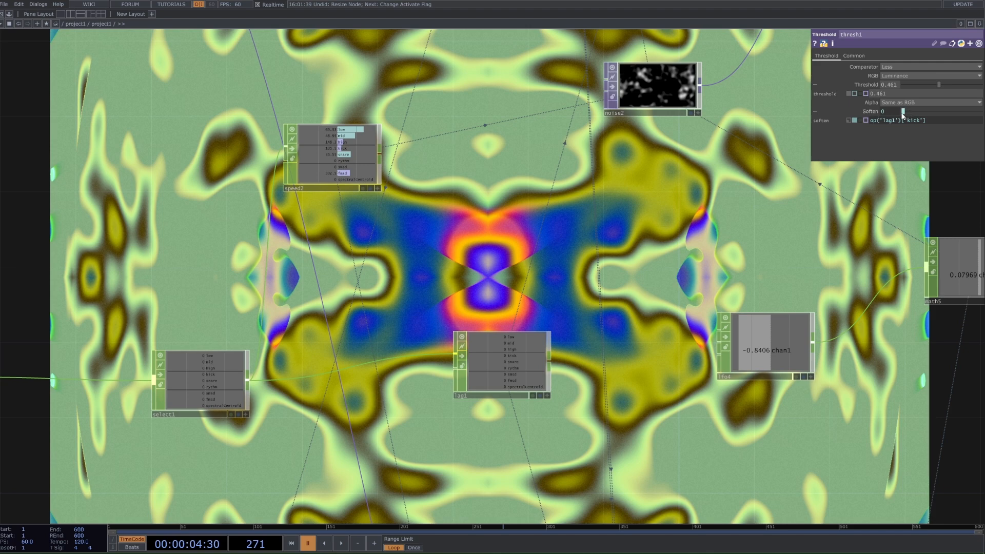
pyautogui.scroll(-3, 655, 123)
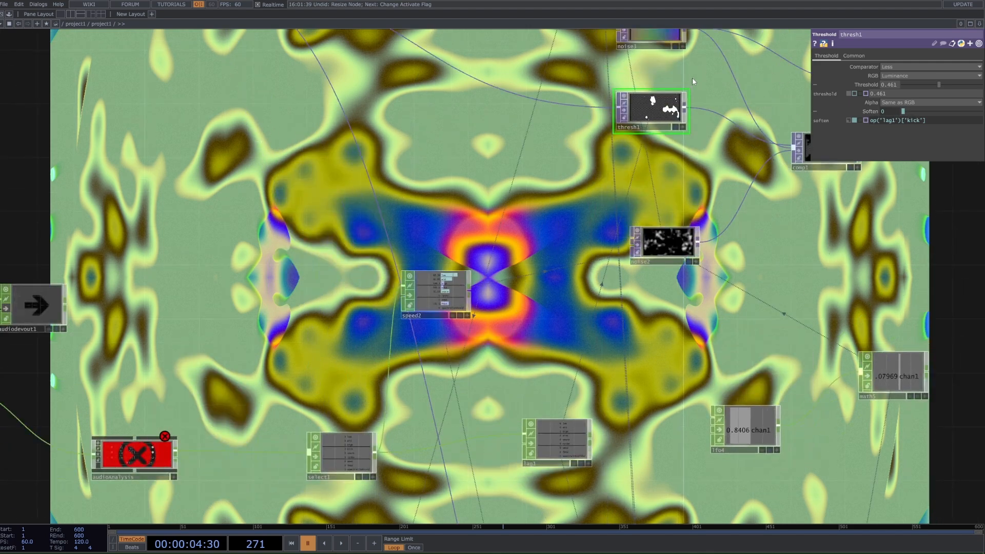
pyautogui.scroll(6, 666, 285)
pyautogui.scroll(4, 656, 293)
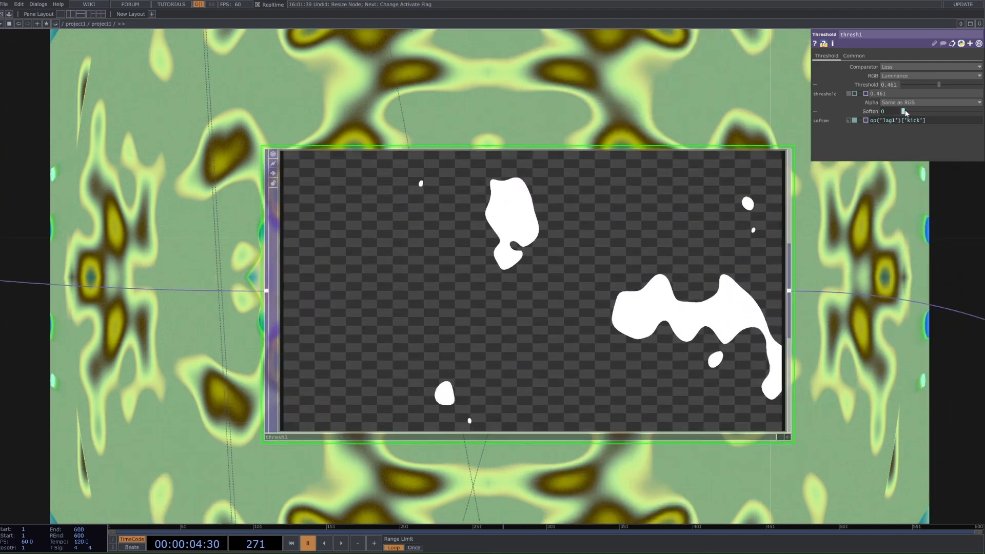
pyautogui.moveTo(904, 112); pyautogui.dragTo(848, 108)
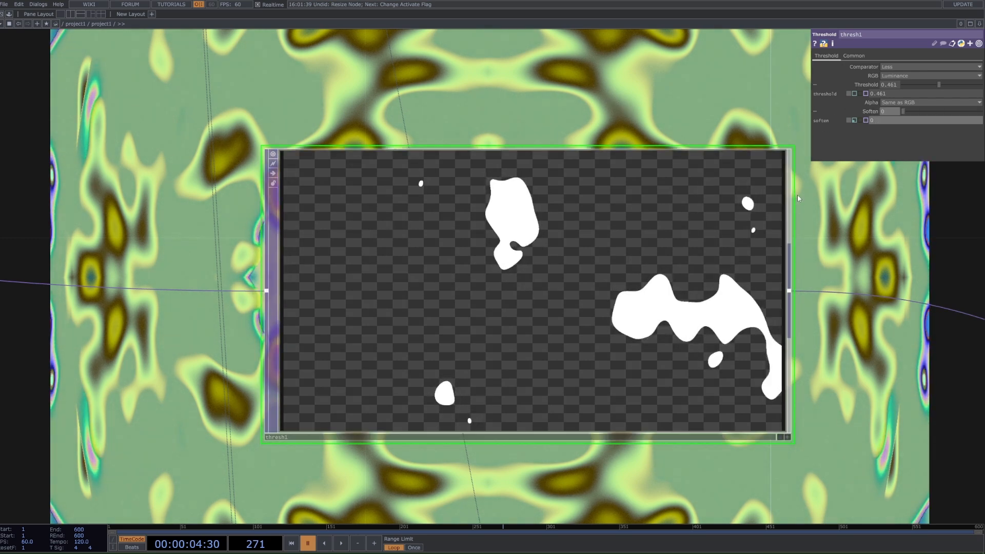
pyautogui.scroll(-5, 785, 294)
pyautogui.scroll(-3, 785, 294)
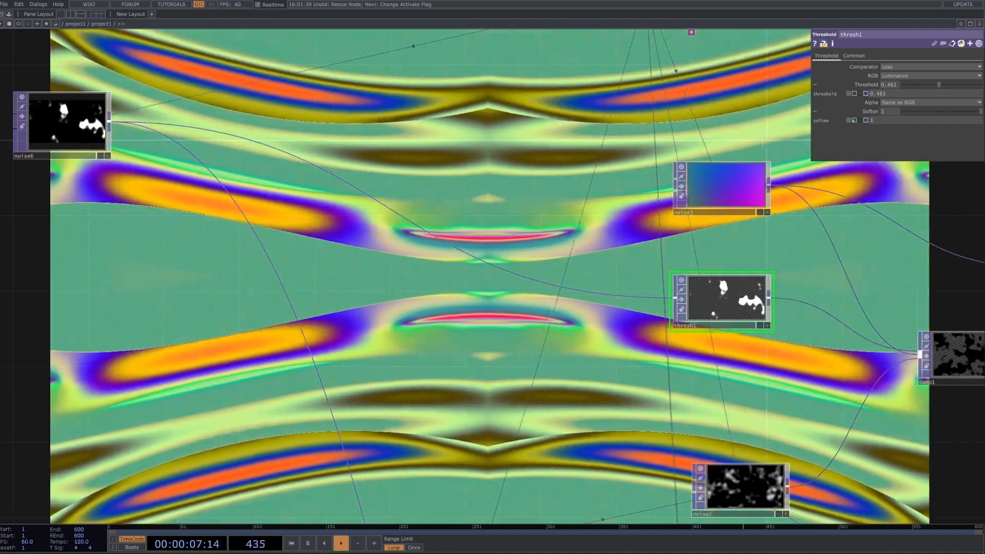
pyautogui.moveTo(904, 112); pyautogui.dragTo(913, 146)
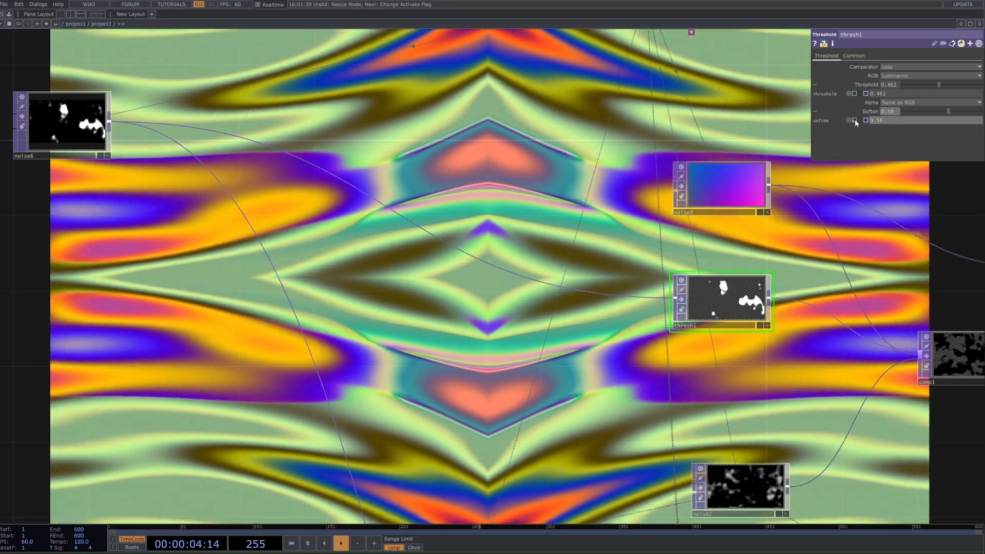
pyautogui.click(855, 121)
# Step: Pause the timeline and move the out1 TOP farther from null2 at the end of the network
pyautogui.scroll(-5, 867, 286)
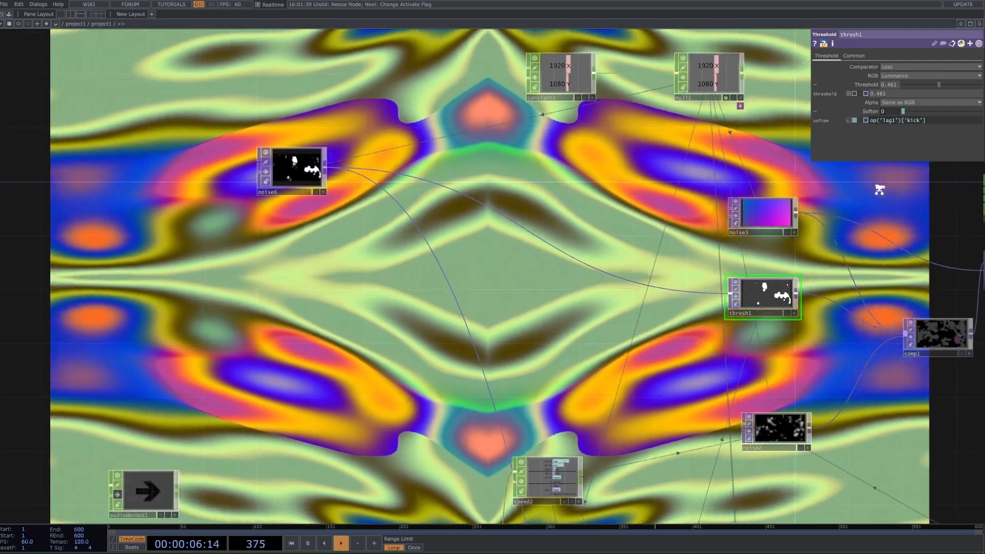
pyautogui.scroll(-3, 879, 190)
pyautogui.moveTo(879, 190); pyautogui.dragTo(734, 31)
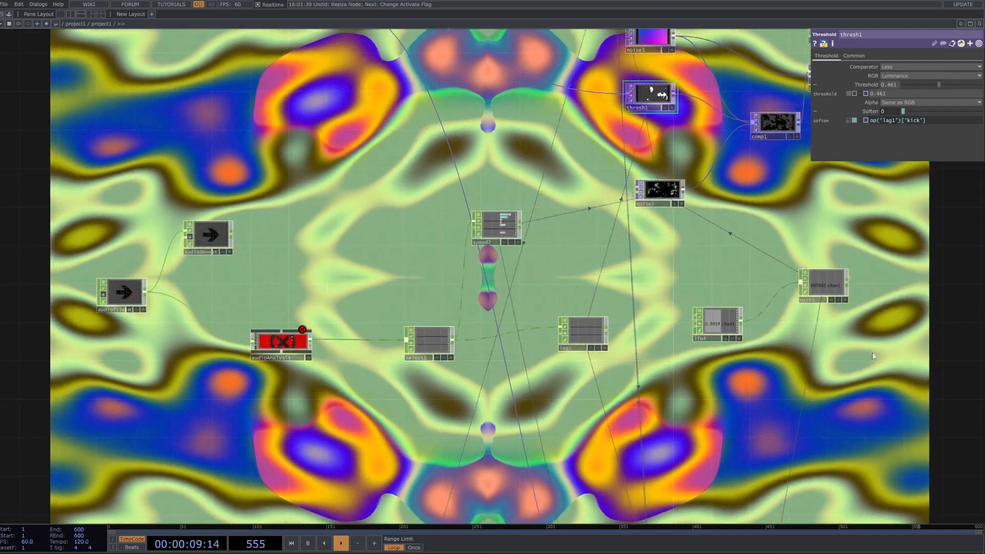
pyautogui.scroll(-3, 872, 354)
pyautogui.moveTo(872, 354); pyautogui.dragTo(310, 302)
pyautogui.press('space')
pyautogui.scroll(-3, 466, 310)
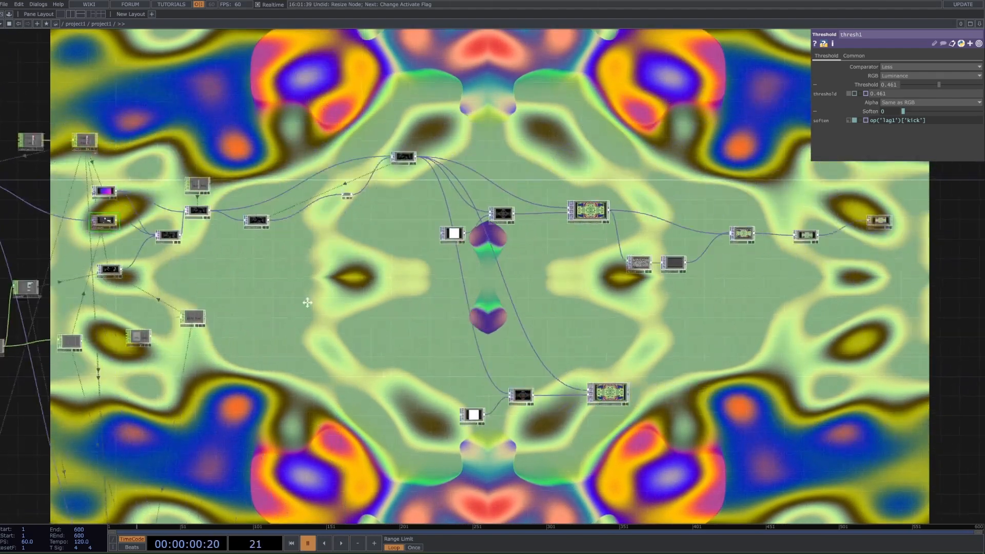
pyautogui.moveTo(744, 256); pyautogui.dragTo(320, 263)
pyautogui.scroll(6, 477, 226)
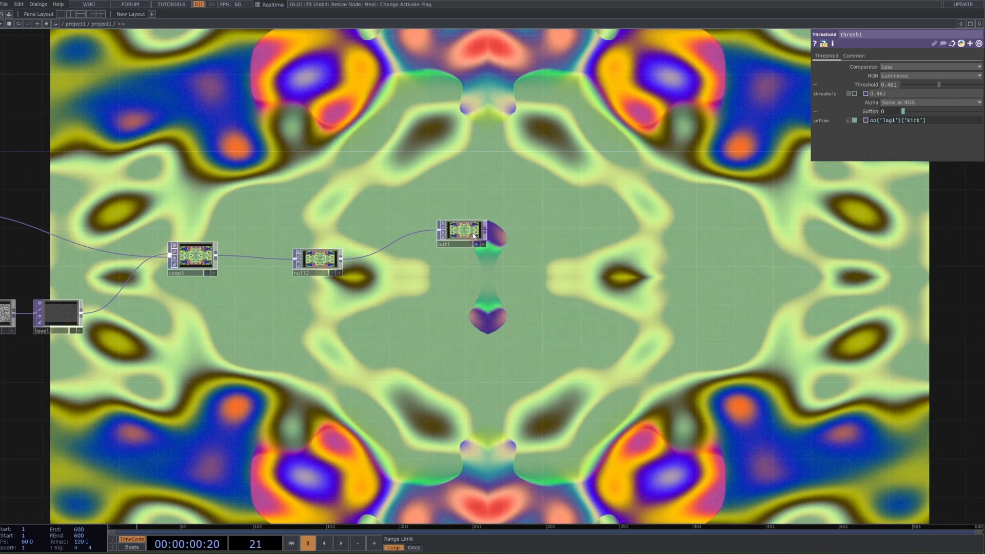
pyautogui.moveTo(477, 239); pyautogui.dragTo(603, 248)
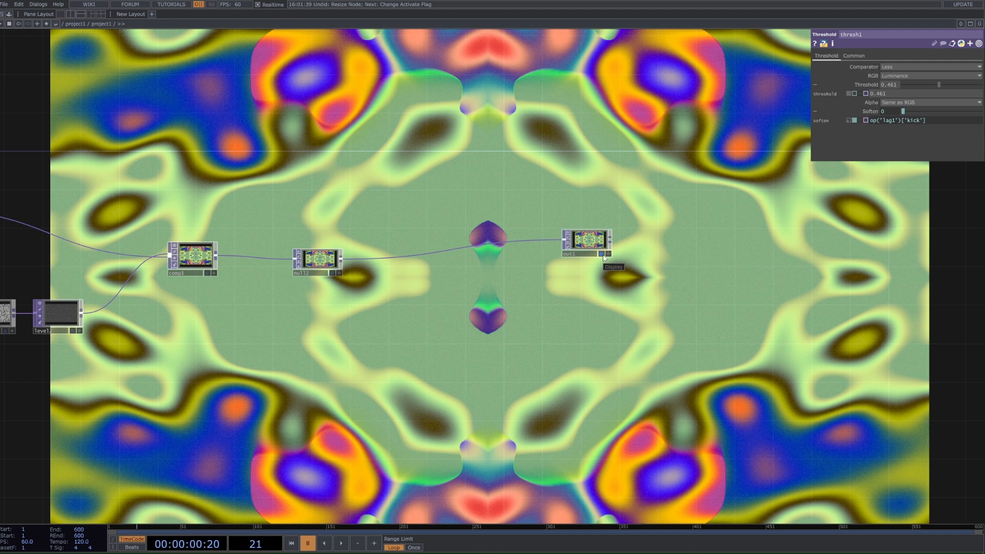
pyautogui.scroll(-5, 504, 257)
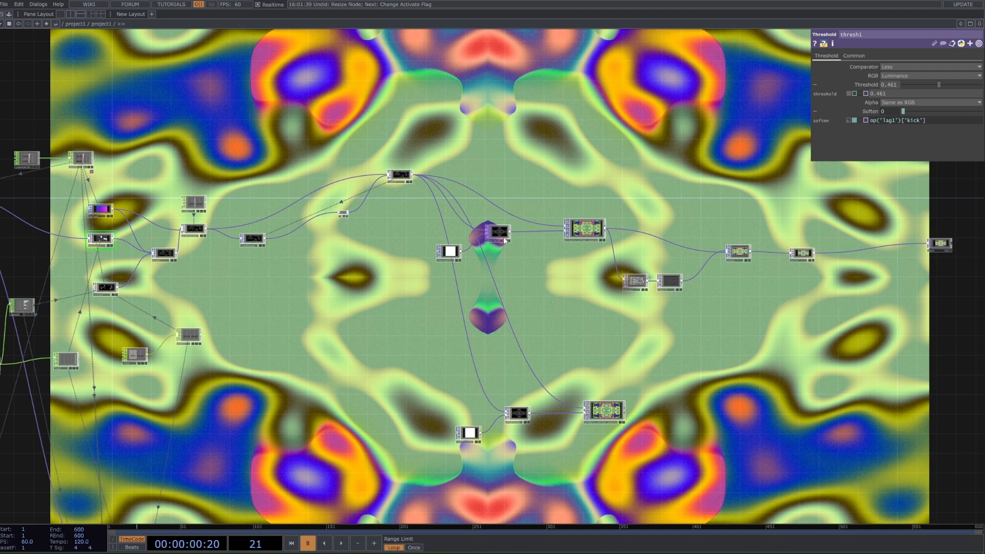
# Step: Try a different UV Weight on the displace5 TOP and undo the change
pyautogui.click(504, 238)
pyautogui.moveTo(874, 93); pyautogui.dragTo(913, 95, button='middle')
pyautogui.hotkey('ctrl', 'z')
pyautogui.moveTo(981, 103); pyautogui.dragTo(954, 128)
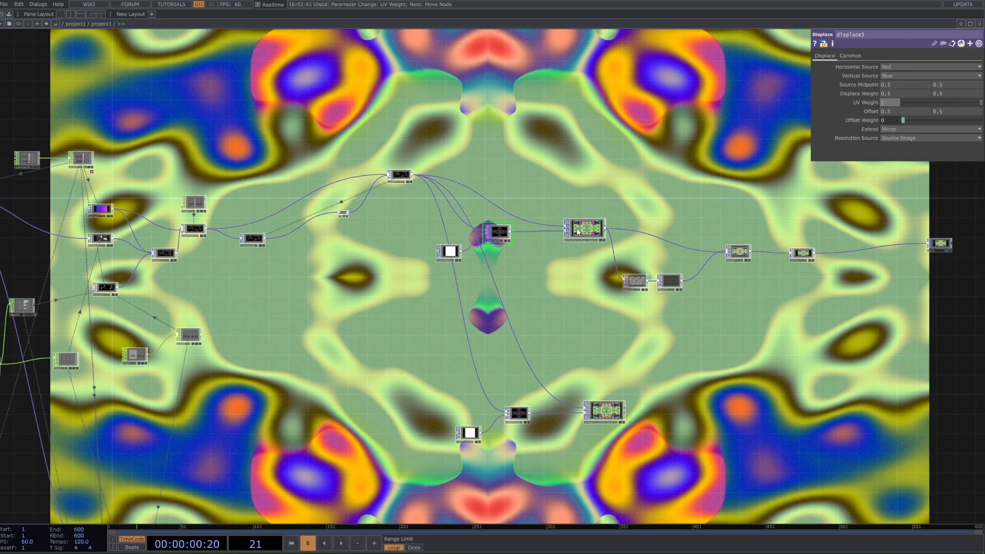
# Step: Add the bloom component from the palette's ImageFilters between primary_colour_source and comp3
pyautogui.moveTo(868, 295); pyautogui.dragTo(819, 320)
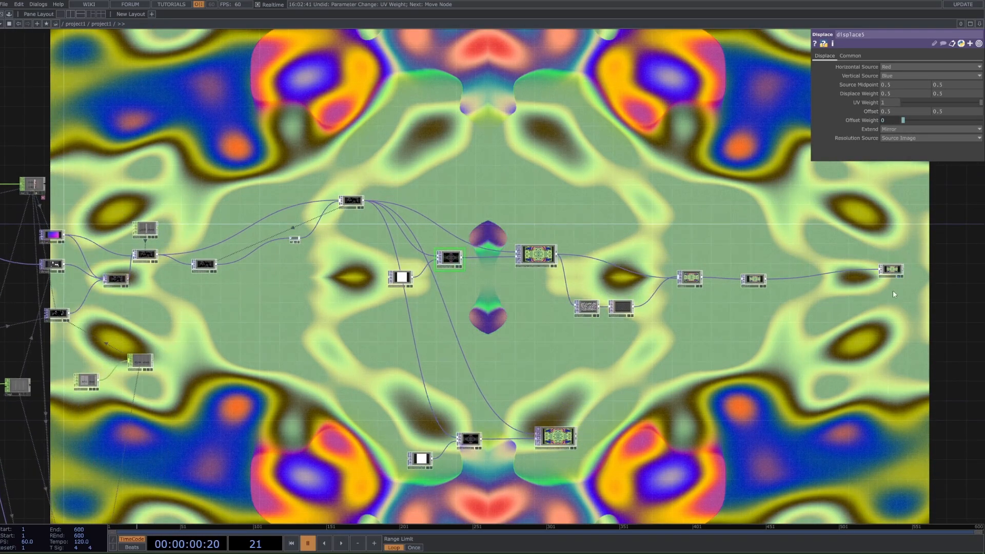
pyautogui.scroll(-2, 898, 279)
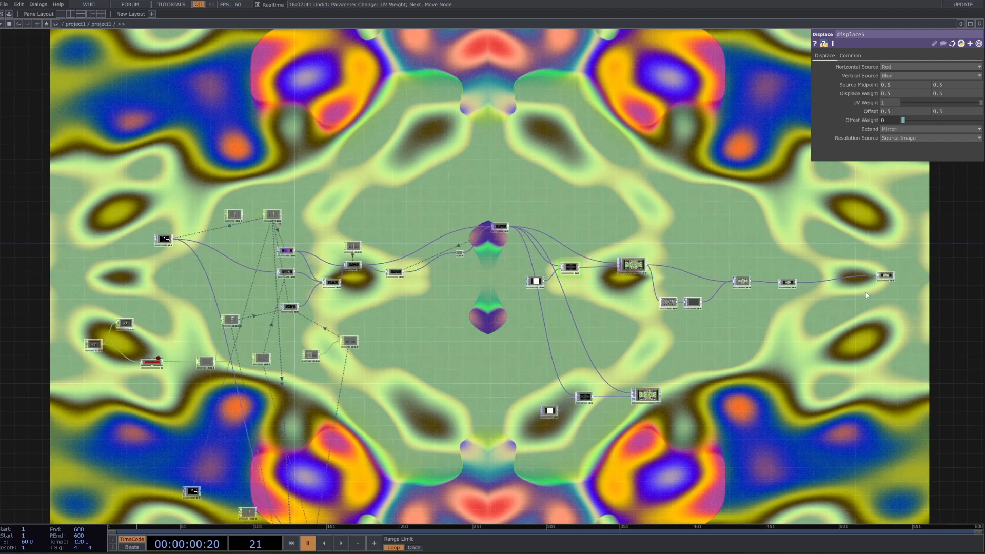
pyautogui.scroll(4, 892, 277)
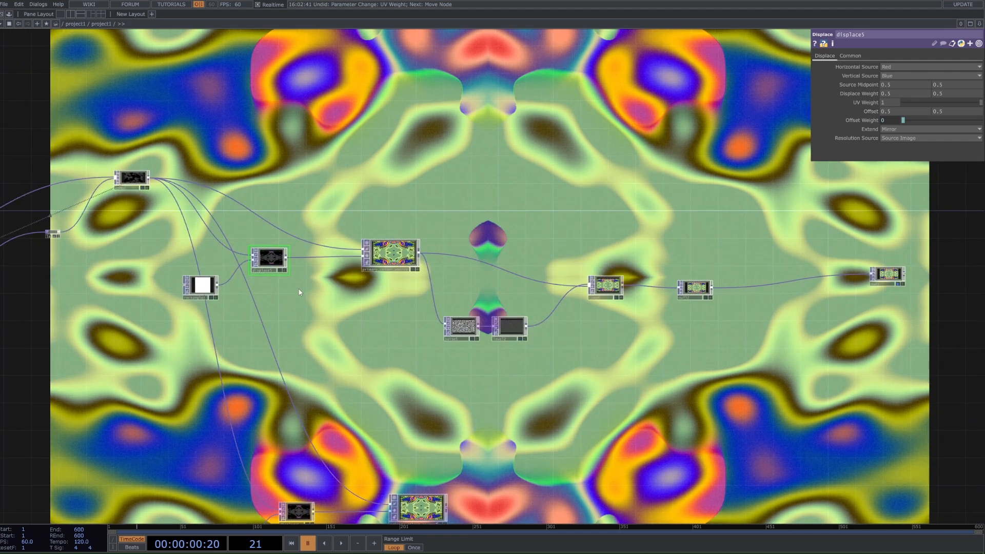
pyautogui.moveTo(300, 292); pyautogui.dragTo(436, 359)
pyautogui.moveTo(793, 311); pyautogui.dragTo(549, 302)
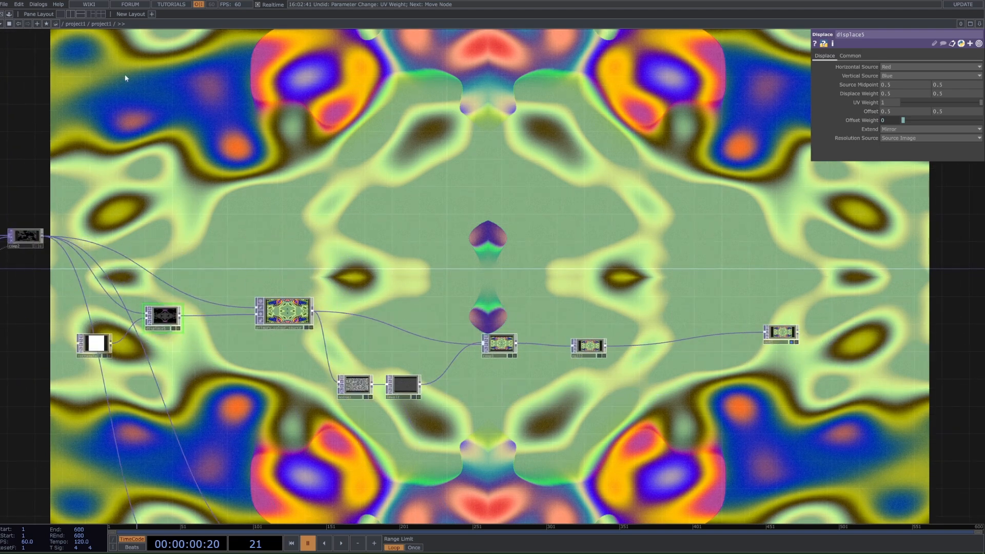
pyautogui.click(9, 15)
pyautogui.click(37, 49)
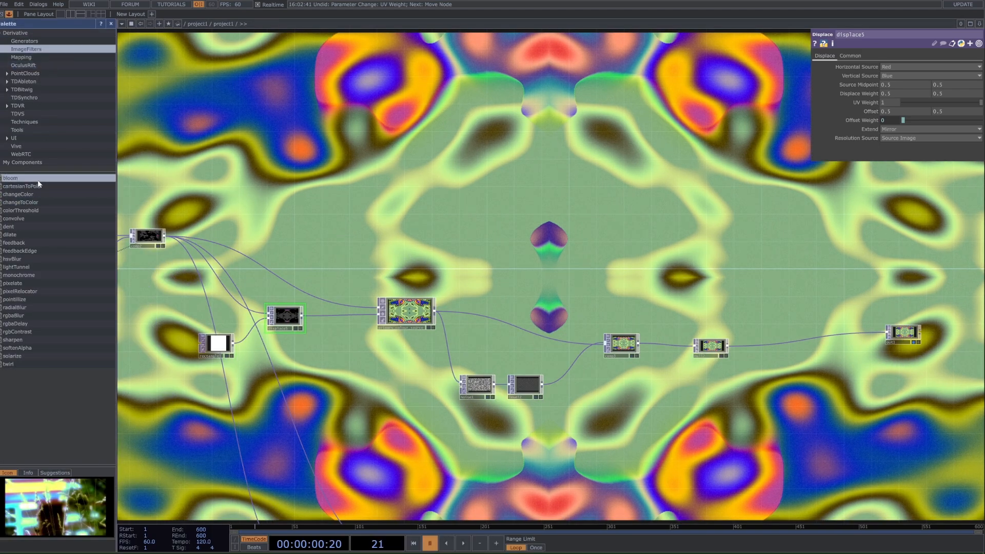
pyautogui.moveTo(772, 338); pyautogui.dragTo(788, 333)
pyautogui.moveTo(693, 383); pyautogui.dragTo(602, 394)
pyautogui.moveTo(718, 325); pyautogui.dragTo(464, 303)
# Step: Wire primary_colour_source into bloom and bloom into comp3 in place of the direct connection, and reposition bloom between them
pyautogui.click(341, 314)
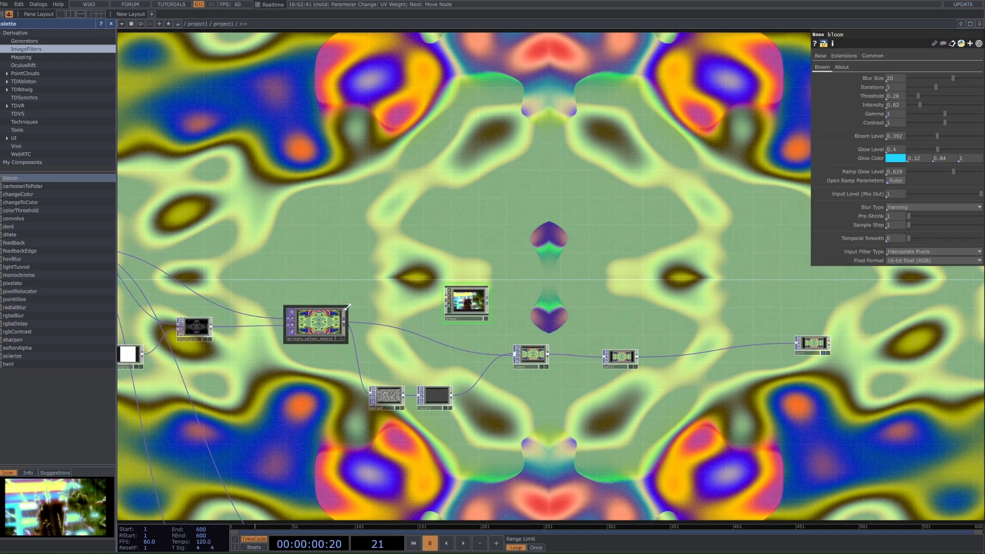
pyautogui.scroll(3, 345, 314)
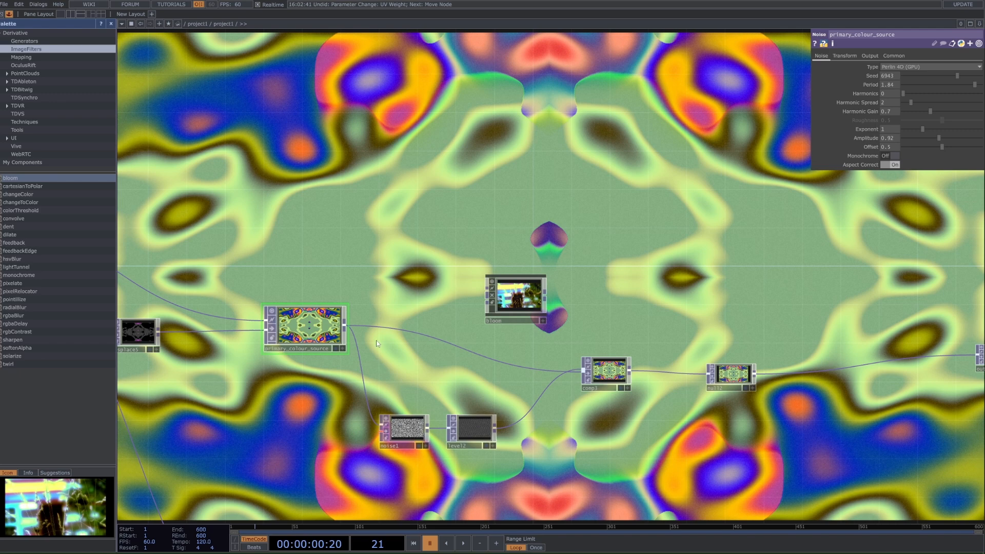
pyautogui.moveTo(345, 325); pyautogui.dragTo(518, 295)
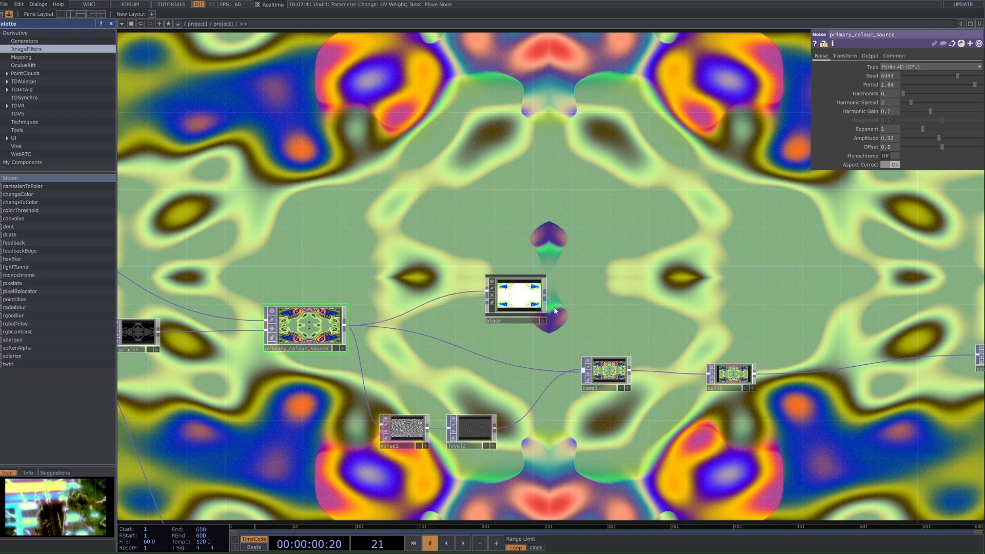
pyautogui.moveTo(521, 372); pyautogui.dragTo(520, 369)
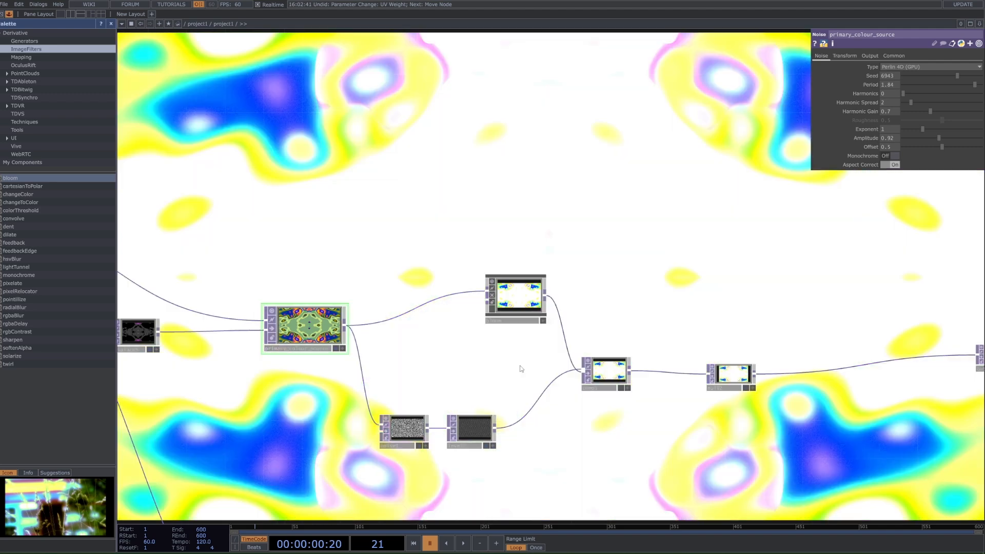
pyautogui.moveTo(510, 293); pyautogui.dragTo(491, 312)
# Step: Compare bloom's pixel formats, raise Threshold to 0.56, and set Pixel Format to 11-bit float (RGB), Positive Values Only
pyautogui.click(506, 310)
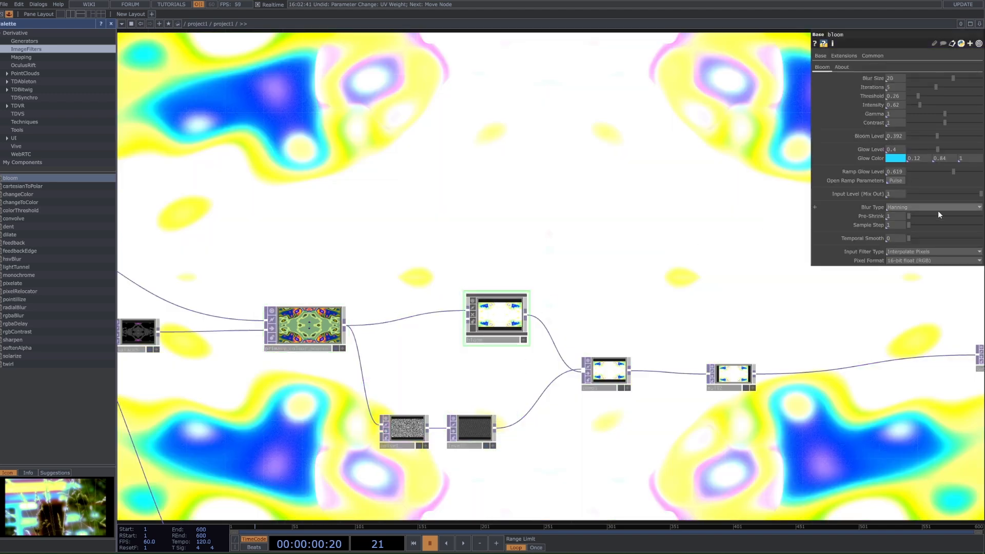
pyautogui.click(923, 261)
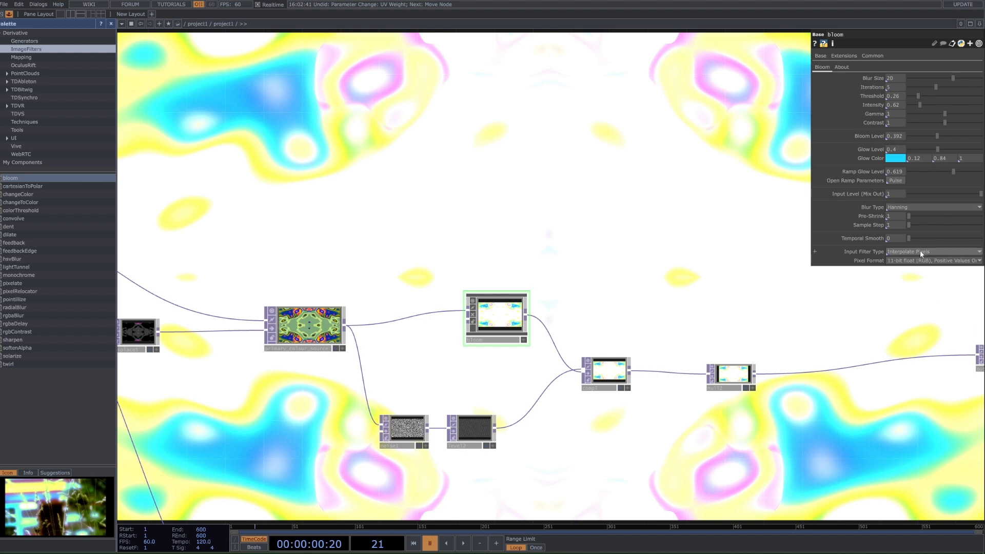
pyautogui.click(934, 245)
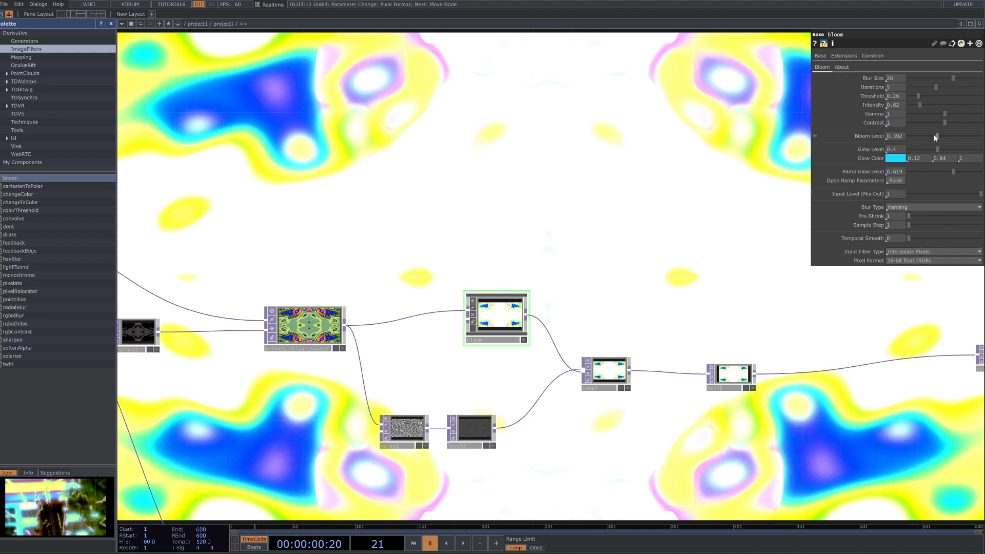
pyautogui.moveTo(923, 95); pyautogui.dragTo(928, 96)
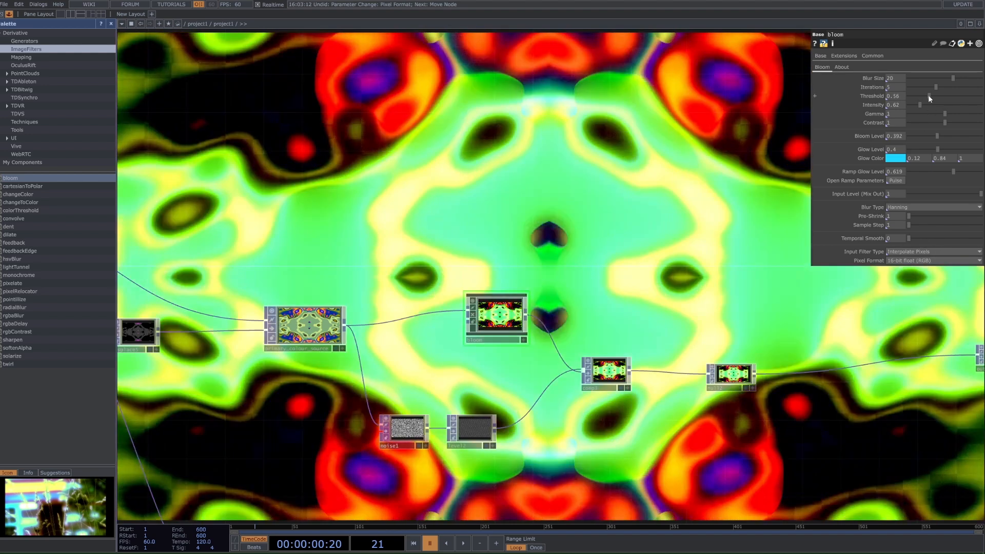
pyautogui.click(933, 261)
pyautogui.click(933, 277)
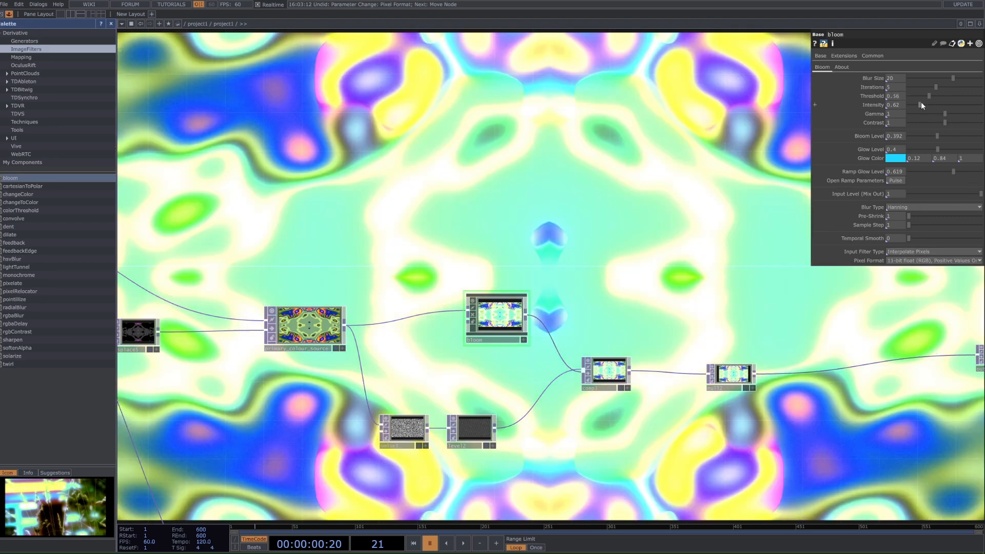
# Step: Set bloom's Threshold to 0.66, Intensity to 0.24, Bloom Level to 0.86, and both Glow Level and Ramp Glow Level to 0
pyautogui.moveTo(921, 102)
pyautogui.mouseDown()
pyautogui.moveTo(913, 103)
pyautogui.moveTo(938, 96)
pyautogui.mouseUp()
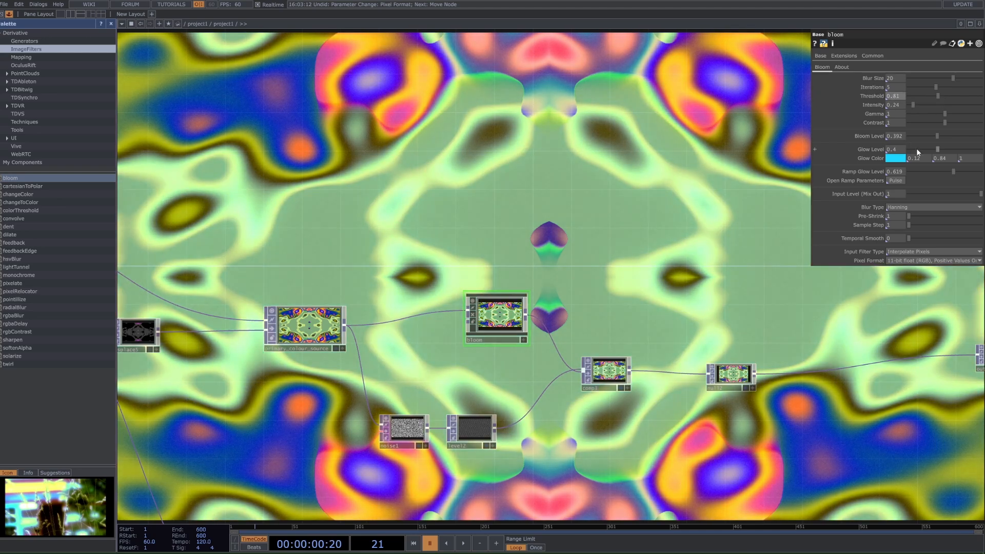
pyautogui.moveTo(916, 149); pyautogui.dragTo(797, 153)
pyautogui.moveTo(937, 136); pyautogui.dragTo(971, 139)
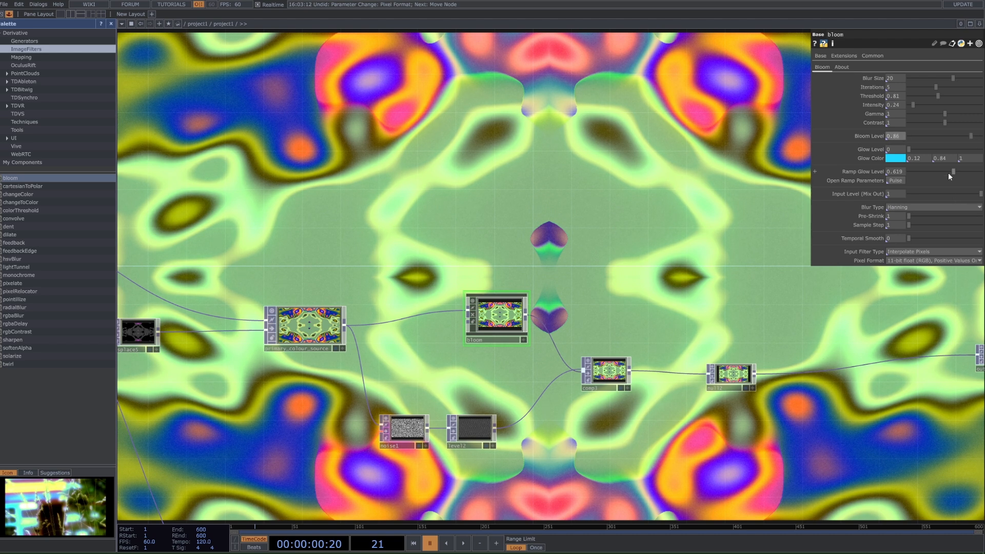
pyautogui.moveTo(934, 172); pyautogui.dragTo(817, 204)
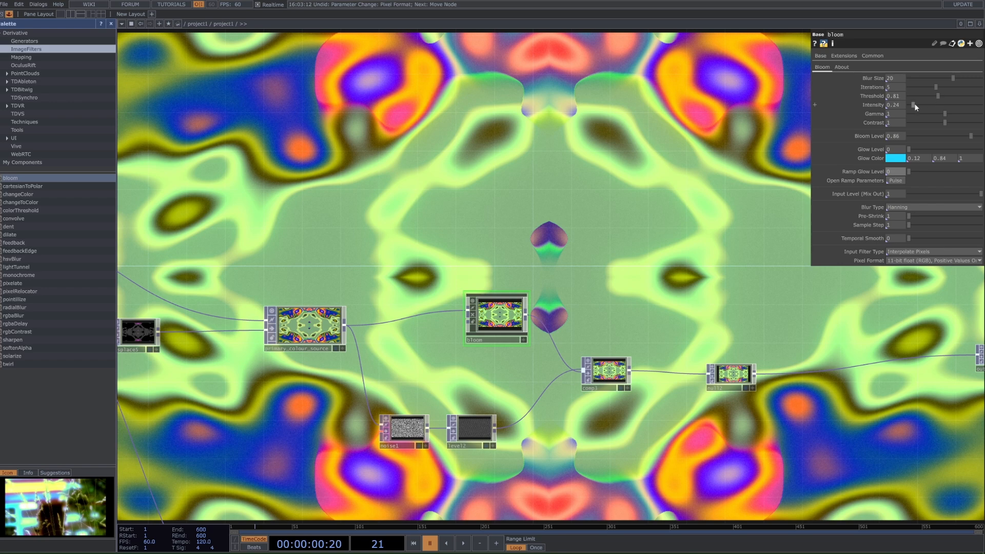
pyautogui.moveTo(934, 95); pyautogui.dragTo(909, 106)
pyautogui.hotkey('ctrl', 'z')
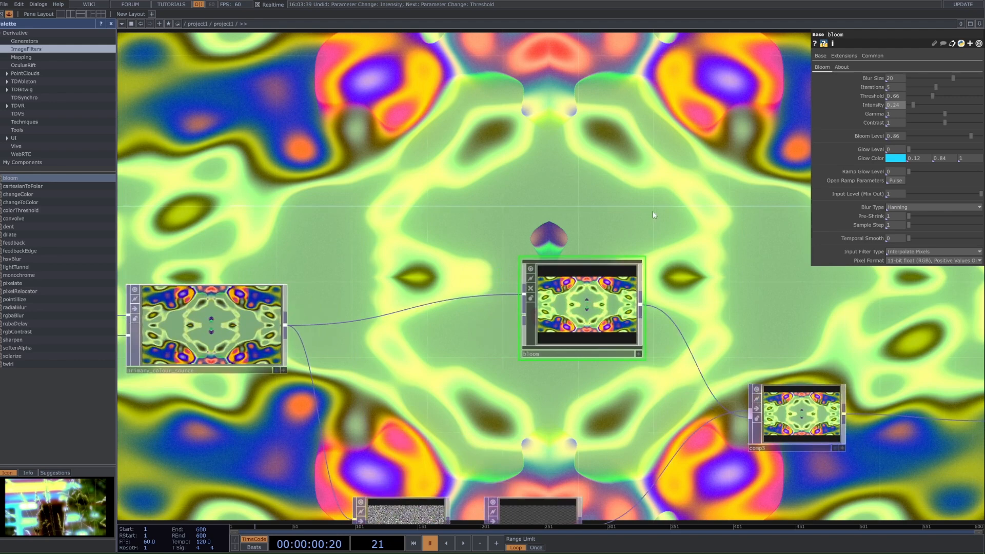
# Step: Add a comment beside the bloom component reading "0 to .24"
pyautogui.scroll(4, 652, 211)
pyautogui.hotkey('alt', 'c')
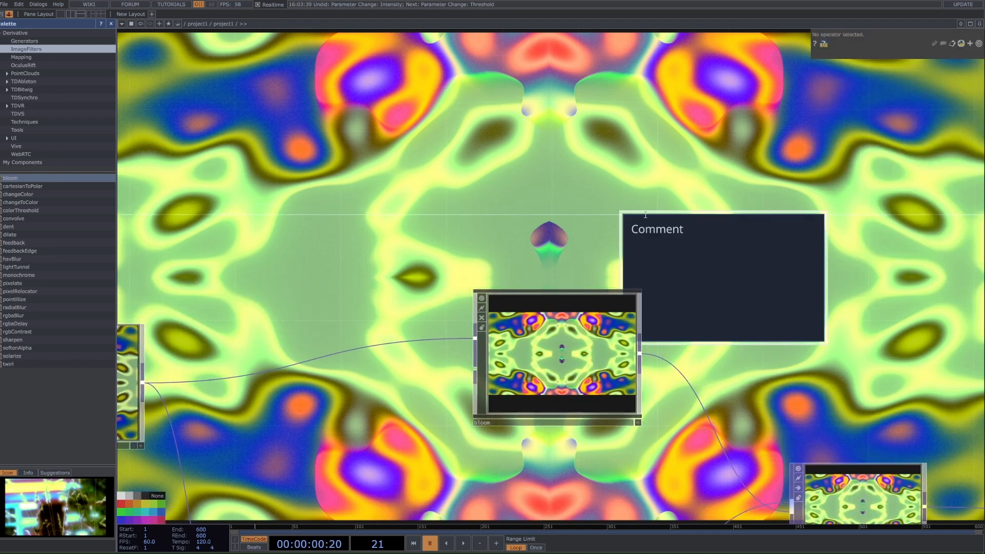
pyautogui.doubleClick(651, 226)
pyautogui.write('0 tyb')
pyautogui.press('BackSpace')
pyautogui.press('BackSpace')
pyautogui.write('o .24')
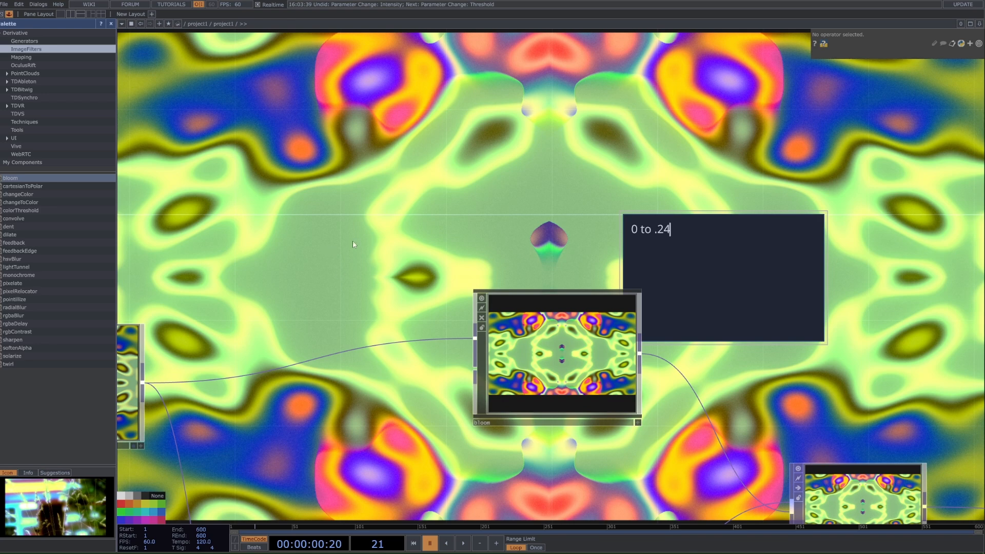
pyautogui.click(352, 241)
# Step: Turn off the out1 TOP's display in the network background
pyautogui.scroll(-7, 406, 244)
pyautogui.click(820, 310)
pyautogui.moveTo(523, 431); pyautogui.dragTo(434, 380)
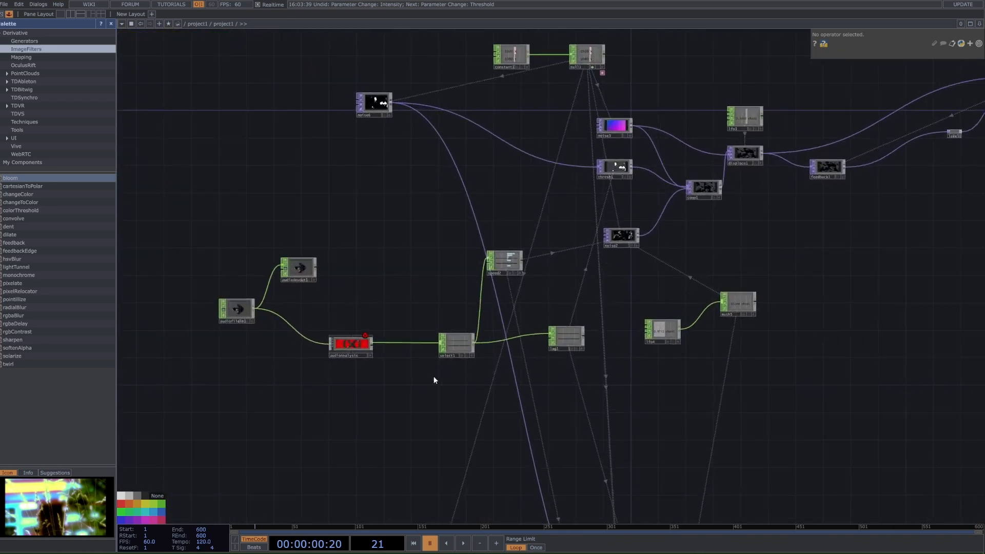
pyautogui.scroll(-2, 434, 380)
pyautogui.scroll(5, 451, 398)
pyautogui.press('Tab')
pyautogui.write('se')
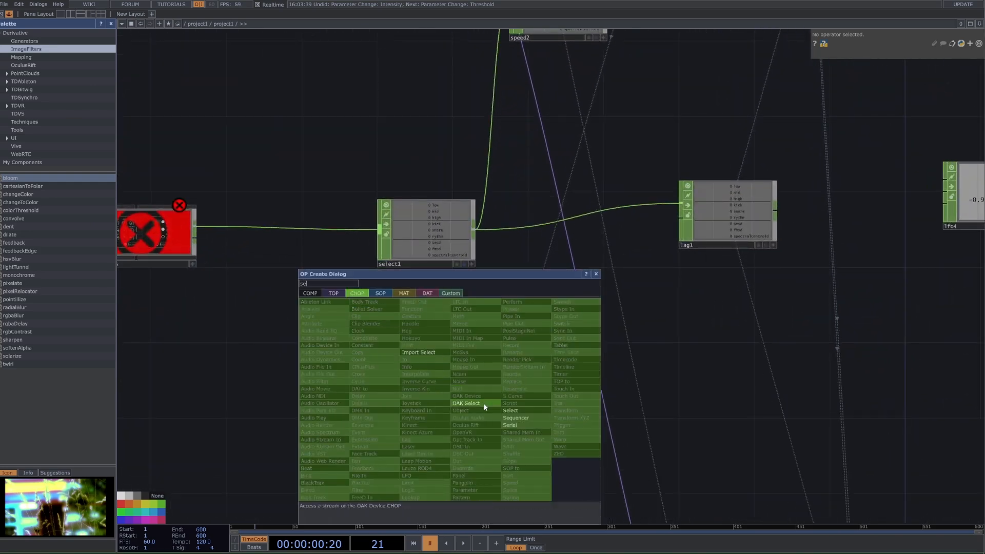
pyautogui.click(514, 417)
pyautogui.click(506, 392)
pyautogui.hotkey('ctrl', 'z')
# Step: Create a Select CHOP that references select1 and place it above the bloom component
pyautogui.press('Tab')
pyautogui.write('se')
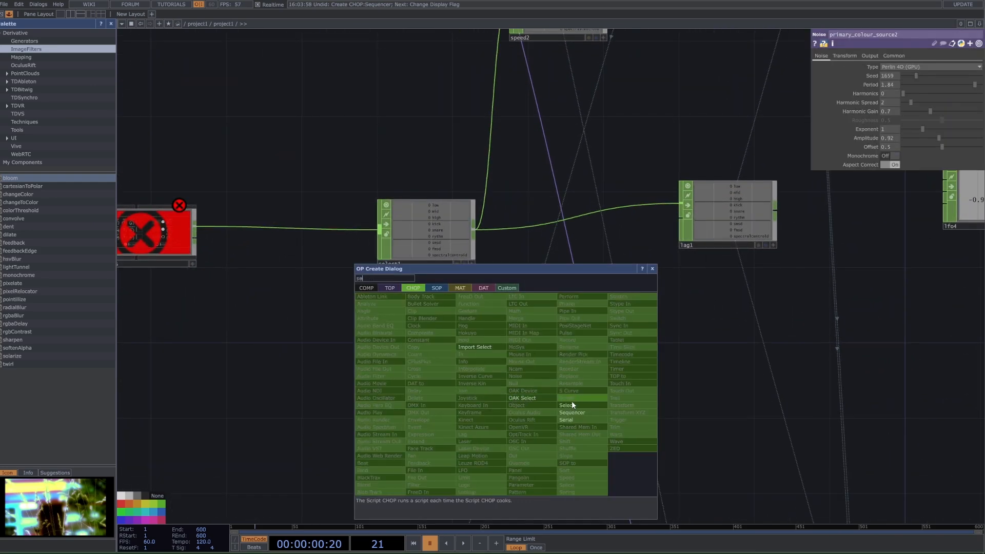
pyautogui.click(571, 404)
pyautogui.click(484, 383)
pyautogui.moveTo(418, 256); pyautogui.dragTo(467, 388)
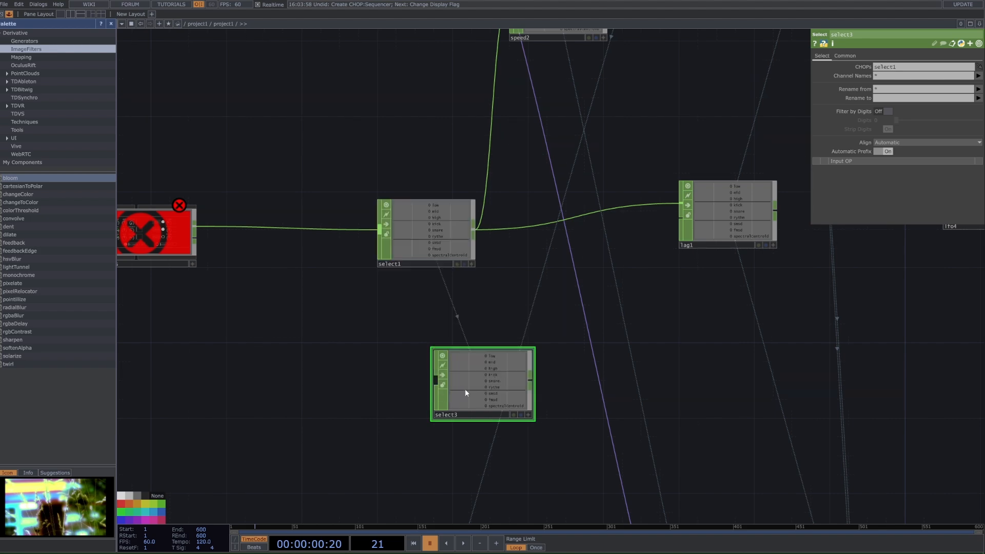
pyautogui.scroll(-8, 464, 389)
pyautogui.moveTo(731, 368); pyautogui.dragTo(747, 196)
pyautogui.moveTo(695, 254); pyautogui.dragTo(336, 334)
pyautogui.moveTo(398, 273); pyautogui.dragTo(574, 280)
pyautogui.scroll(8, 548, 294)
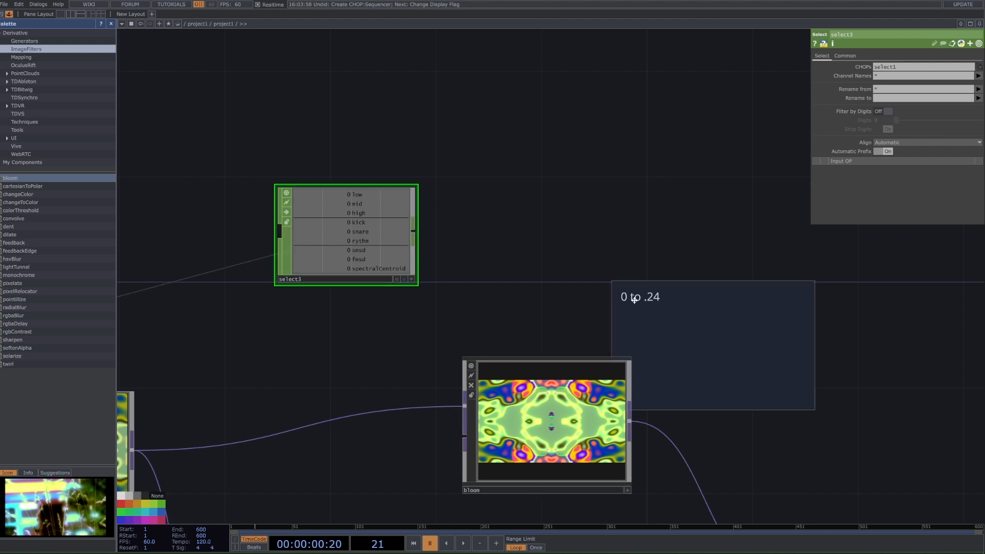
# Step: Resume playback, connect a Math CHOP after select3, and set its To Range to 0 through 0.24
pyautogui.press('space')
pyautogui.scroll(-4, 367, 222)
pyautogui.scroll(6, 339, 220)
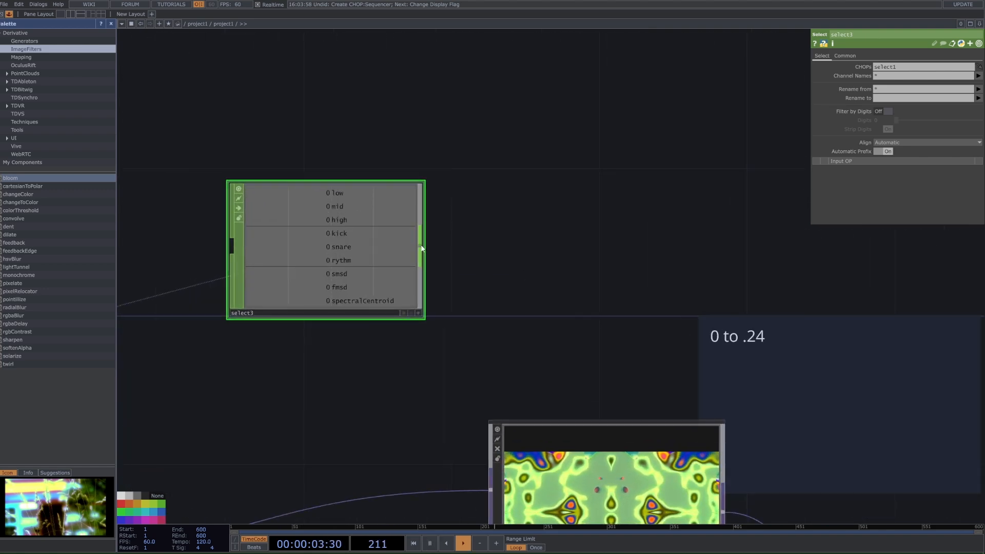
pyautogui.rightClick(420, 245)
pyautogui.click(445, 165)
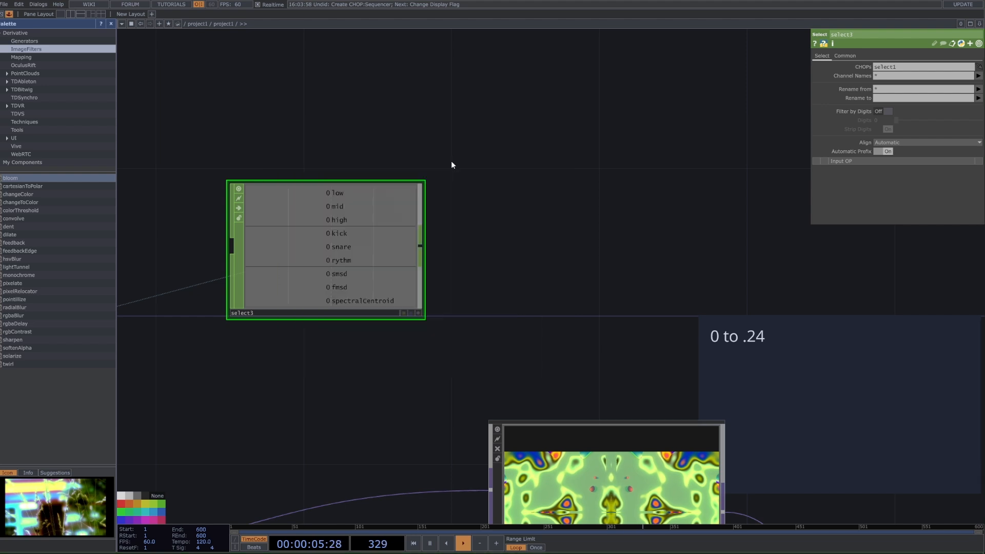
pyautogui.click(648, 230)
pyautogui.click(859, 55)
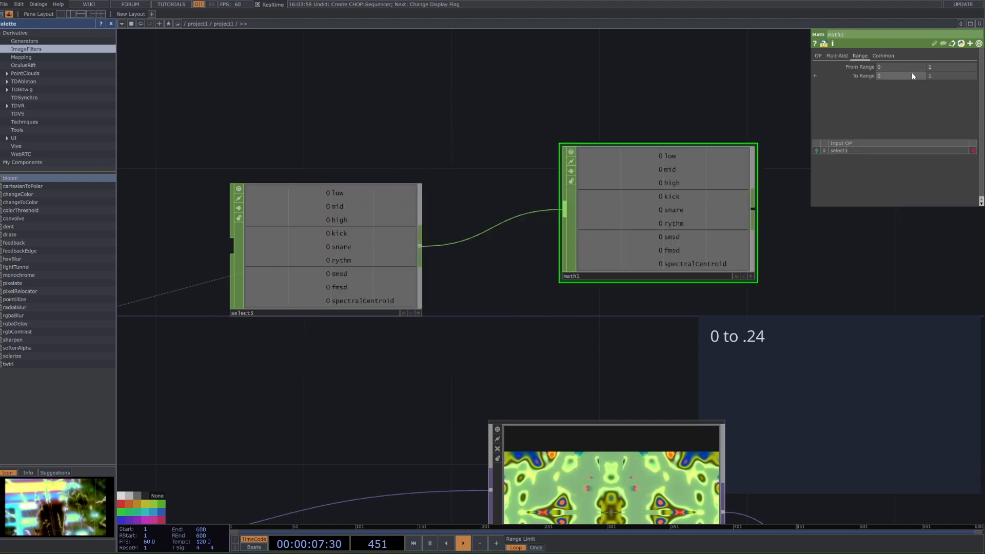
pyautogui.click(929, 67)
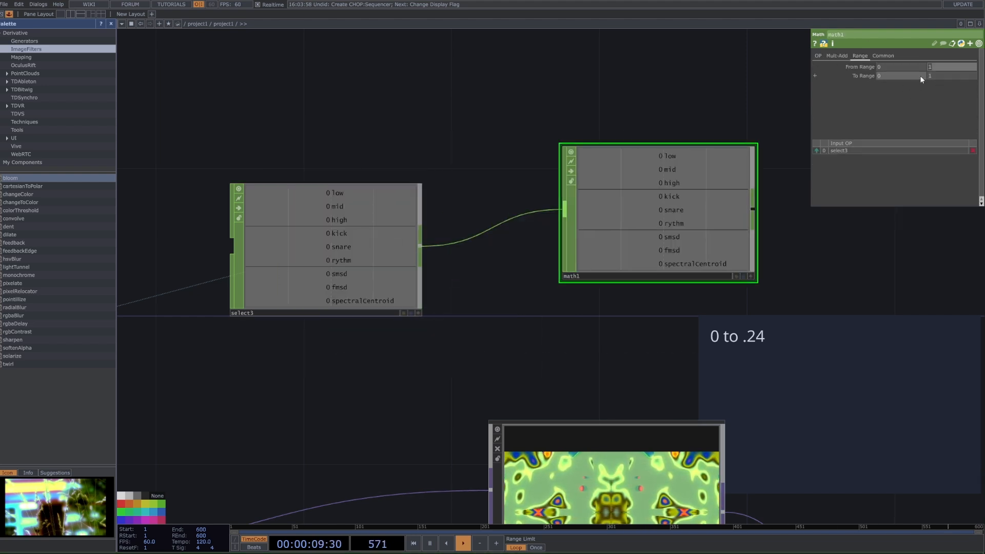
pyautogui.click(930, 76)
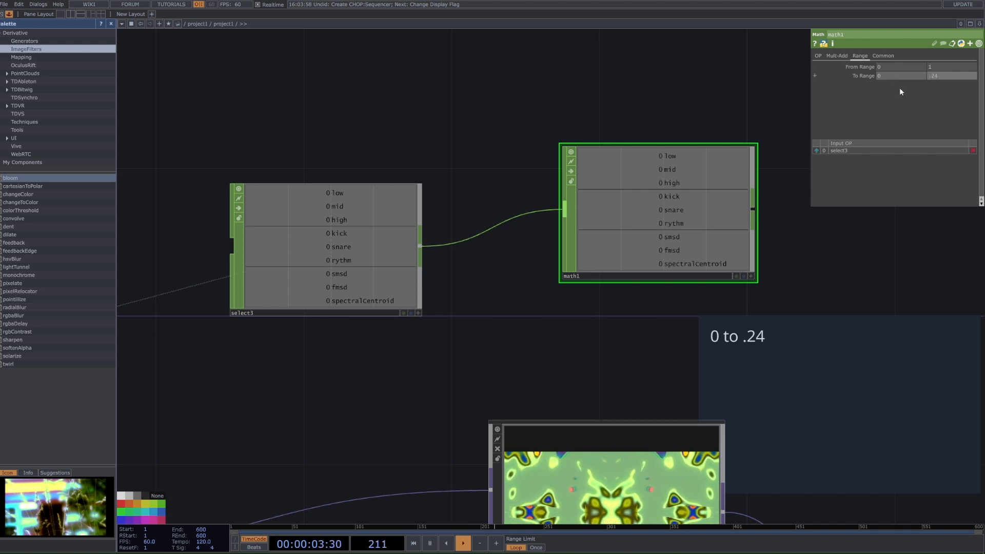
# Step: Drive bloom's Intensity from math1's high channel using a CHOP reference
pyautogui.moveTo(776, 289); pyautogui.dragTo(755, 233)
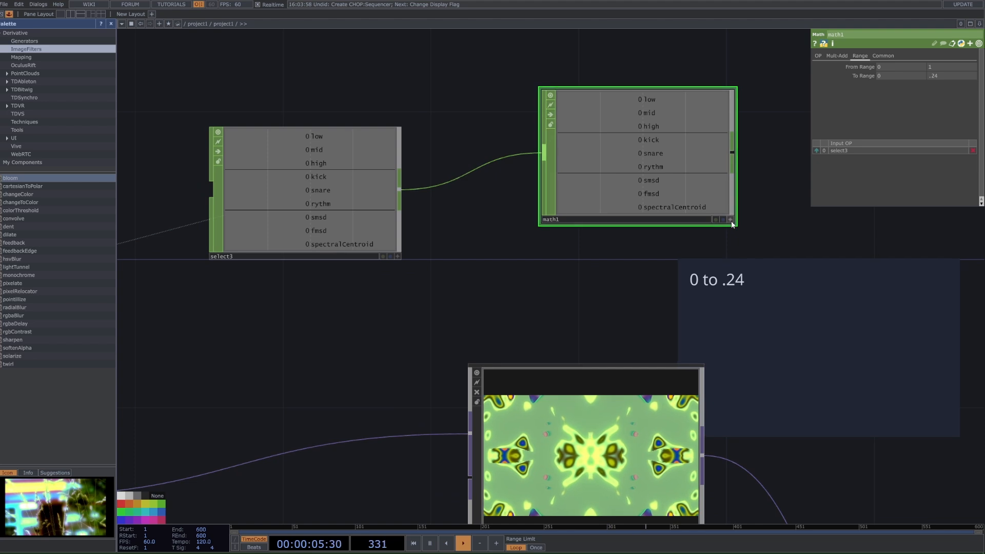
pyautogui.moveTo(652, 127); pyautogui.dragTo(879, 107)
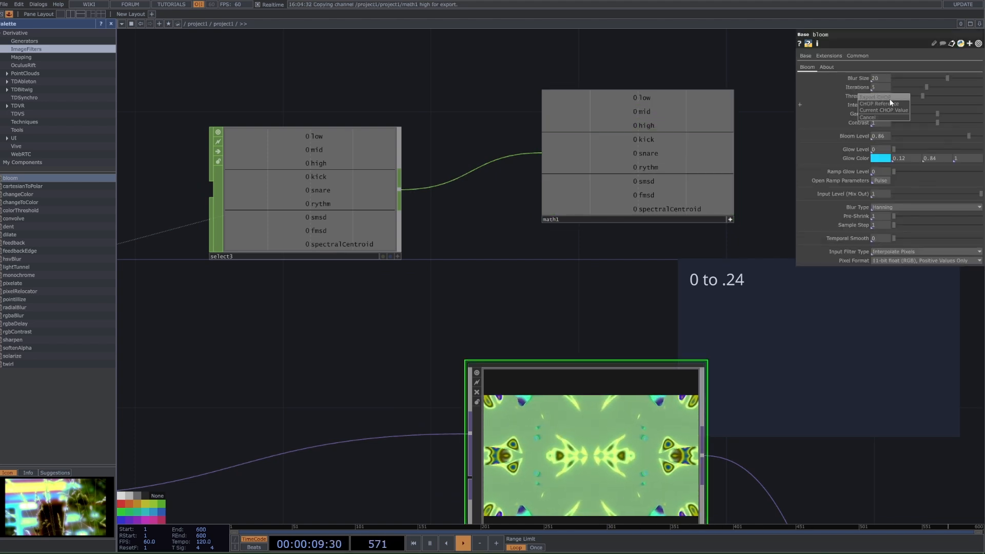
pyautogui.click(889, 100)
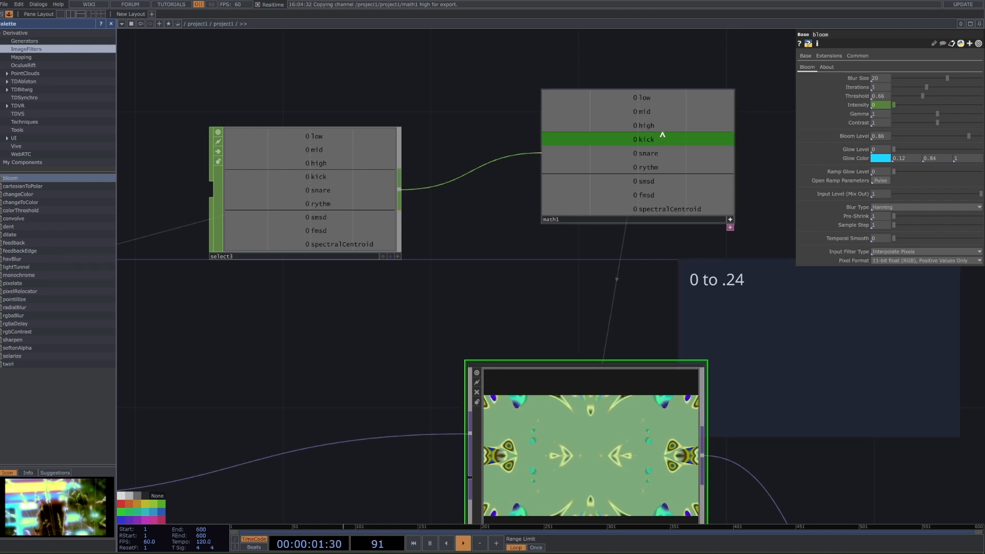
pyautogui.moveTo(652, 126); pyautogui.dragTo(880, 106)
pyautogui.click(886, 105)
pyautogui.scroll(-5, 683, 300)
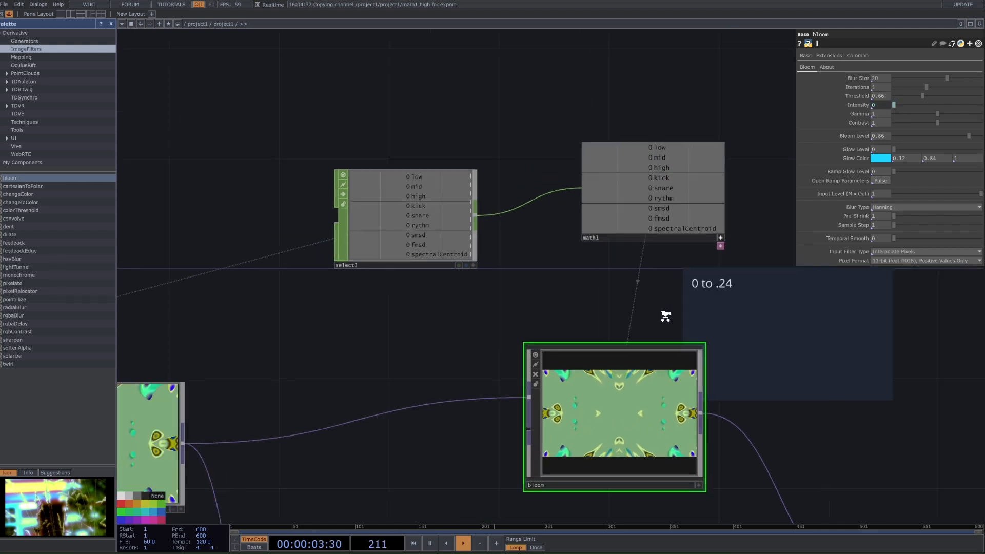
# Step: Reactivate the audio file input and audio device output CHOPs, and set audiodevout1's Volume to 0.043
pyautogui.scroll(-10, 693, 359)
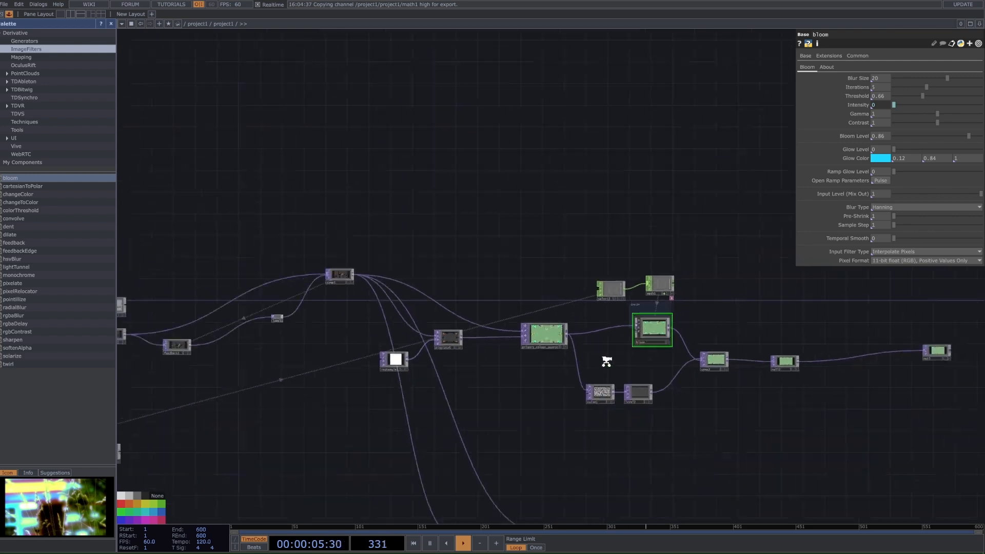
pyautogui.scroll(10, 401, 336)
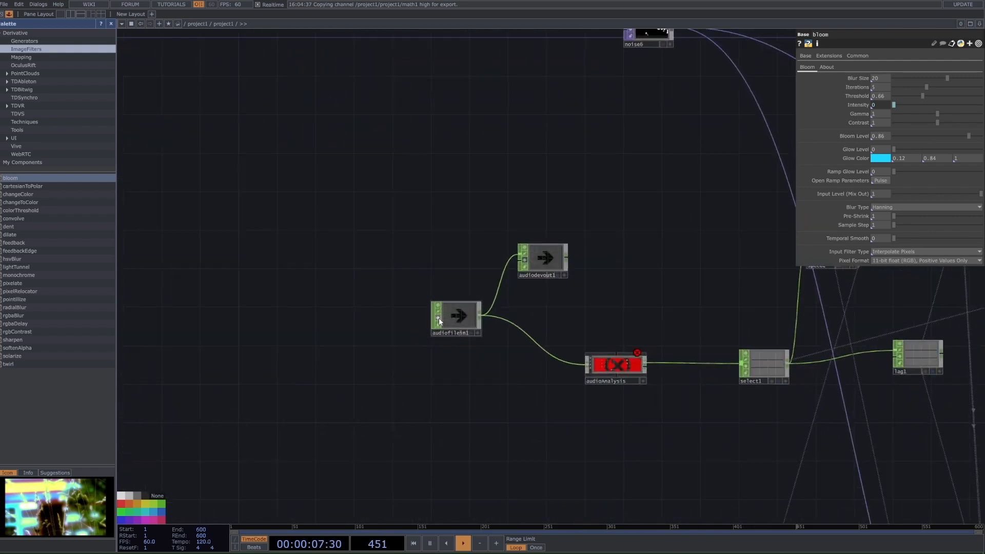
pyautogui.click(539, 258)
pyautogui.moveTo(981, 112); pyautogui.dragTo(905, 112)
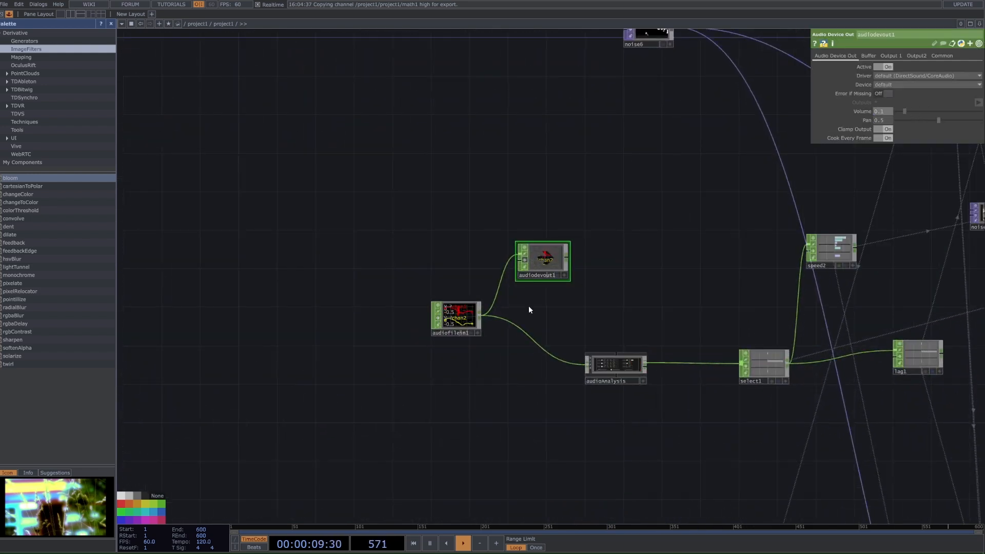
pyautogui.click(524, 254)
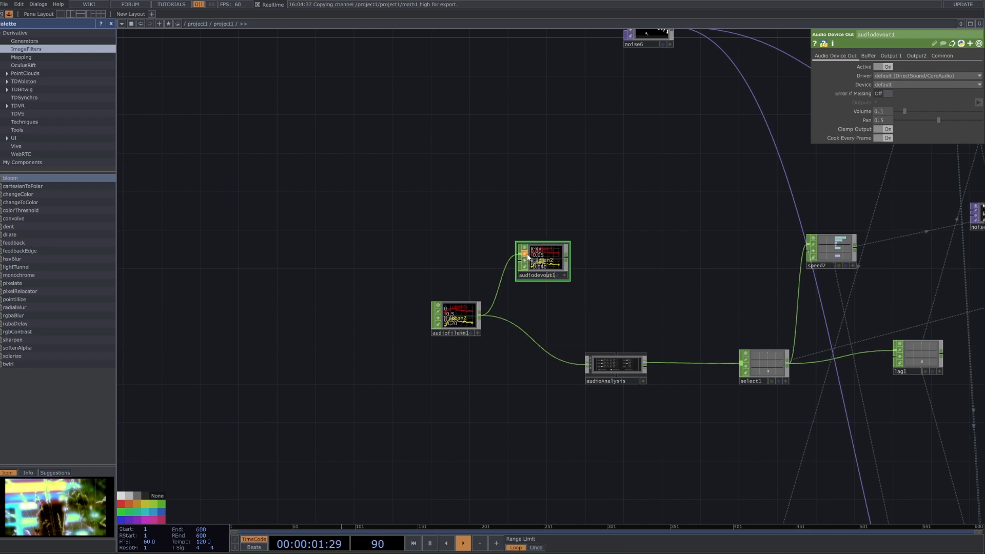
pyautogui.scroll(-6, 683, 255)
pyautogui.moveTo(904, 112); pyautogui.dragTo(900, 112)
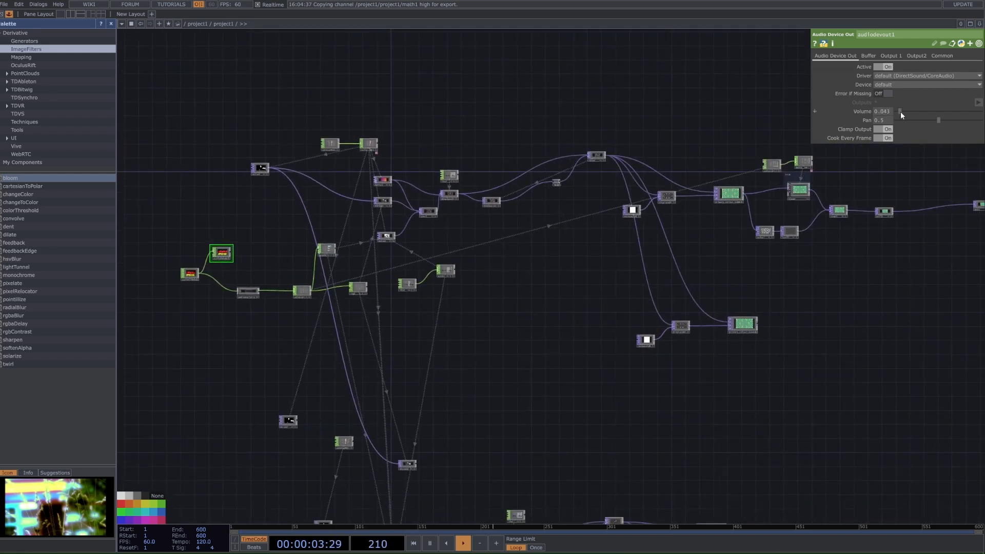
# Step: Display the final output TOP in the network background and watch it react to the audio
pyautogui.moveTo(950, 190); pyautogui.dragTo(878, 209)
pyautogui.click(877, 213)
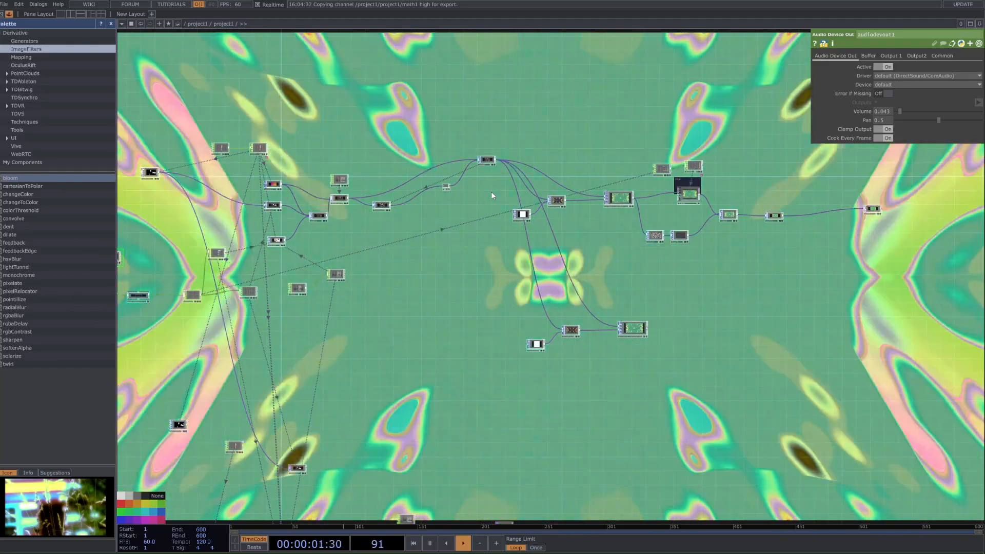
pyautogui.scroll(5, 663, 159)
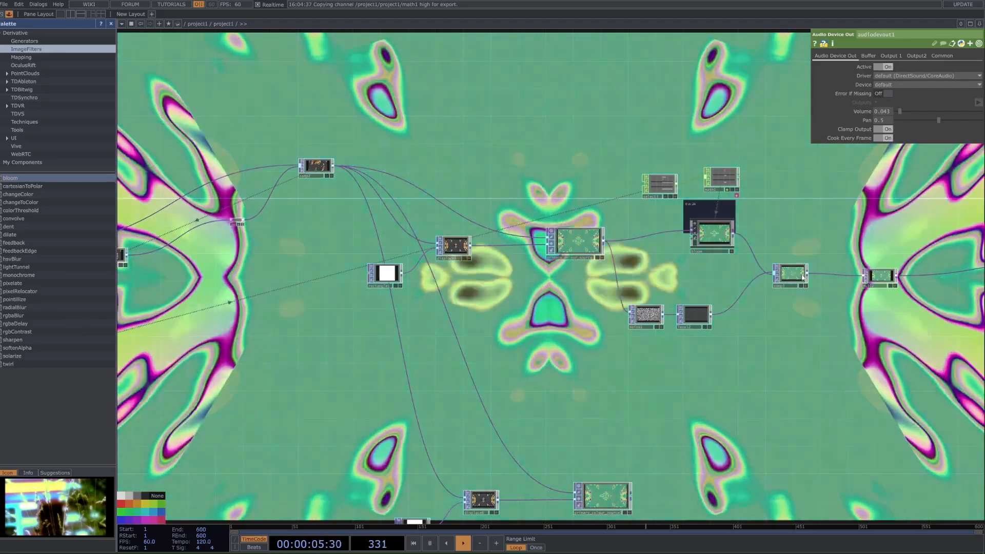
pyautogui.scroll(-3, 790, 321)
pyautogui.moveTo(400, 313); pyautogui.dragTo(586, 310)
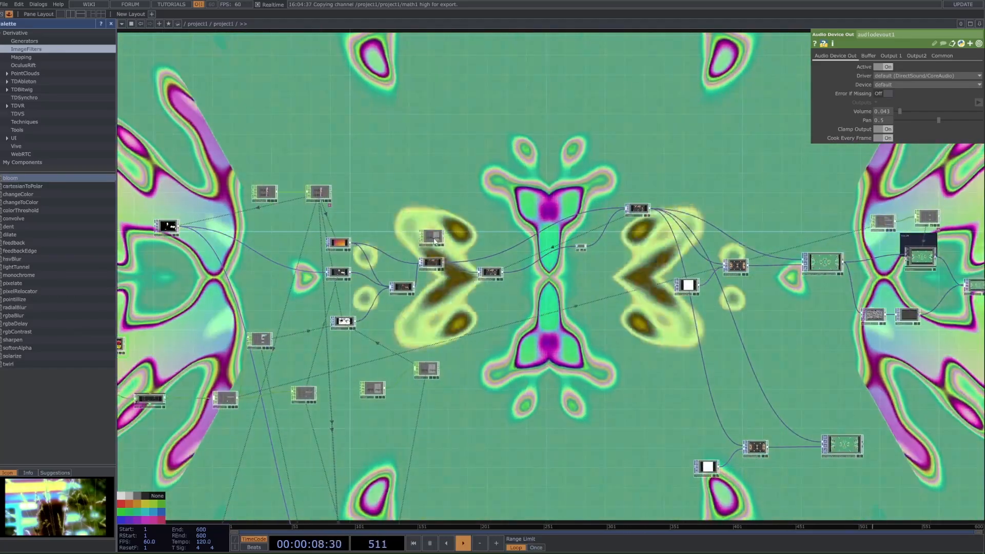
# Step: Try a different Frequency on the LFO above the displace TOP and 6 Harmonics on noise6, and pause playback
pyautogui.click(434, 240)
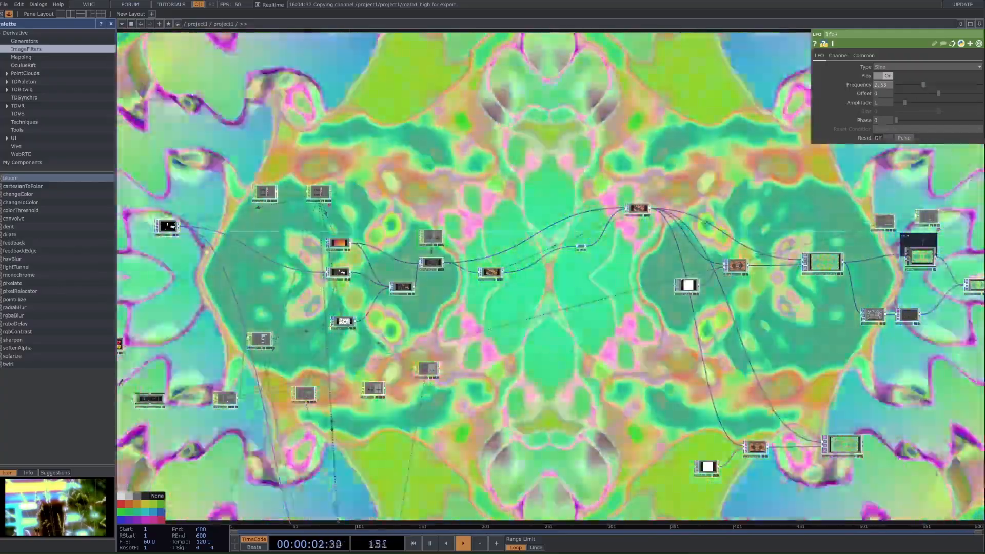
pyautogui.moveTo(199, 237); pyautogui.dragTo(276, 242)
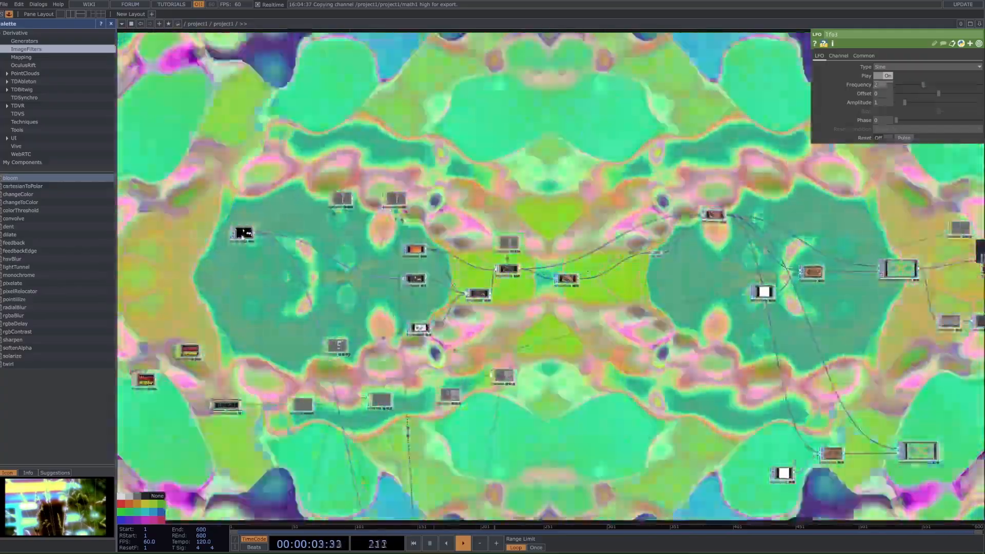
pyautogui.click(245, 231)
pyautogui.scroll(3, 268, 225)
pyautogui.moveTo(920, 94); pyautogui.dragTo(950, 94)
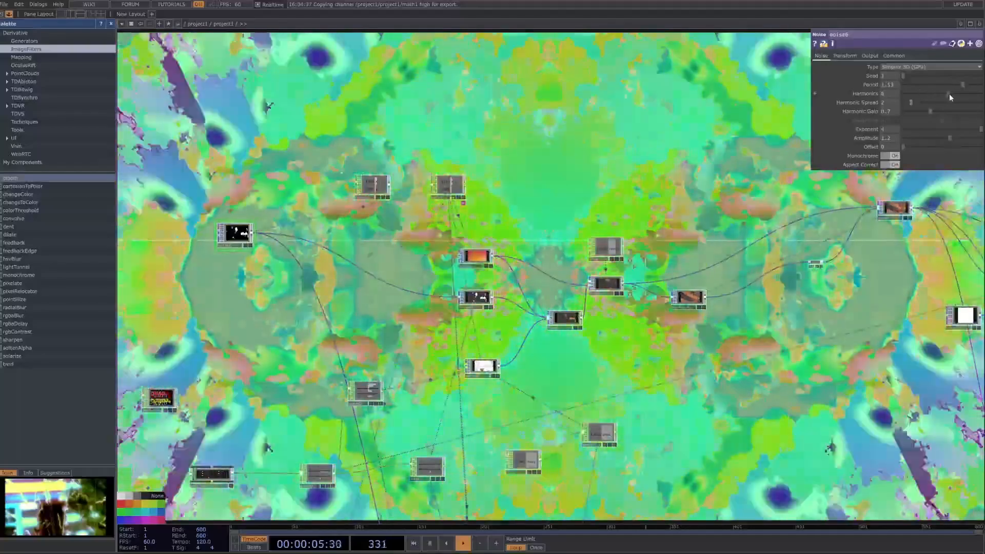
pyautogui.press('space')
pyautogui.scroll(-5, 475, 259)
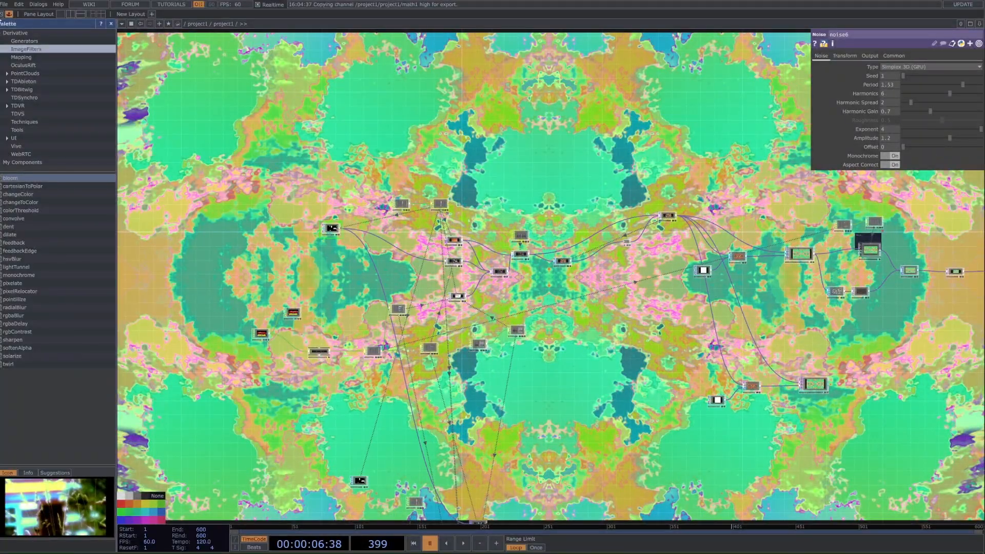
# Step: Close the palette pane and save the project
pyautogui.click(9, 14)
pyautogui.hotkey('ctrl', 's')
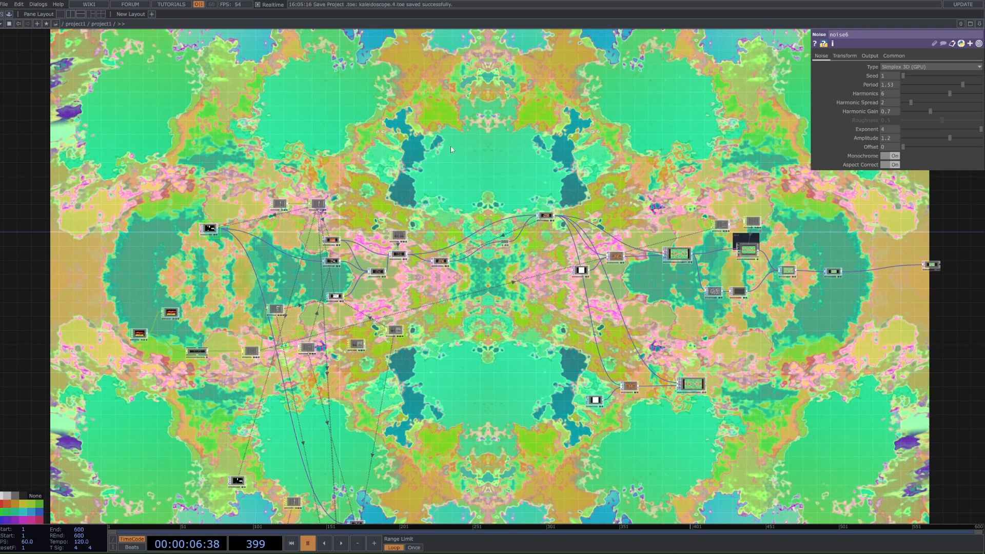
pyautogui.moveTo(418, 394); pyautogui.dragTo(467, 262)
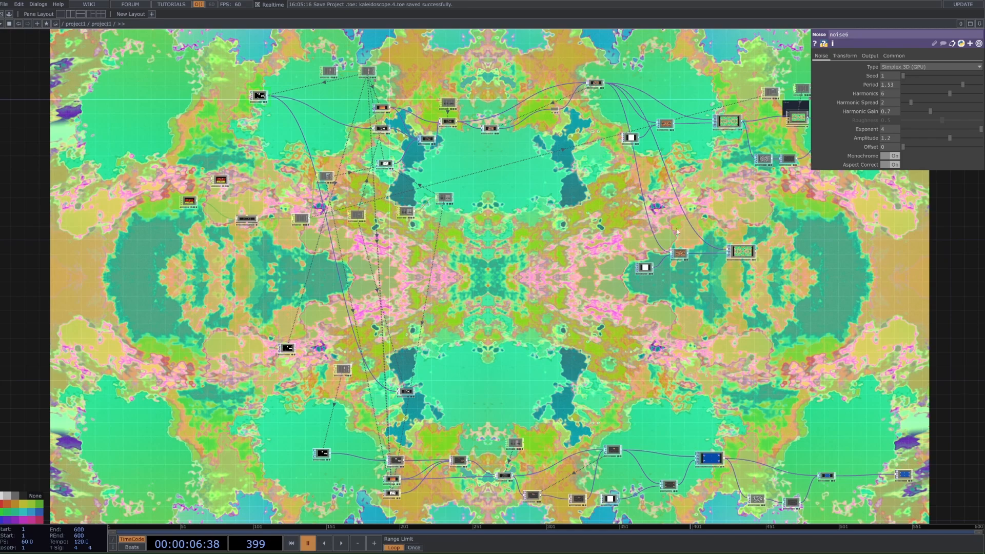
pyautogui.scroll(5, 733, 156)
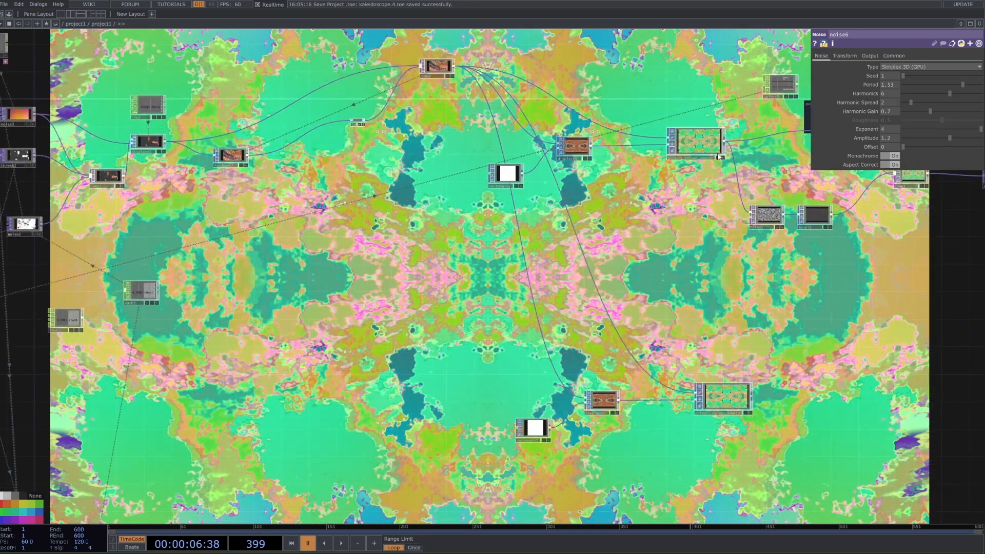
pyautogui.scroll(-5, 723, 250)
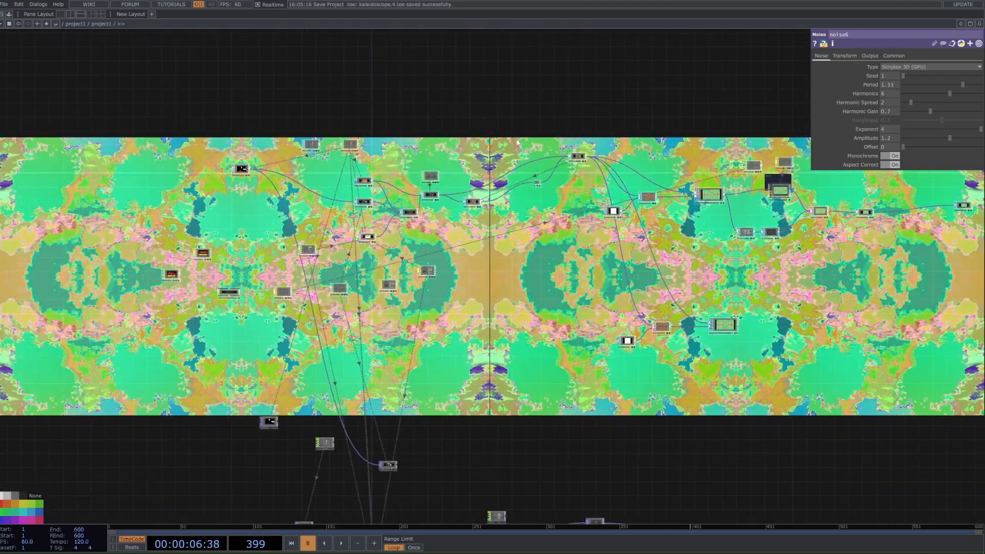
# Step: Undo the last noise6 Harmonics and LFO Frequency changes, and briefly play back the visual
pyautogui.hotkey('ctrl', 'z')
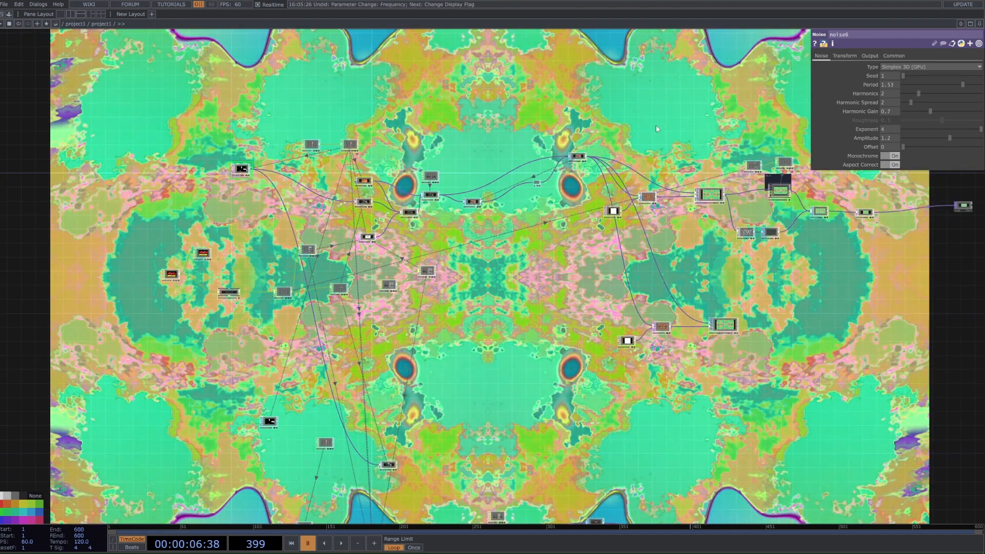
pyautogui.press('space')
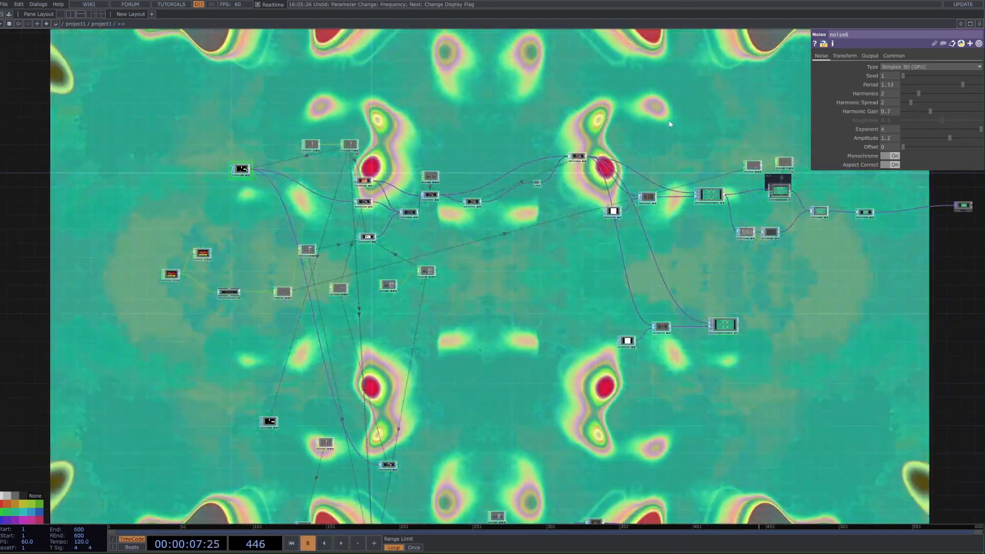
pyautogui.press('space')
pyautogui.press('space')
# Step: Look over the whole network and inspect the parameters of the primary_colour_source noise
pyautogui.moveTo(710, 232); pyautogui.dragTo(697, 240)
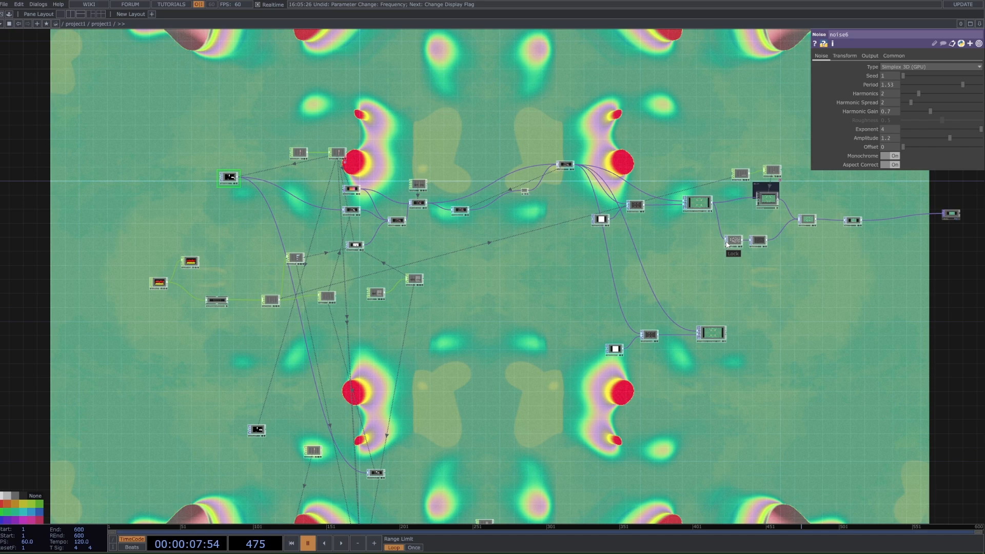
pyautogui.scroll(-5, 727, 245)
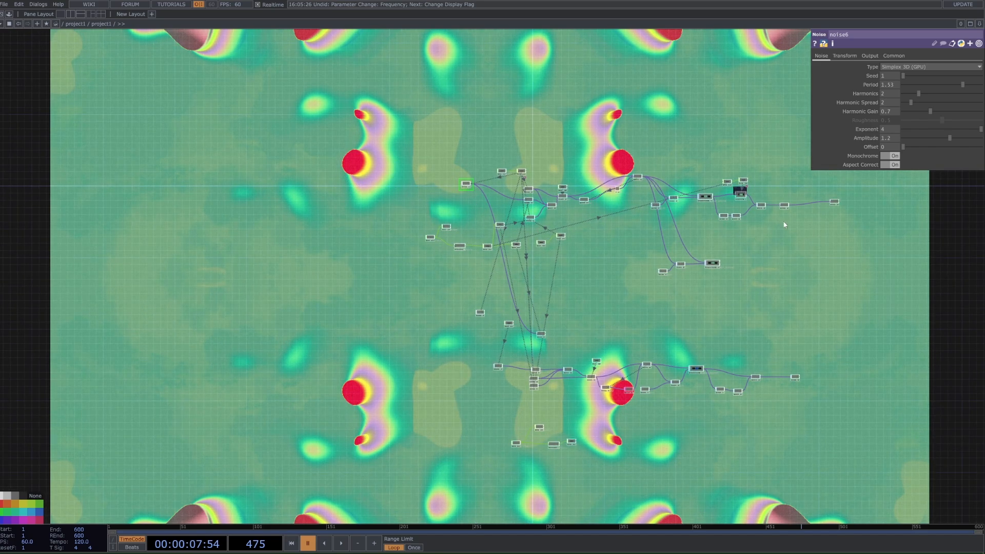
pyautogui.moveTo(784, 225); pyautogui.dragTo(705, 321)
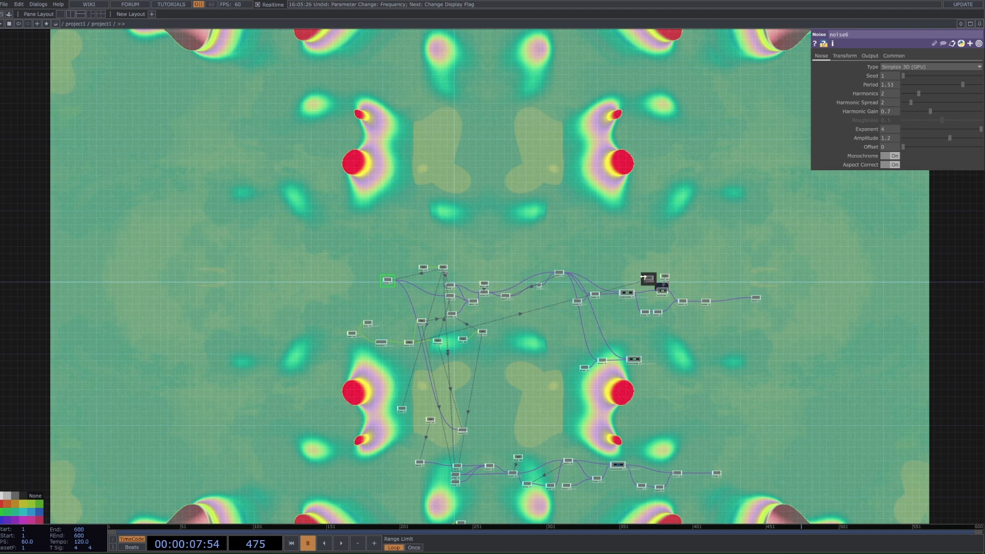
pyautogui.scroll(5, 663, 290)
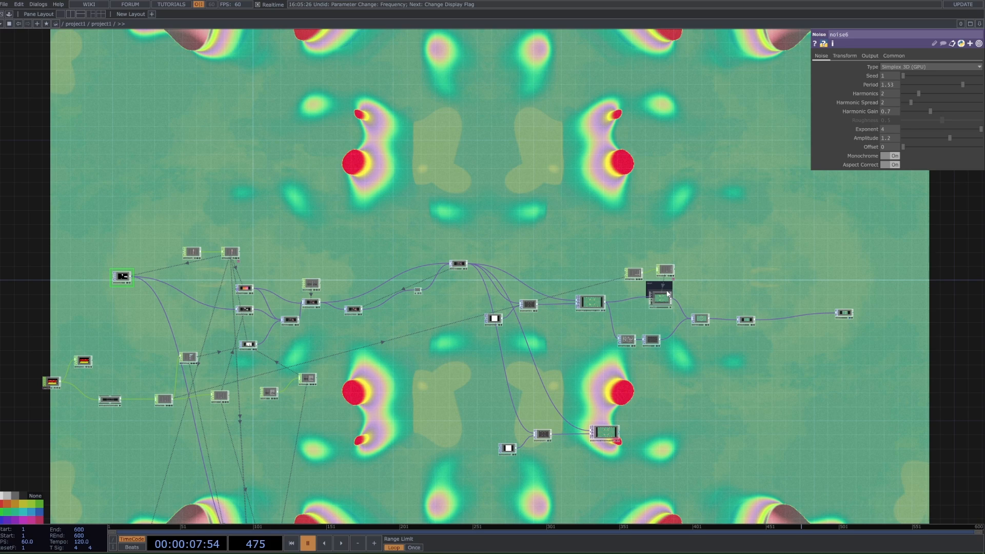
pyautogui.click(578, 301)
pyautogui.scroll(2, 579, 300)
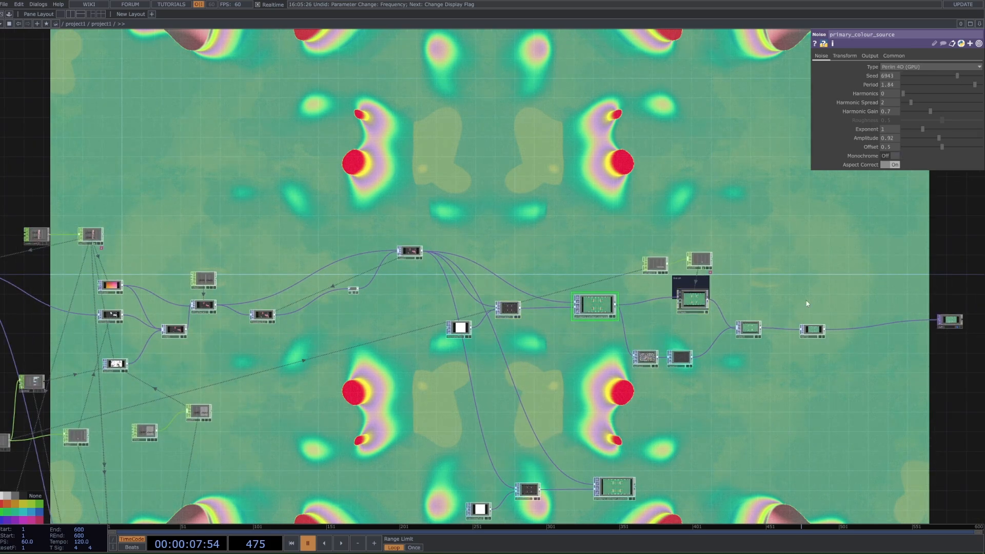